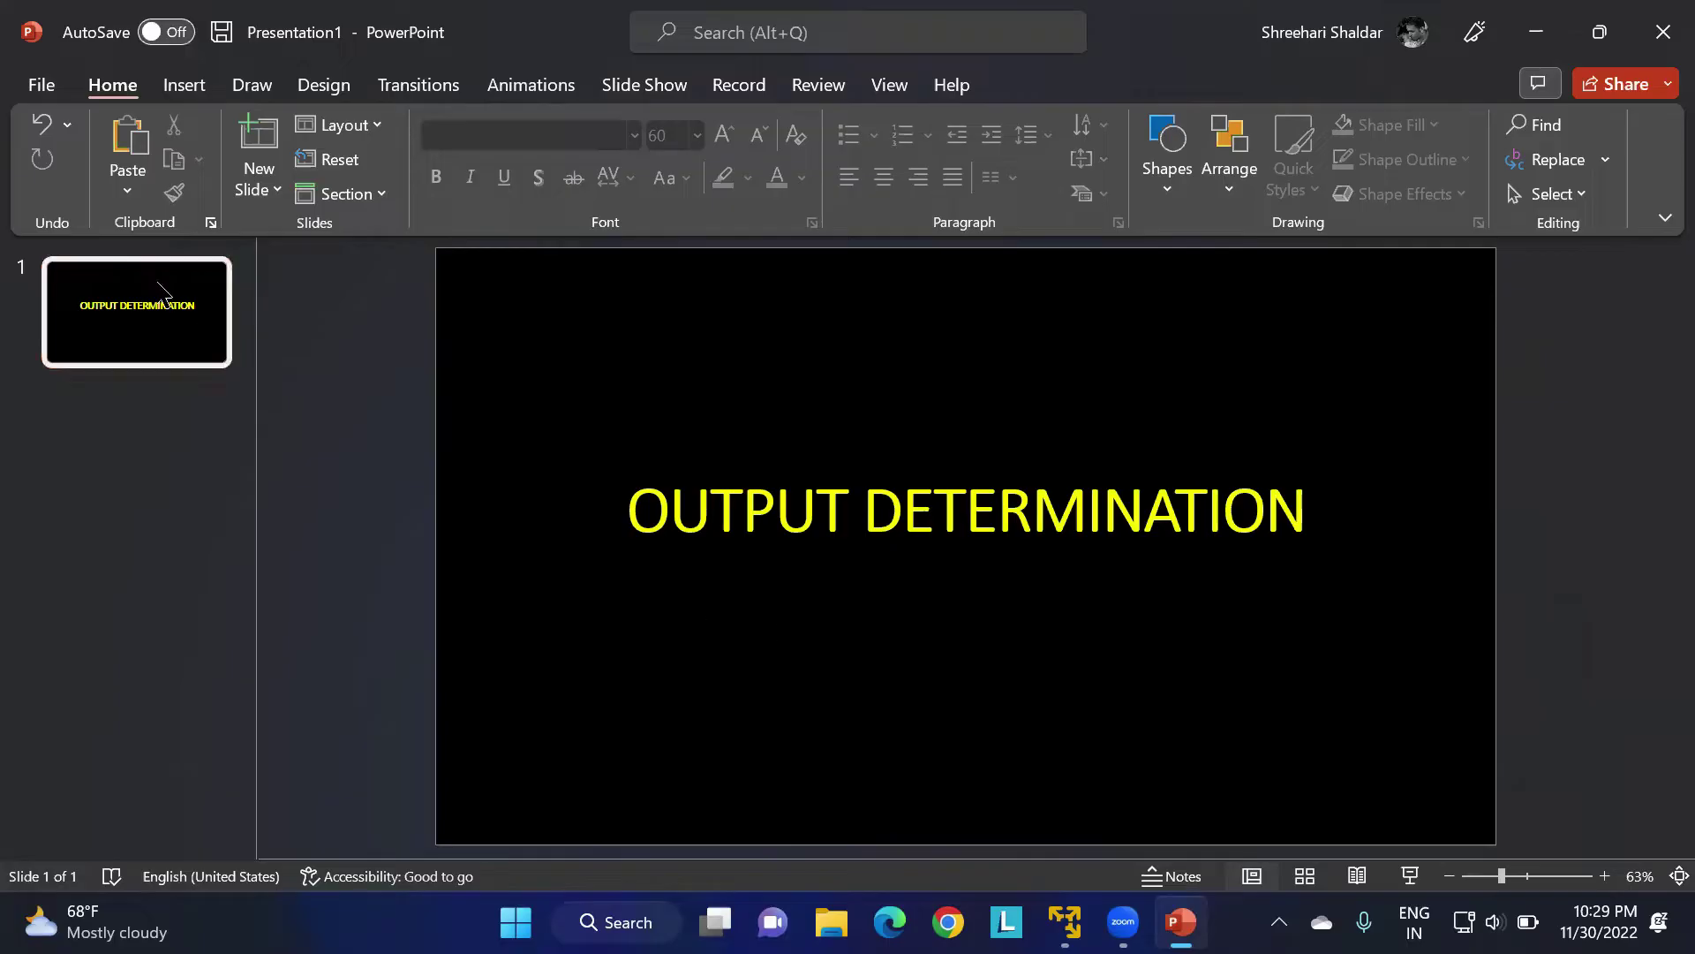
# Add a second slide after the title slide and give it the title "BP"
pyautogui.click(134, 351)
pyautogui.press('Return')
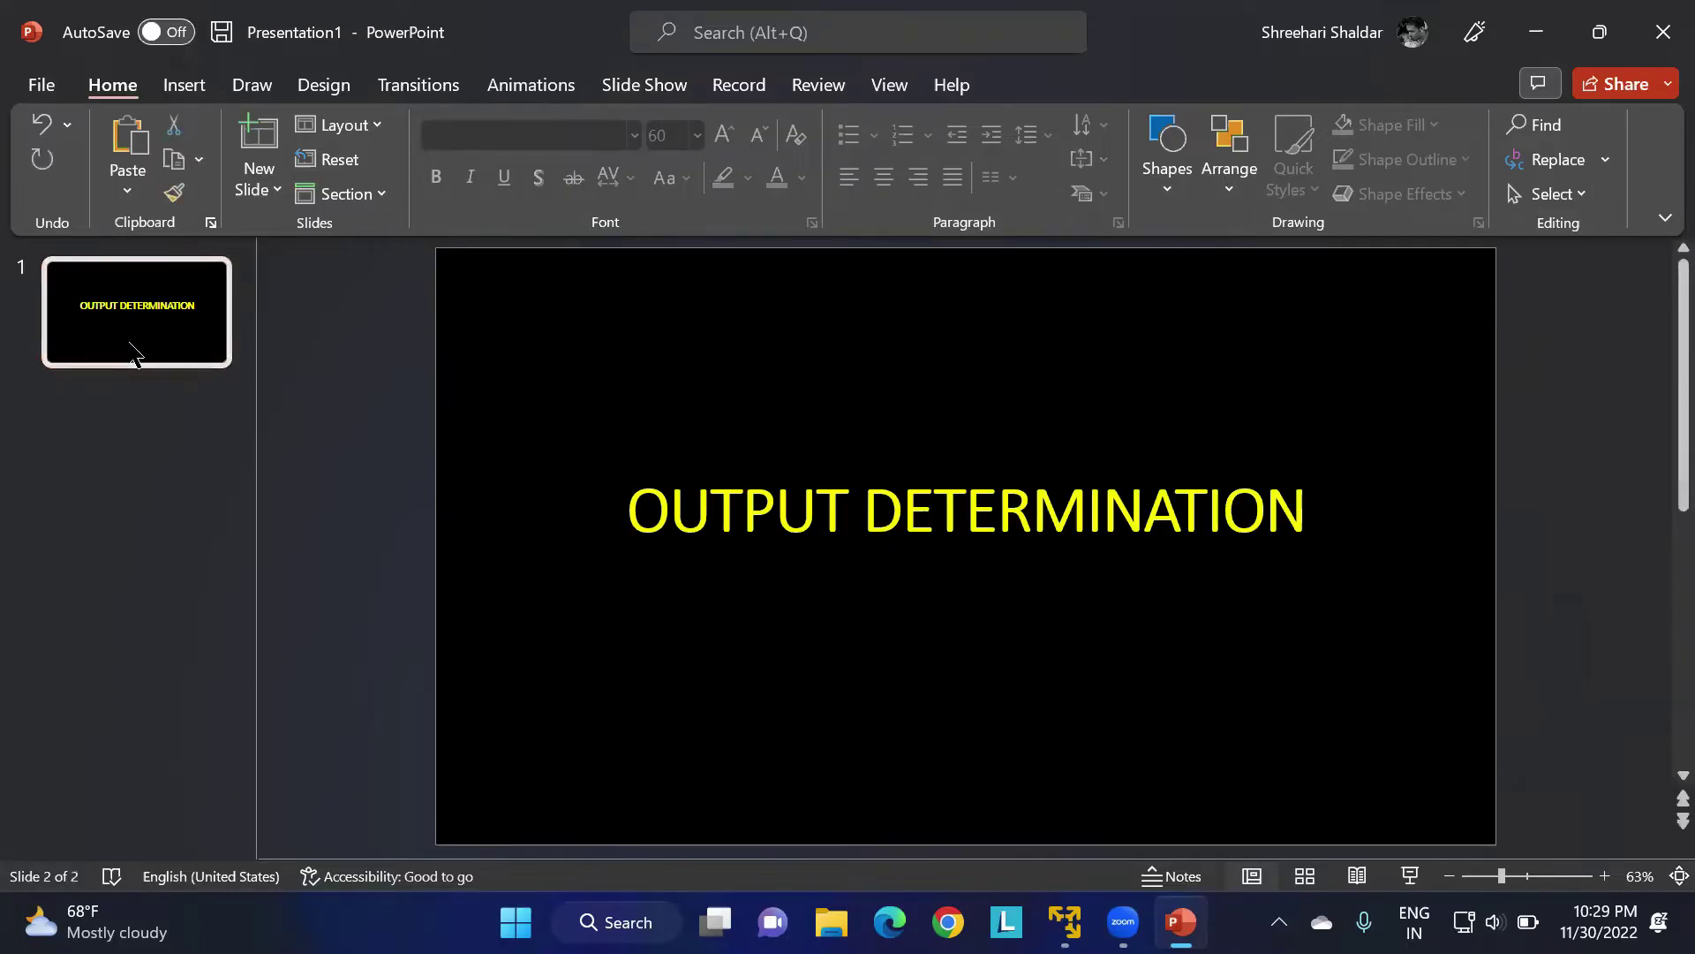
pyautogui.click(547, 342)
pyautogui.write('BP')
# Add the bullets "EDI: EXTERNAL DATA INTERCHANGE" and "ALE" to the BP slide's body, and return to the title slide
pyautogui.click(698, 458)
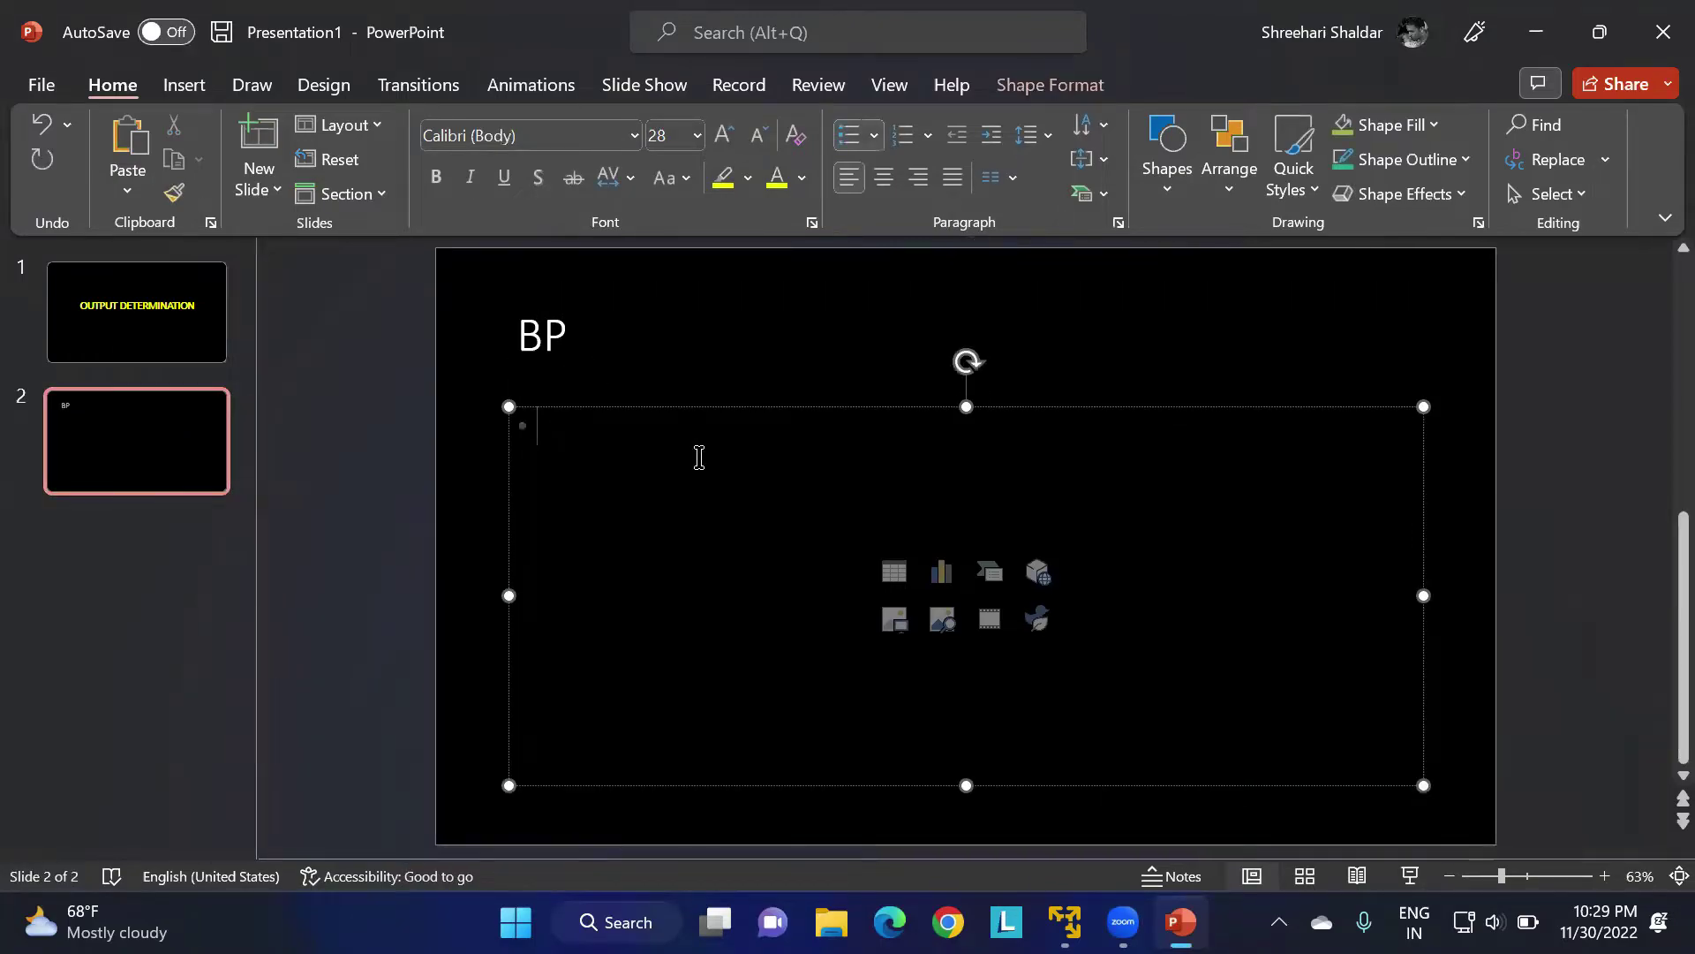
pyautogui.write('ED')
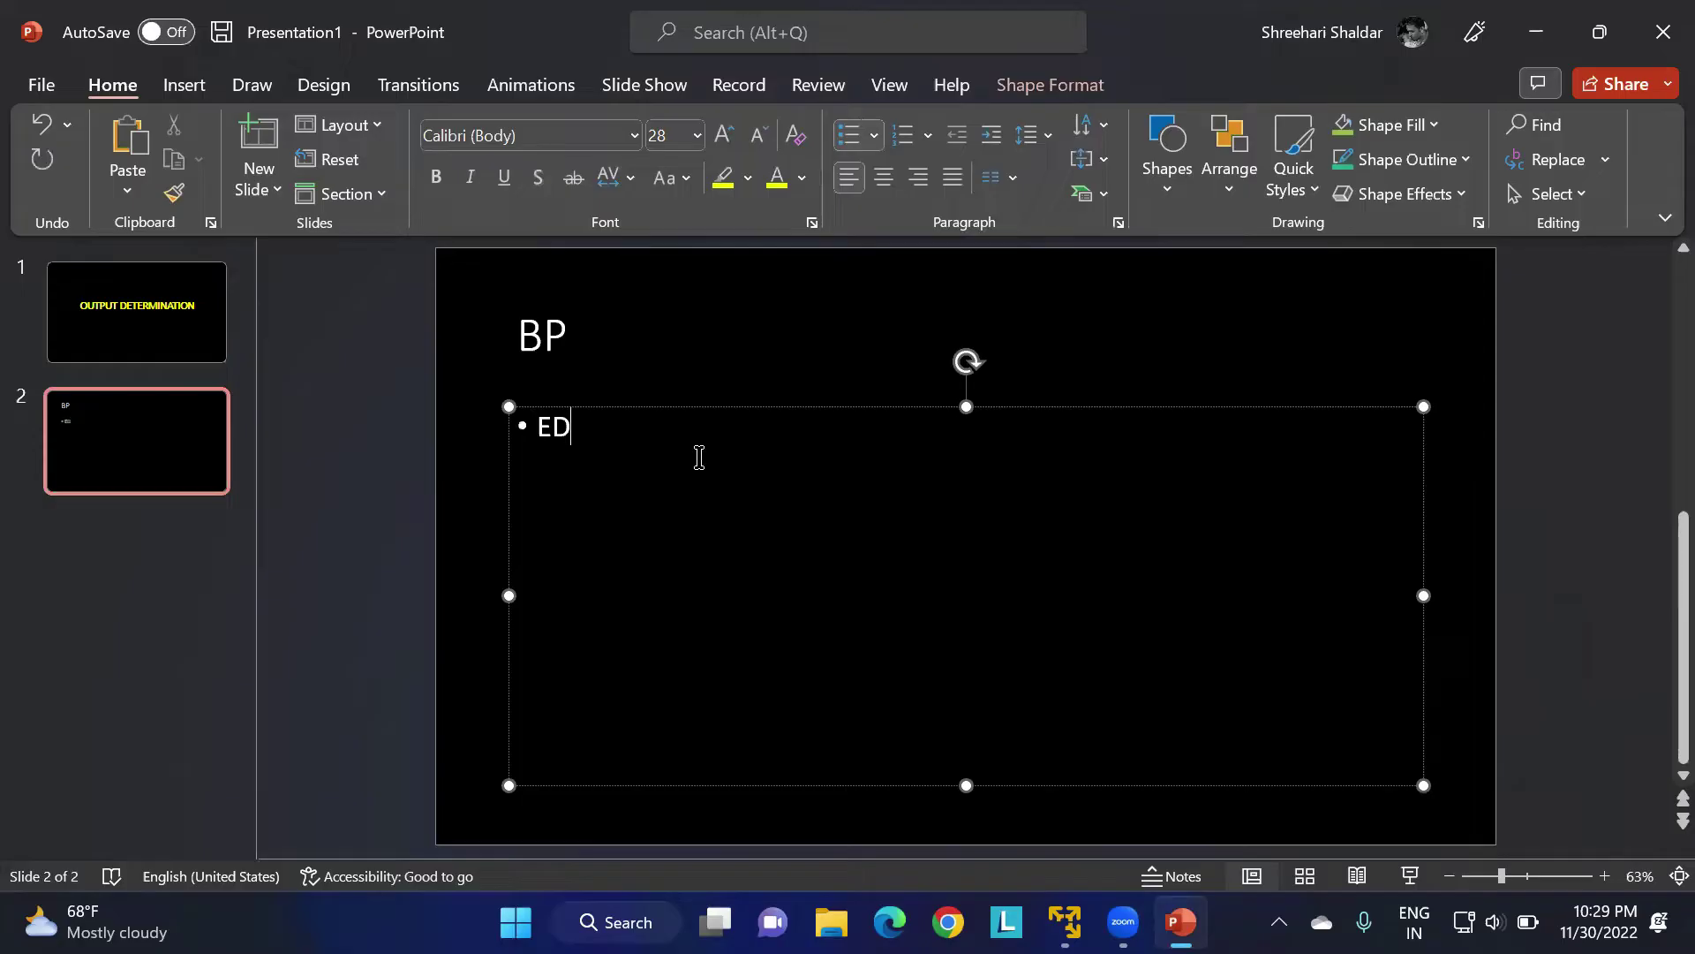
pyautogui.write('I: EXTERNAL DATA INTERCHANGE')
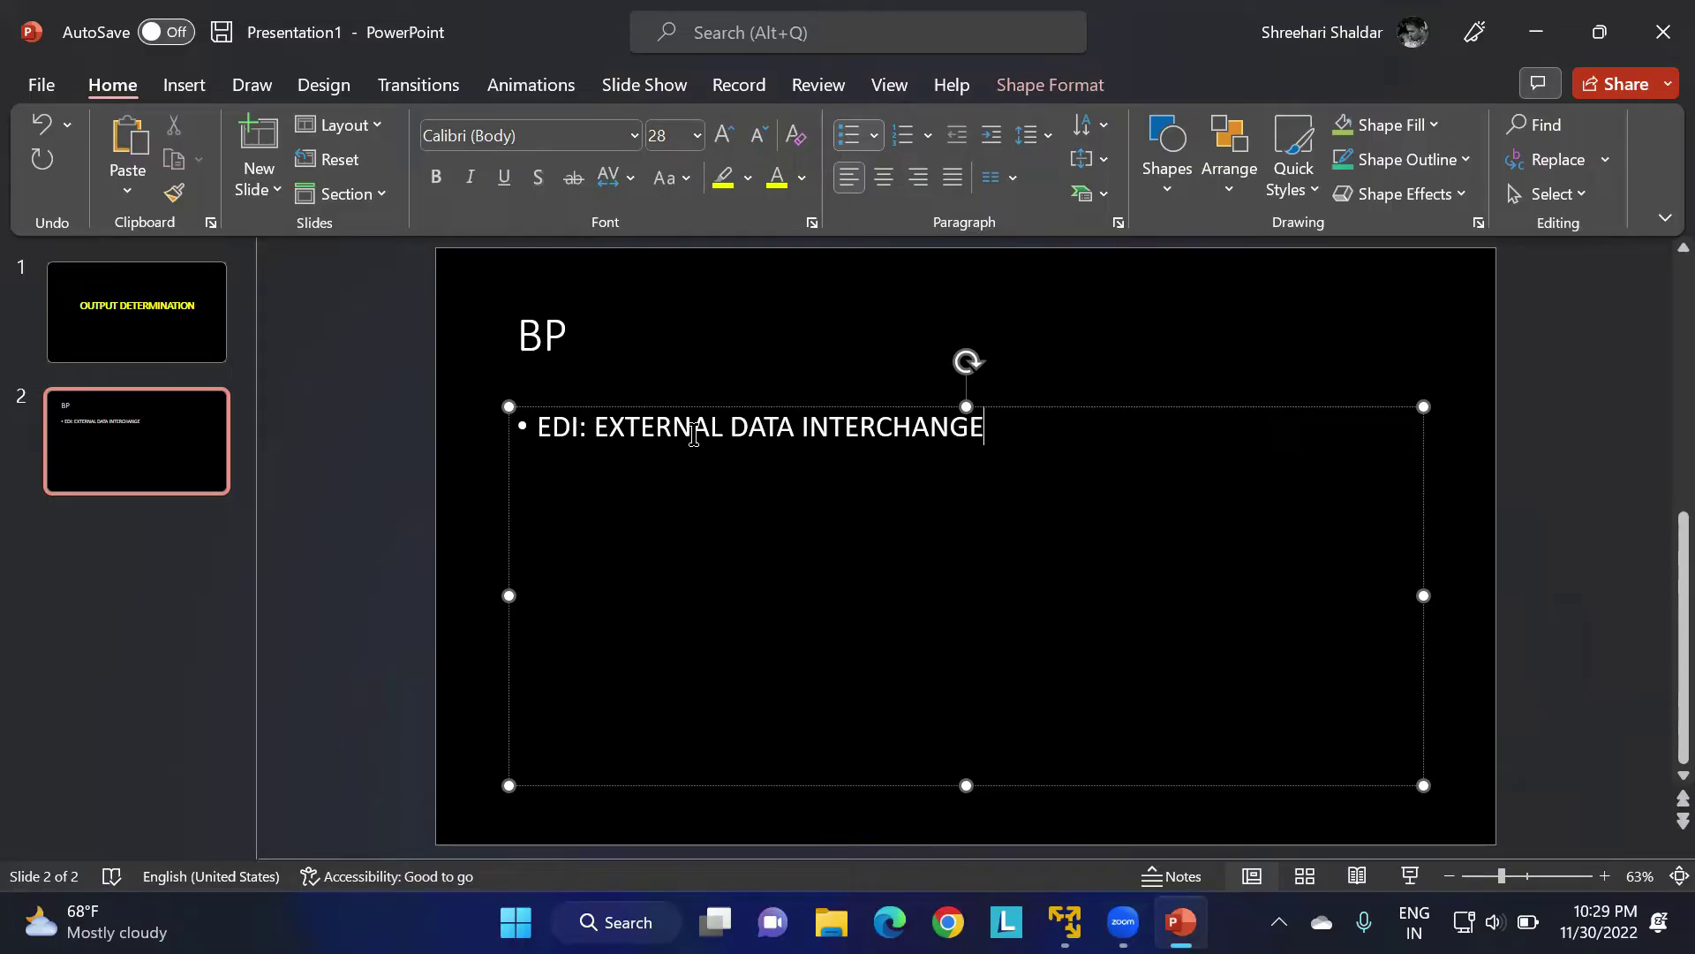
pyautogui.press('Return')
pyautogui.write('ALE')
pyautogui.click(135, 343)
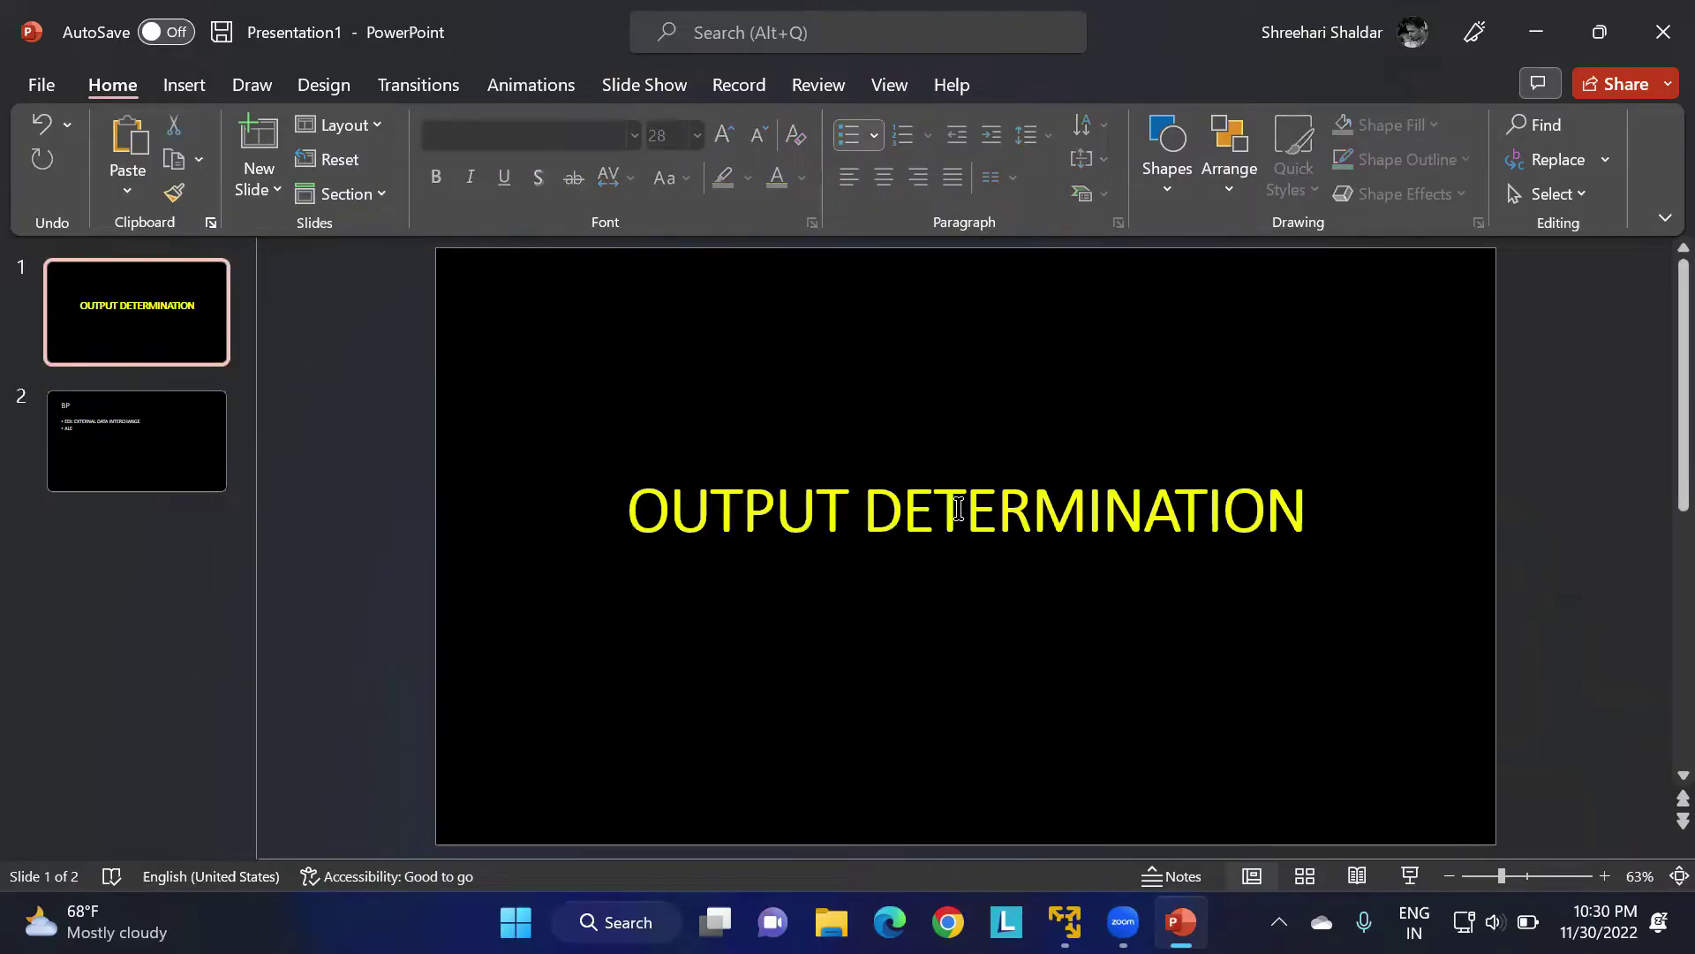
# Switch to the SAP window in VMware Workstation Player and open the reference IMG through transaction /nspro
pyautogui.moveTo(1065, 922)
pyautogui.click(1035, 807)
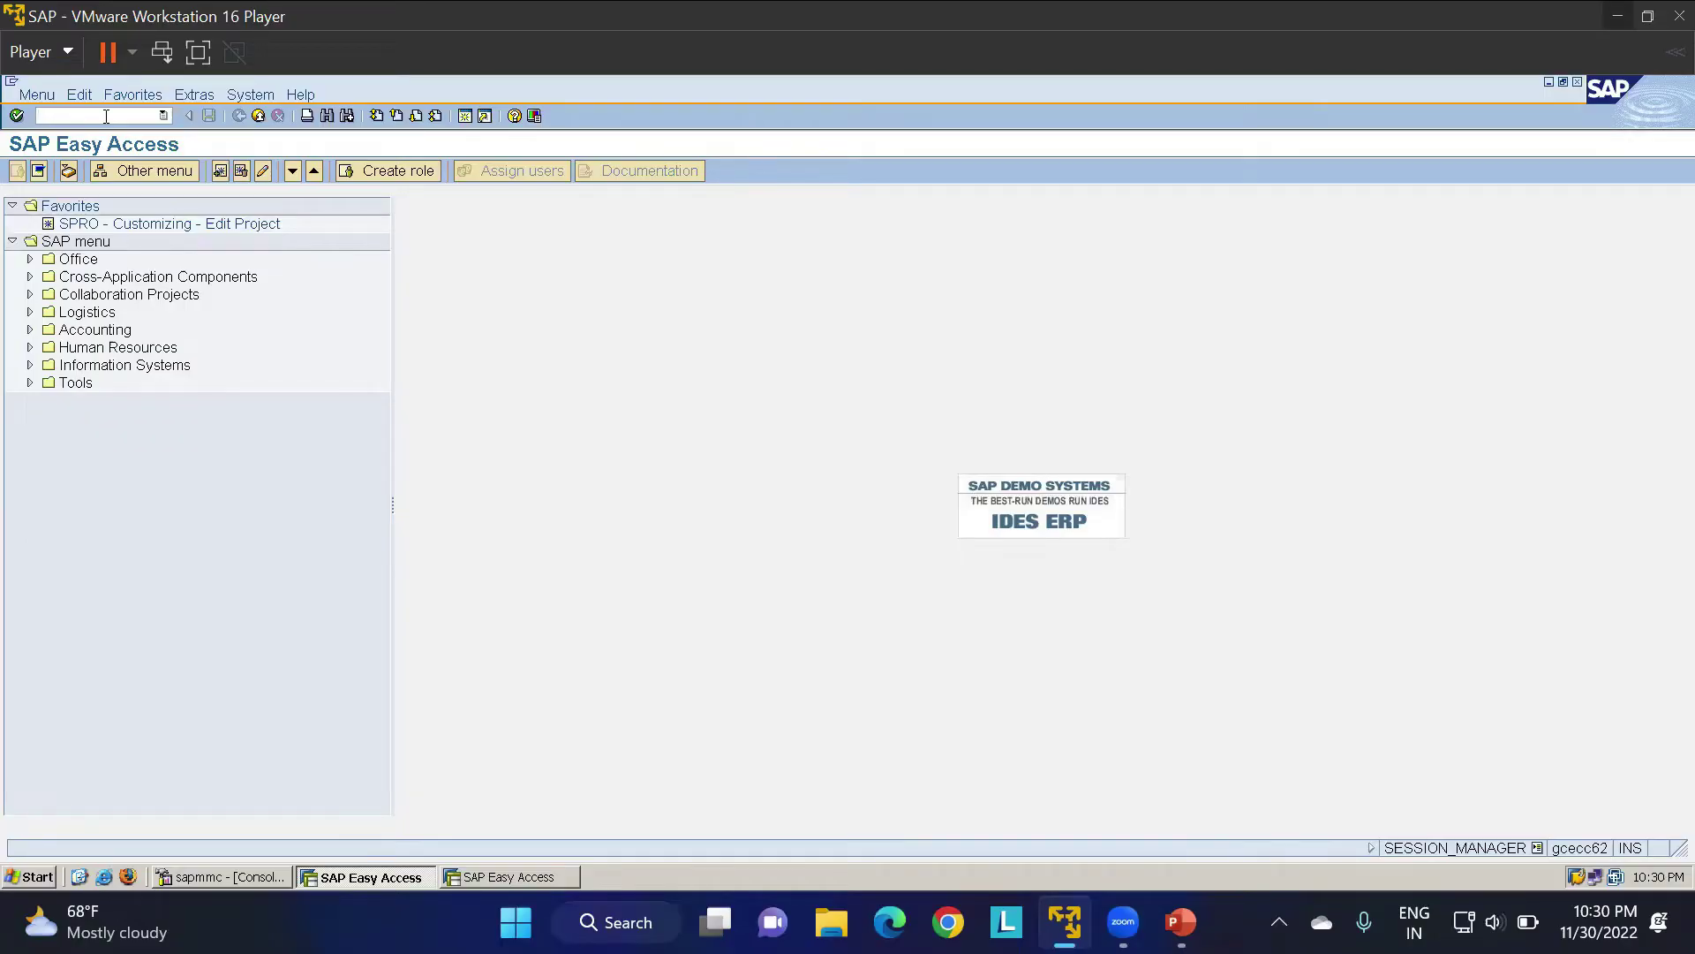
pyautogui.write('/nspro')
pyautogui.press('Return')
pyautogui.click(115, 171)
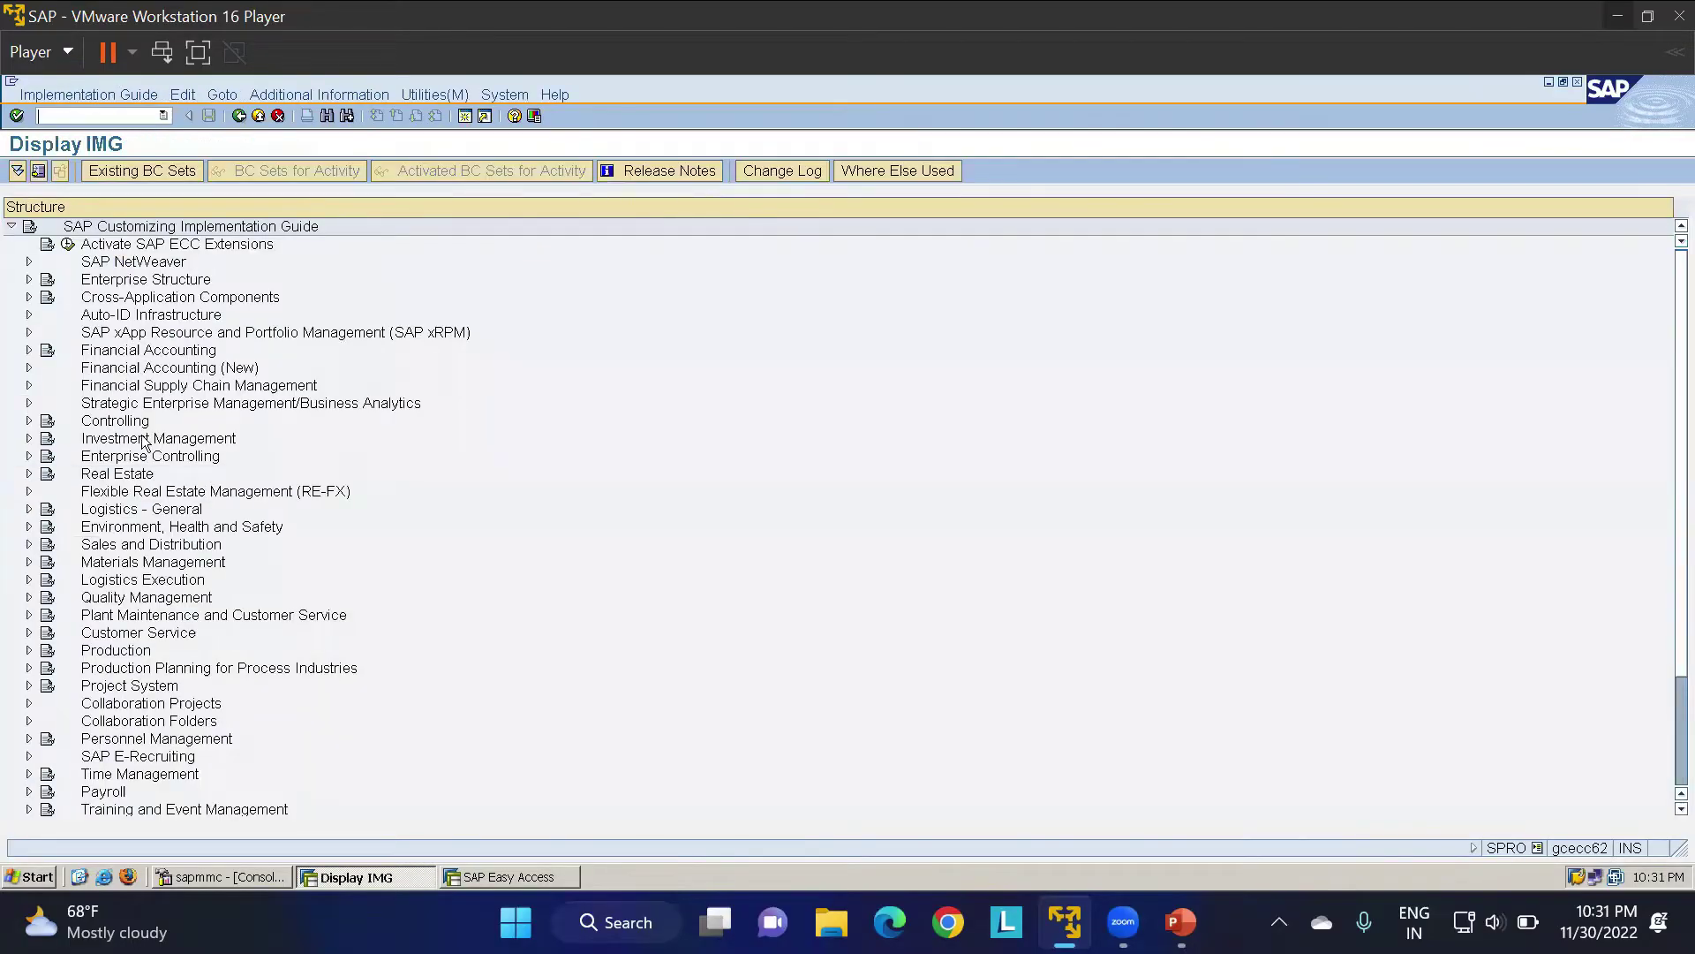
# Expand Materials Management, Purchasing, Messages and Output Control, and view the documentation for Tips for Fast Message Determination Setup
pyautogui.click(29, 562)
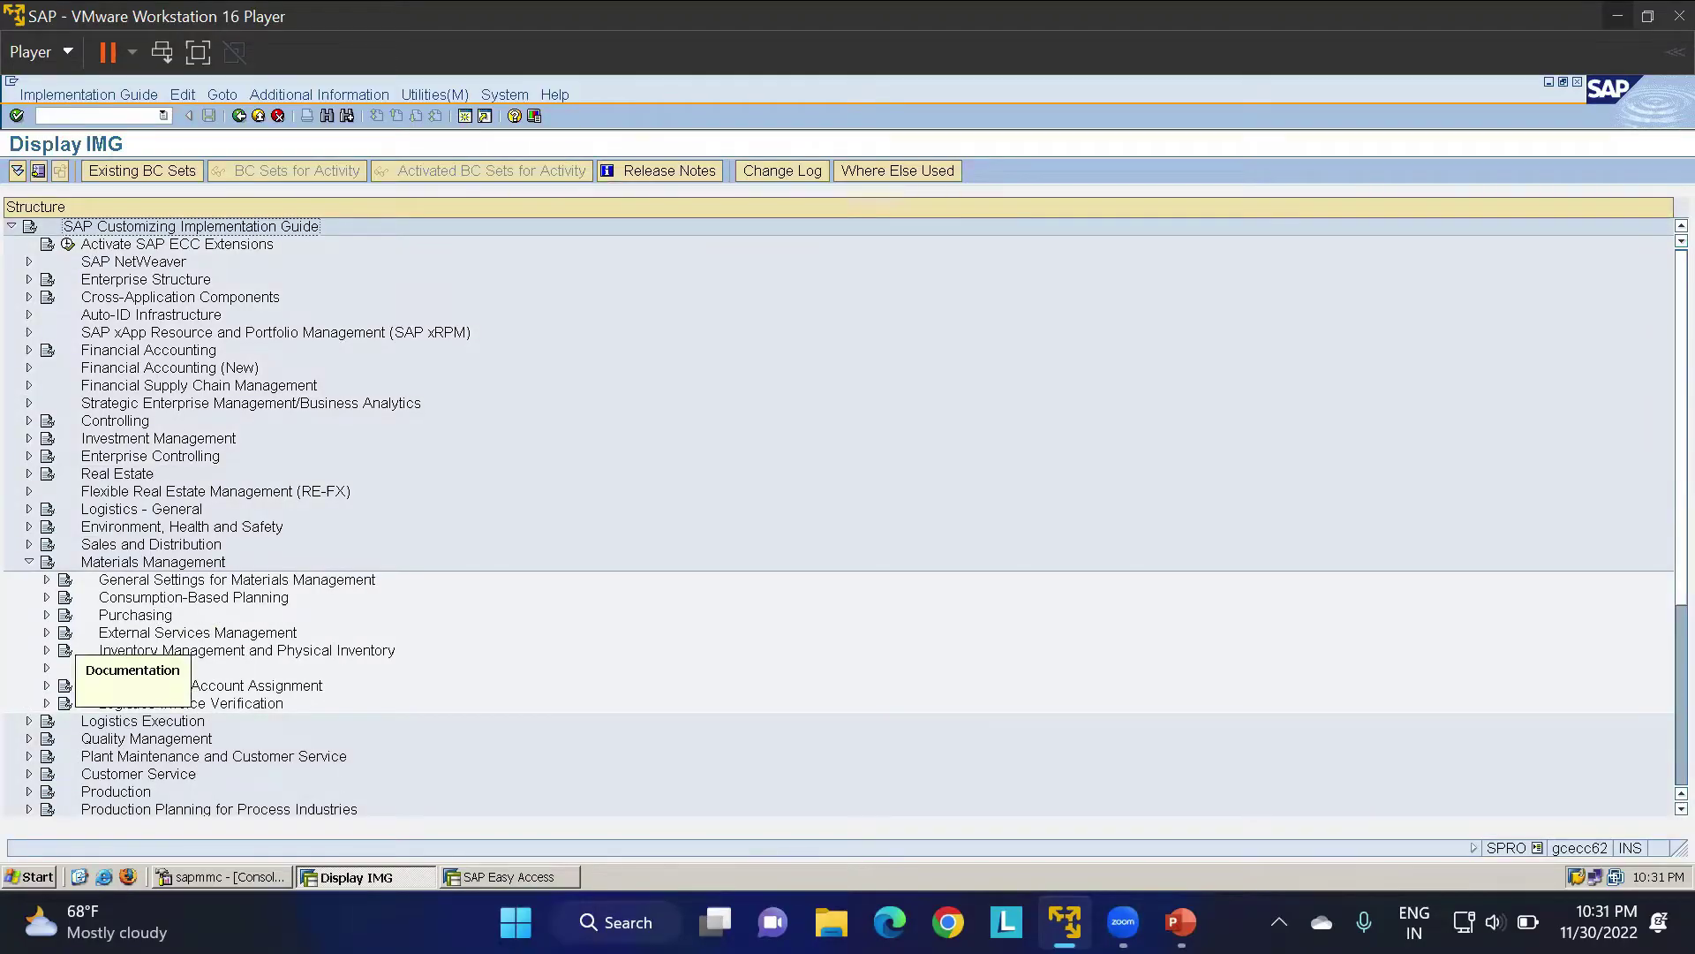
pyautogui.click(46, 614)
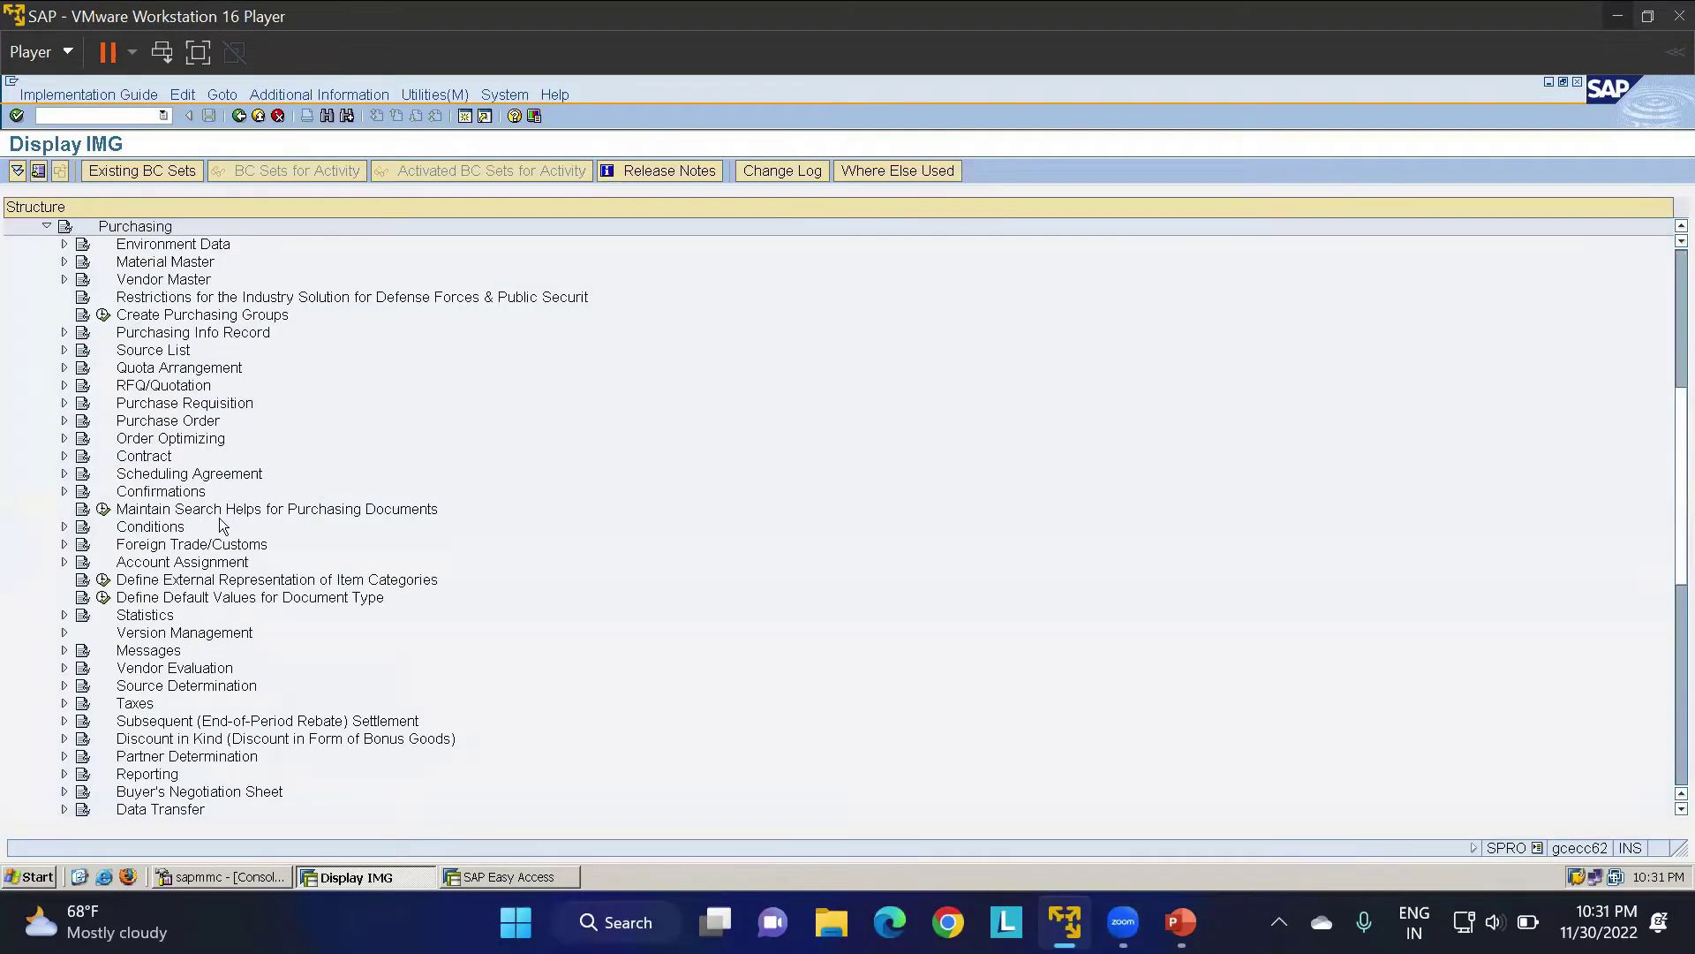
pyautogui.click(64, 649)
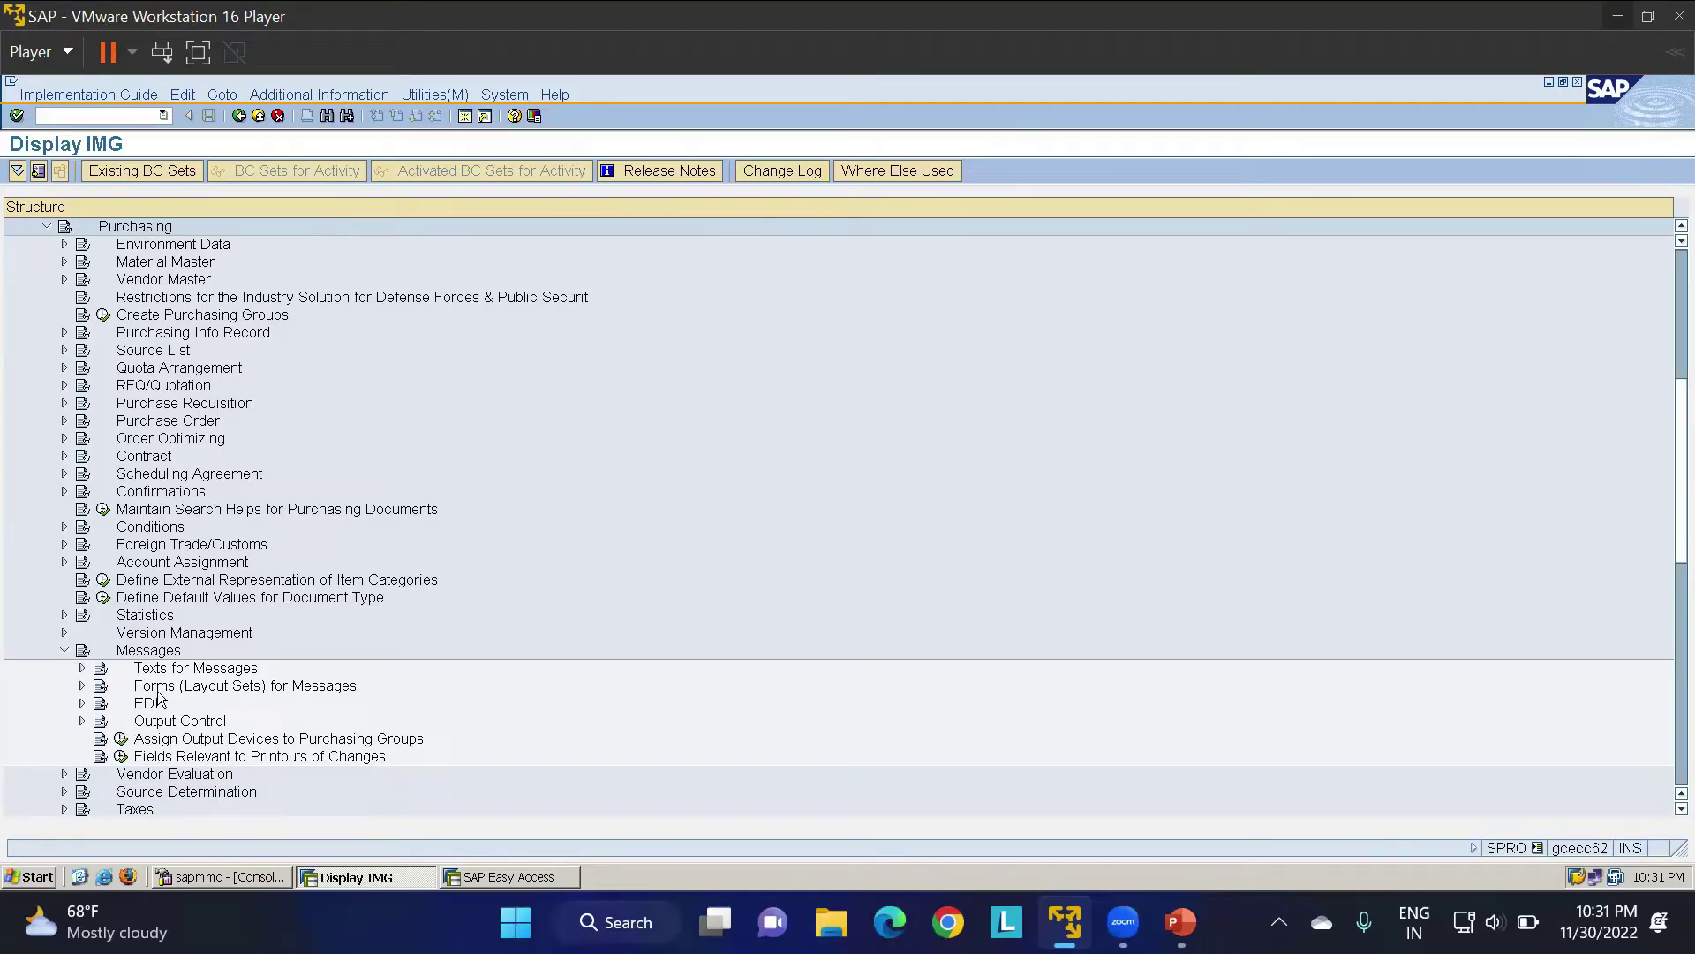
pyautogui.click(150, 727)
pyautogui.click(82, 721)
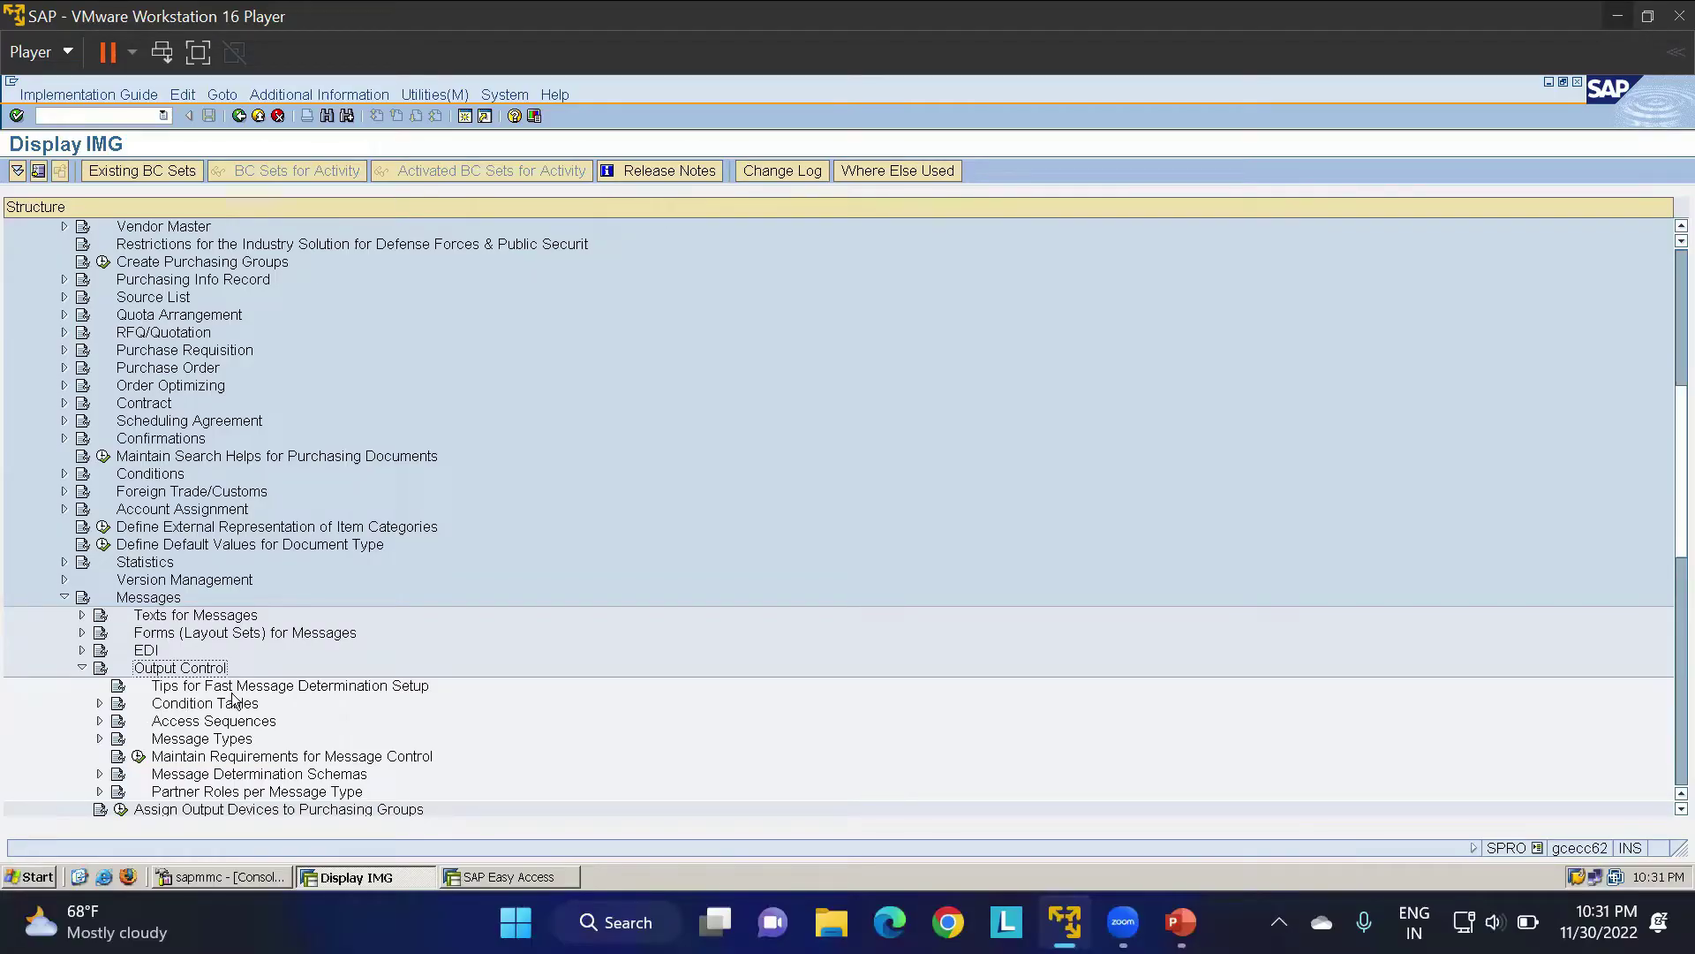
pyautogui.click(118, 687)
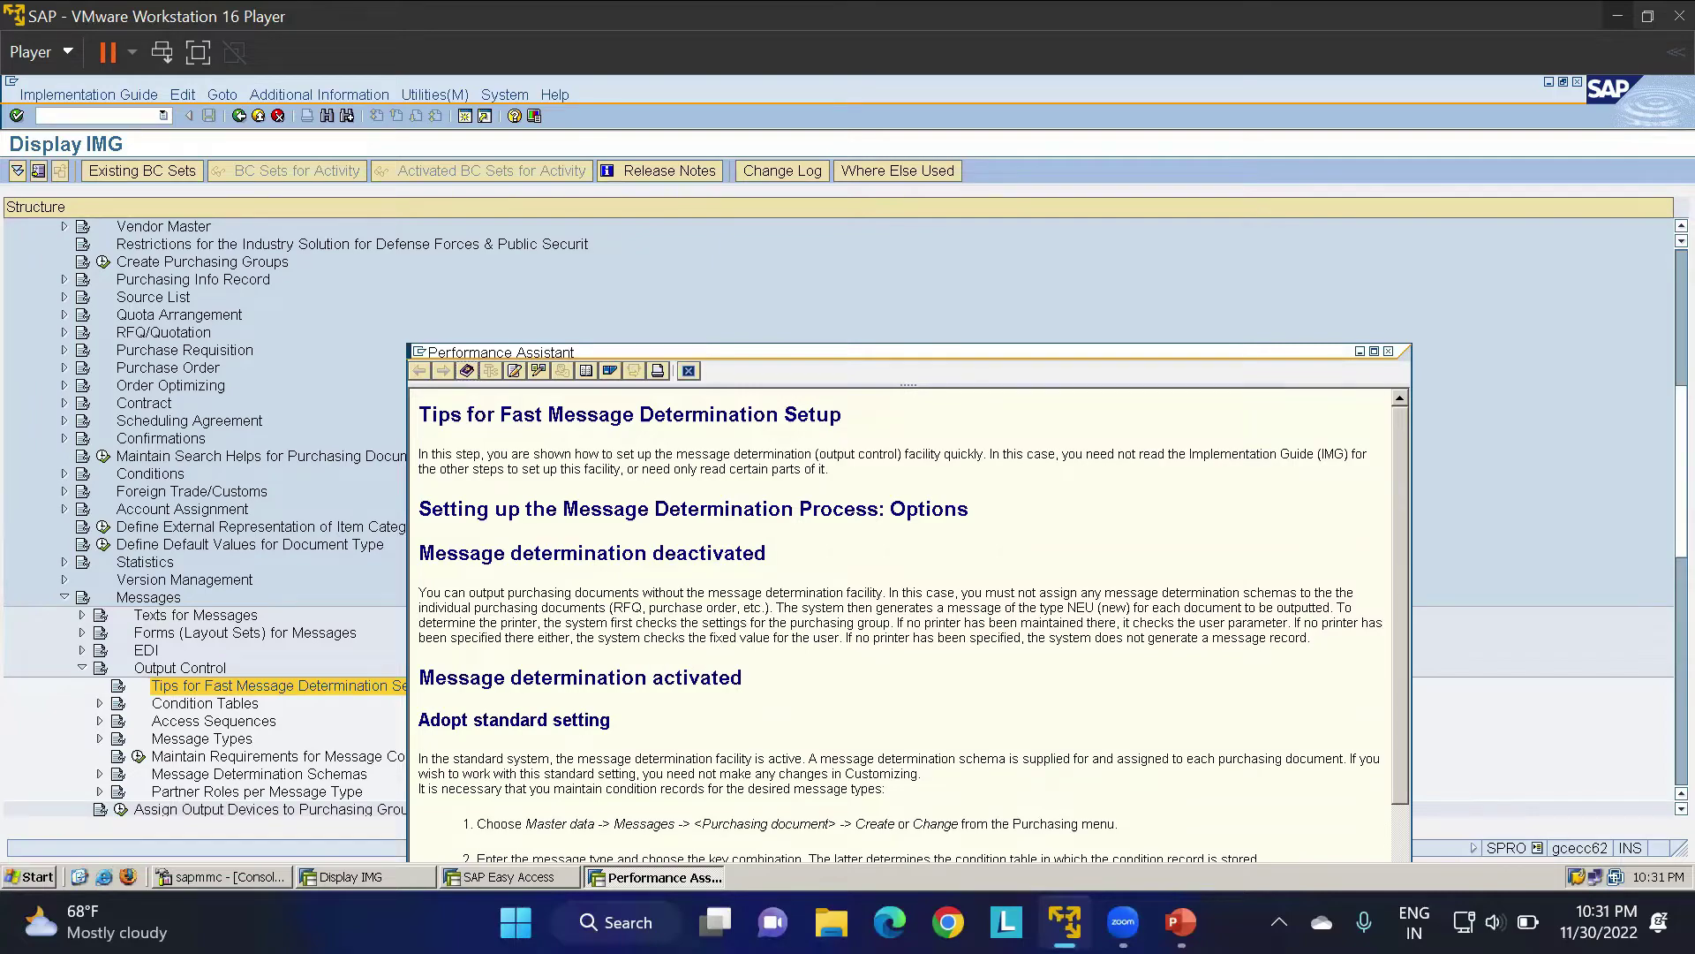
pyautogui.click(688, 371)
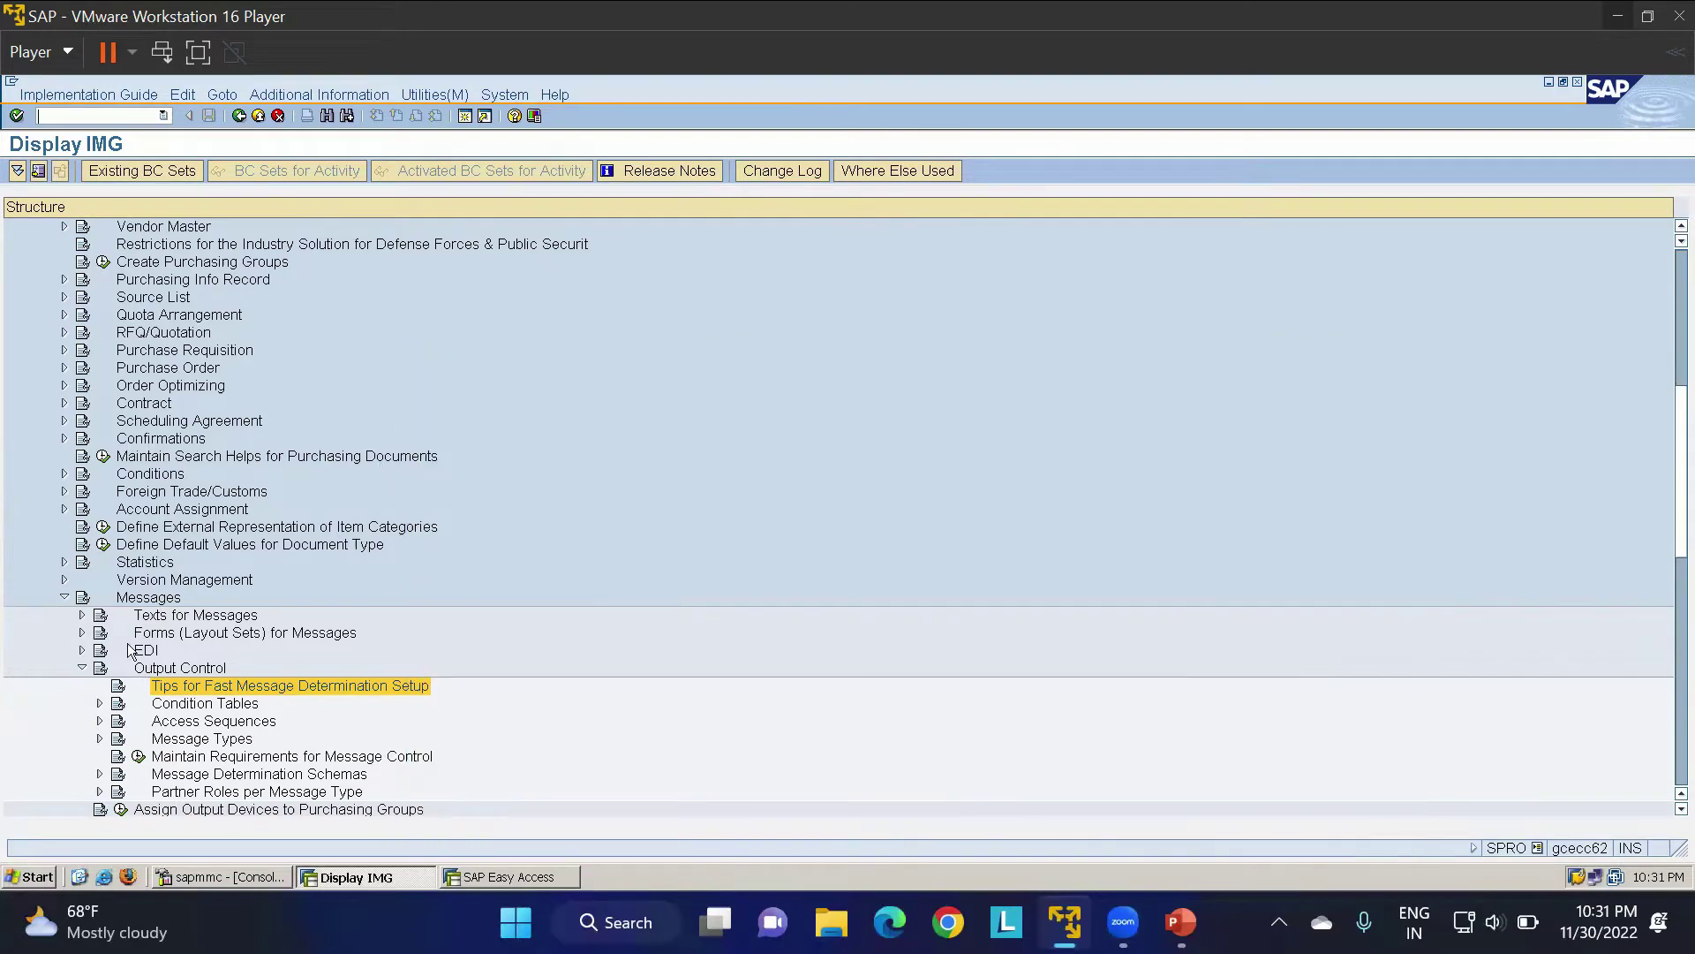
# Expand Condition Tables and open the purchase order activity "Messages: Create Condition Table: Purchase Order"
pyautogui.click(175, 704)
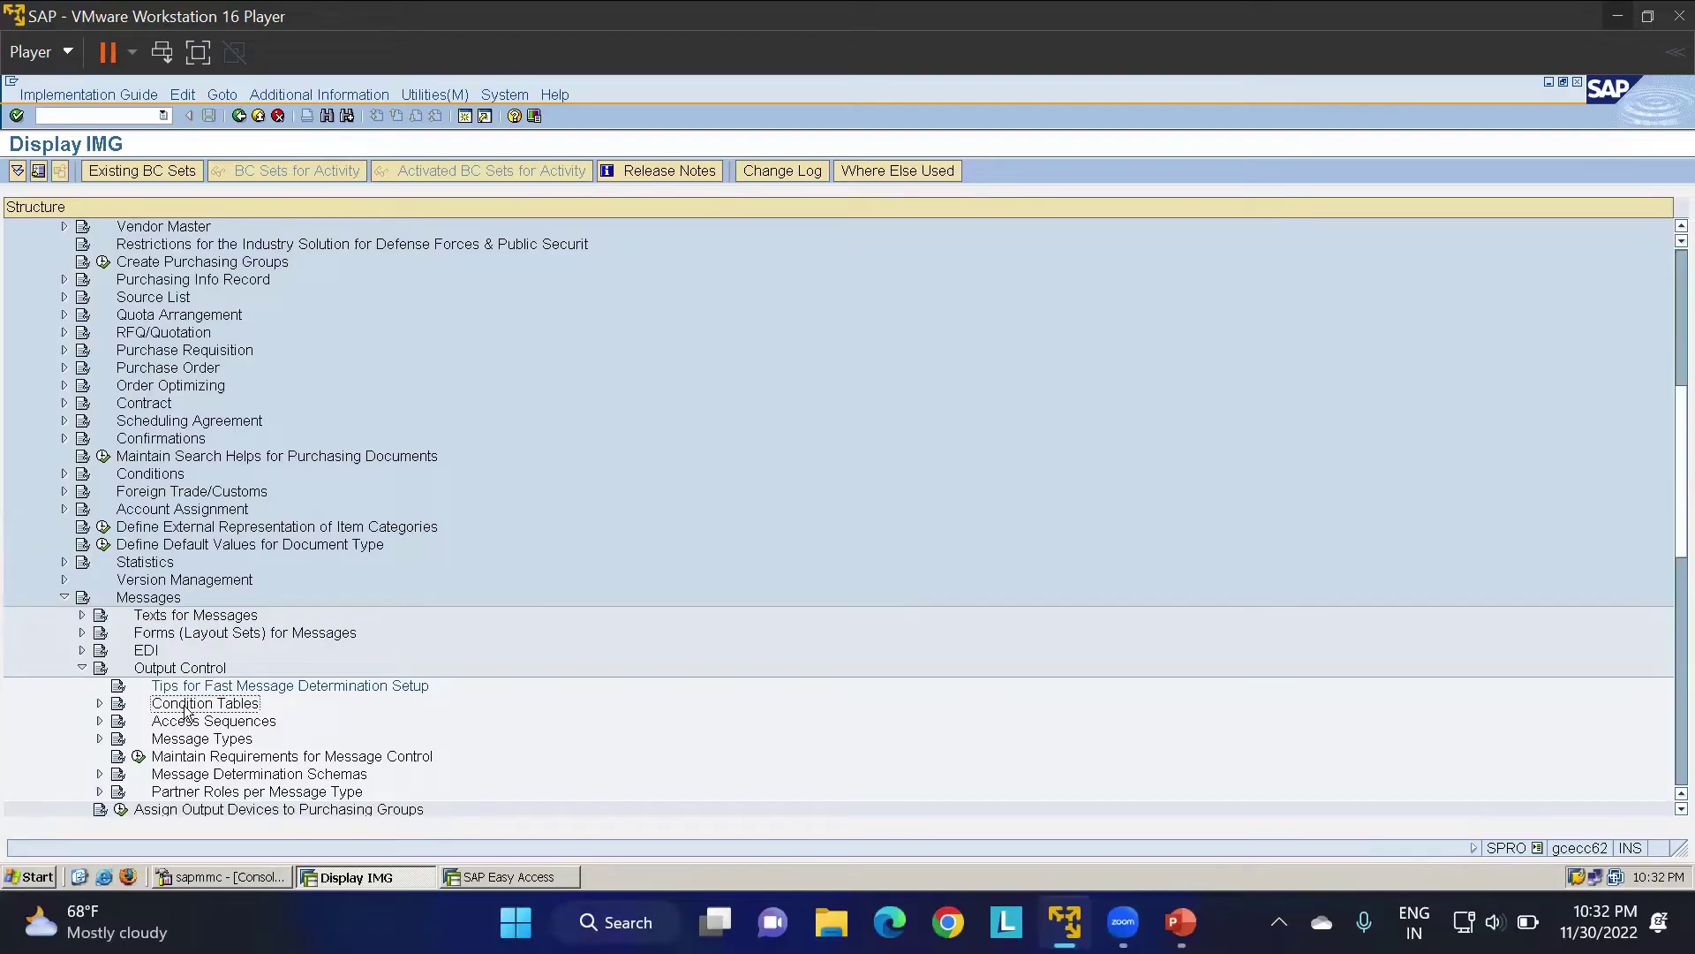
pyautogui.click(99, 703)
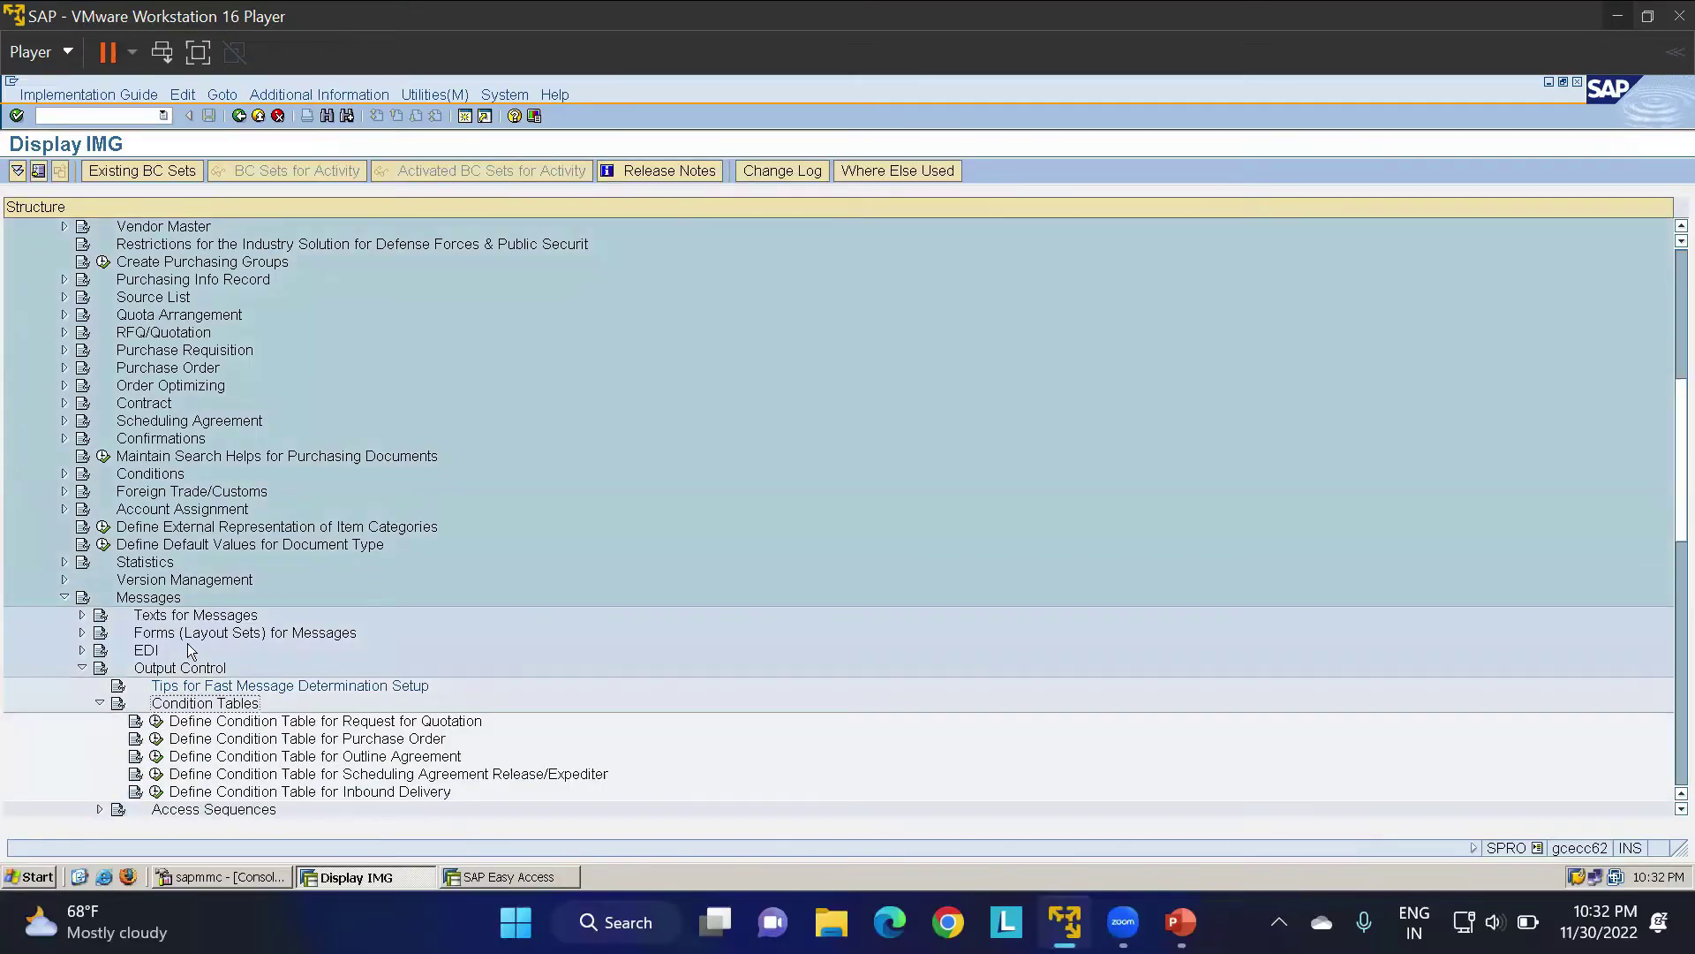
pyautogui.scroll(-3, 404, 768)
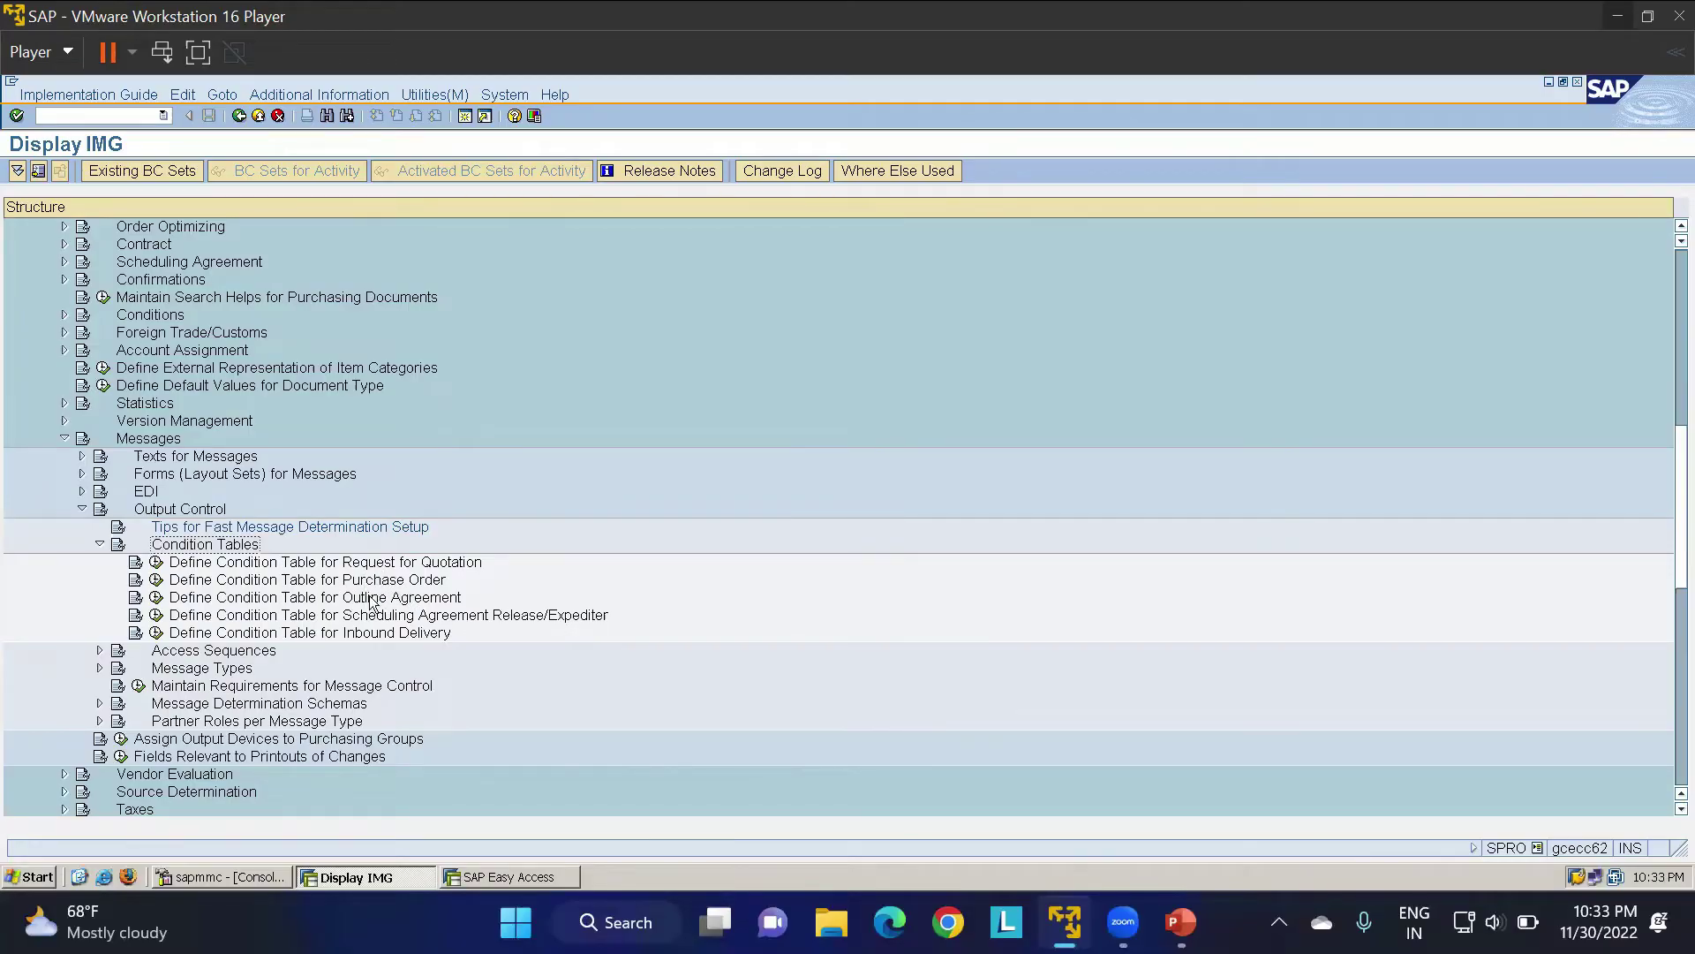
pyautogui.click(188, 581)
pyautogui.click(156, 581)
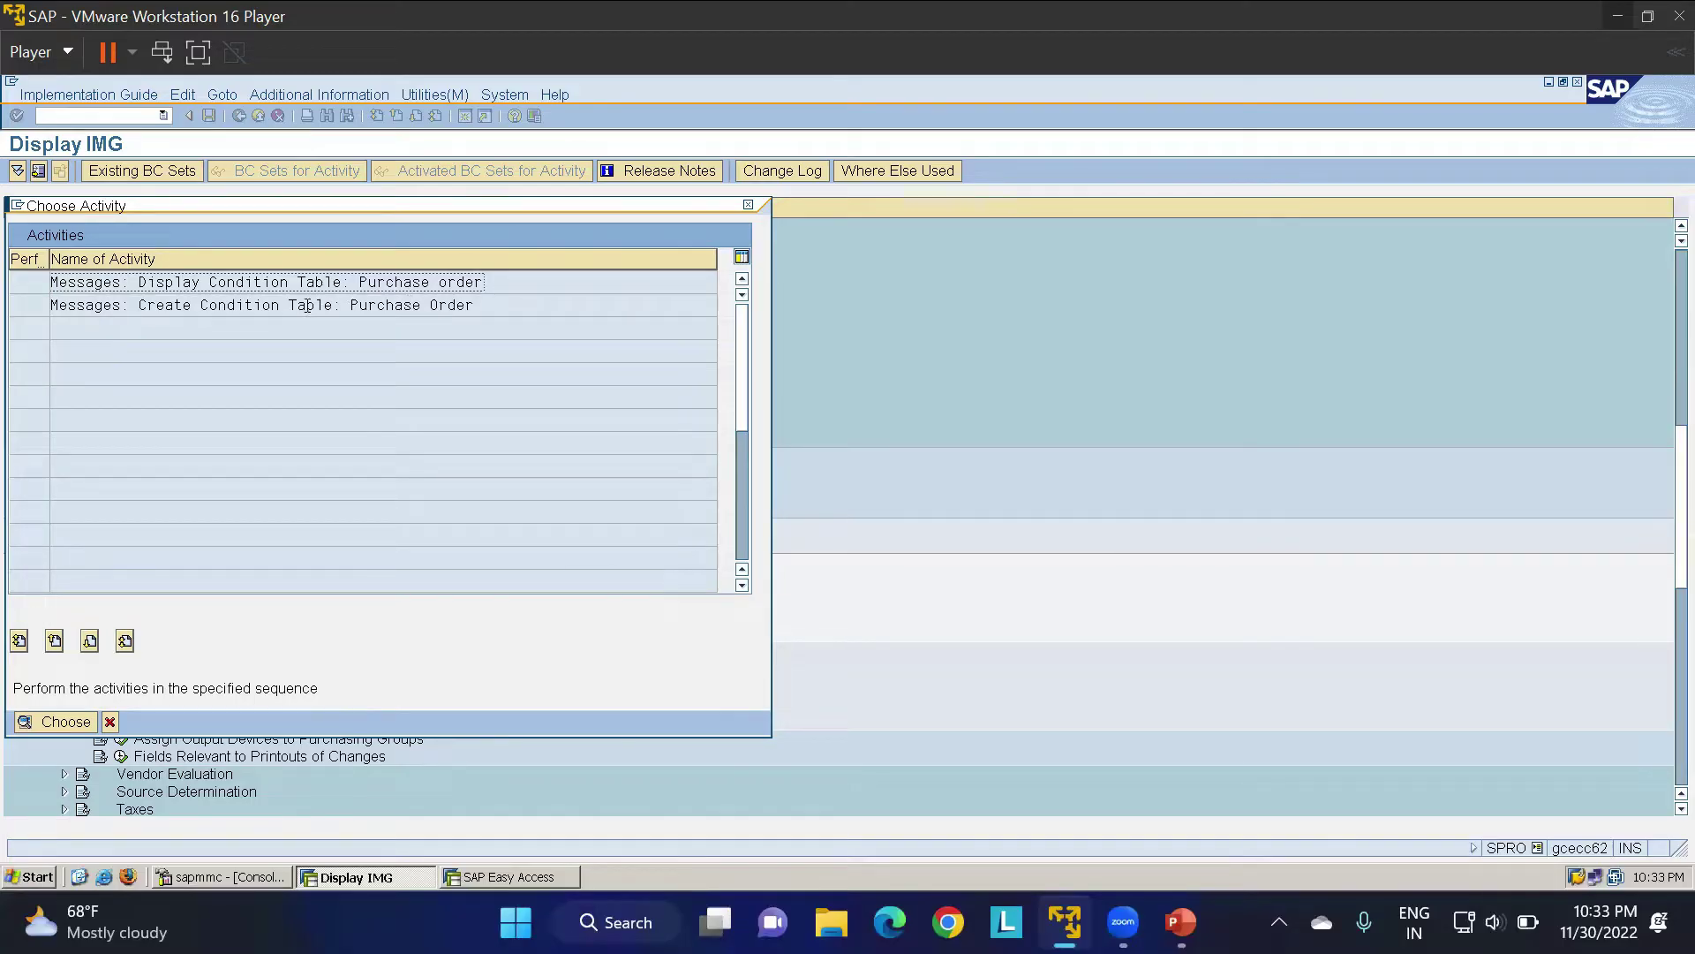
pyautogui.doubleClick(234, 305)
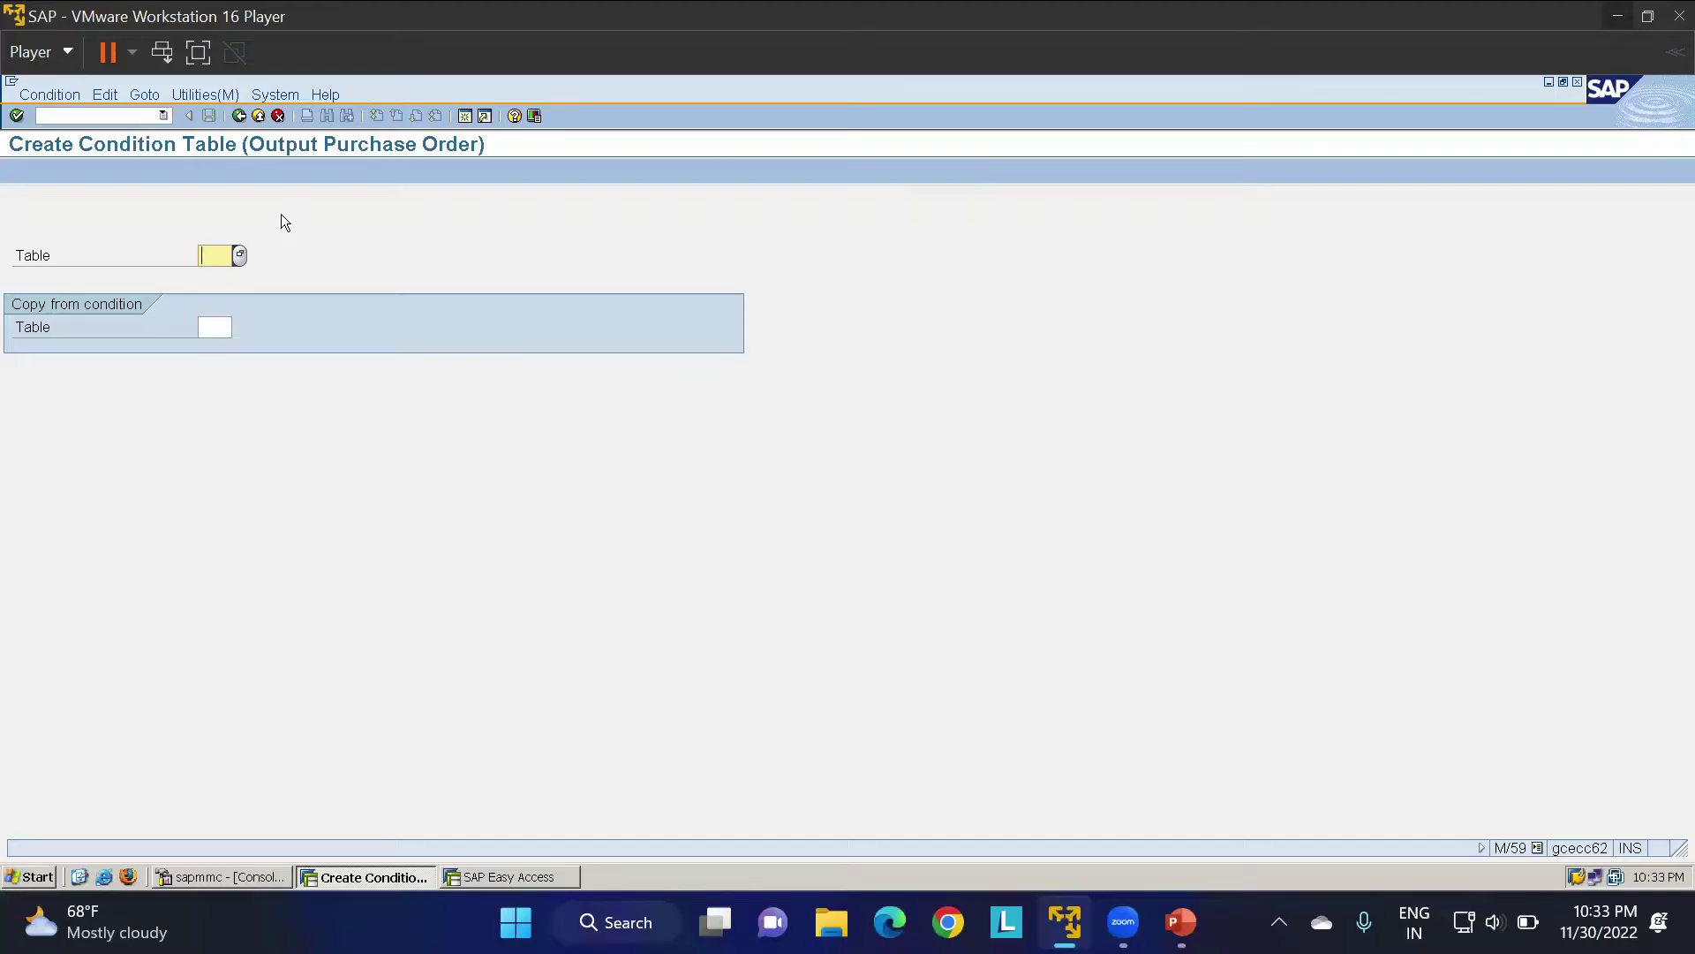
# Create condition table 718 and select Company Code from the field catalog as its key field
pyautogui.write('718')
pyautogui.press('Return')
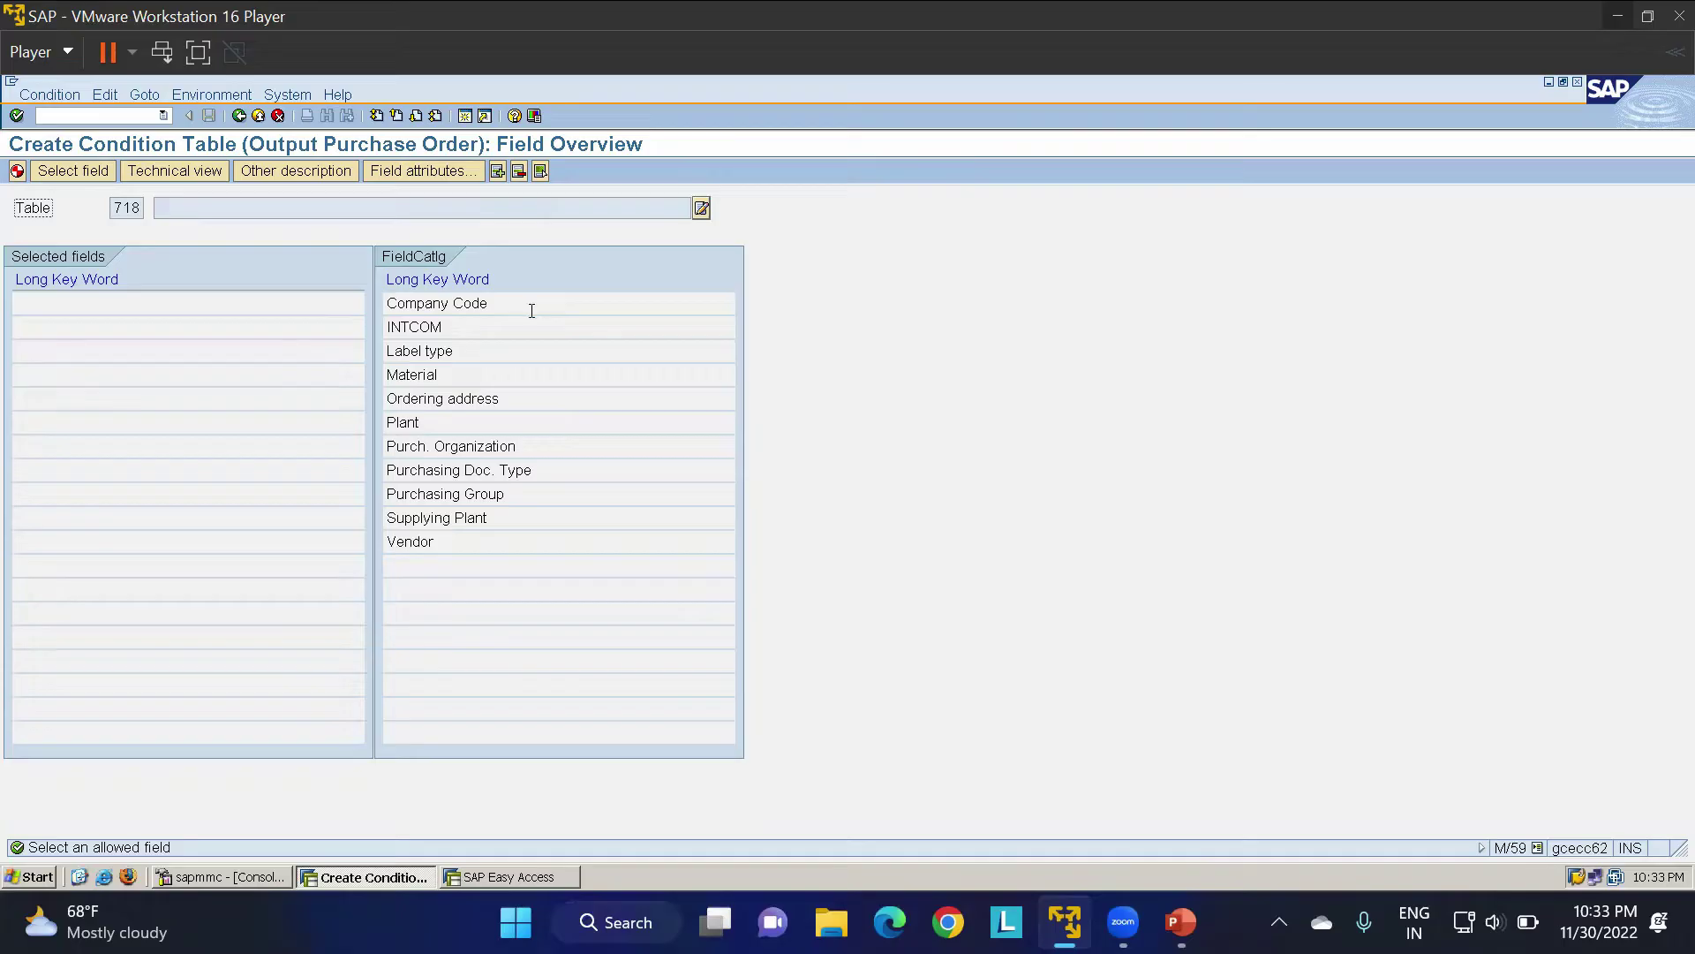
pyautogui.doubleClick(432, 304)
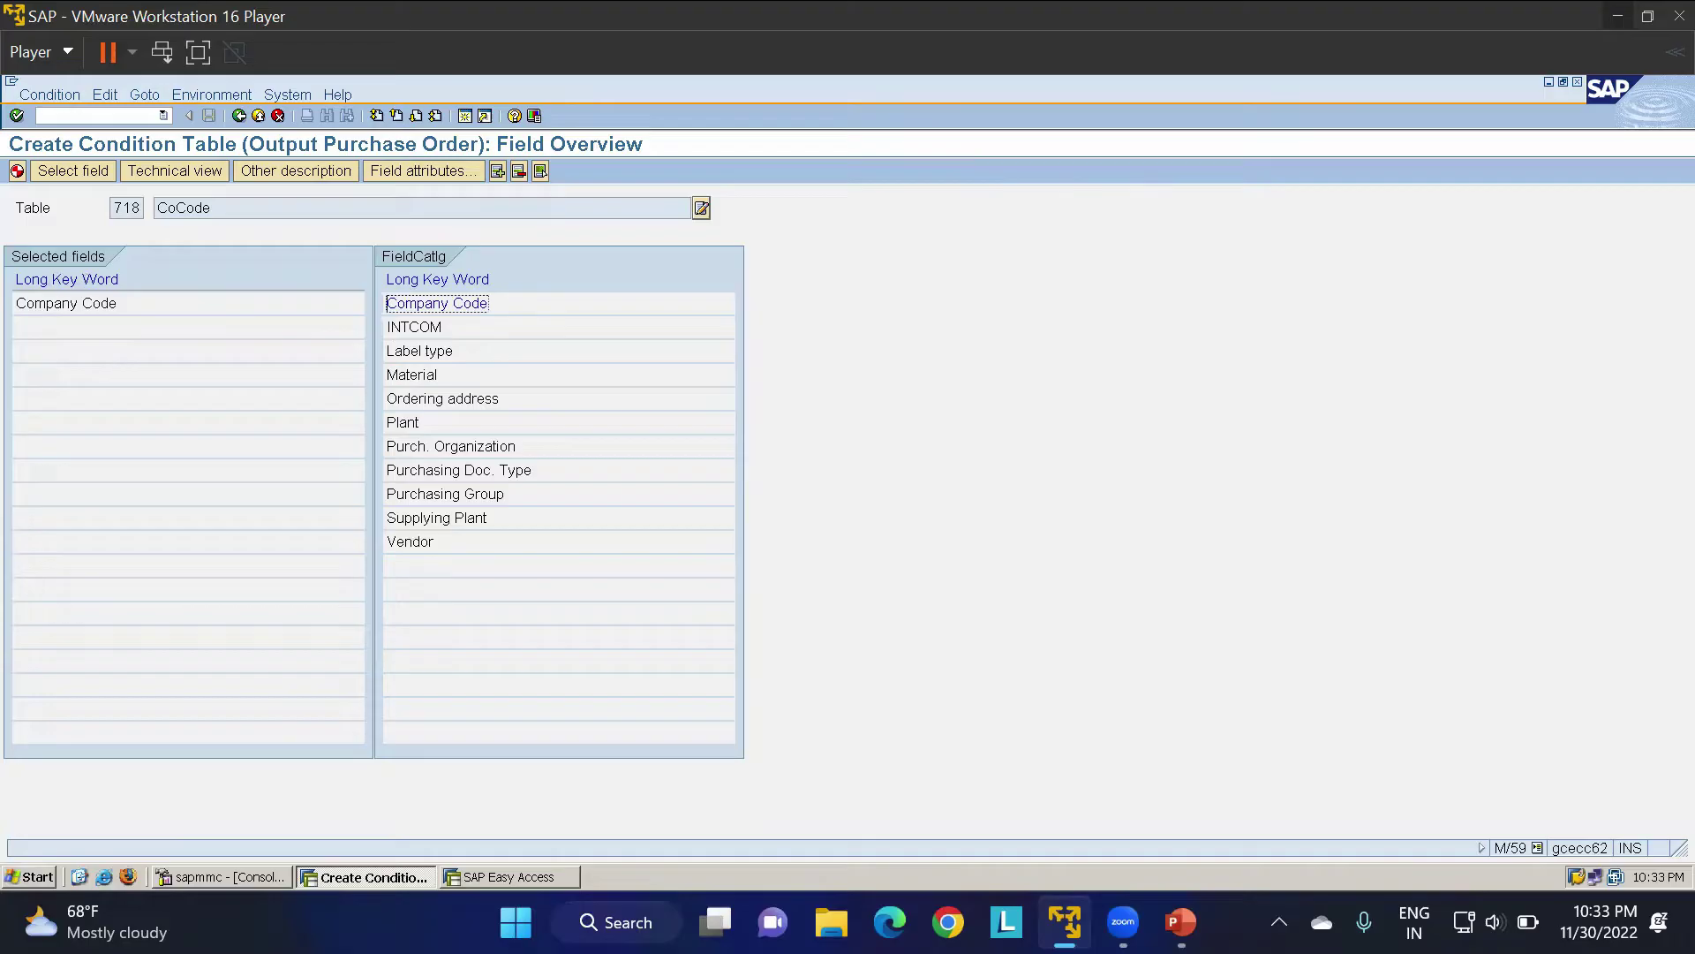
# Generate condition table 718, save it as a local object, and return to the activity selection
pyautogui.click(17, 171)
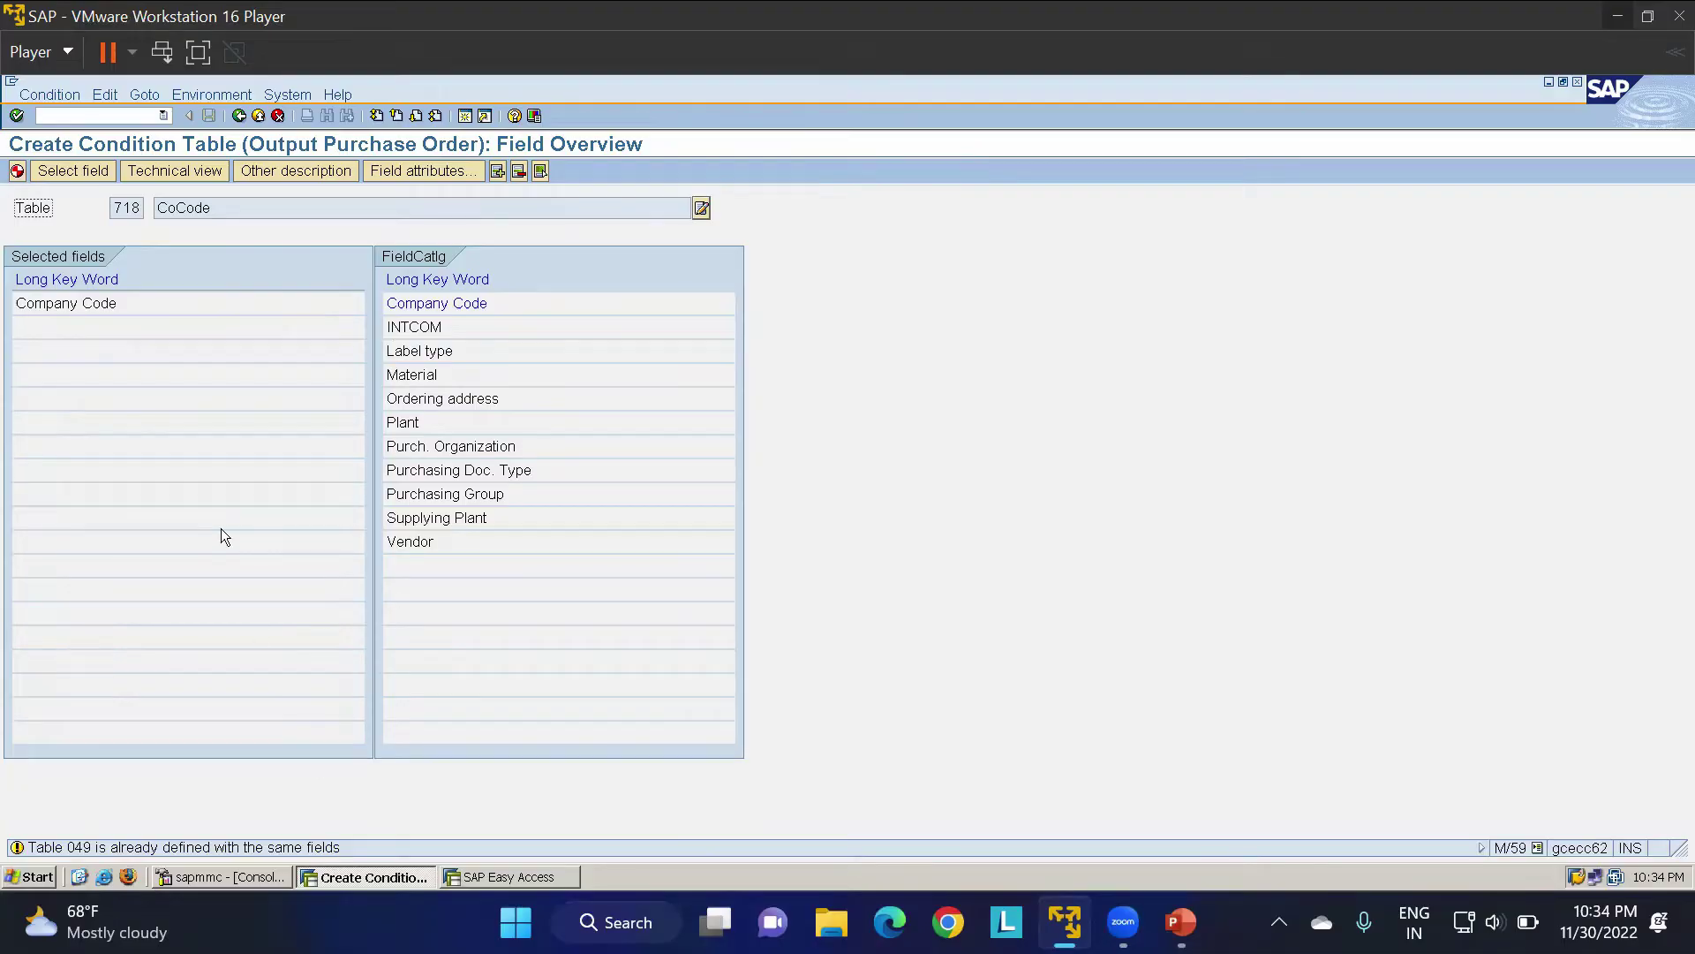
pyautogui.press('Return')
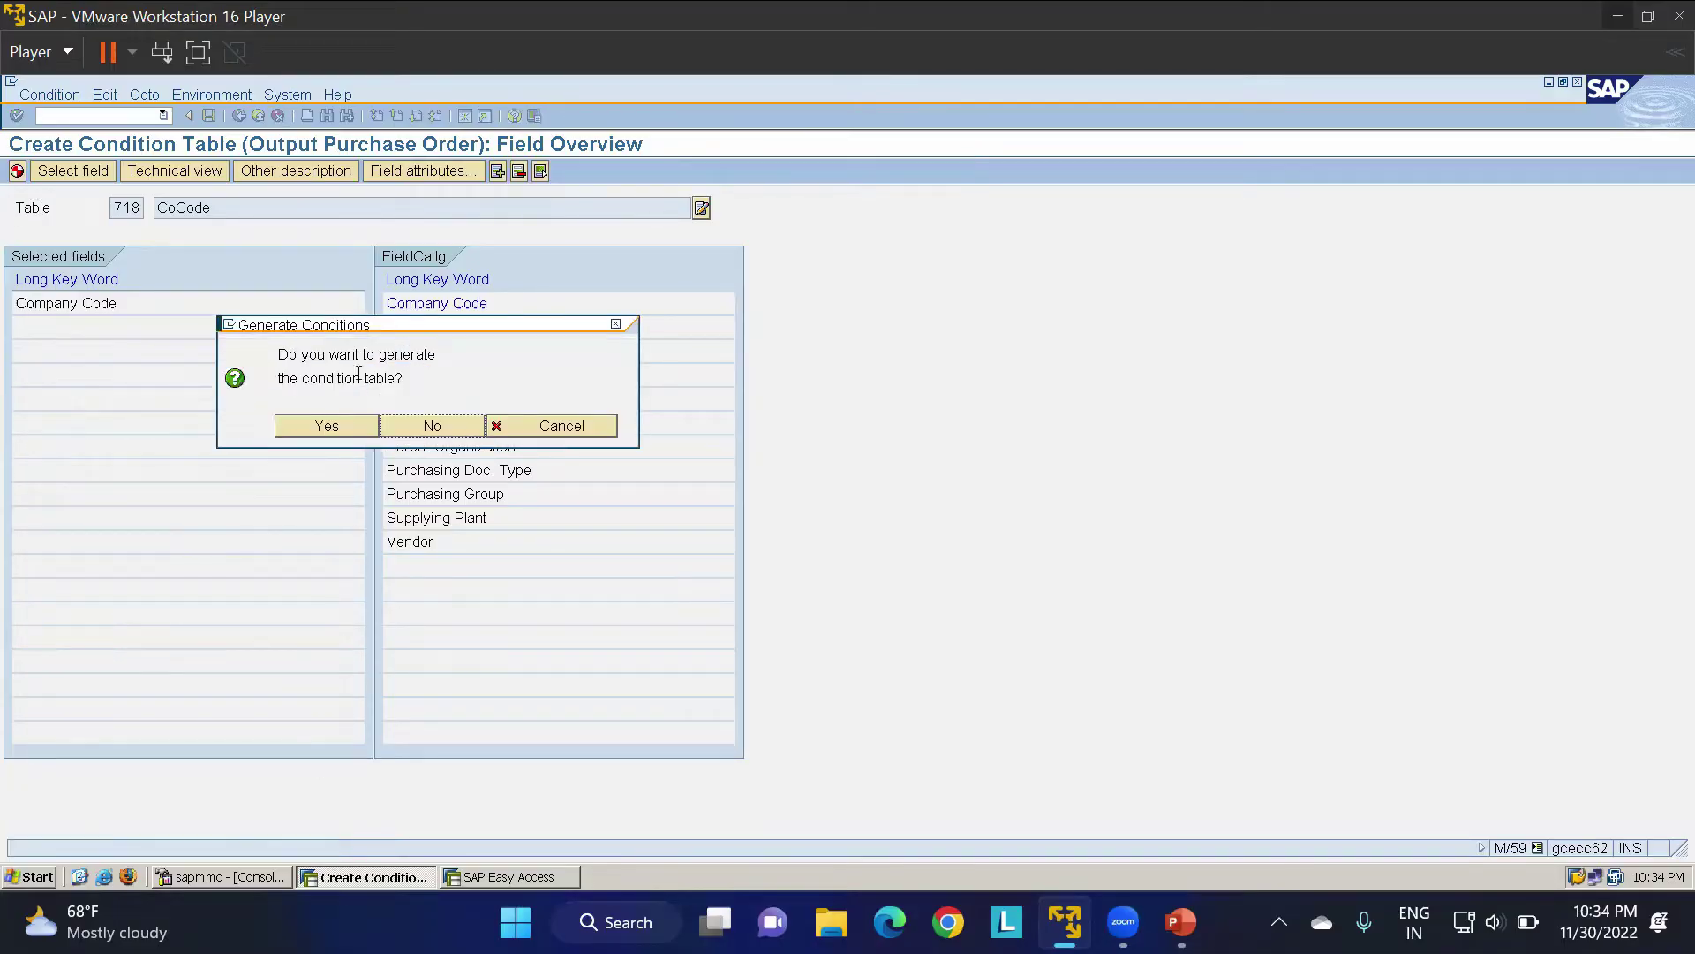
pyautogui.click(343, 428)
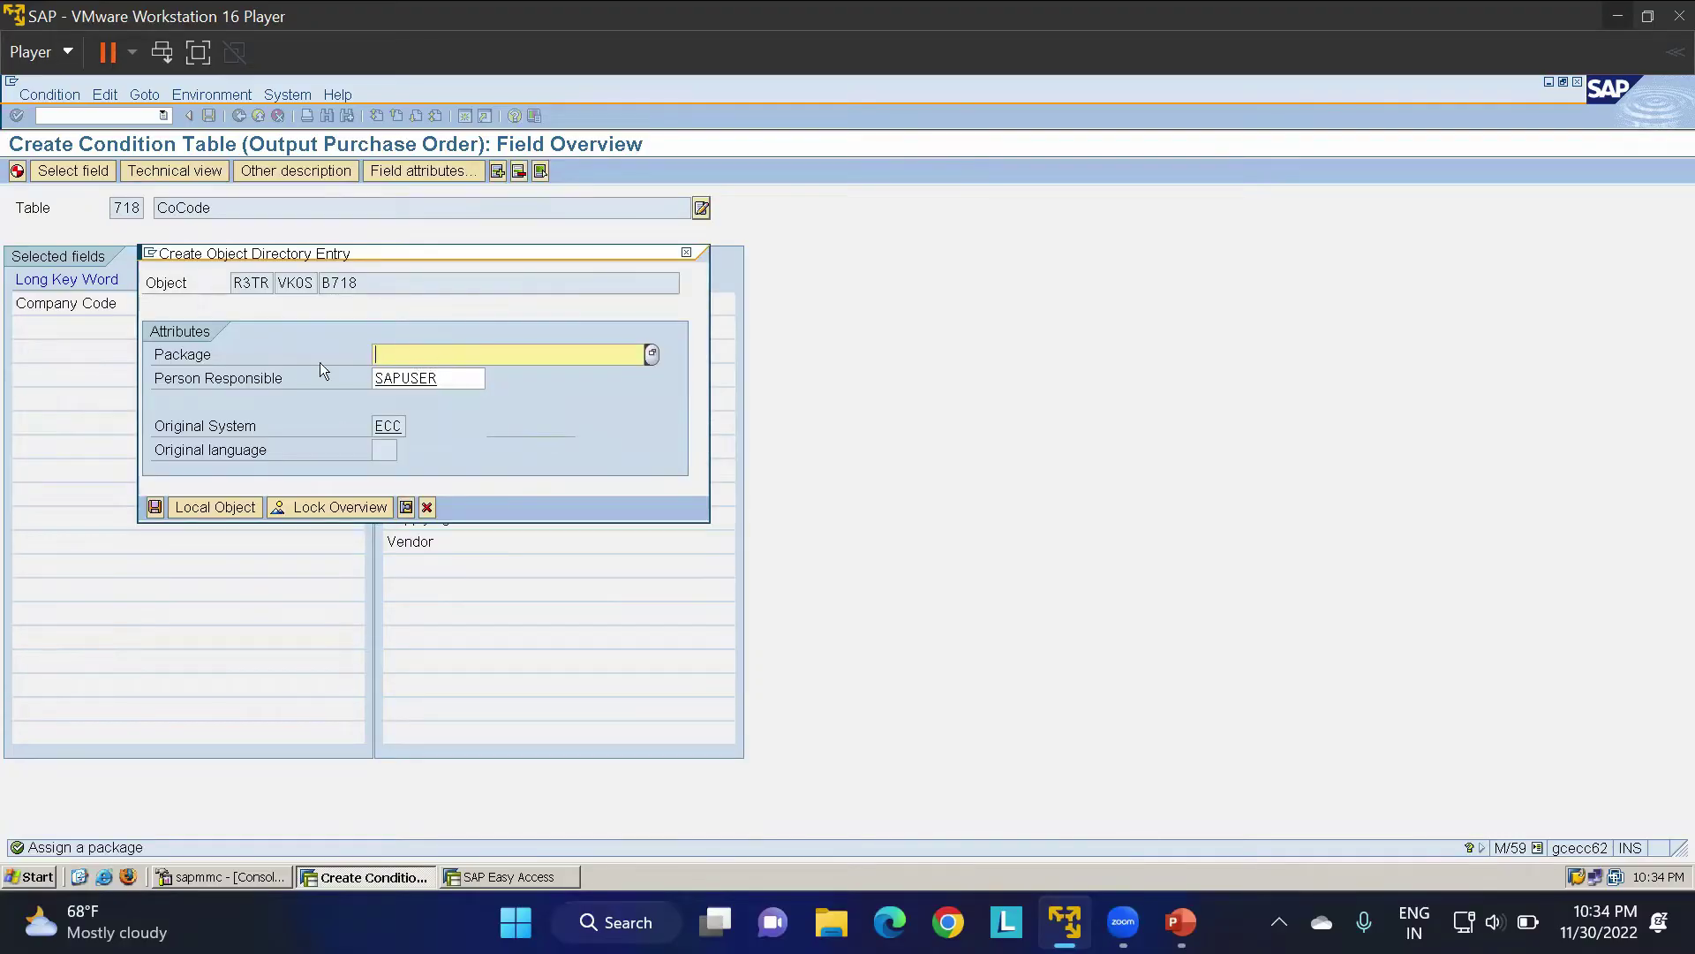
pyautogui.click(412, 354)
pyautogui.click(217, 509)
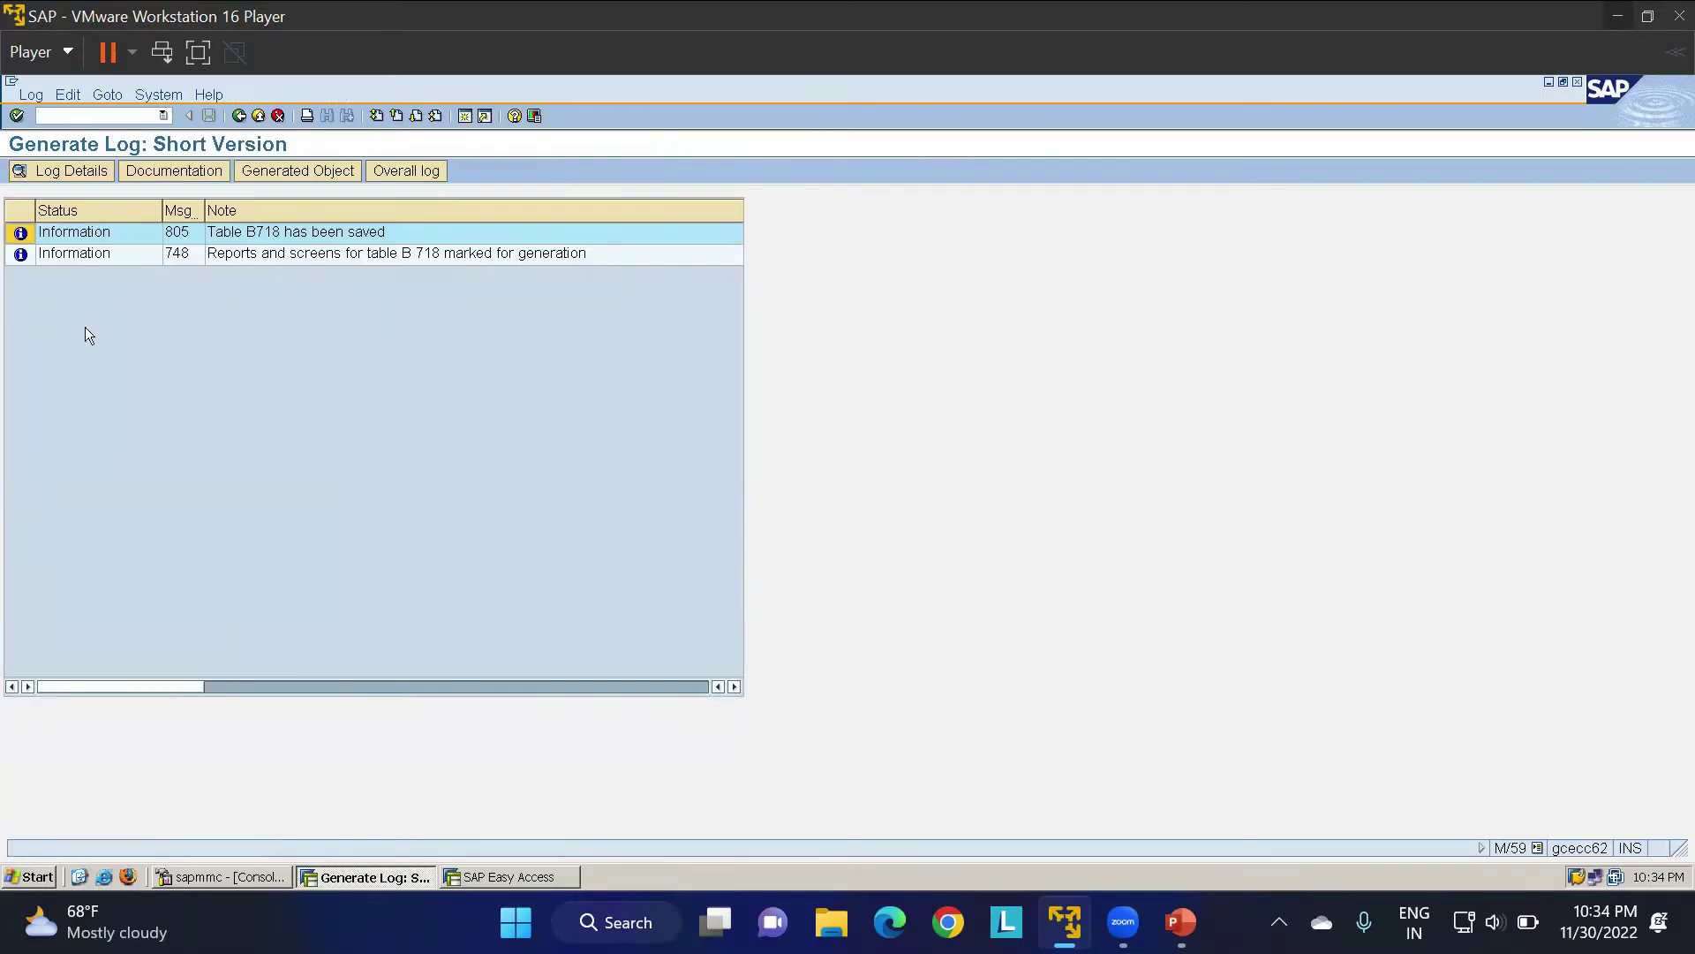
pyautogui.click(237, 116)
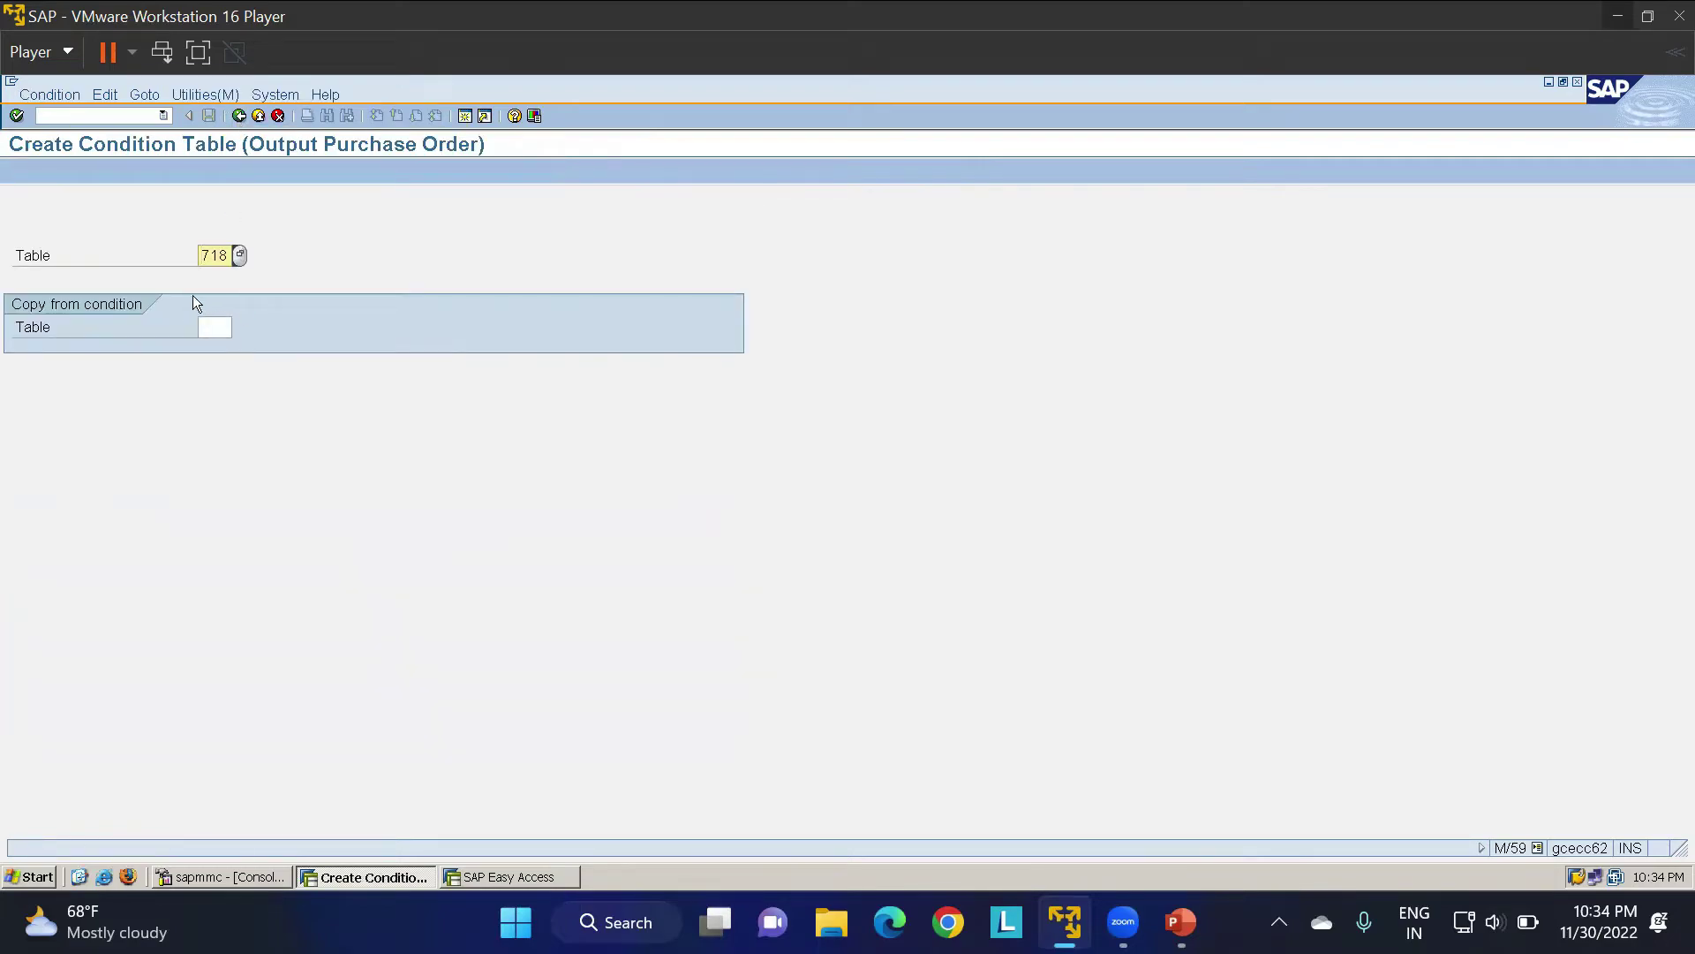
pyautogui.click(239, 116)
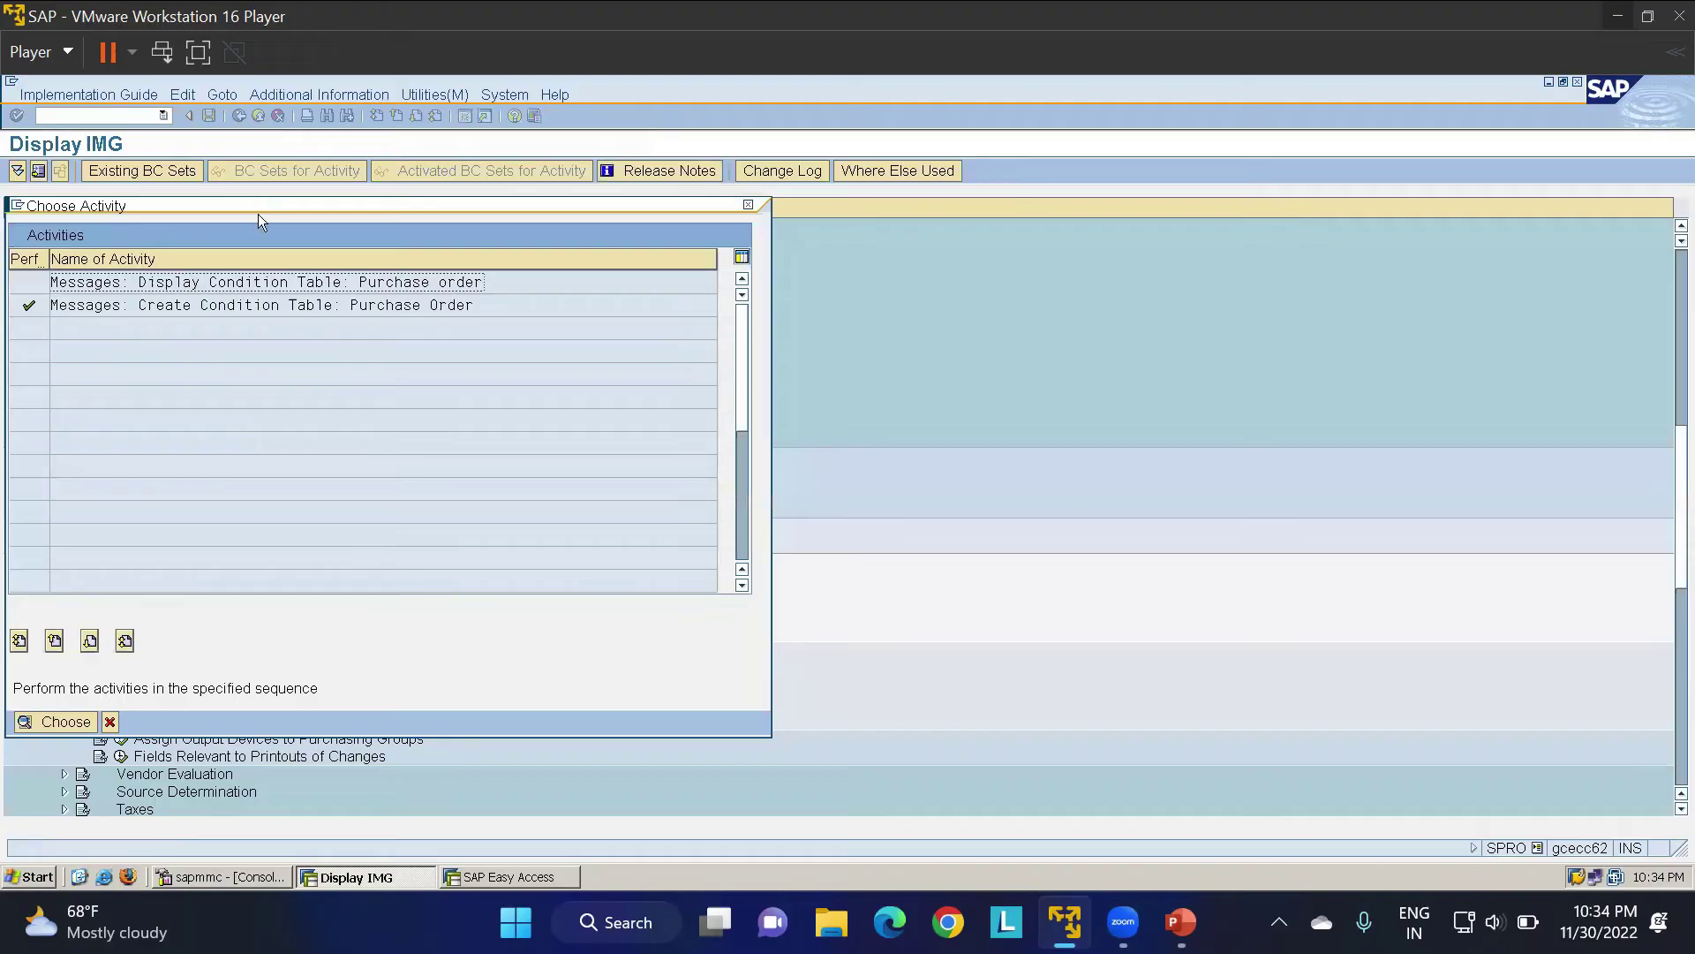
# Display the selected fields of purchase order condition table 718, and go back to the IMG structure
pyautogui.doubleClick(191, 282)
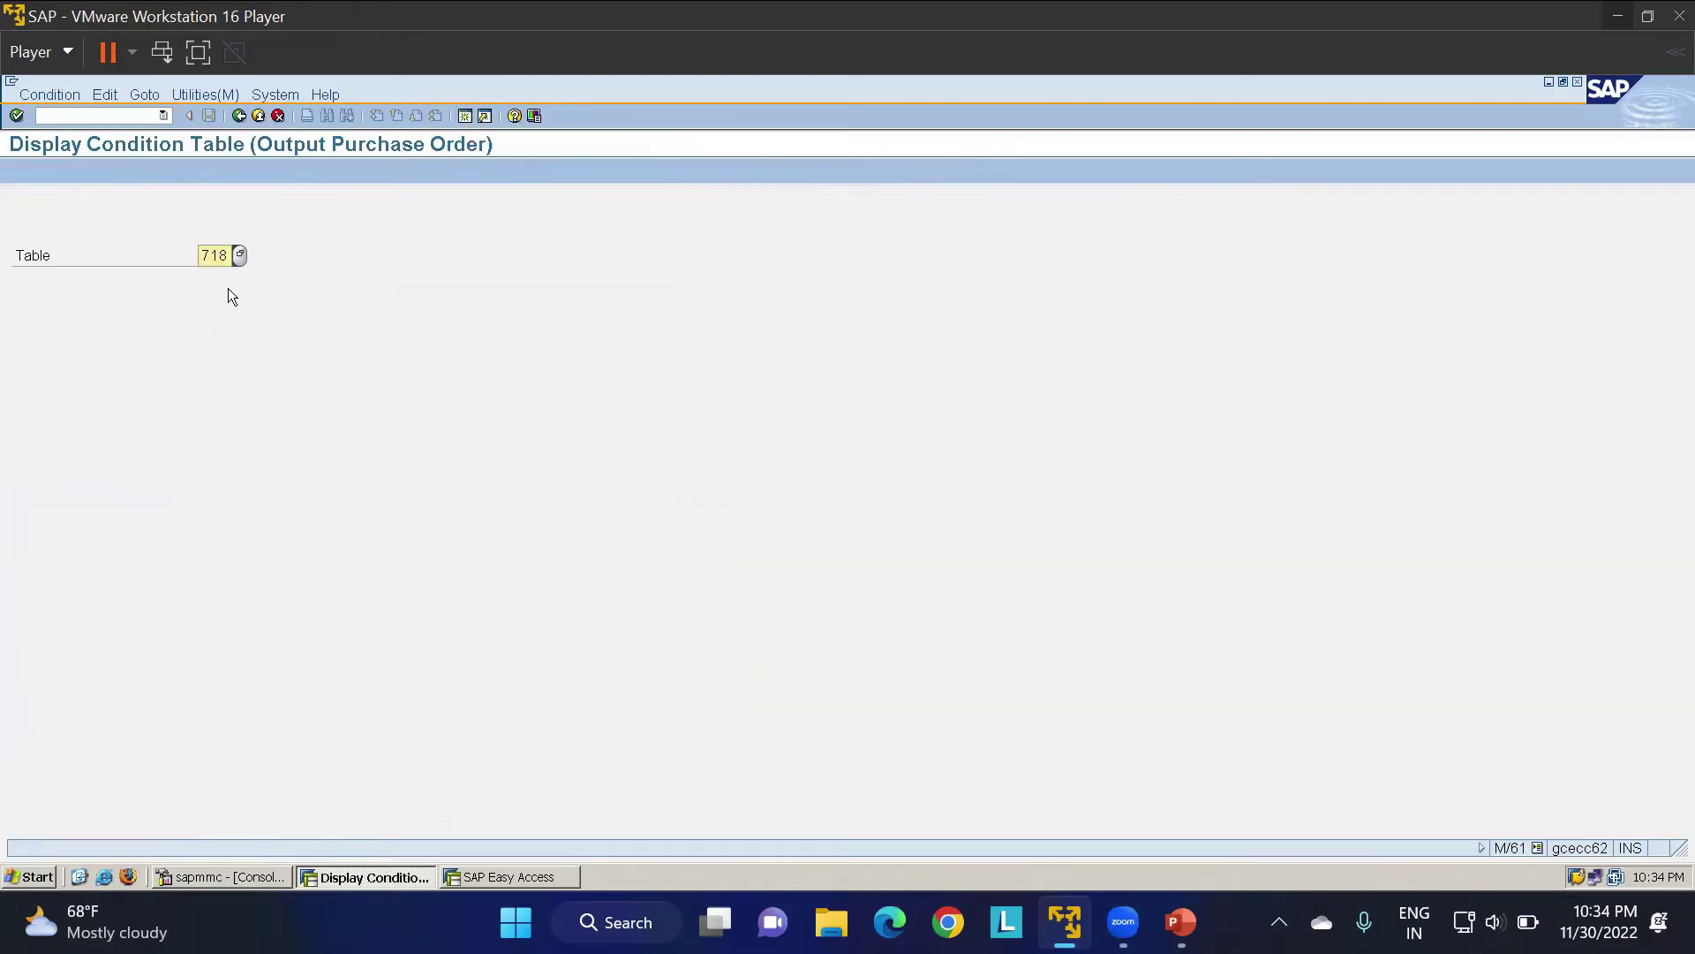
pyautogui.press('Return')
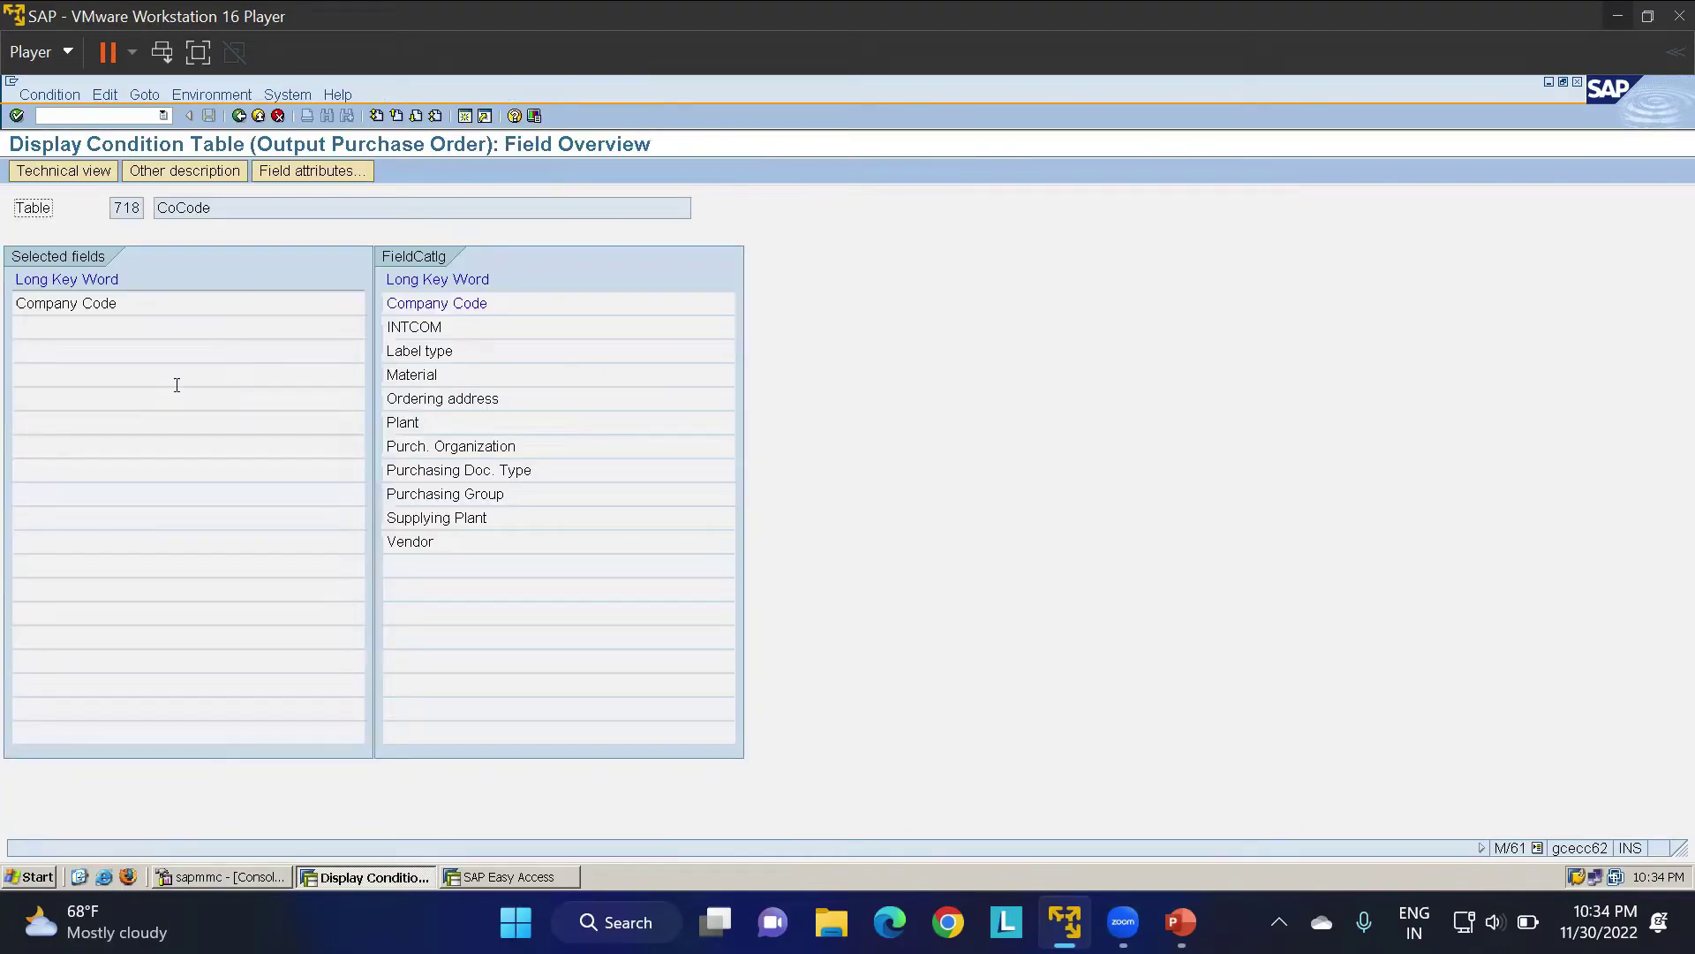
pyautogui.click(238, 117)
pyautogui.click(237, 120)
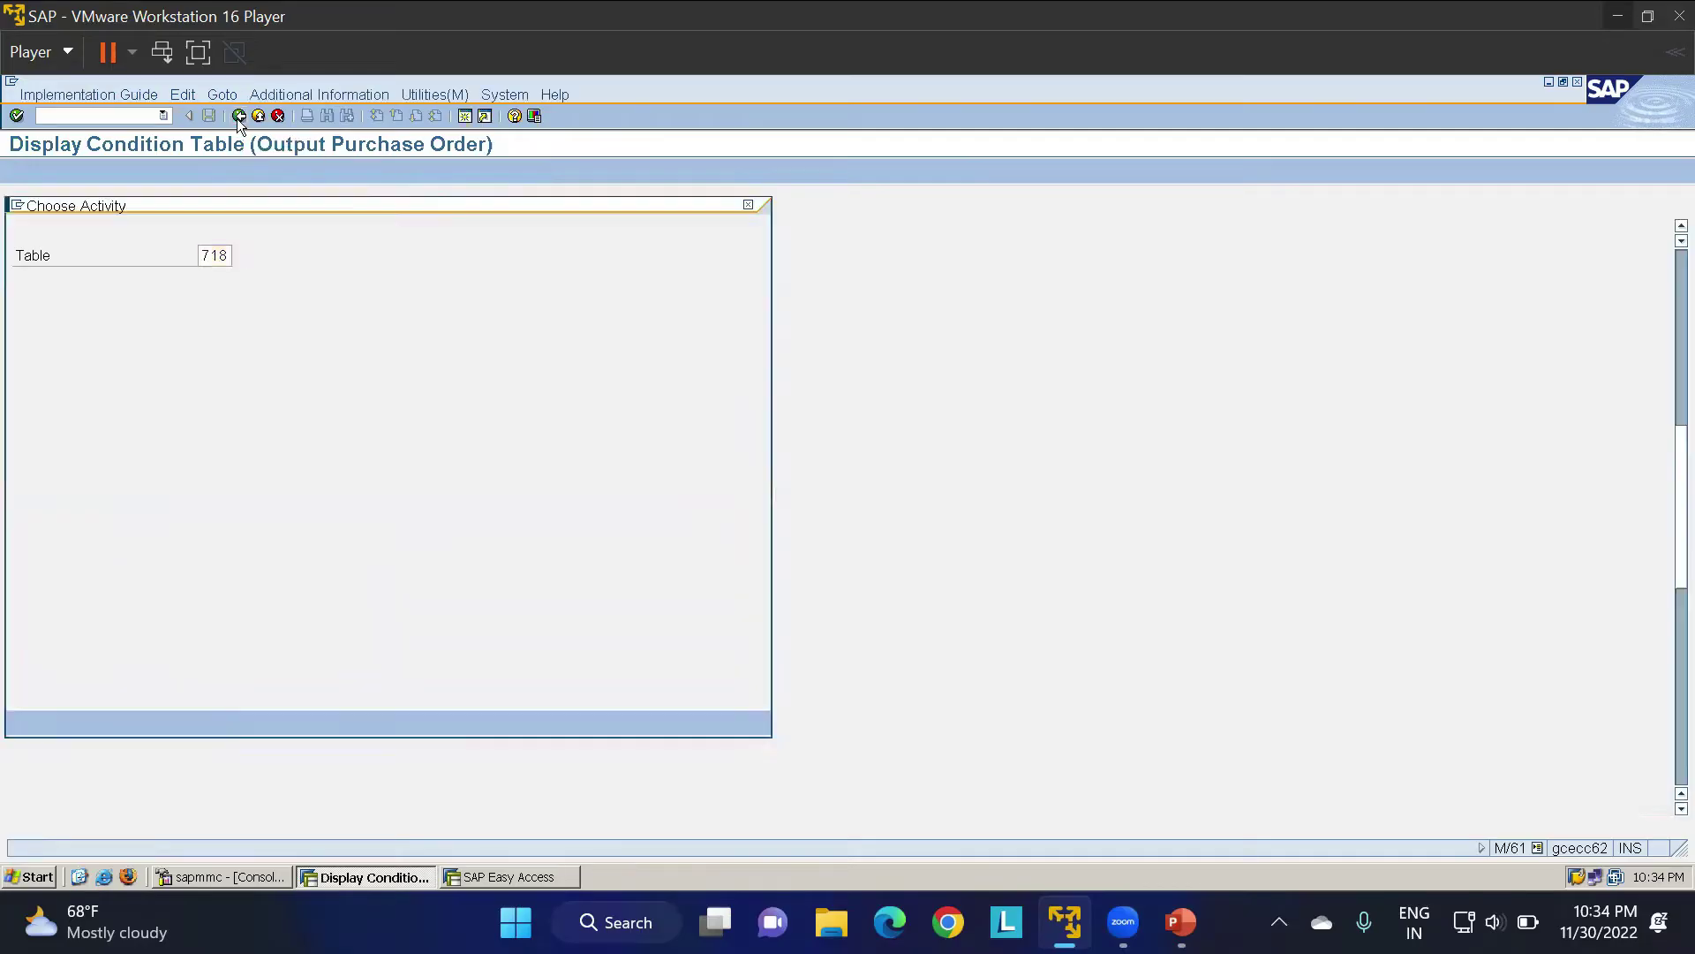
pyautogui.click(747, 204)
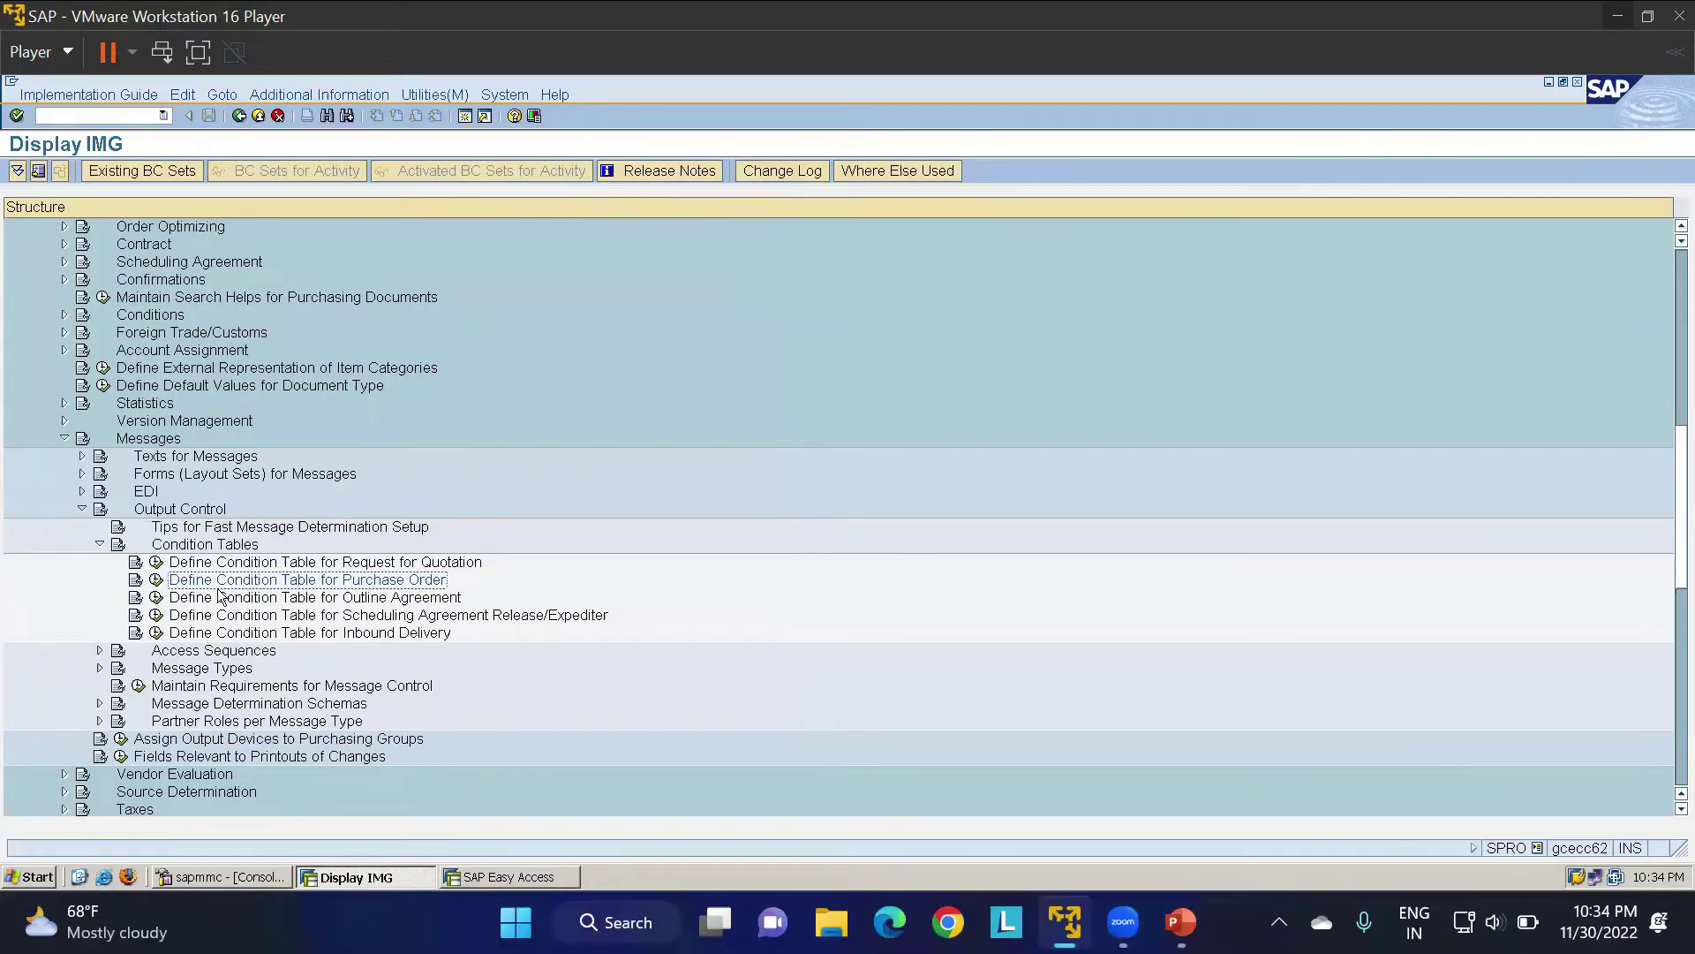
# Open the access sequence activity for purchase orders and create access sequence A718 with the description "AS FOR LT01 OD"
pyautogui.click(101, 546)
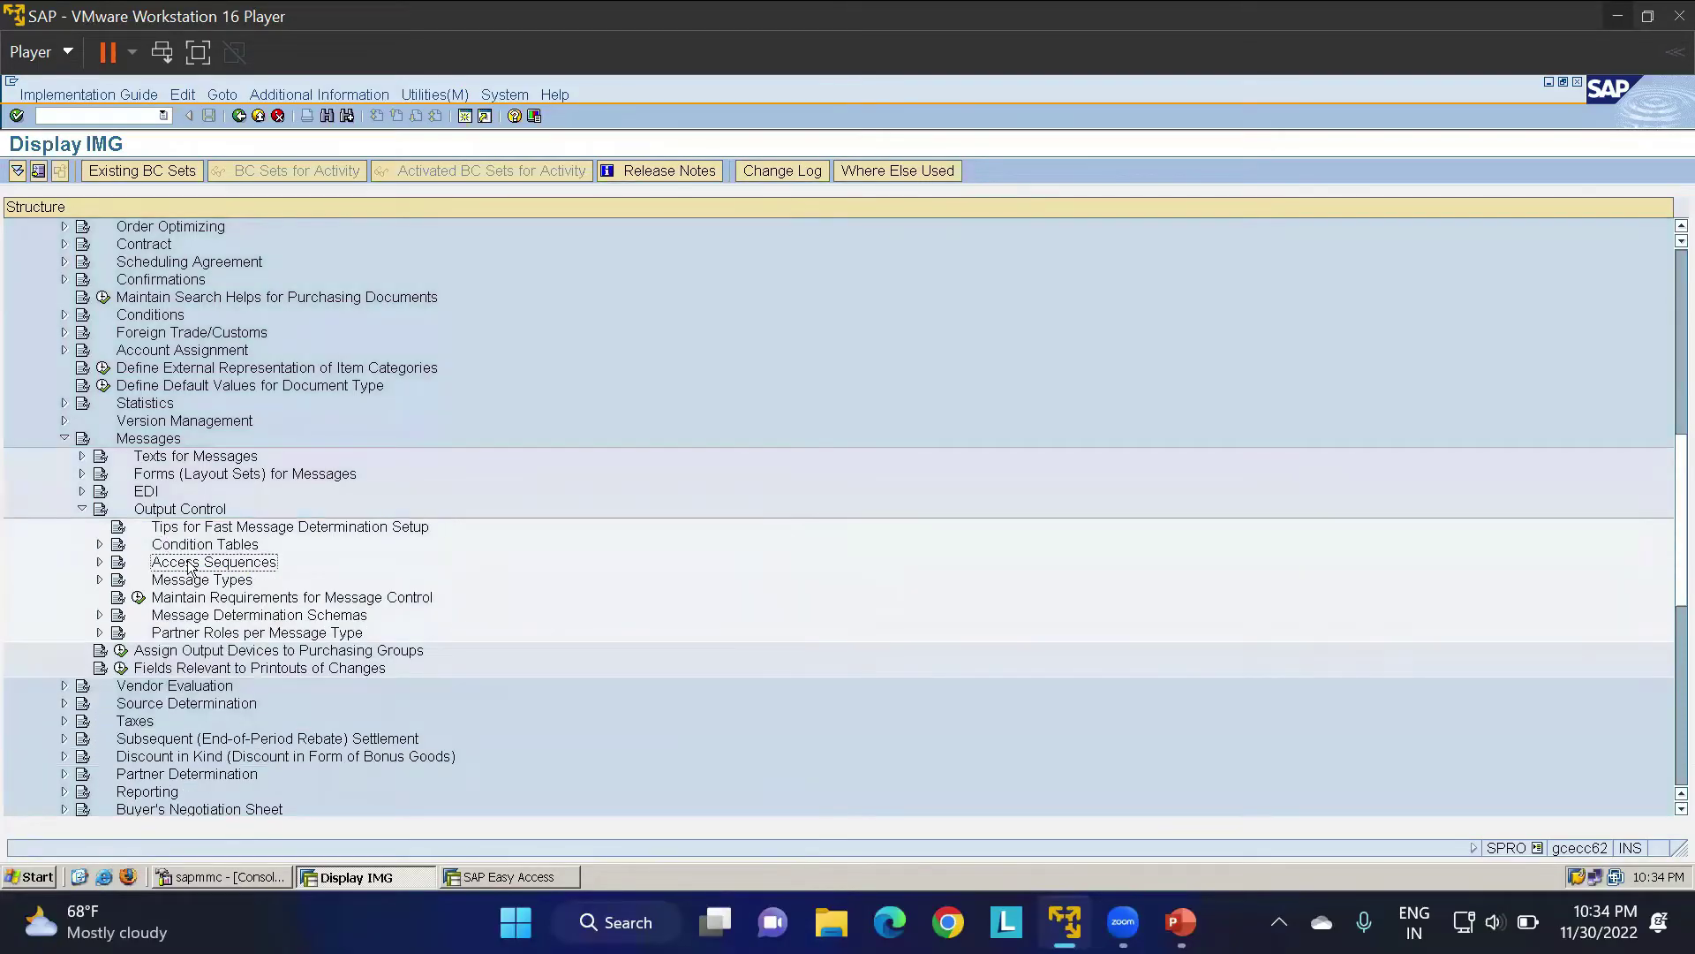
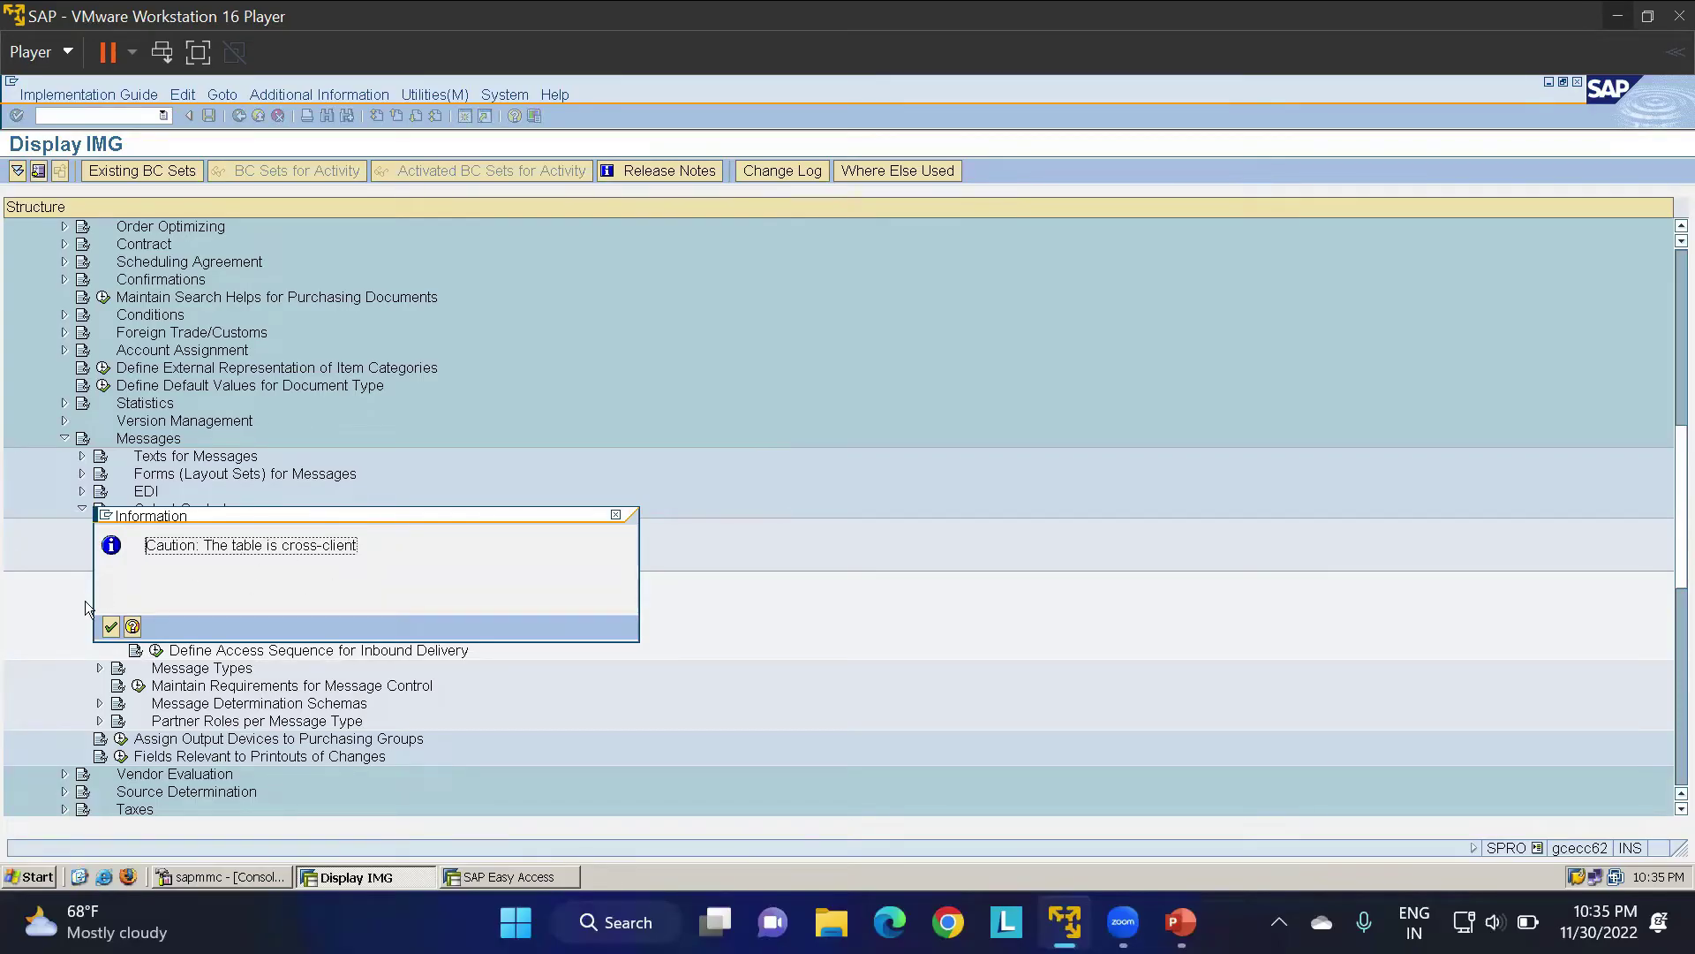
pyautogui.click(112, 627)
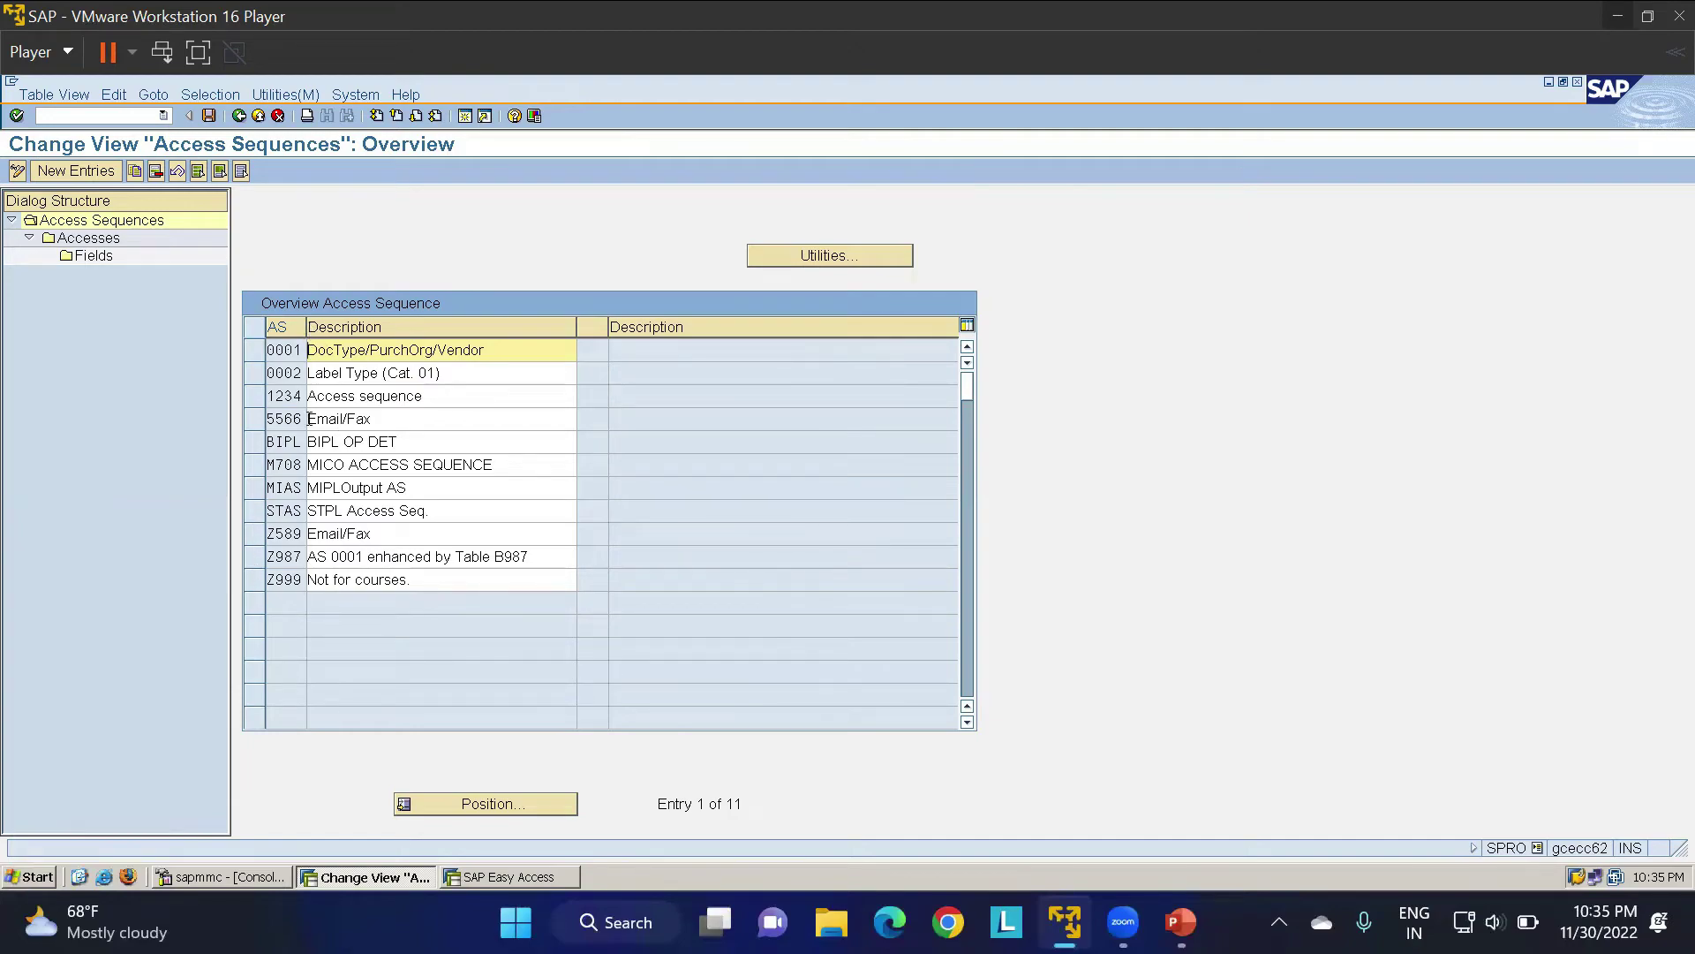
pyautogui.click(74, 171)
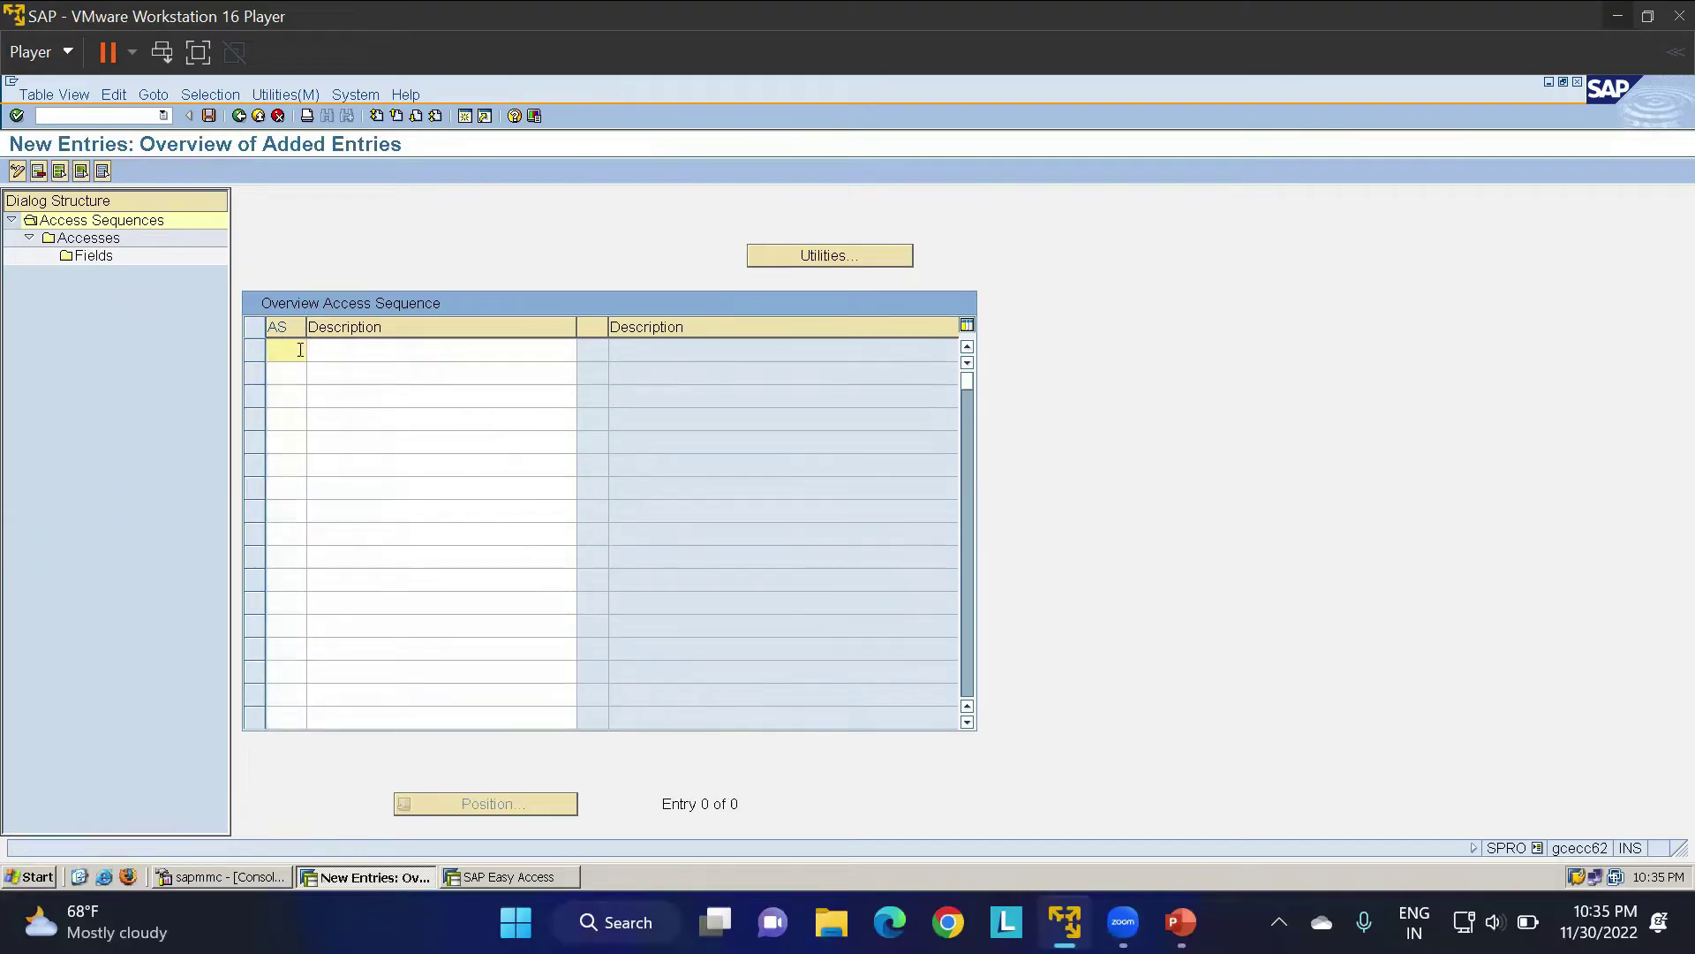
pyautogui.write('A718')
pyautogui.click(381, 358)
pyautogui.write('A')
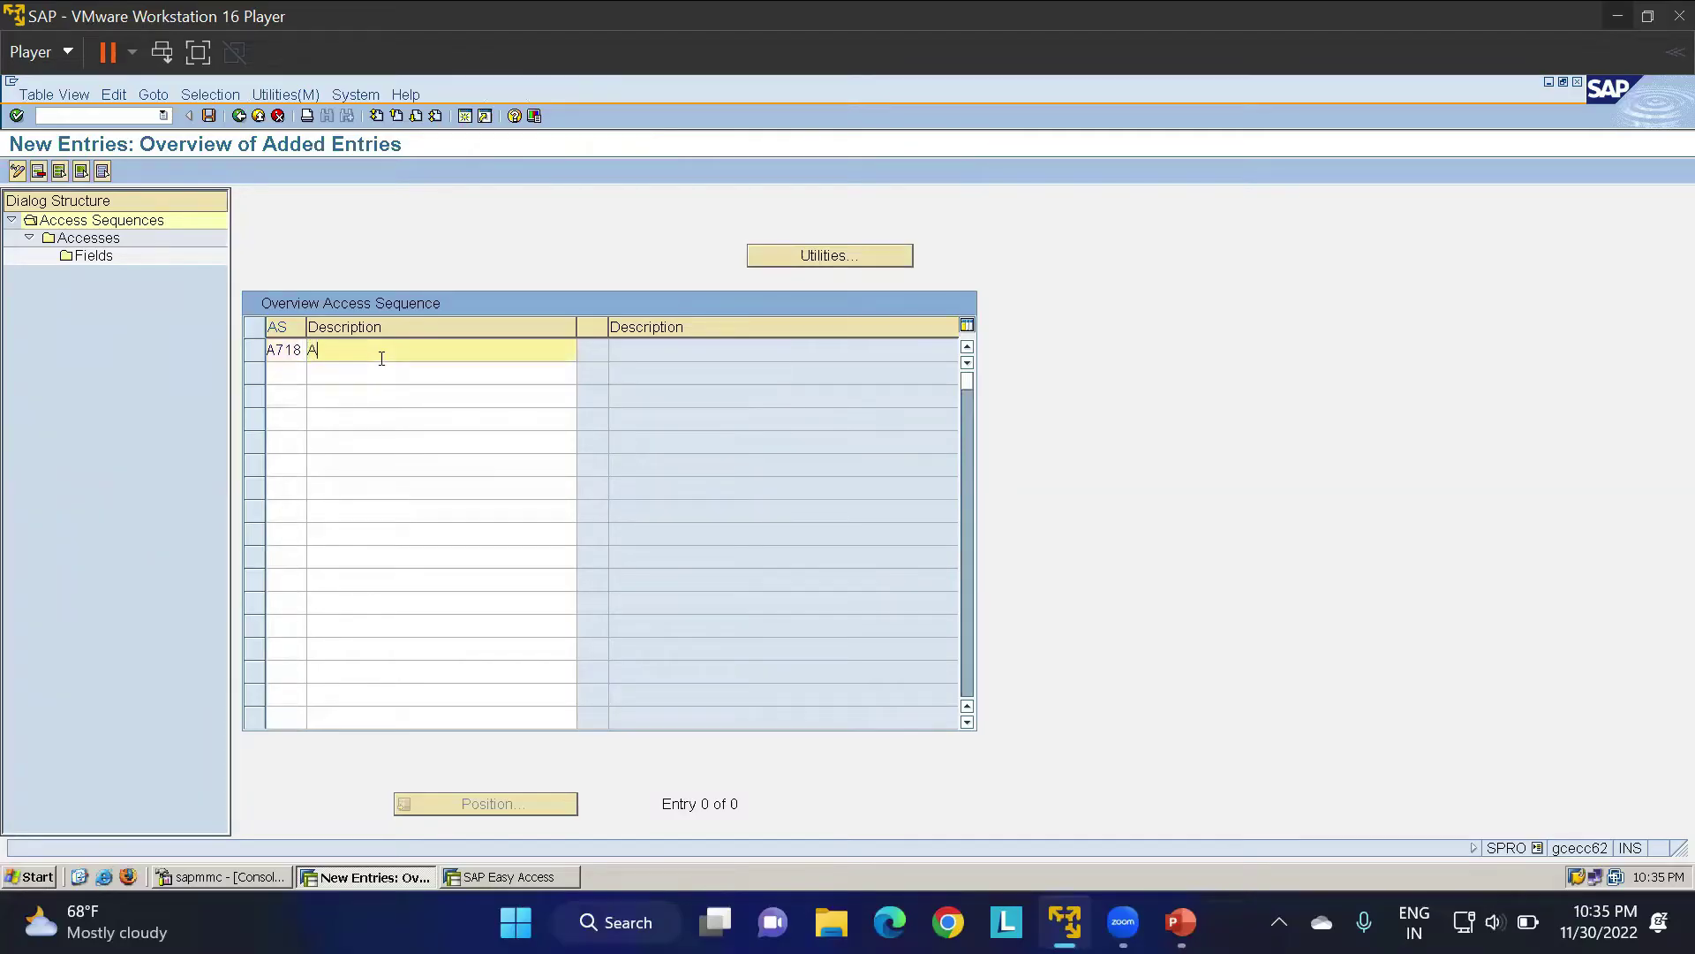
pyautogui.write('S FOR LT')
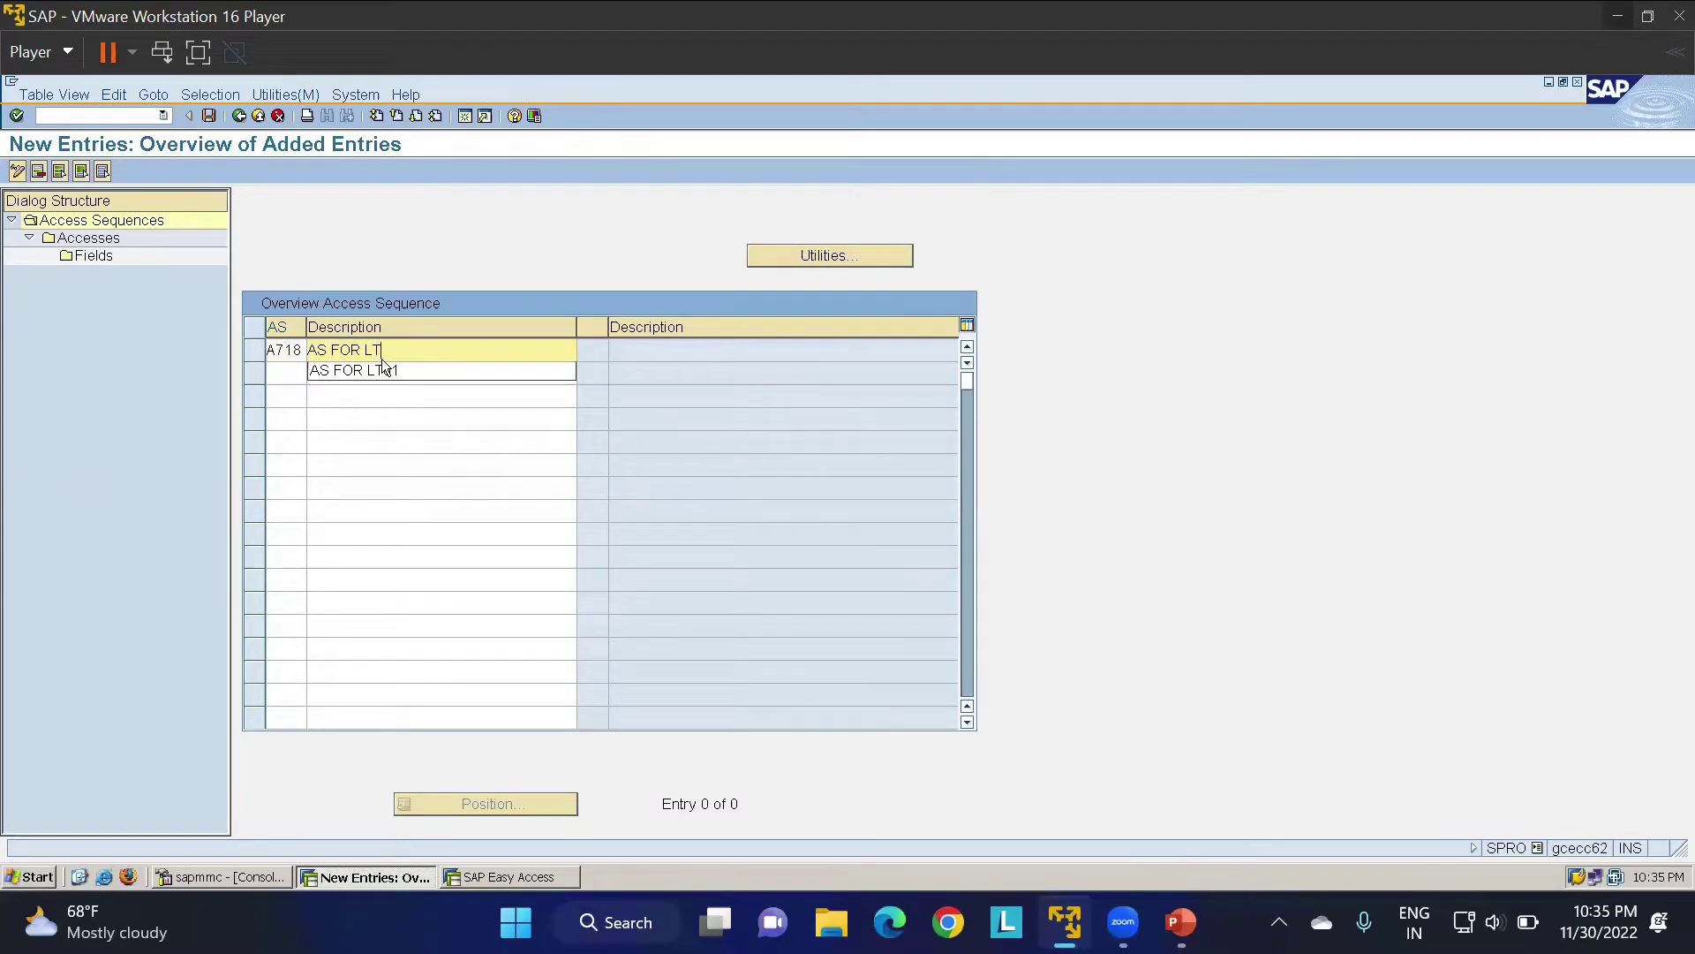
pyautogui.write('01')
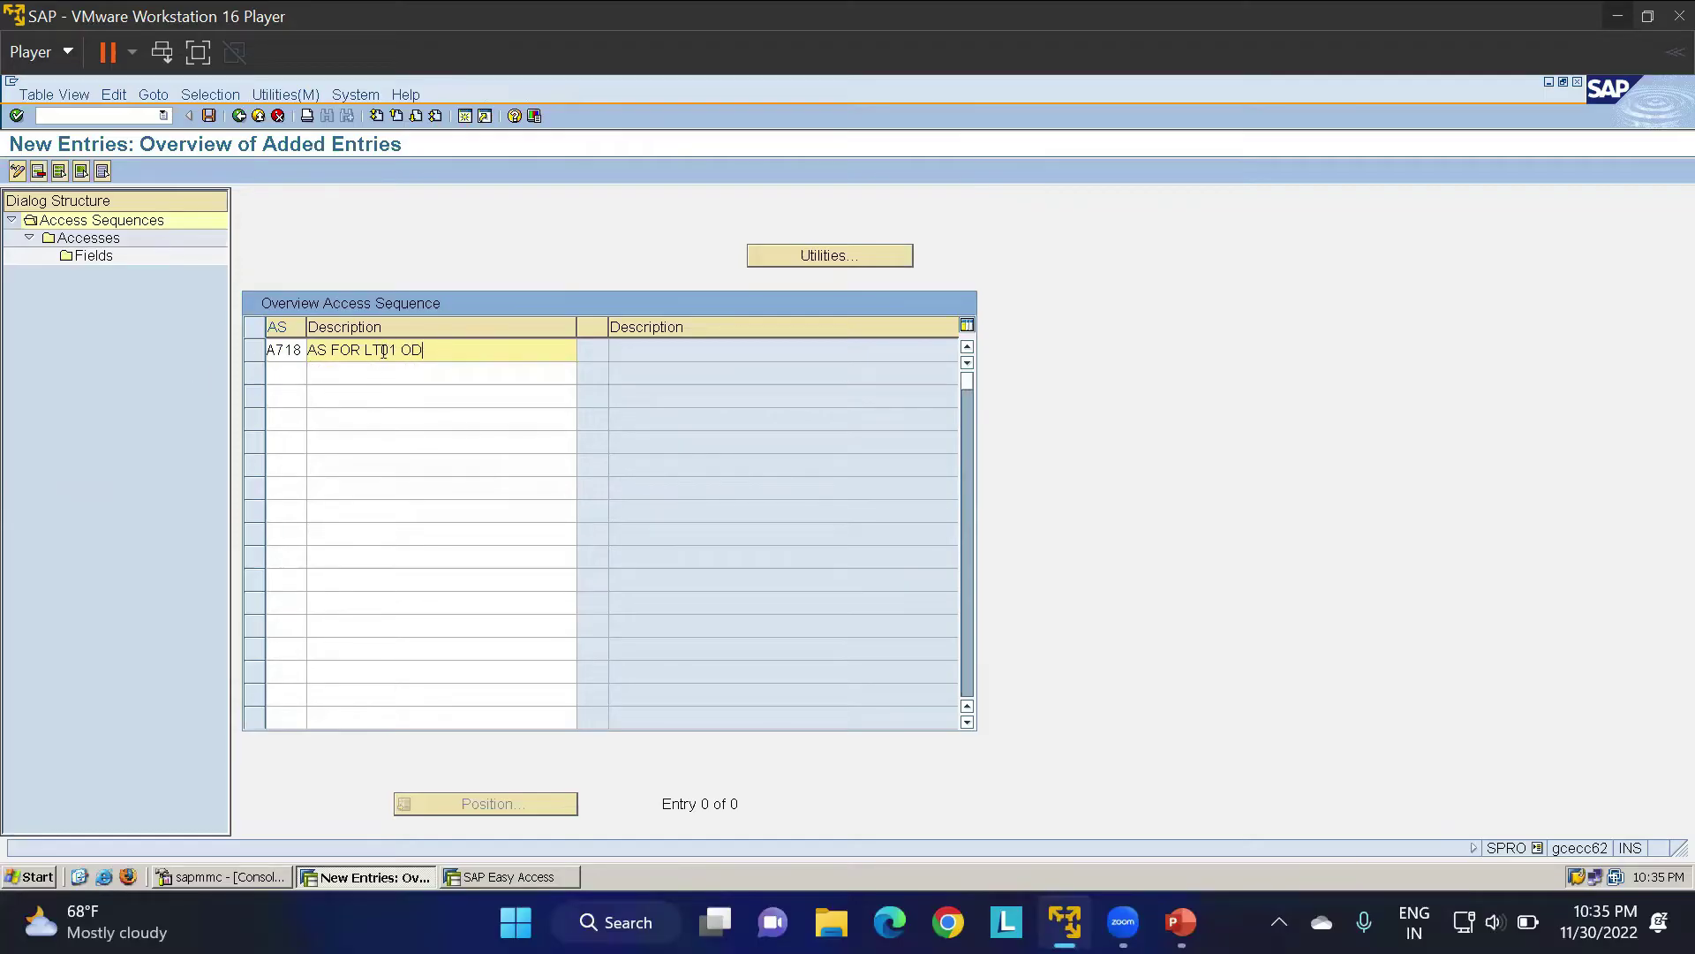
pyautogui.write(' OD')
pyautogui.press('Return')
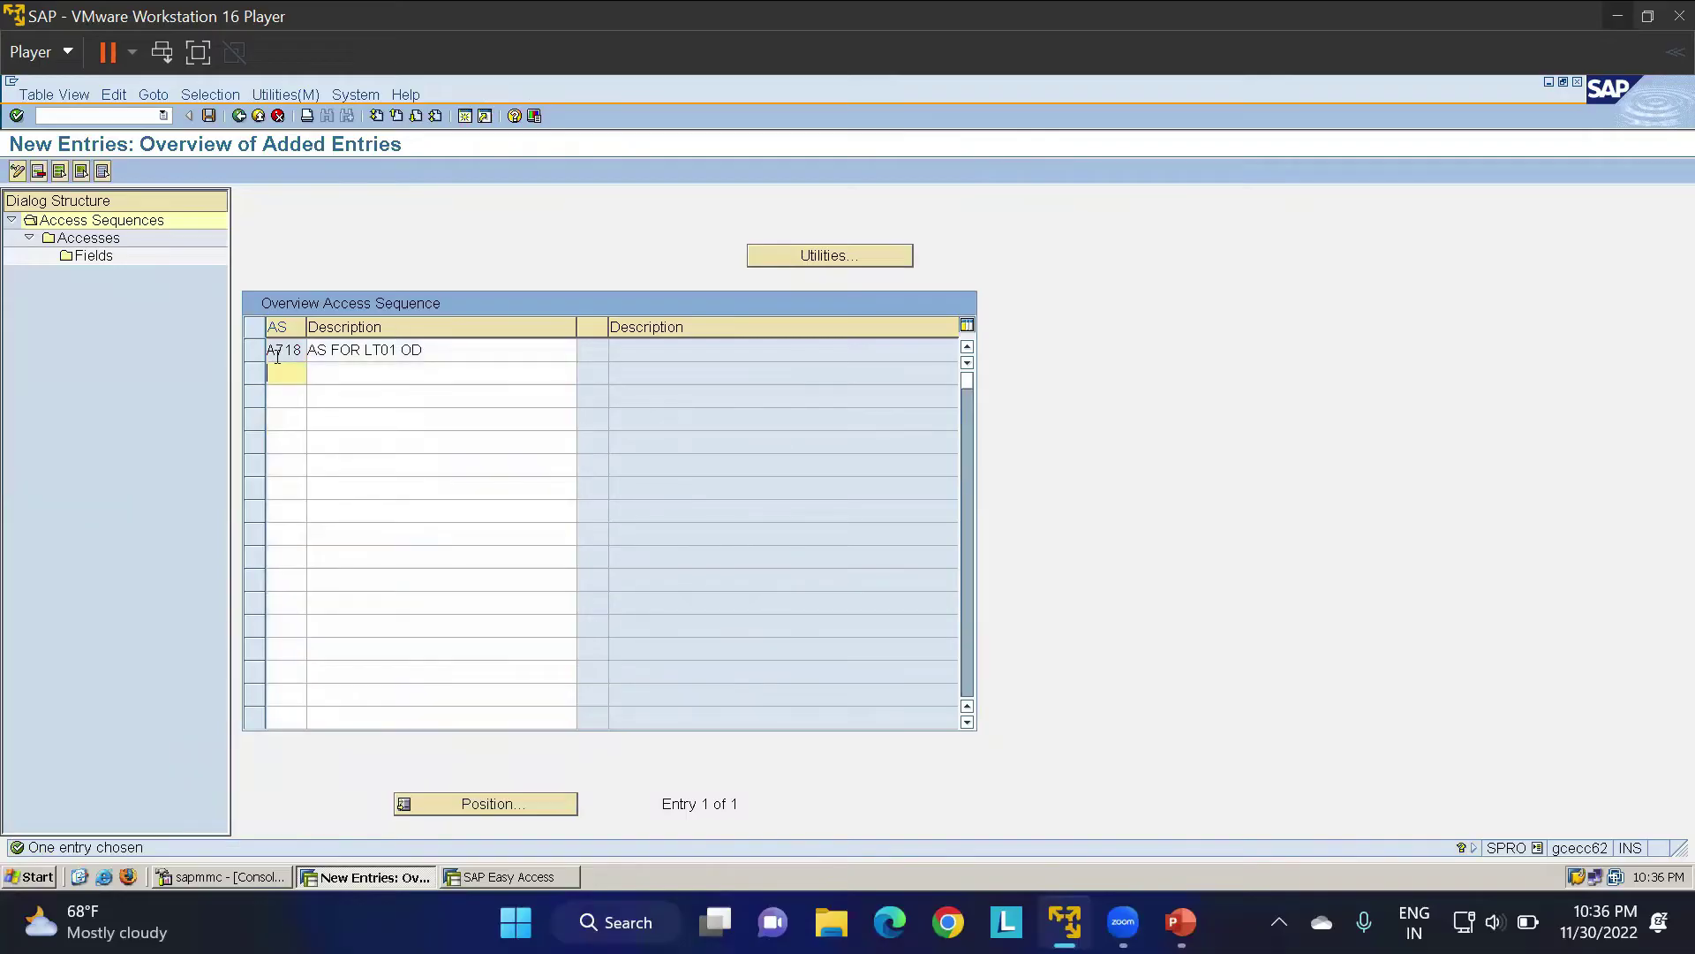
# Add access number 1 with condition table 718 to access sequence A718
pyautogui.click(254, 350)
pyautogui.doubleClick(90, 239)
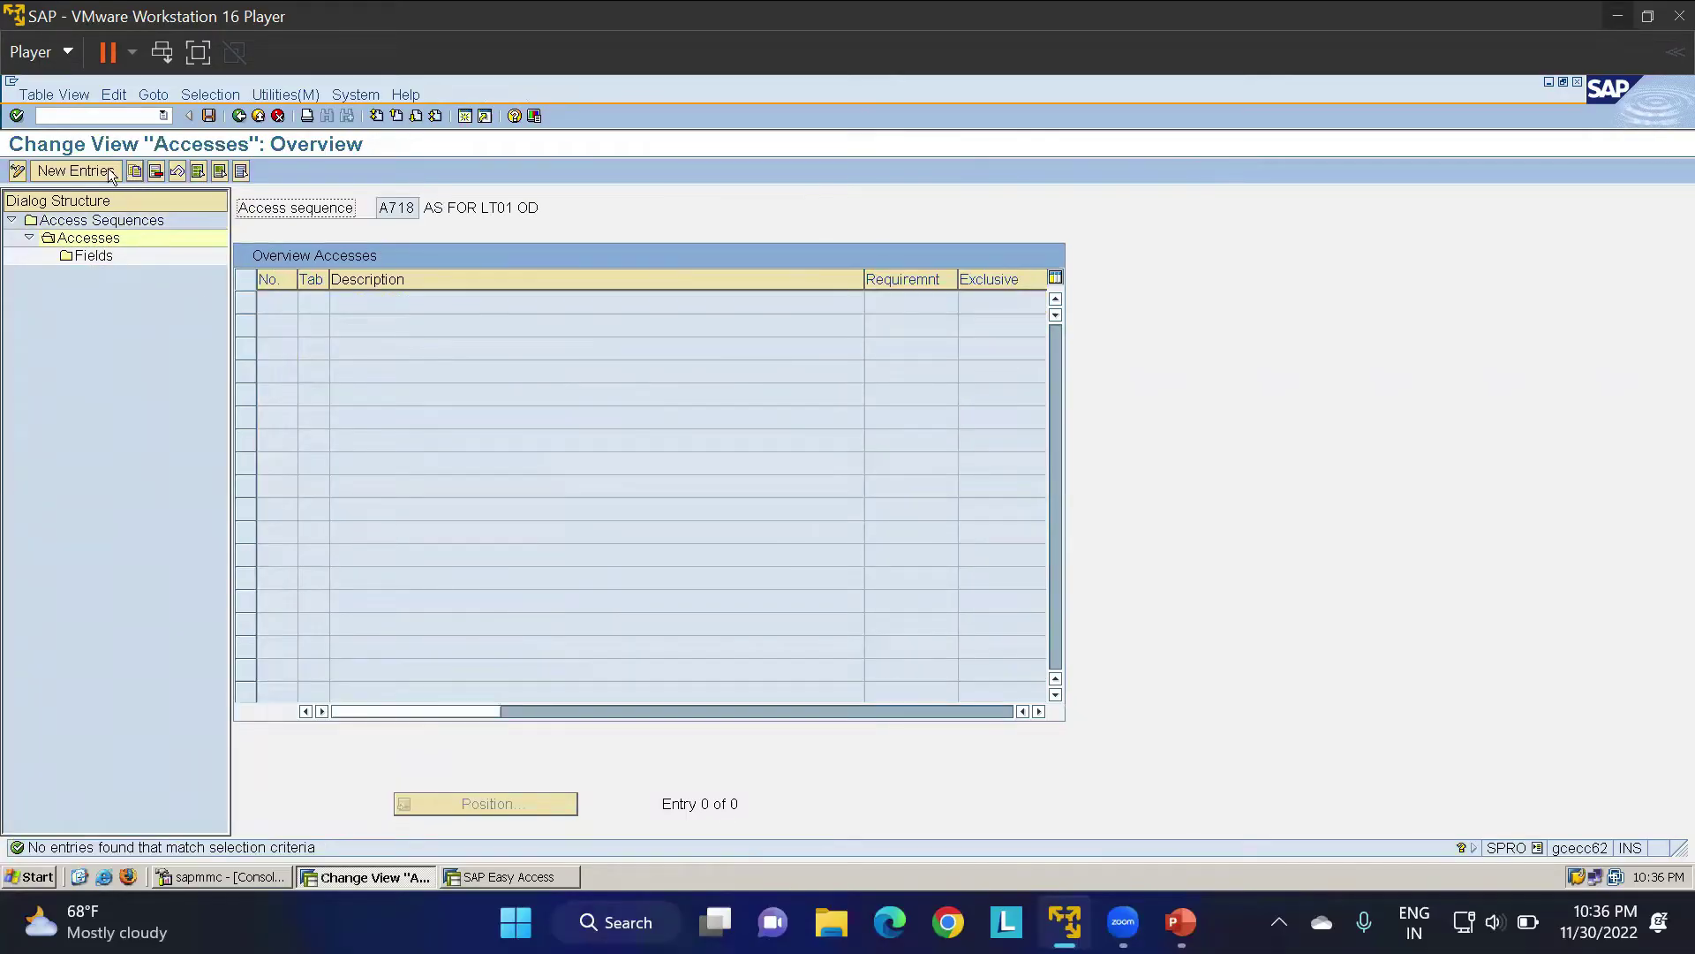
pyautogui.click(91, 174)
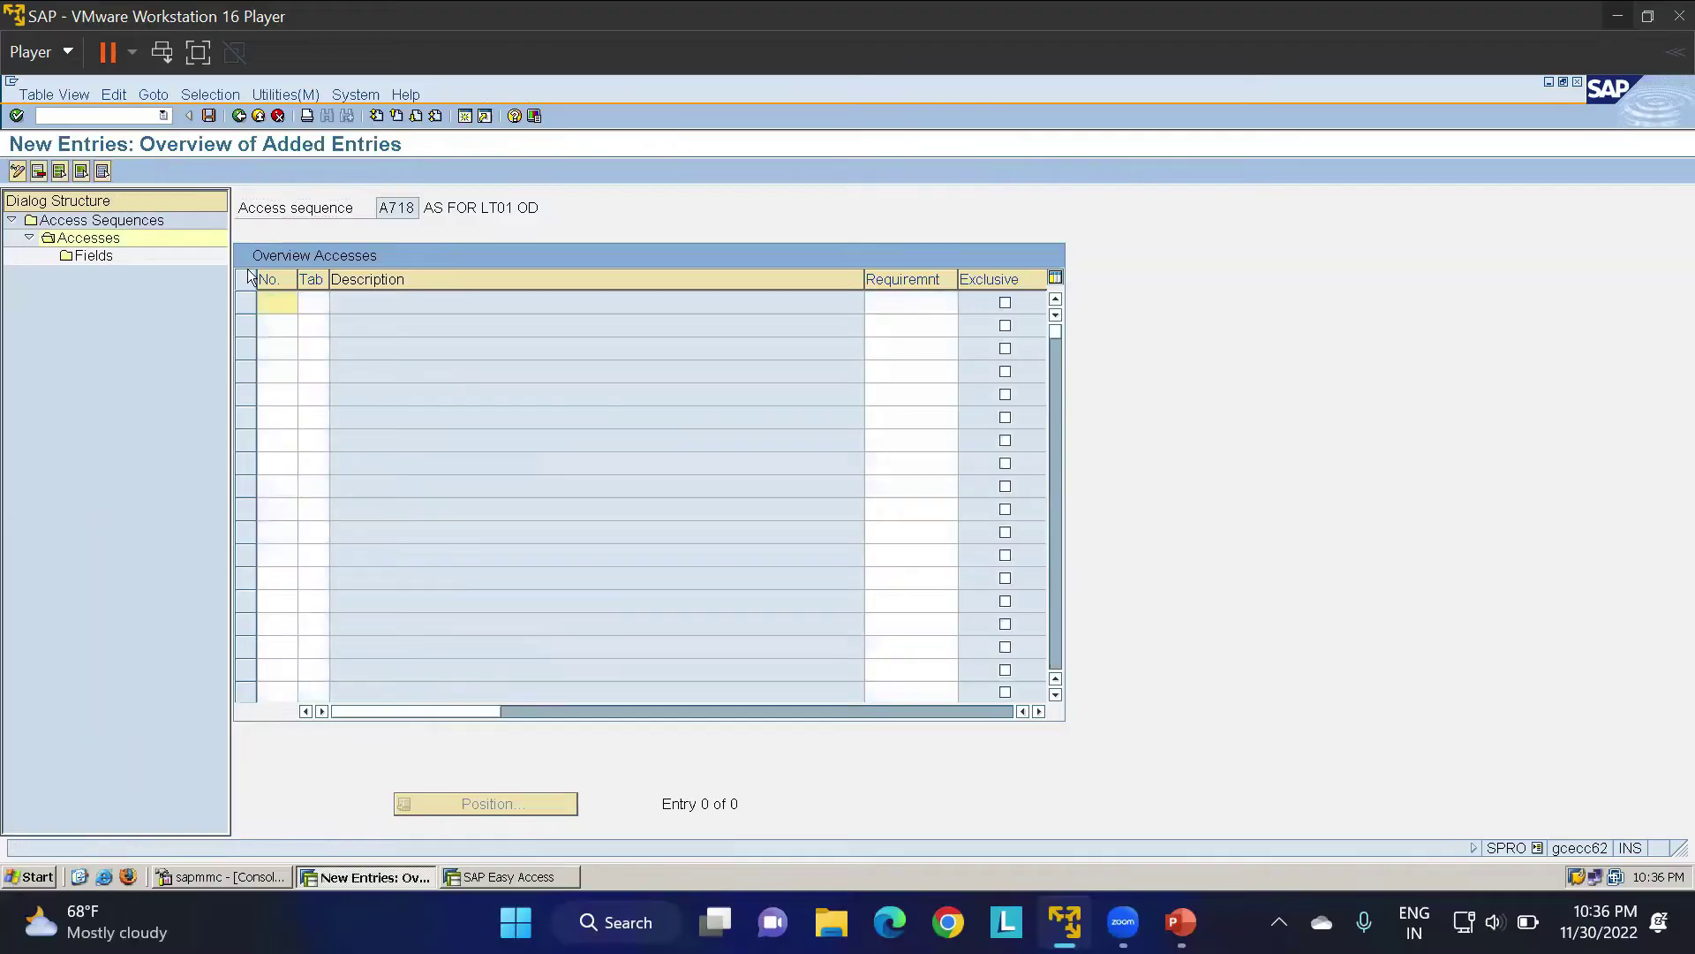
pyautogui.write('1')
pyautogui.press('Tab')
pyautogui.write('718')
pyautogui.press('Return')
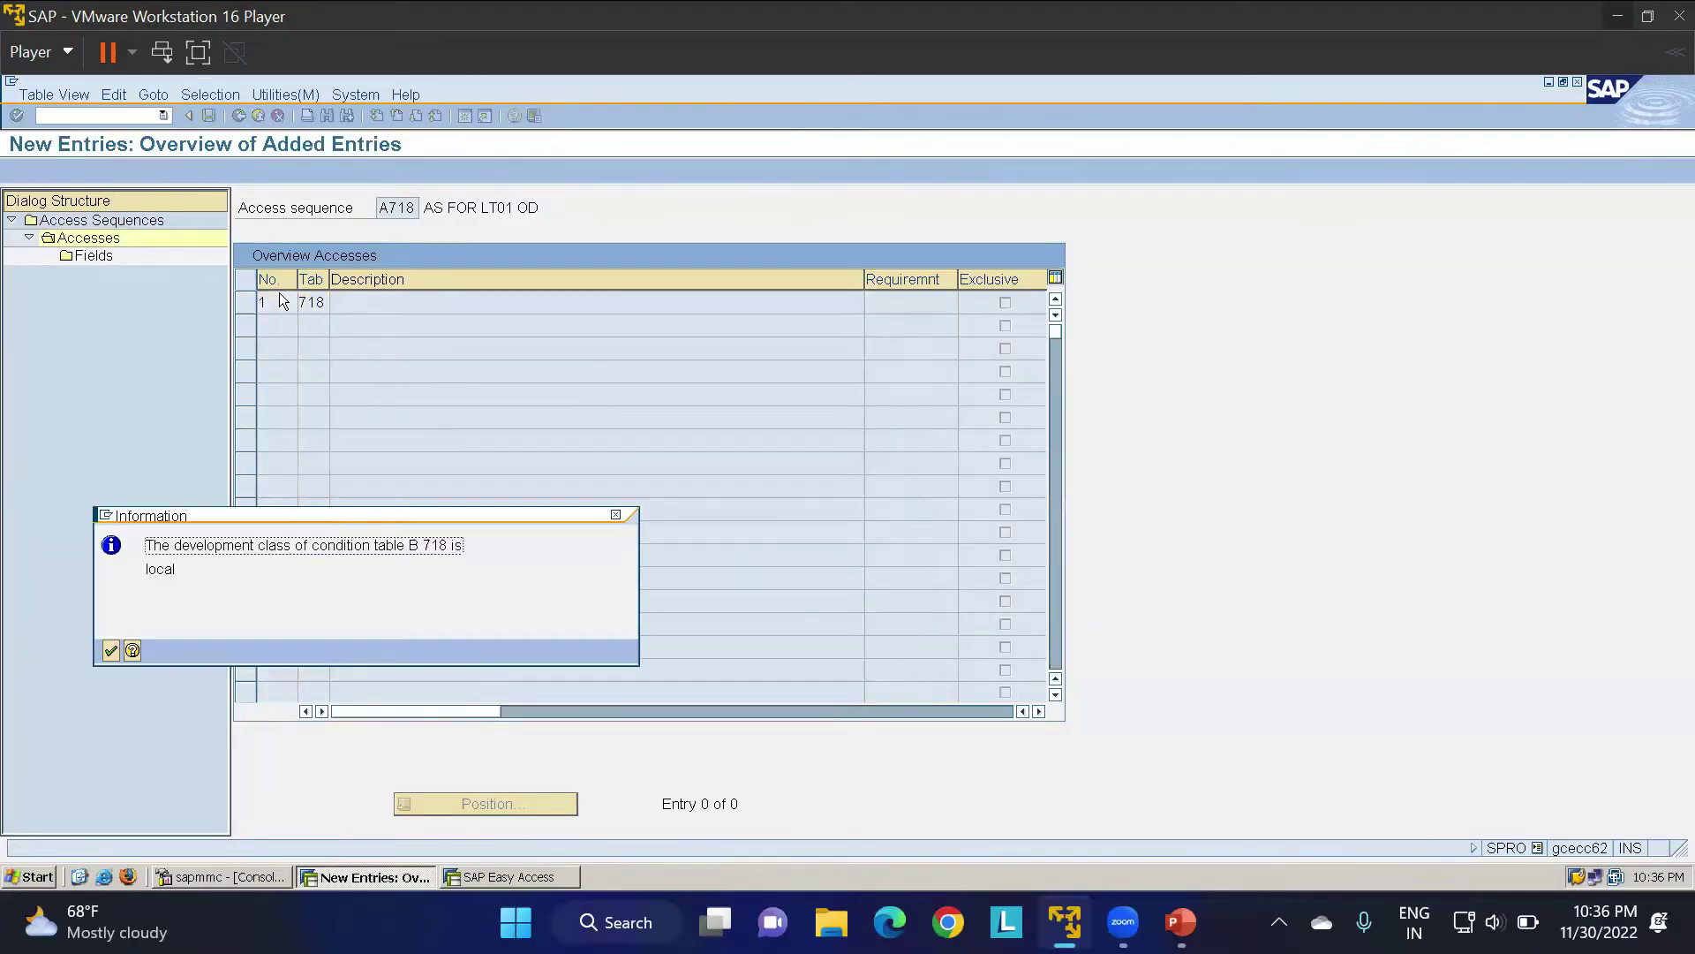
pyautogui.press('Return')
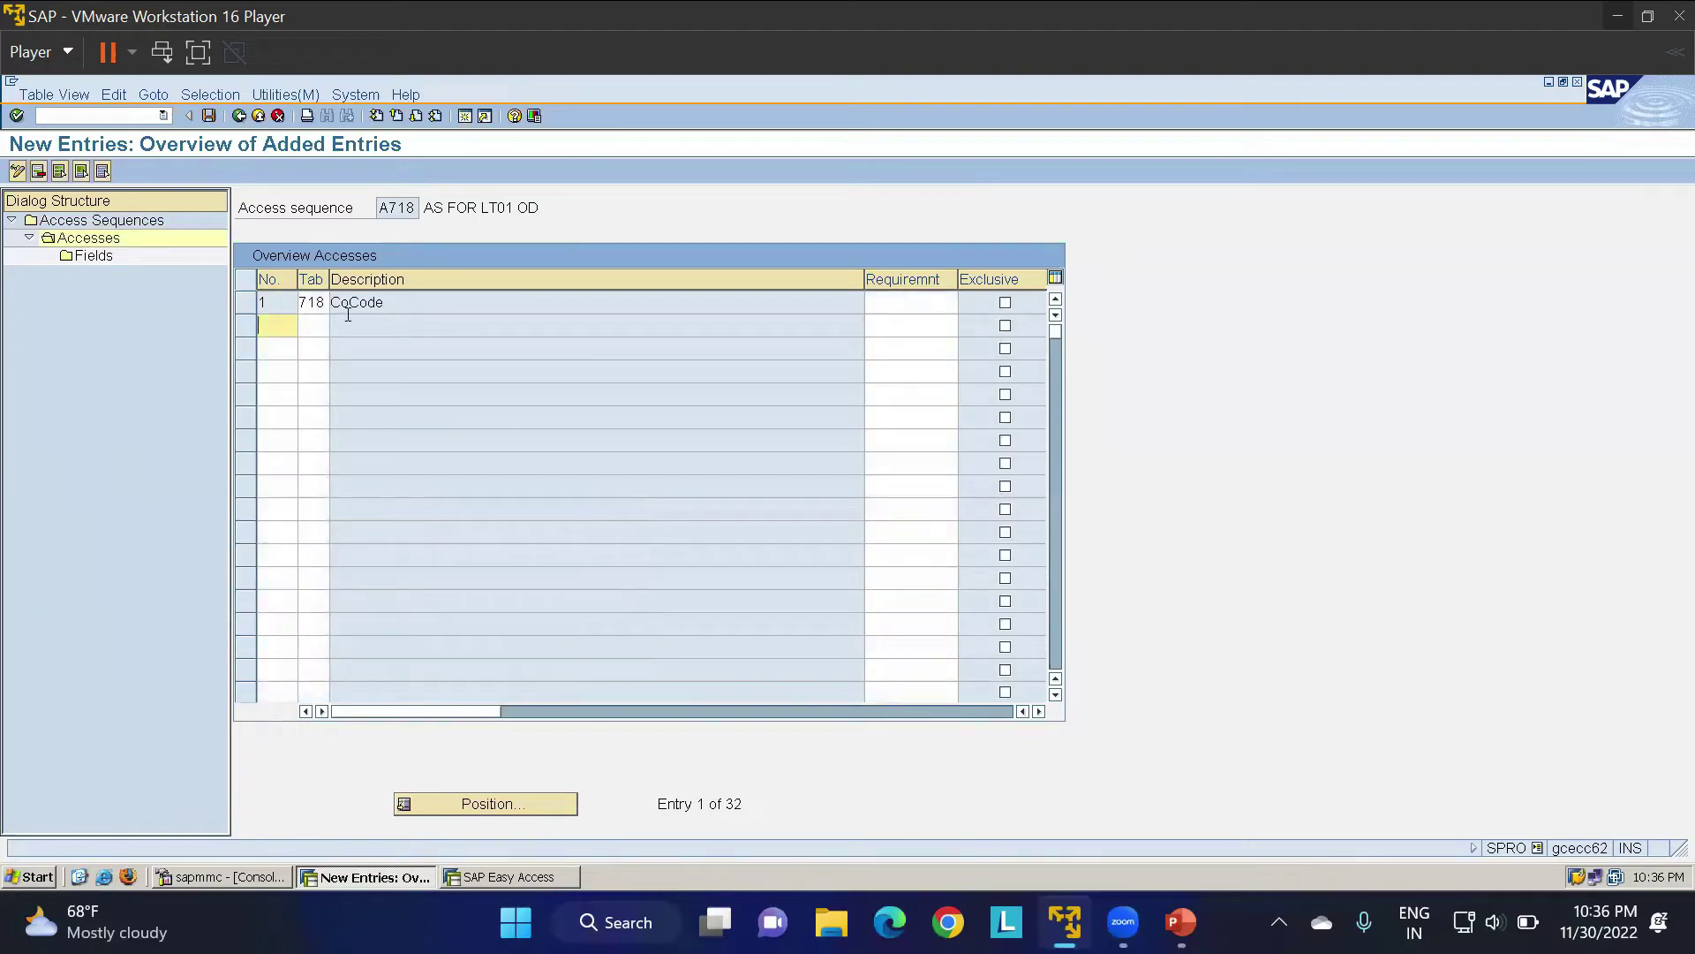
# Make the field assignment for access 1 with condition field BUKRS and save the access sequence in the proposed workbench request
pyautogui.click(244, 302)
pyautogui.doubleClick(93, 255)
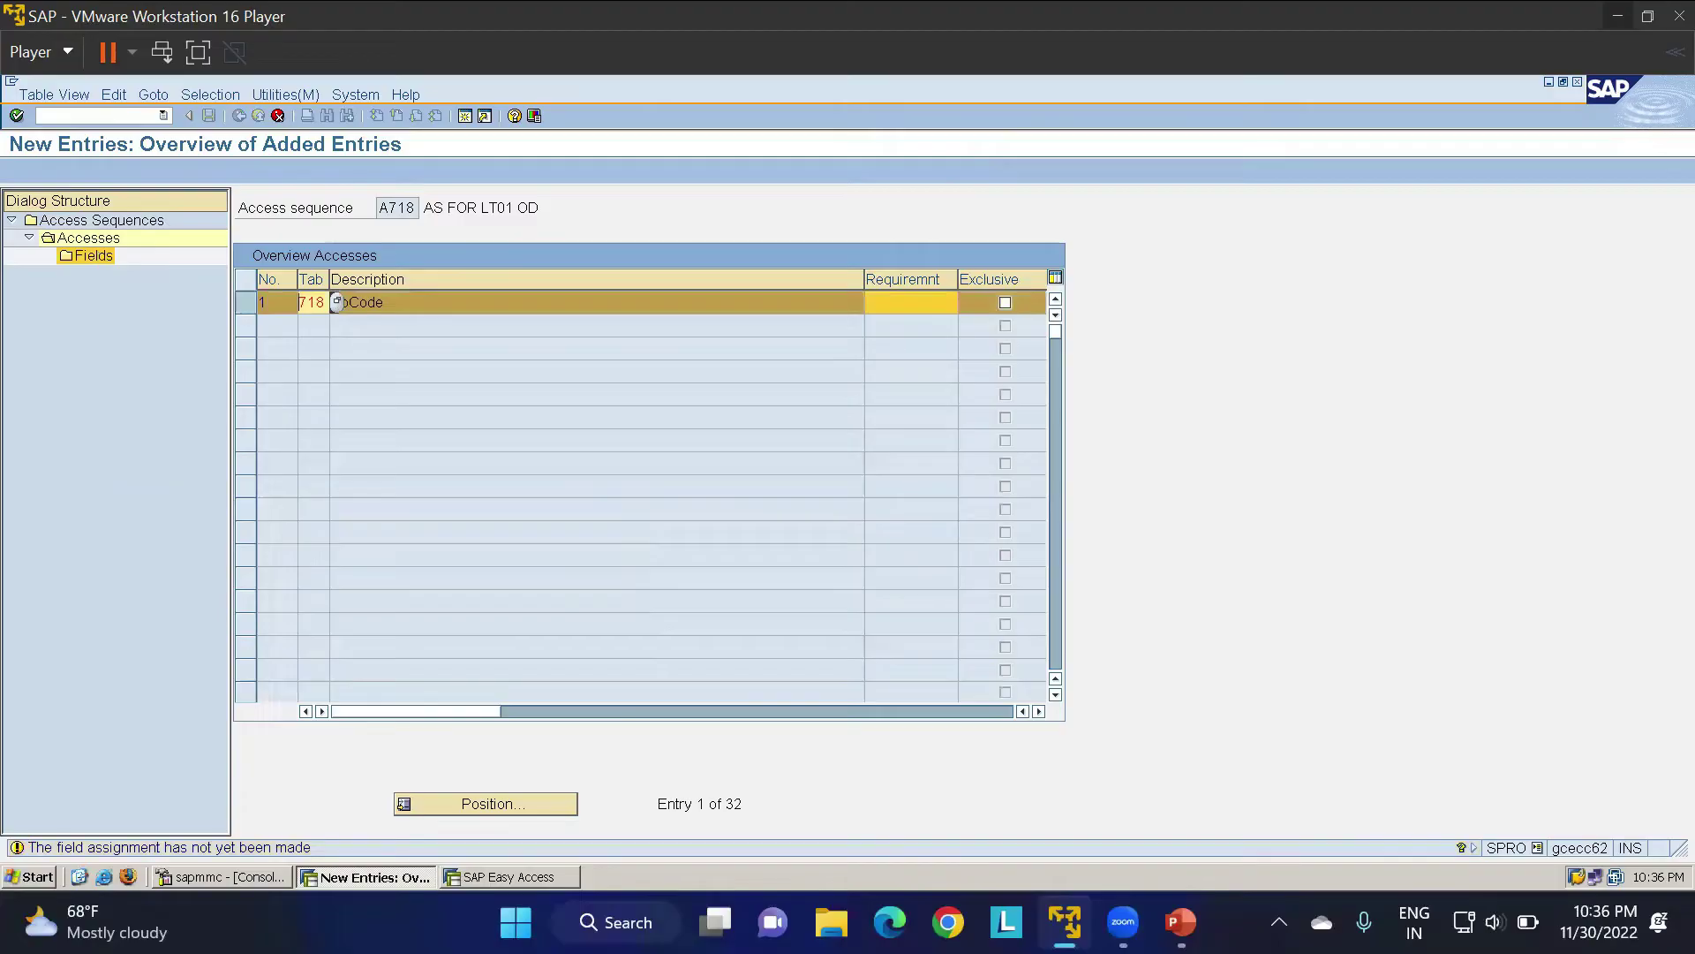
pyautogui.press('Return')
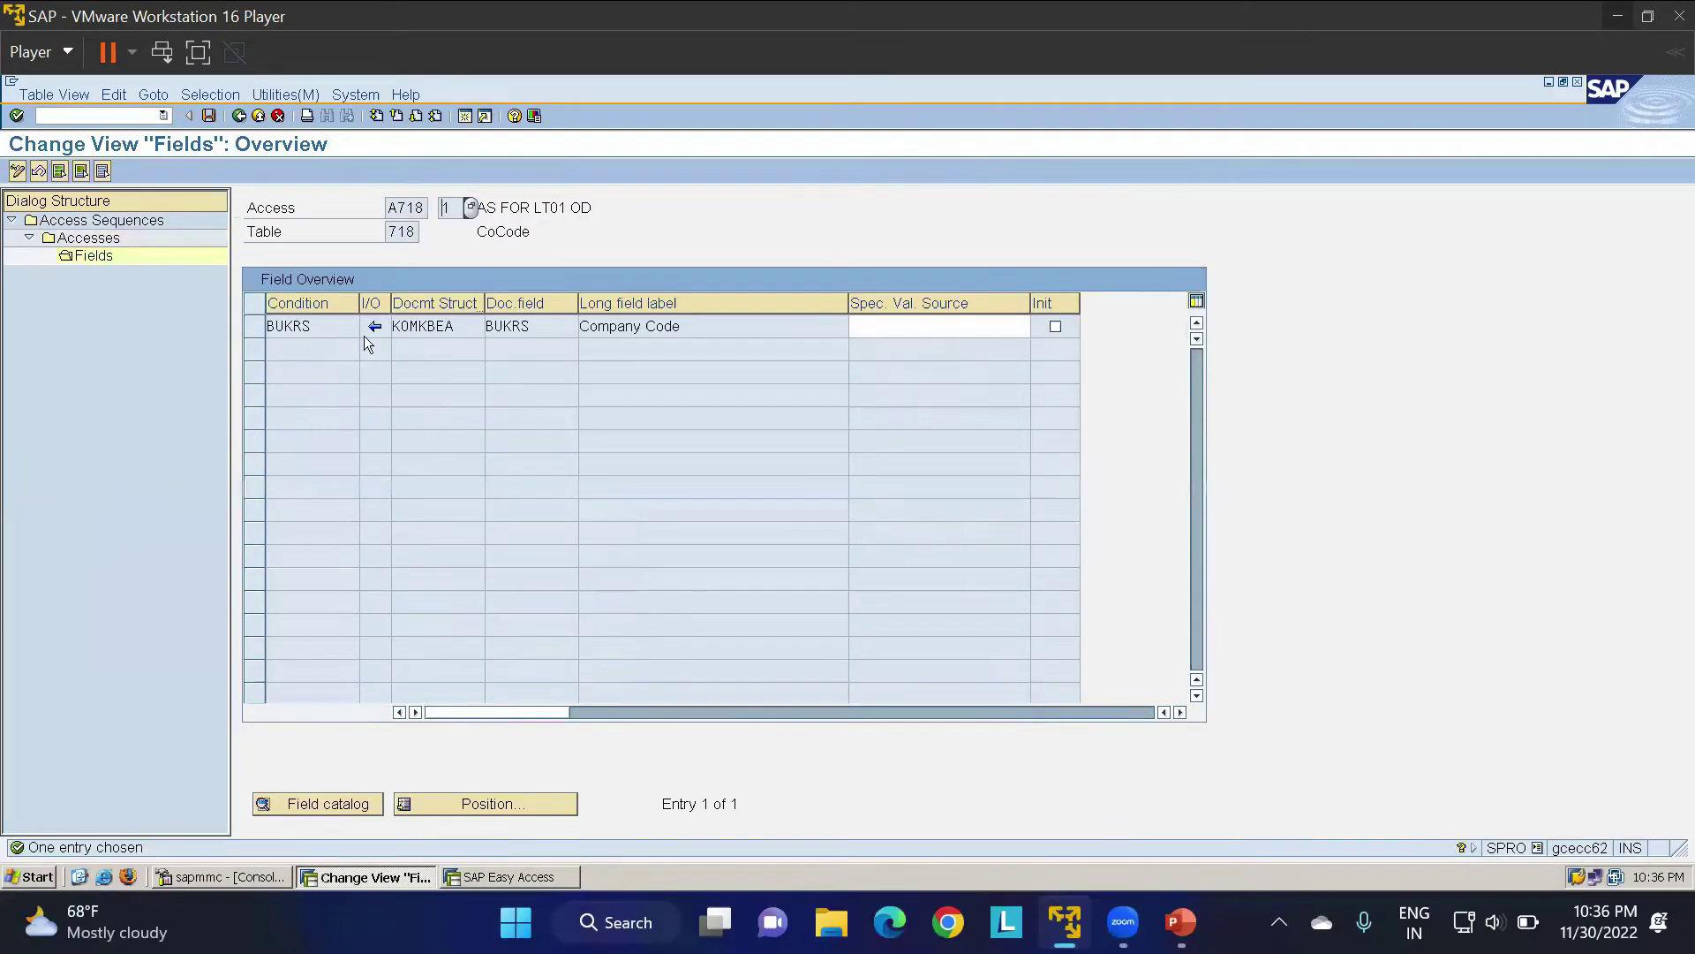
pyautogui.moveTo(327, 326); pyautogui.dragTo(223, 334)
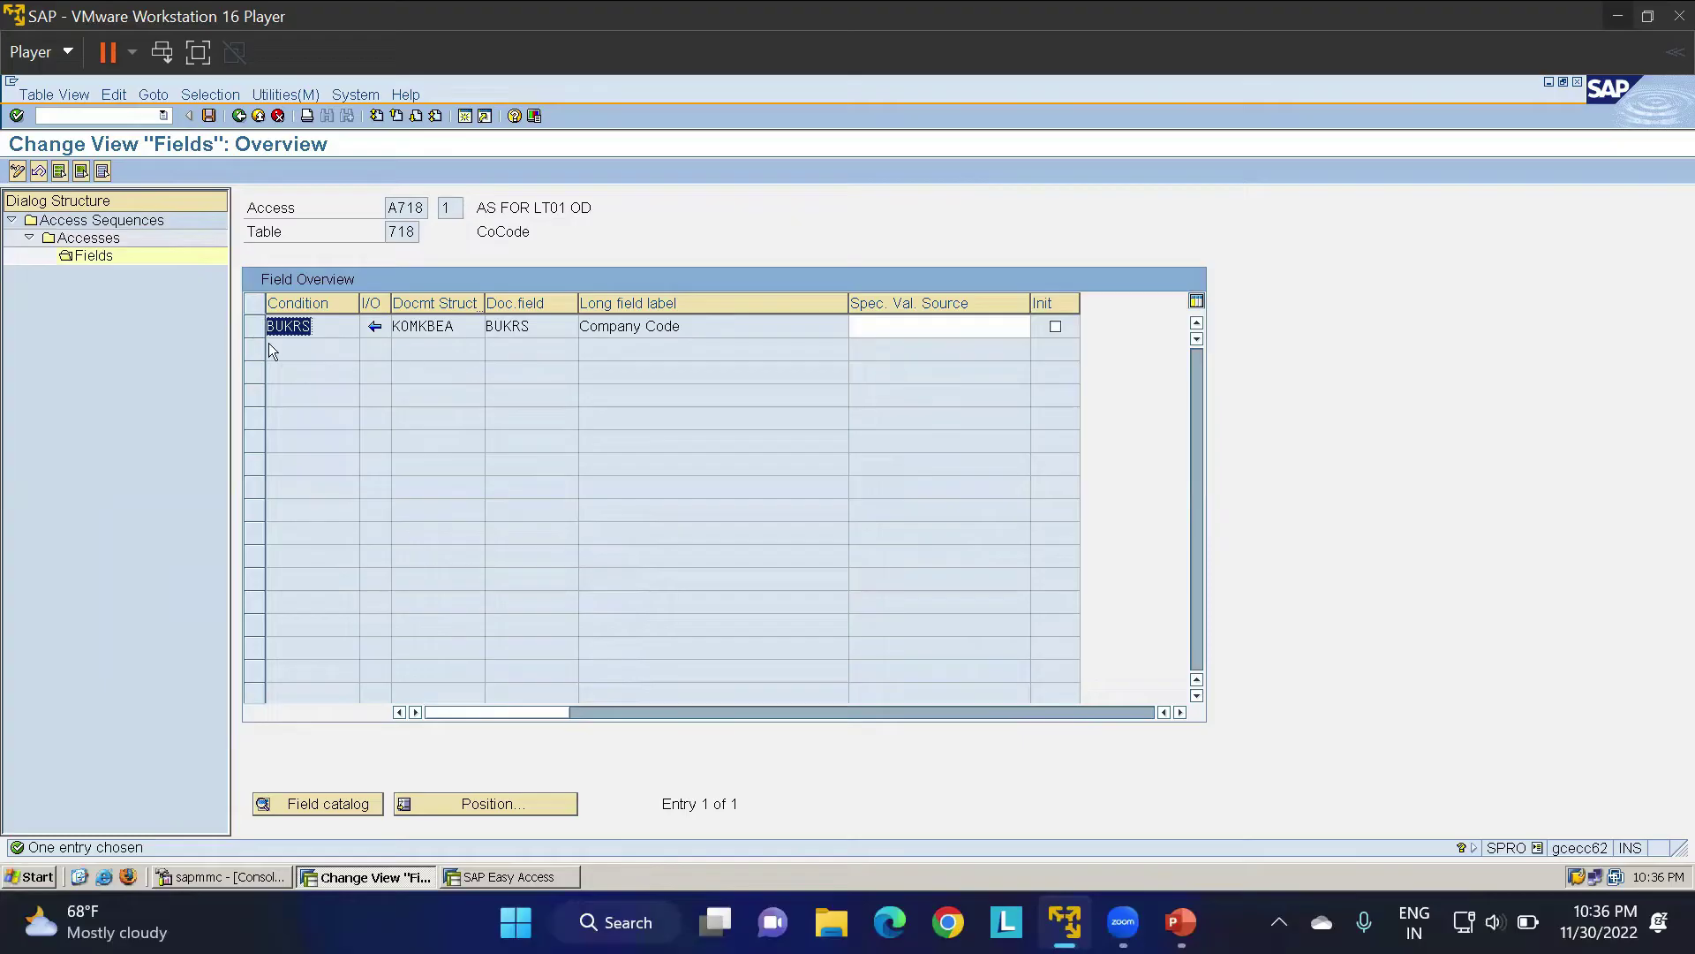
pyautogui.click(209, 119)
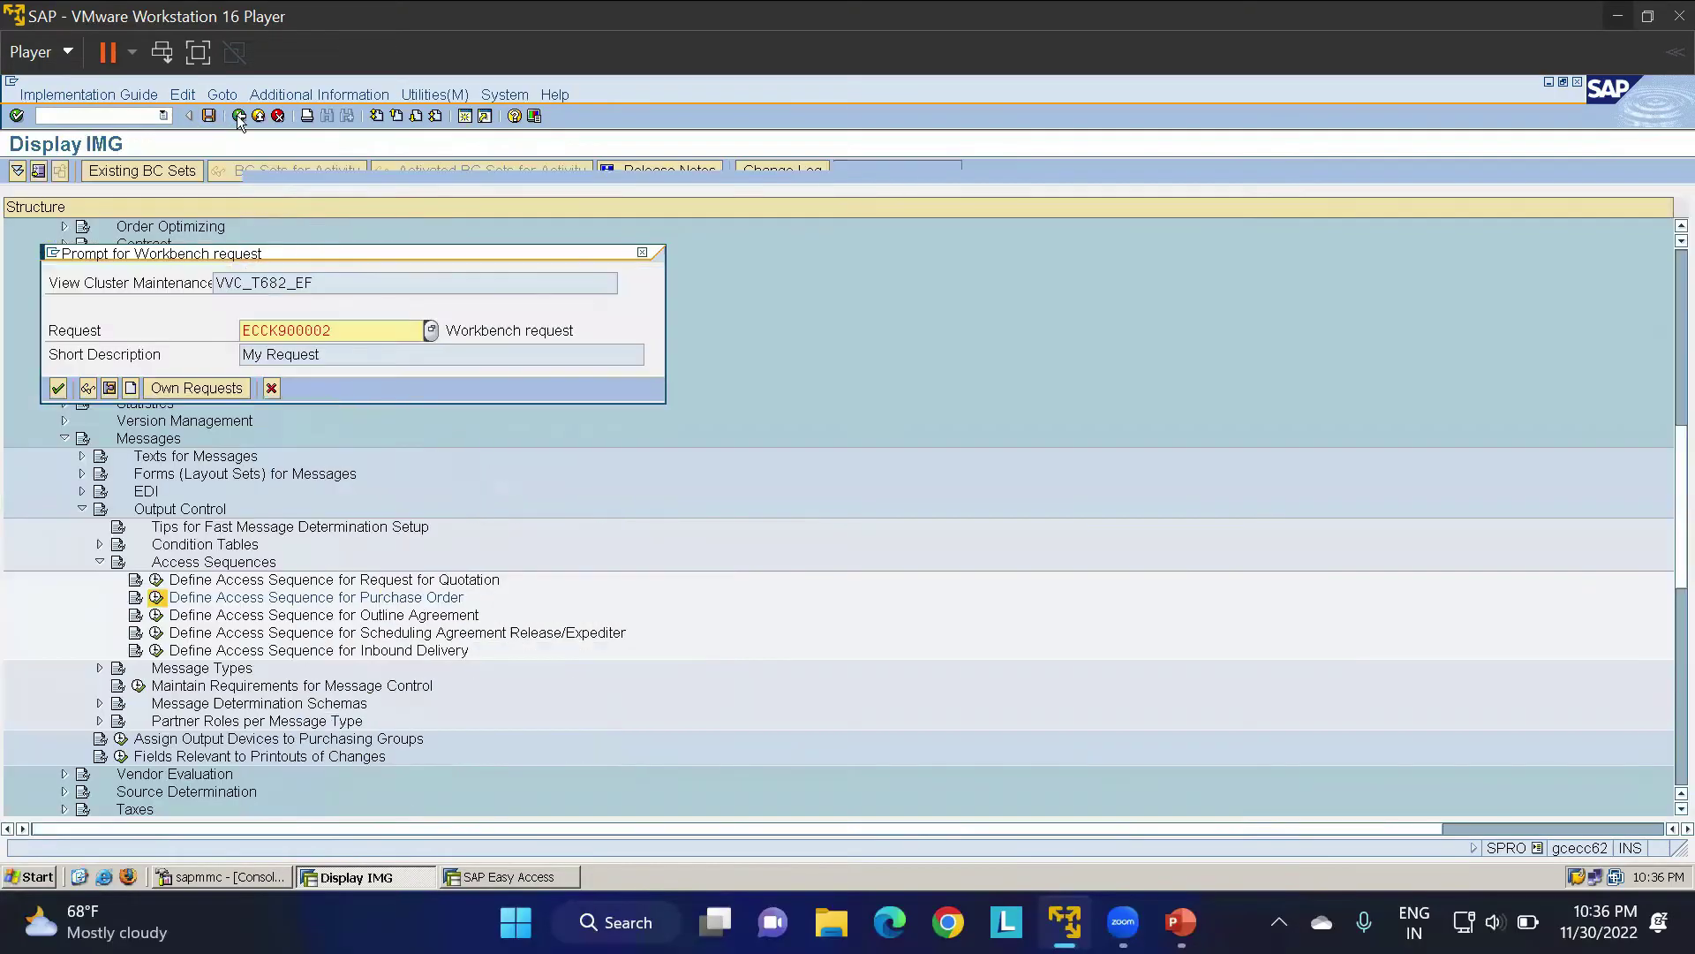
pyautogui.click(76, 382)
# Collapse Access Sequences, expand Message Types, and open the purchase order activity "Maintain Message Types for PO"
pyautogui.click(100, 562)
pyautogui.click(220, 581)
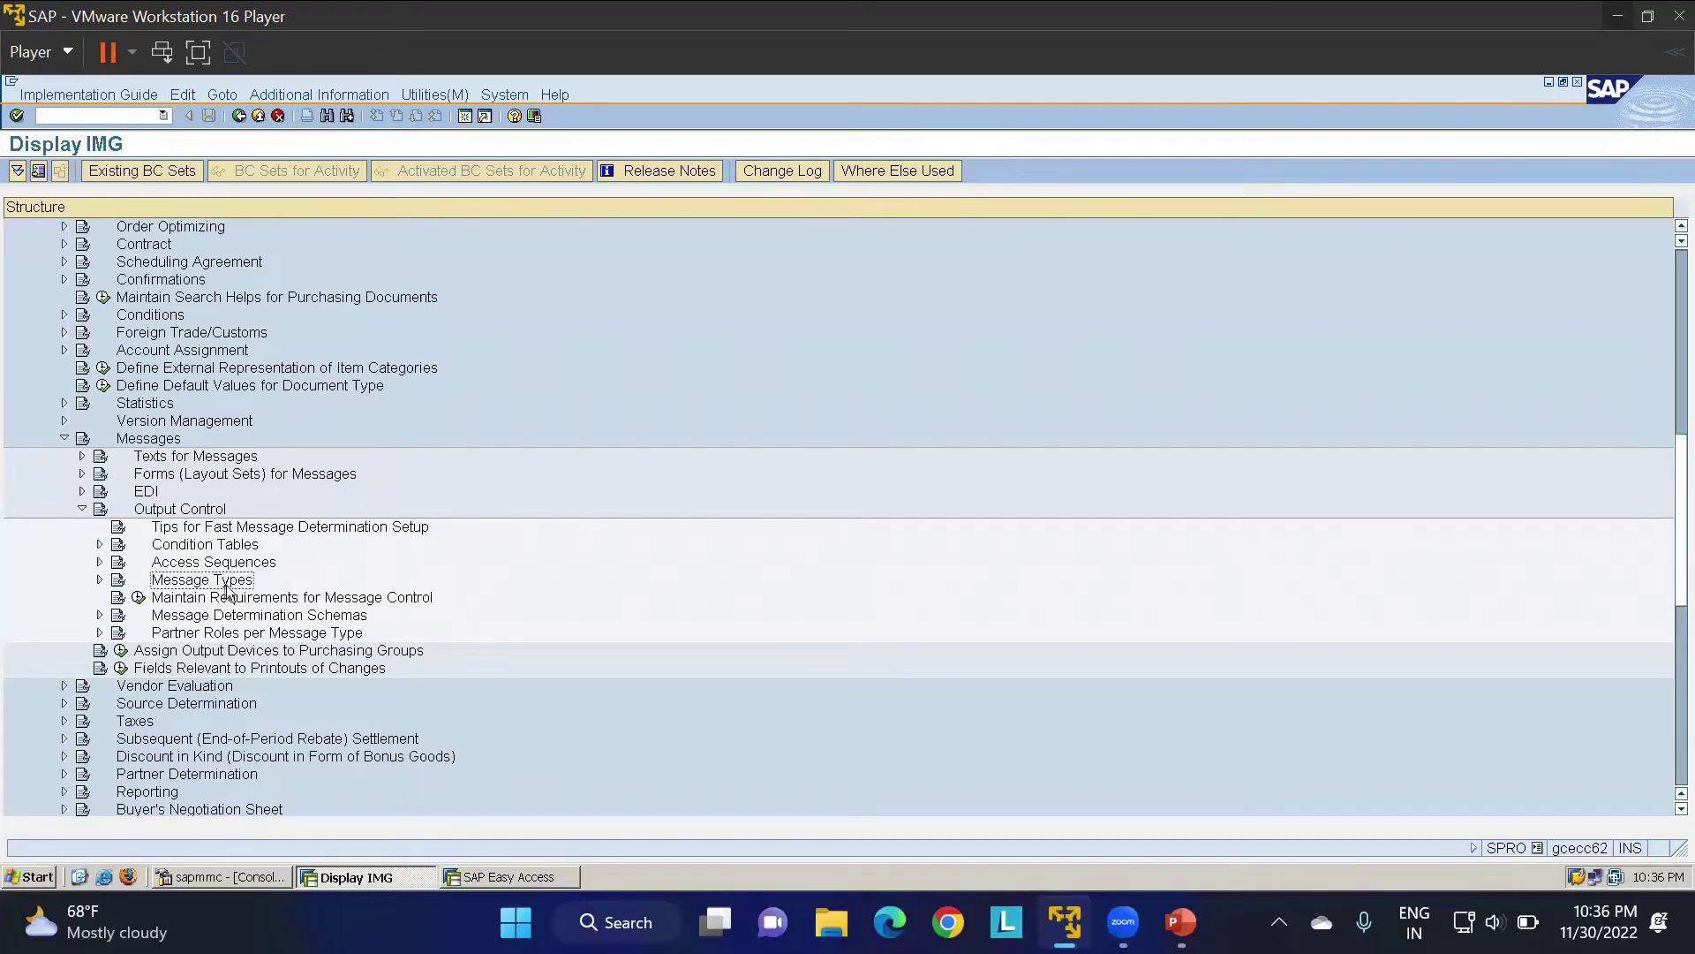
pyautogui.click(100, 581)
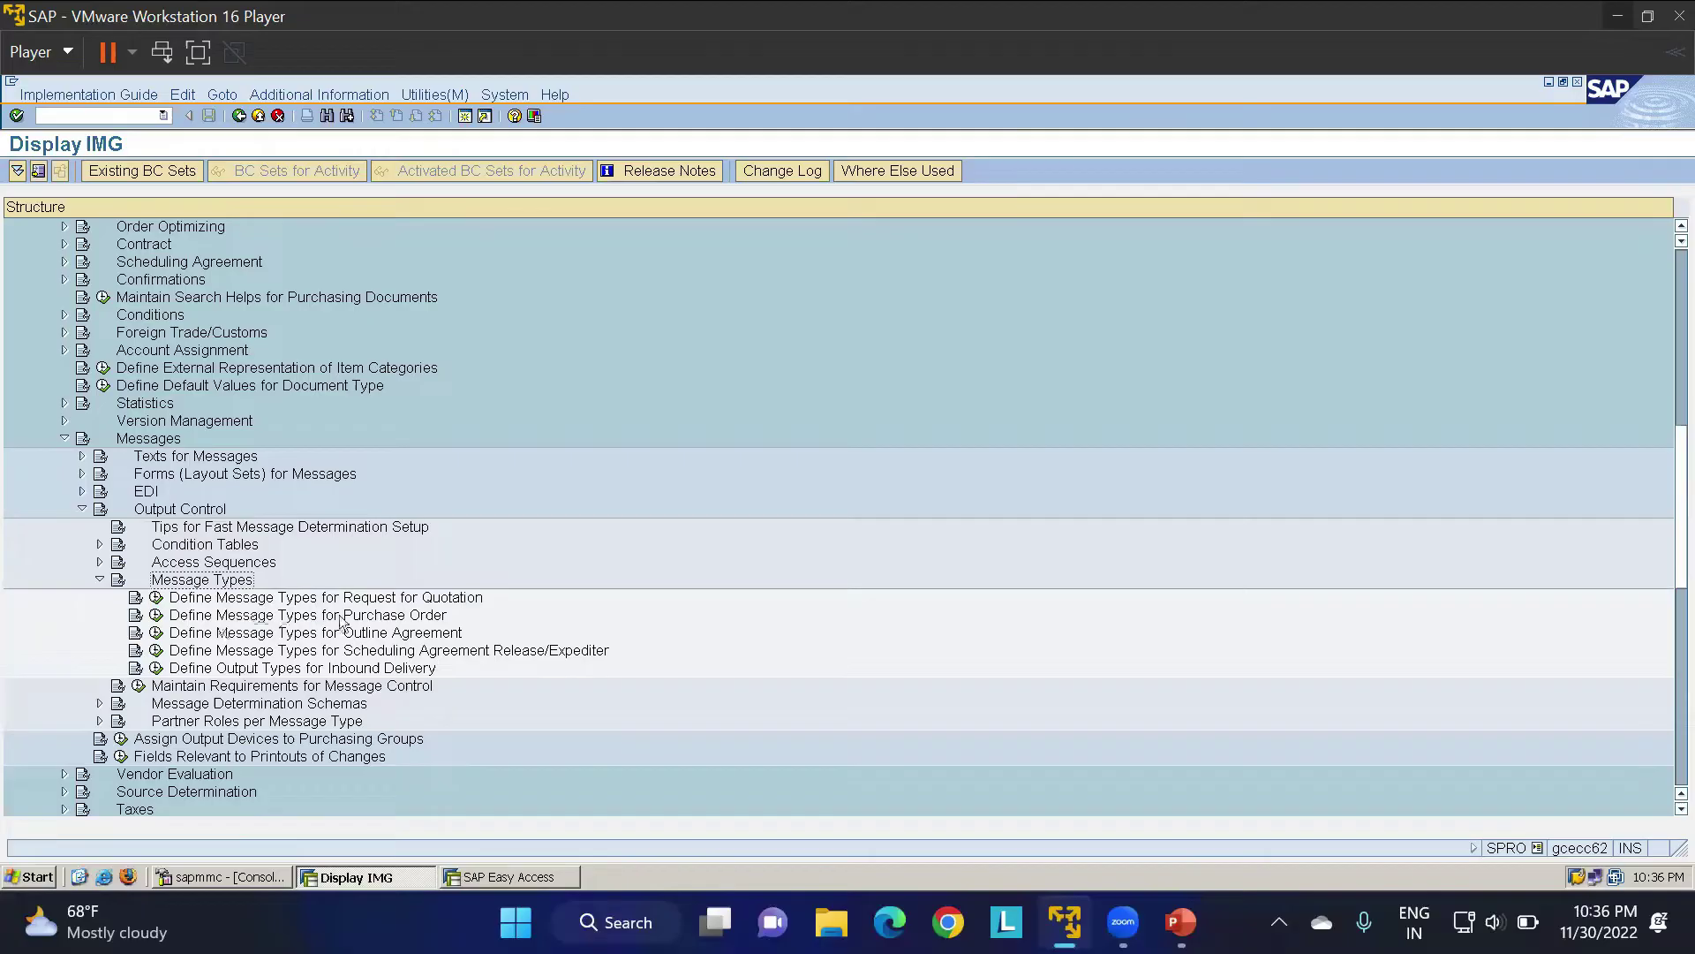
pyautogui.click(157, 615)
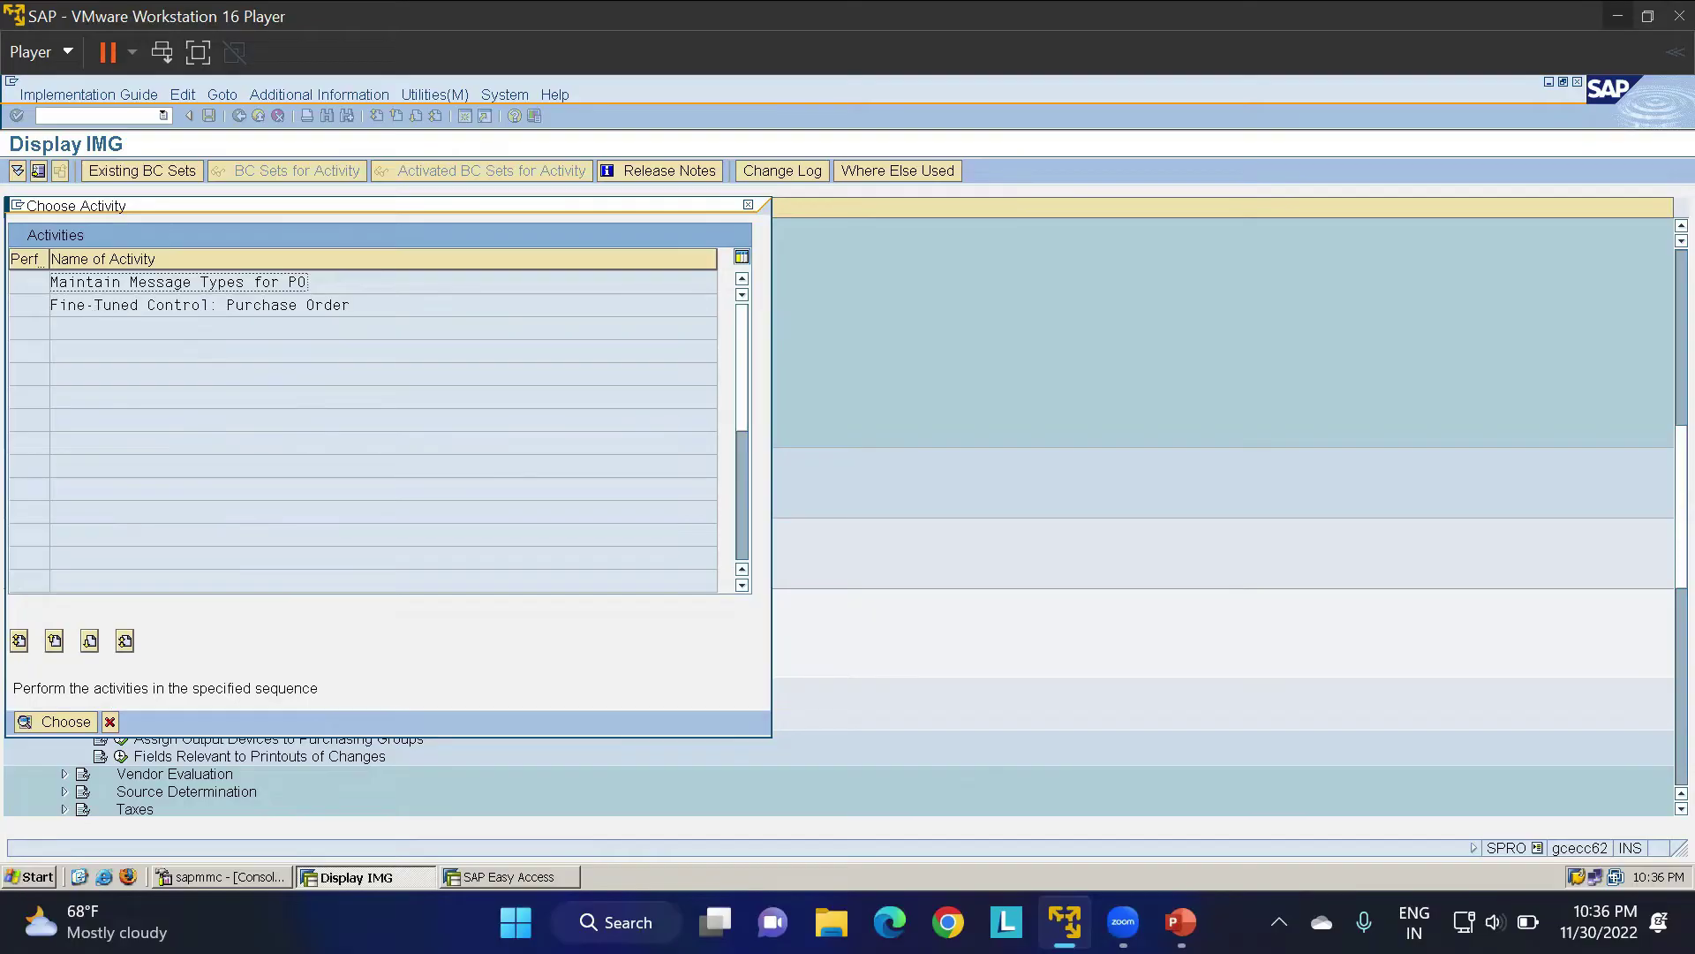
pyautogui.doubleClick(148, 280)
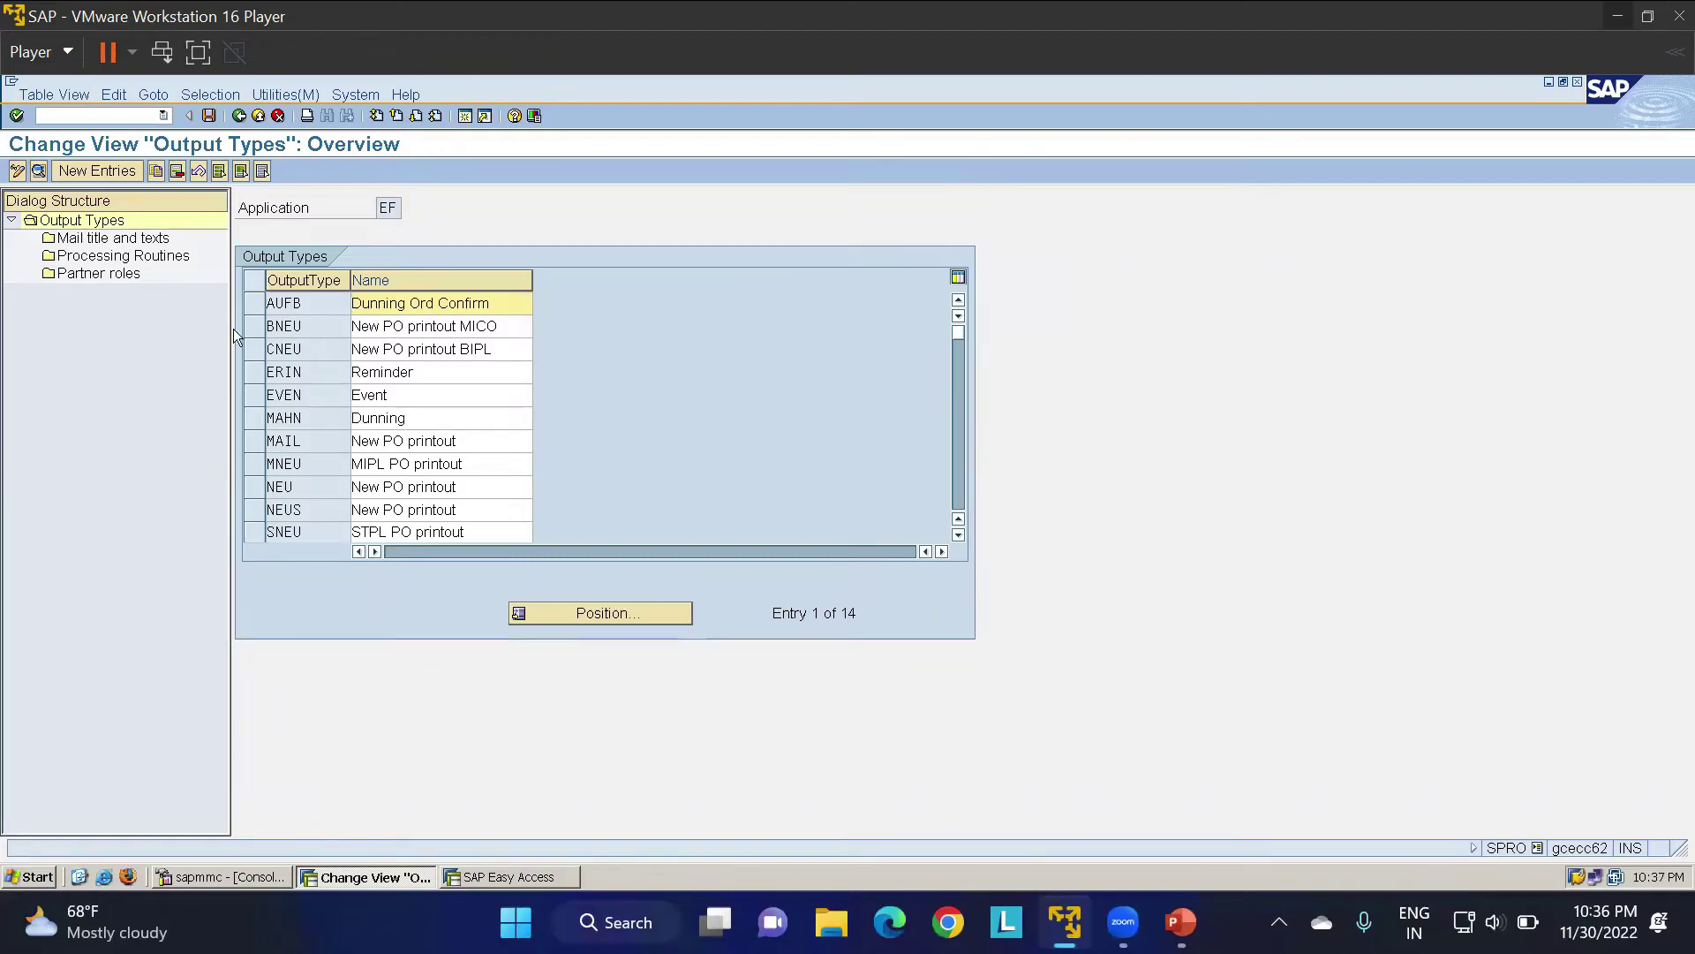
# Start a copy of output type NEU as LNEU, named "New PO printout LT01", with access sequence A718
pyautogui.click(254, 492)
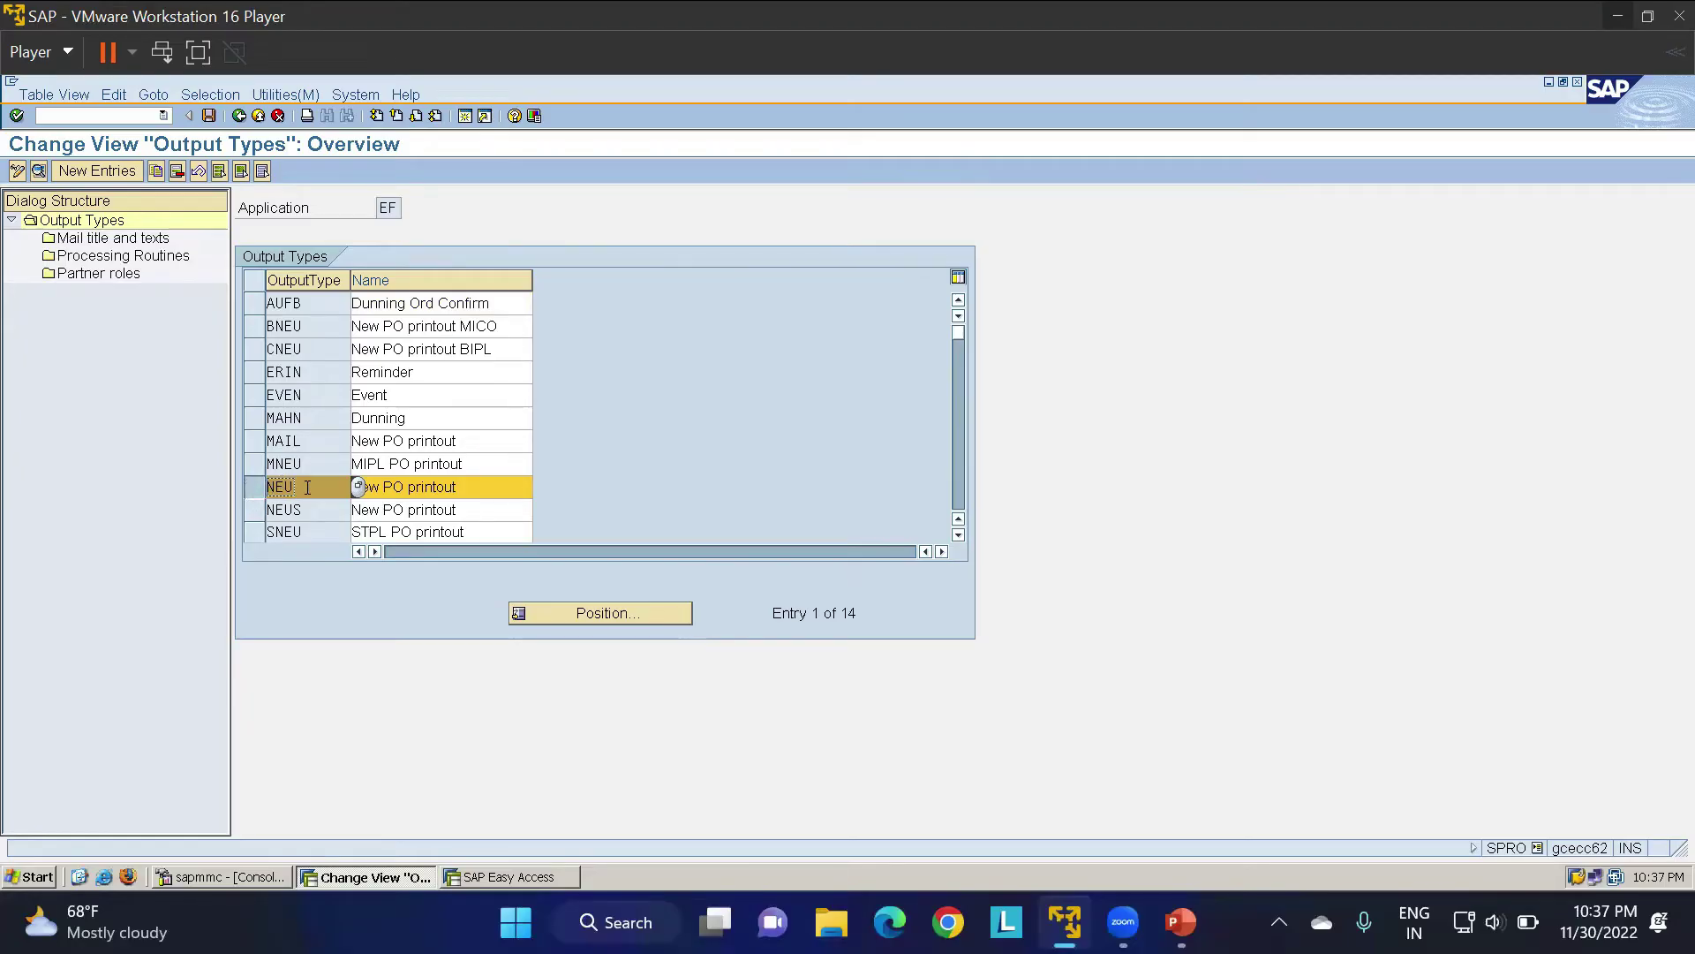
pyautogui.click(156, 170)
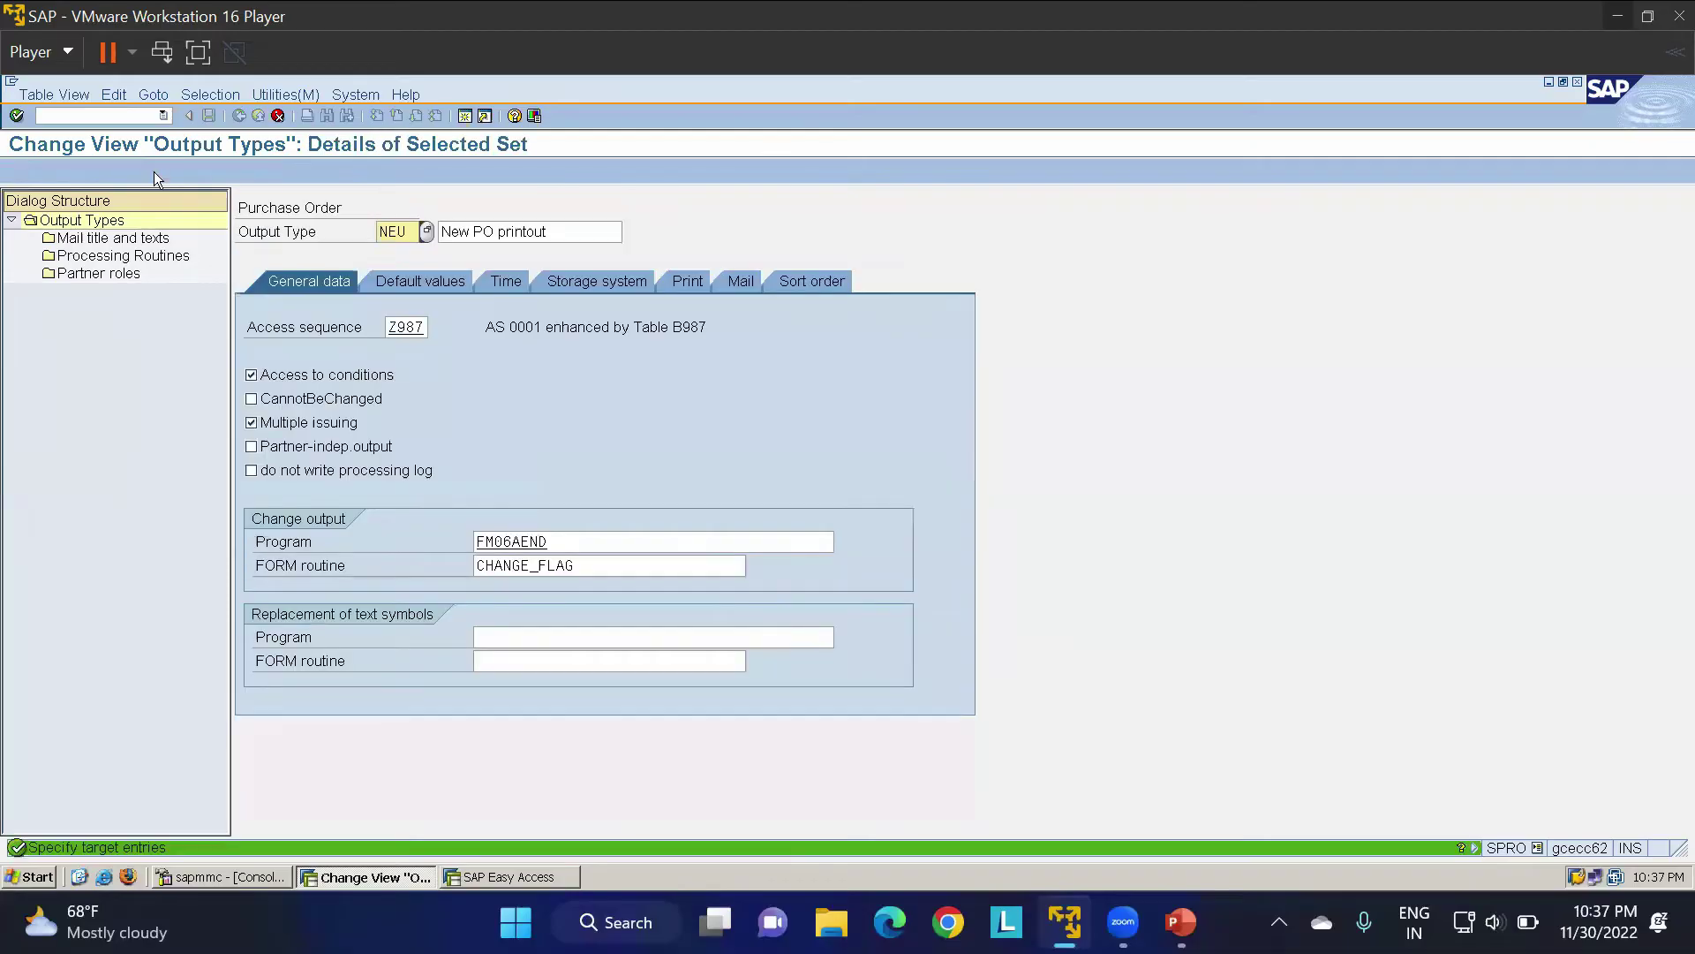
pyautogui.click(379, 232)
pyautogui.write('L')
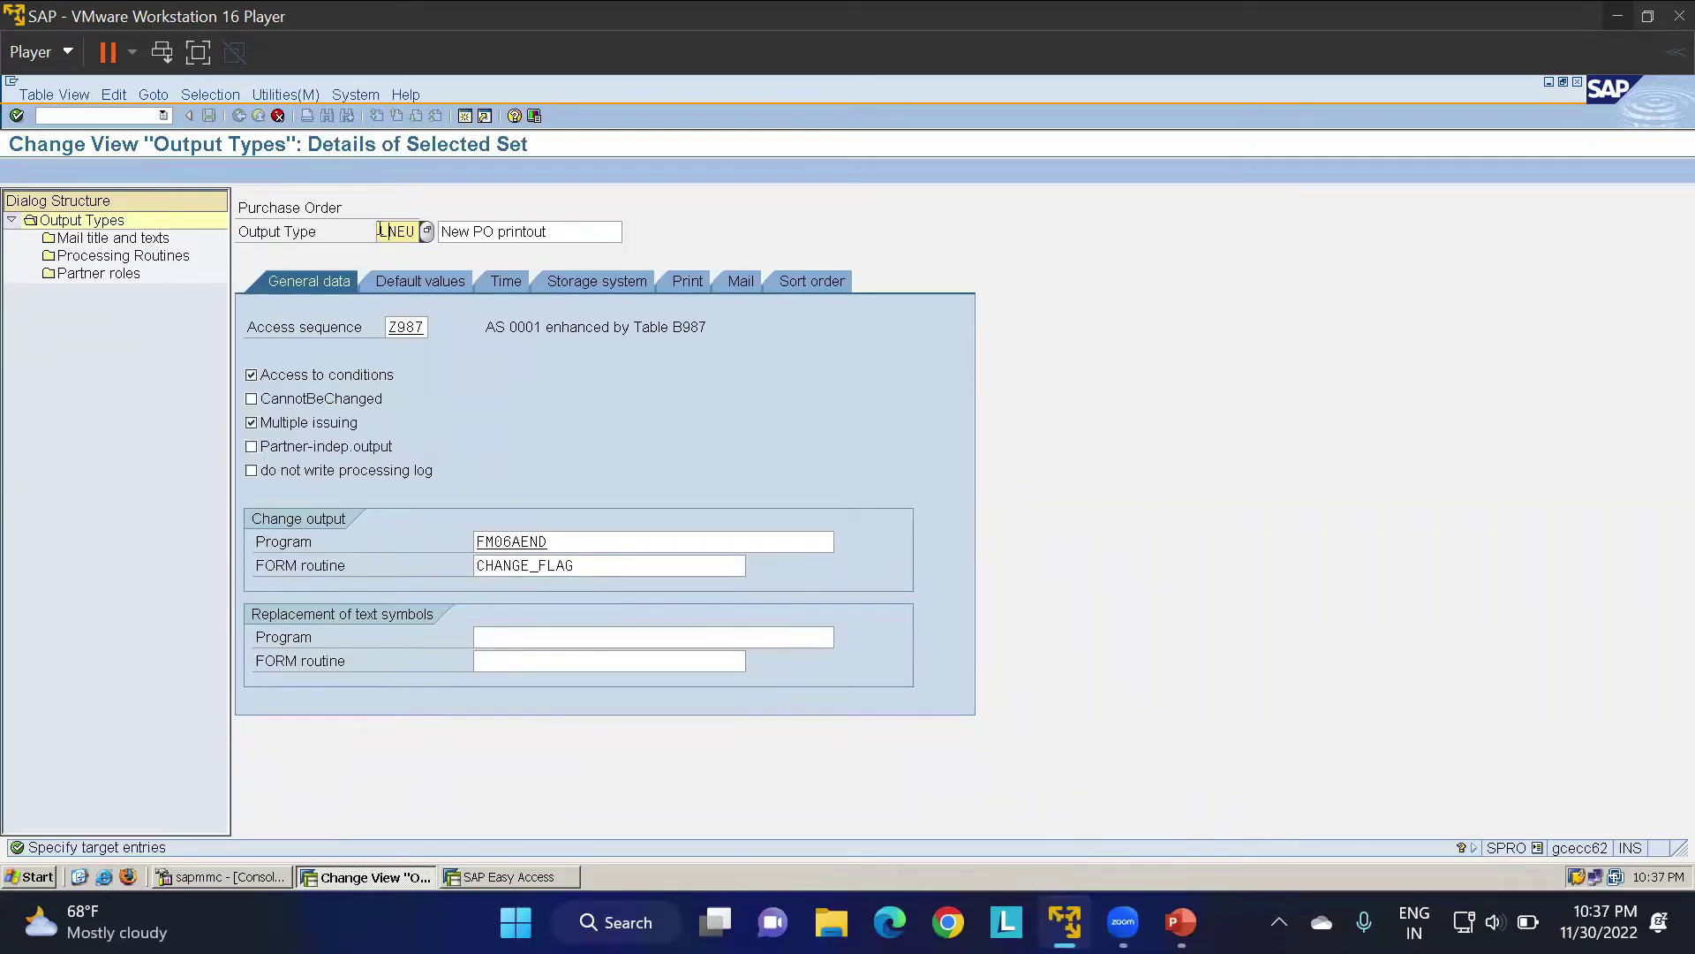
pyautogui.click(549, 231)
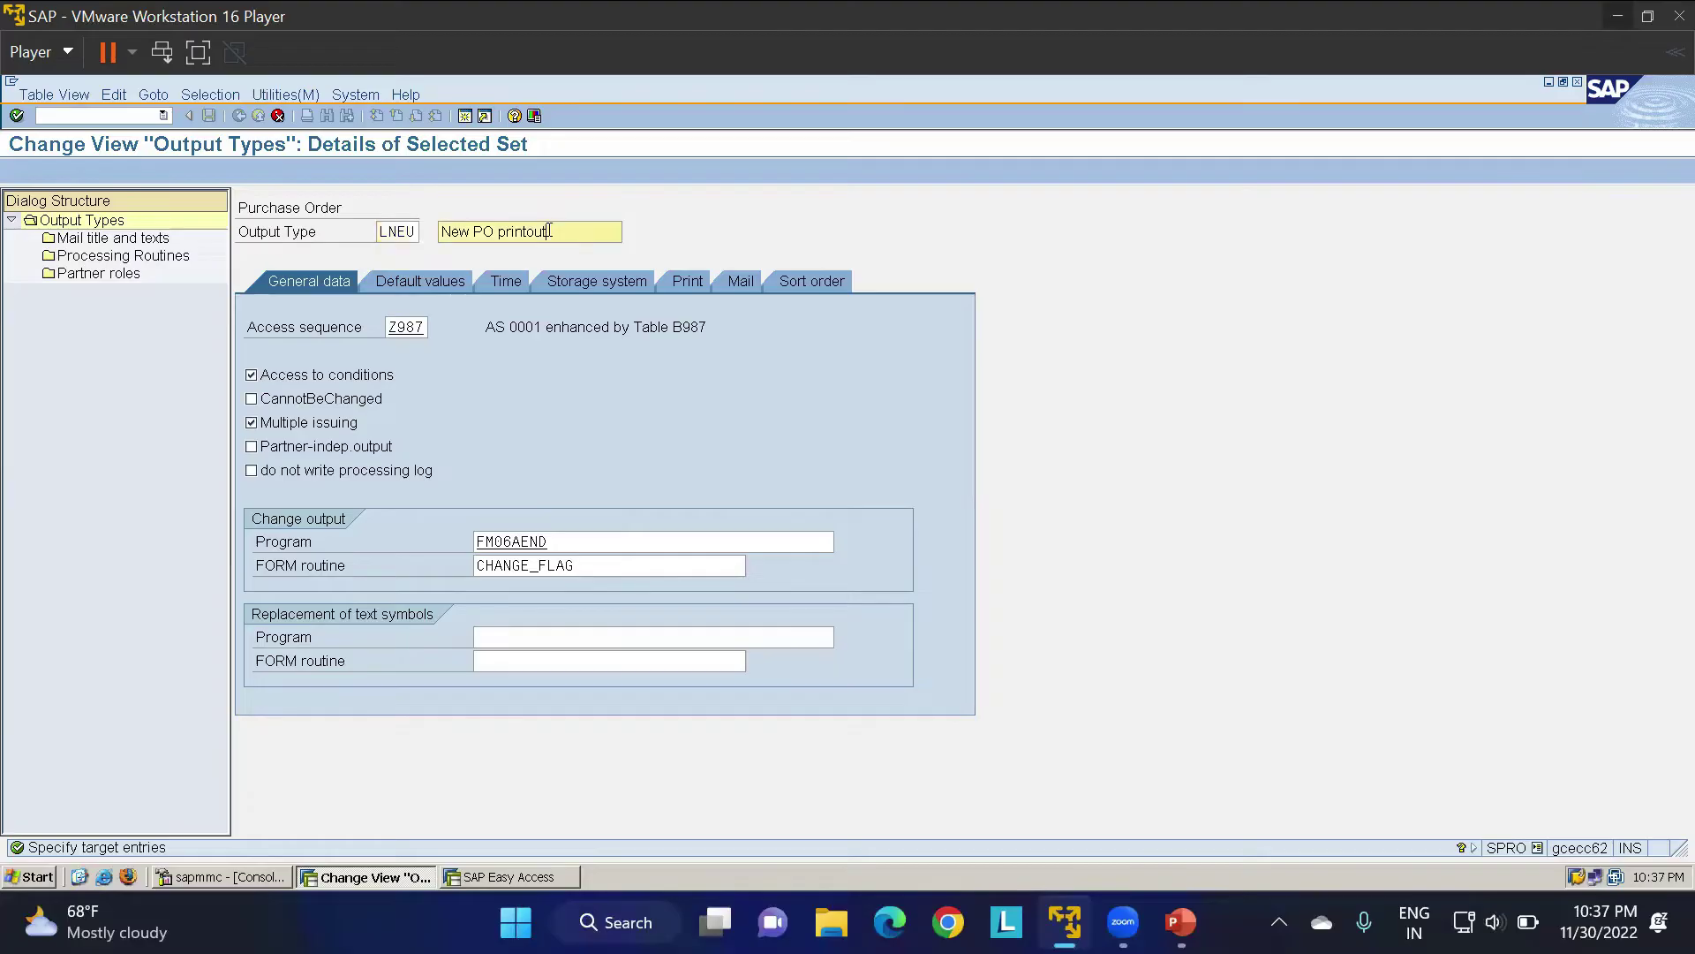
pyautogui.write('LT01')
pyautogui.doubleClick(389, 327)
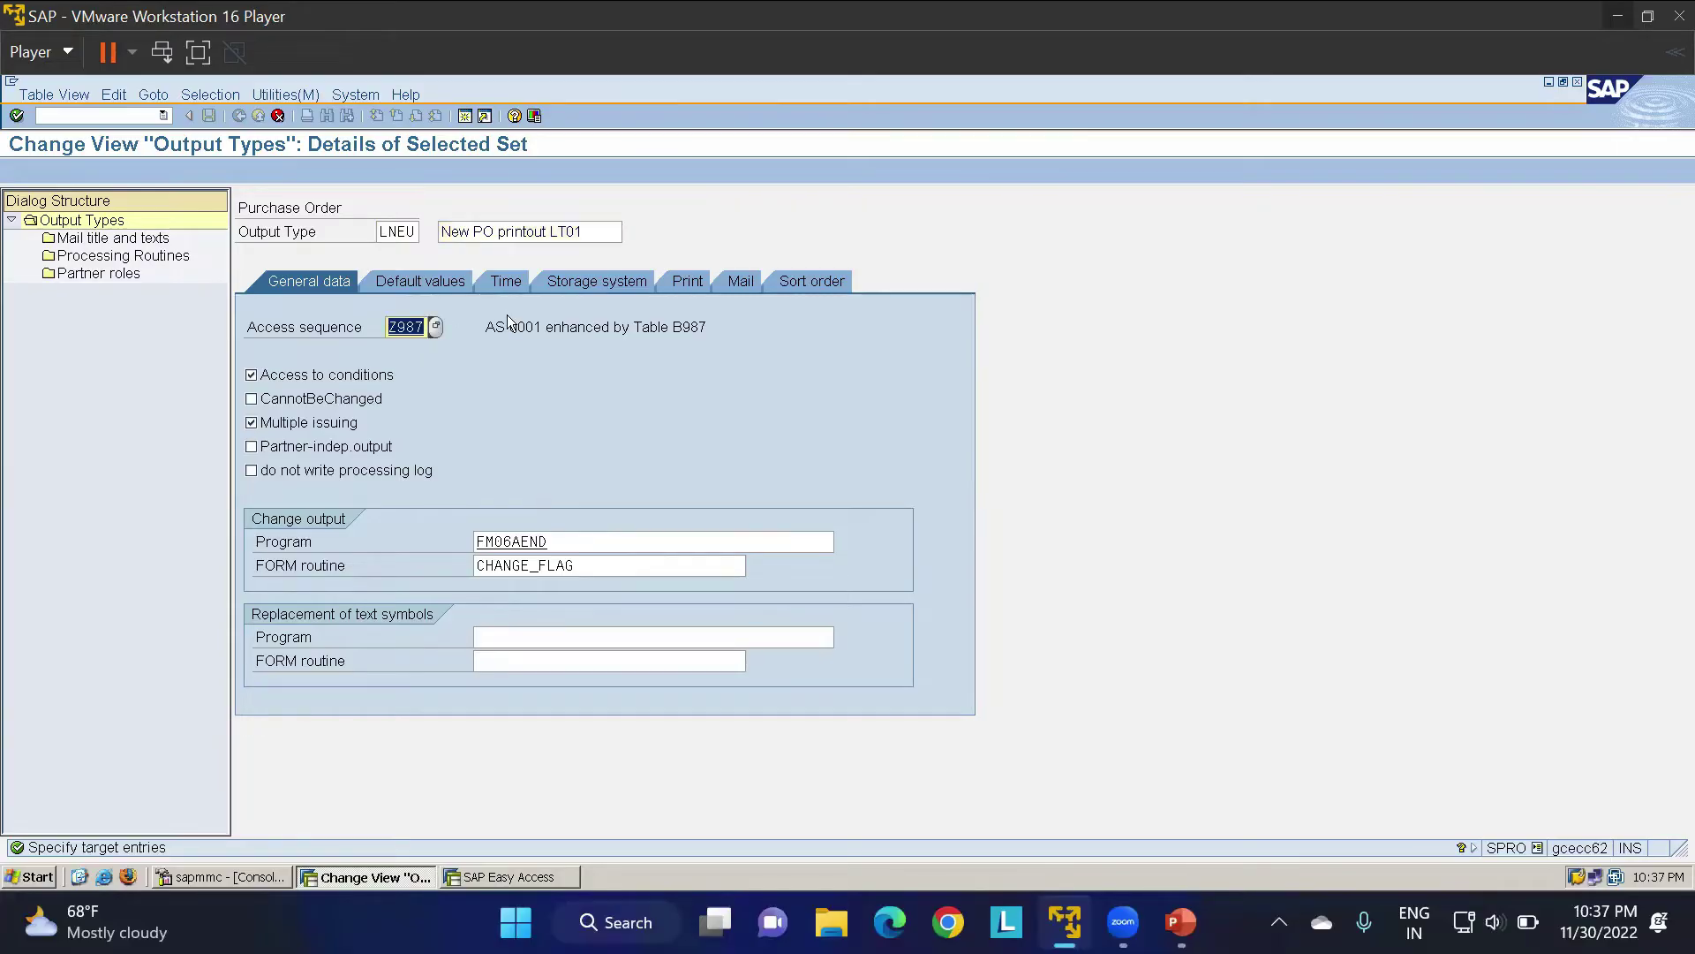
pyautogui.write('A718')
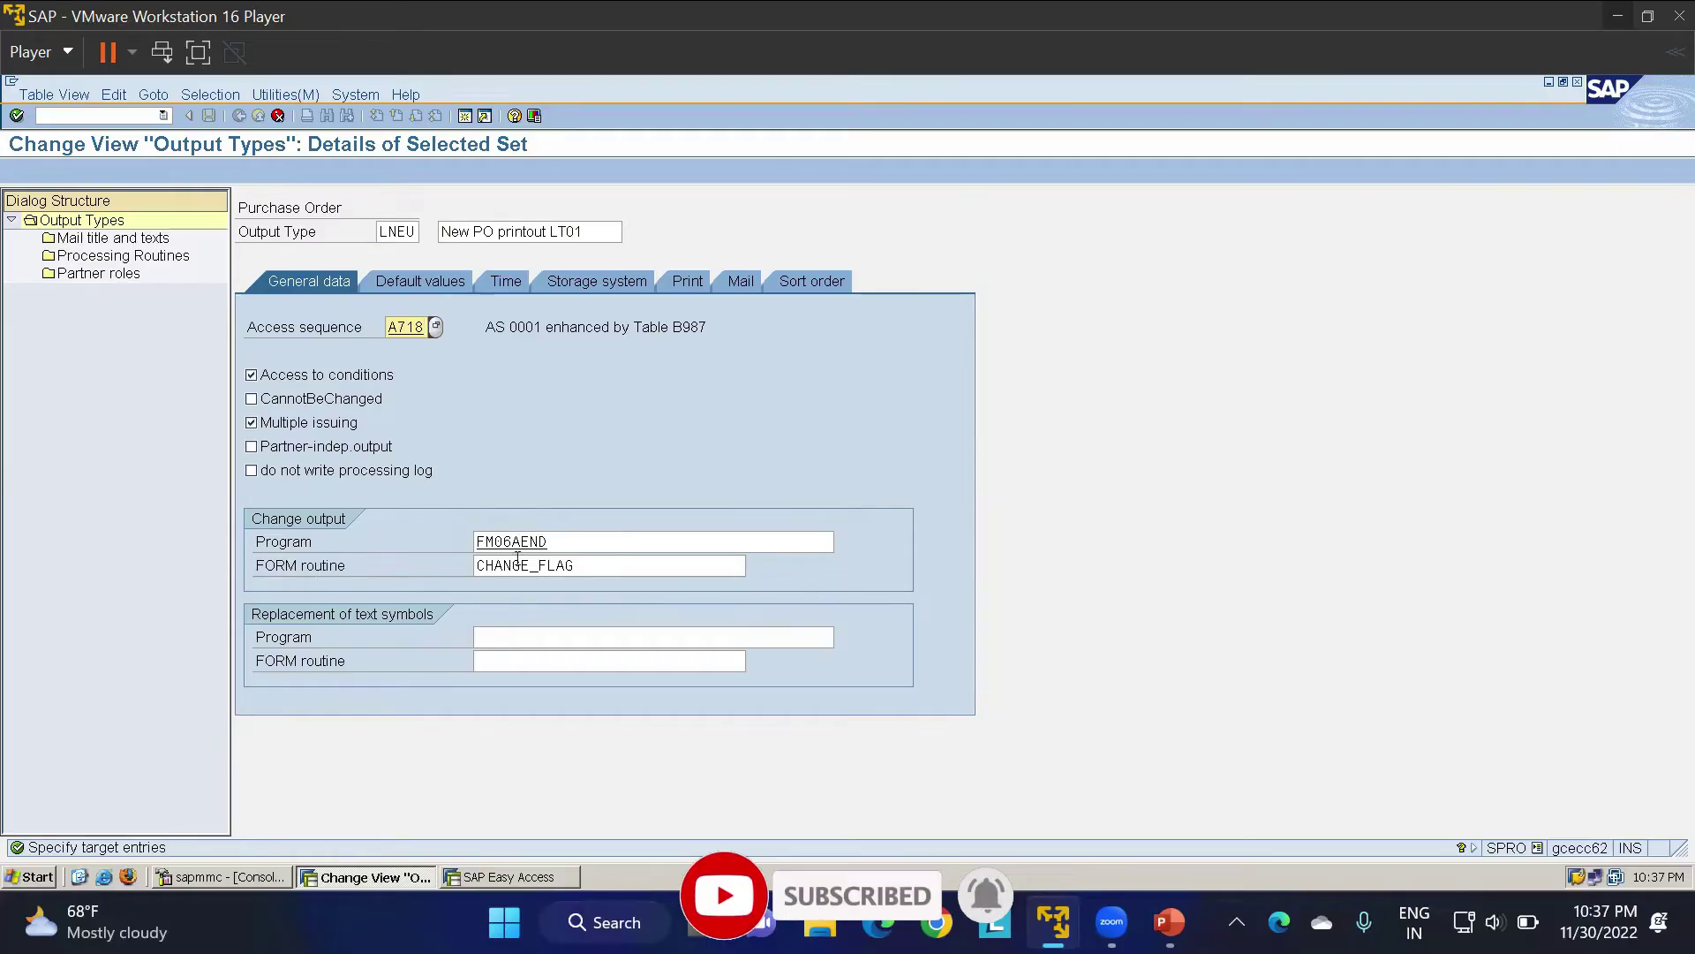
# Complete the copy to output type LNEU, including all dependent entries
pyautogui.press('F6')
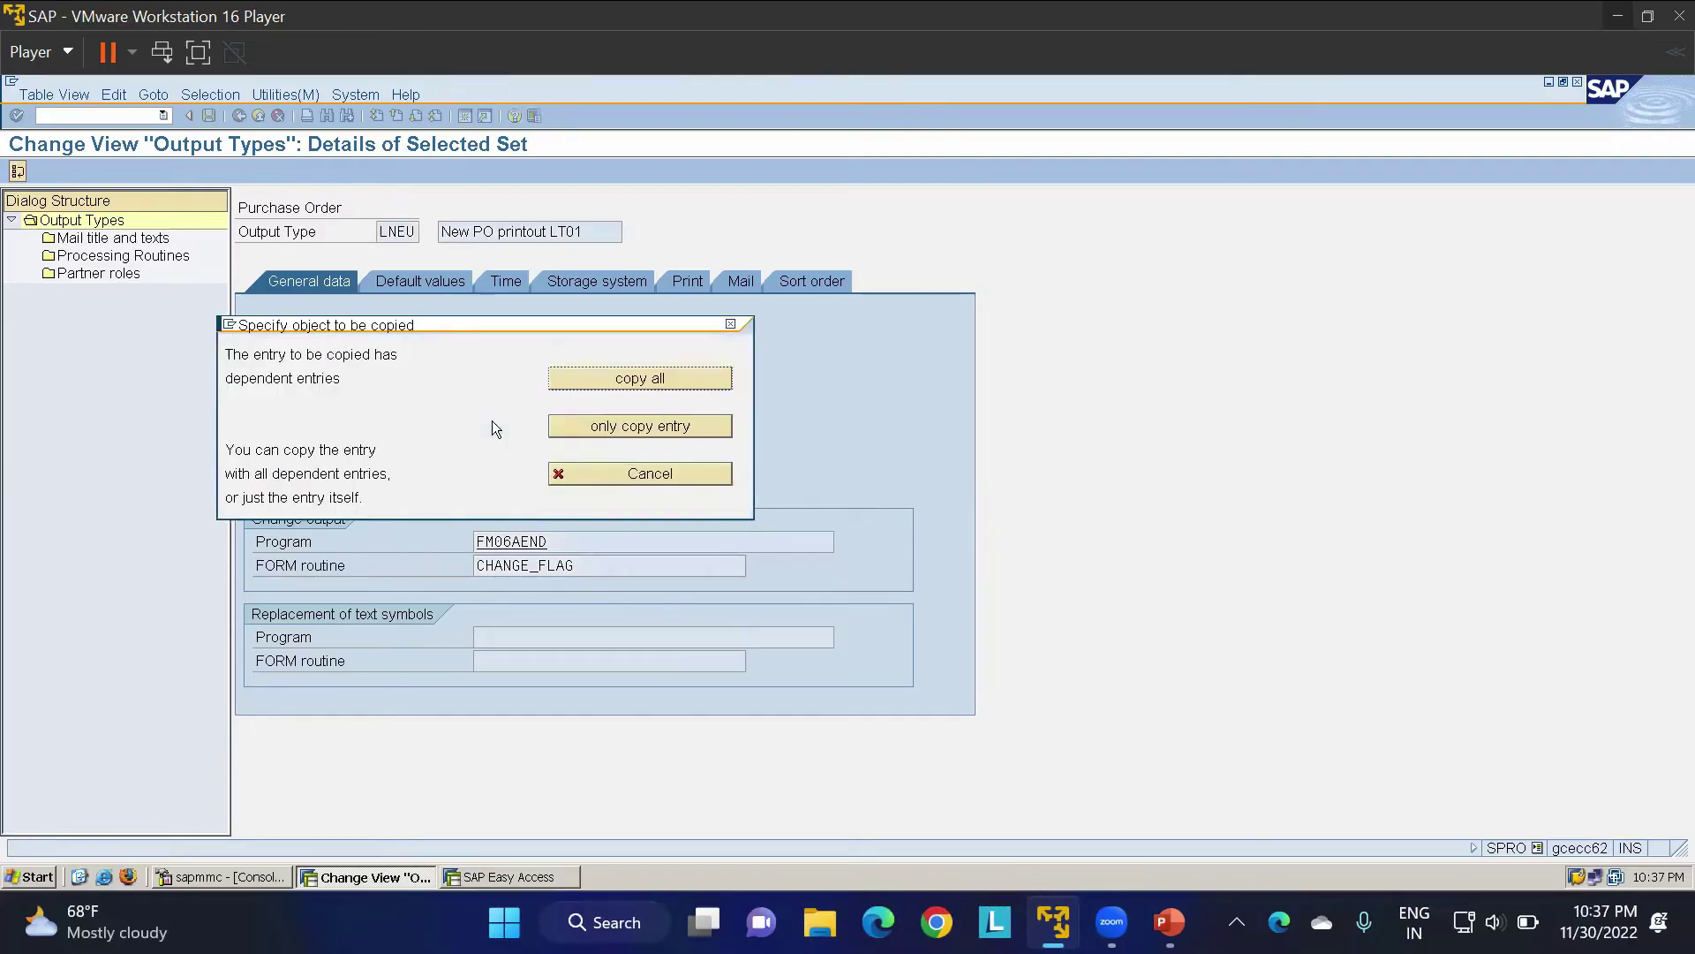
pyautogui.click(665, 378)
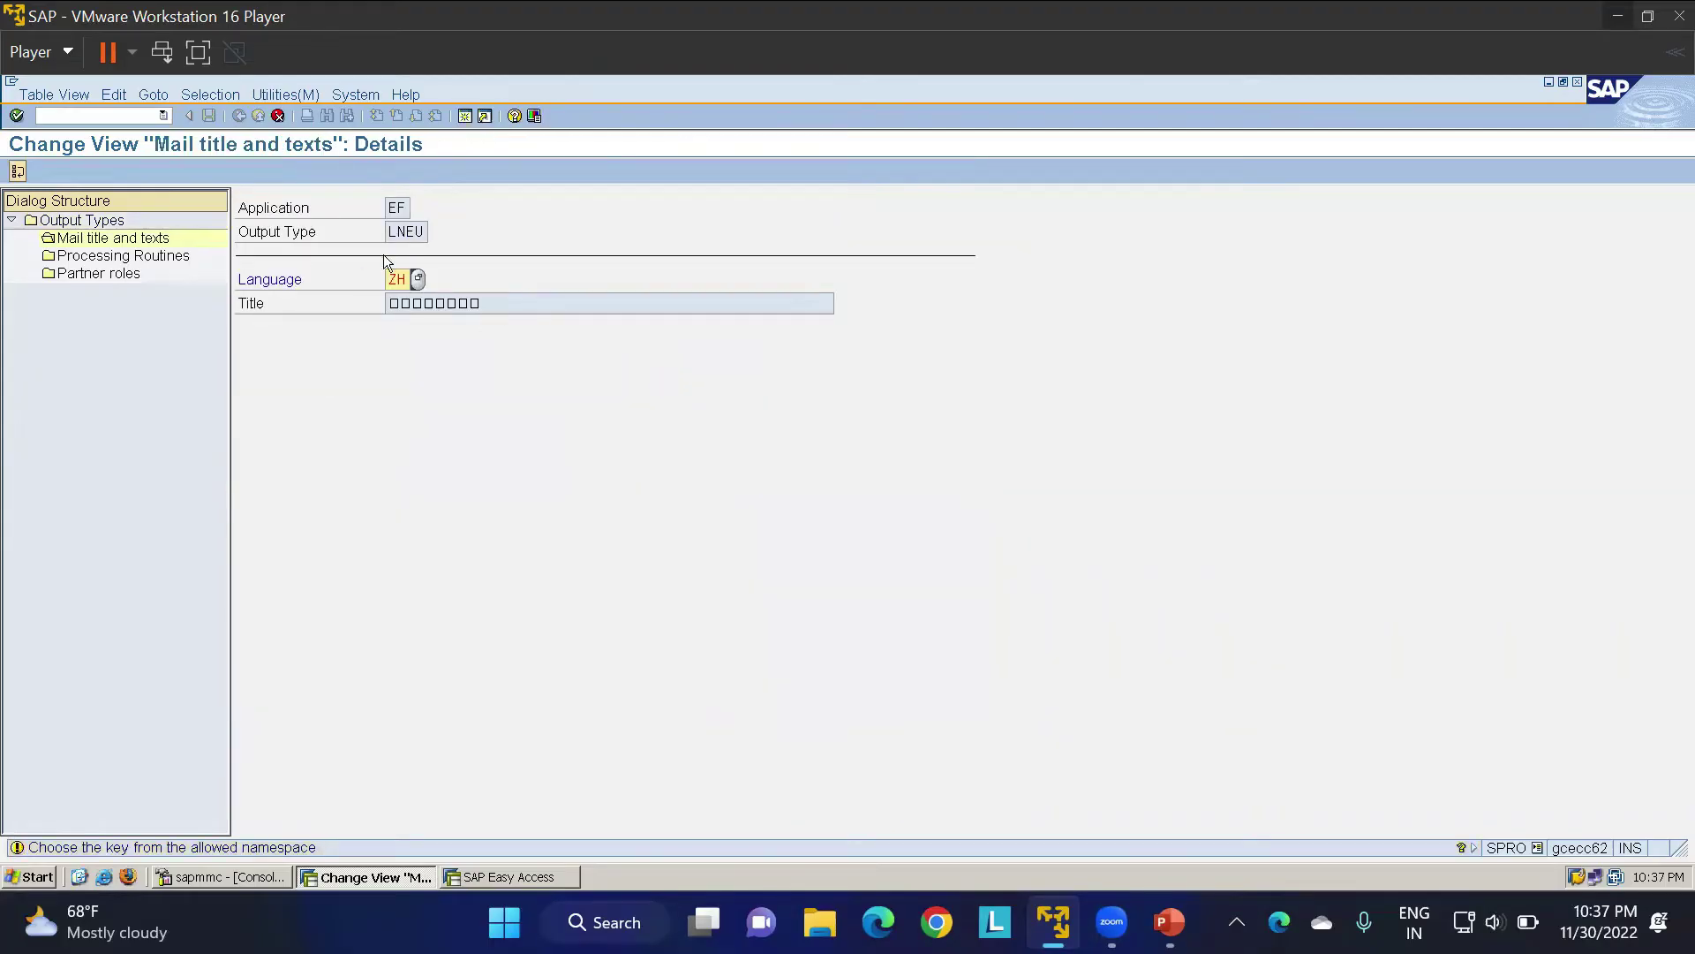
pyautogui.scroll(-4, 419, 287)
pyautogui.scroll(-5, 418, 287)
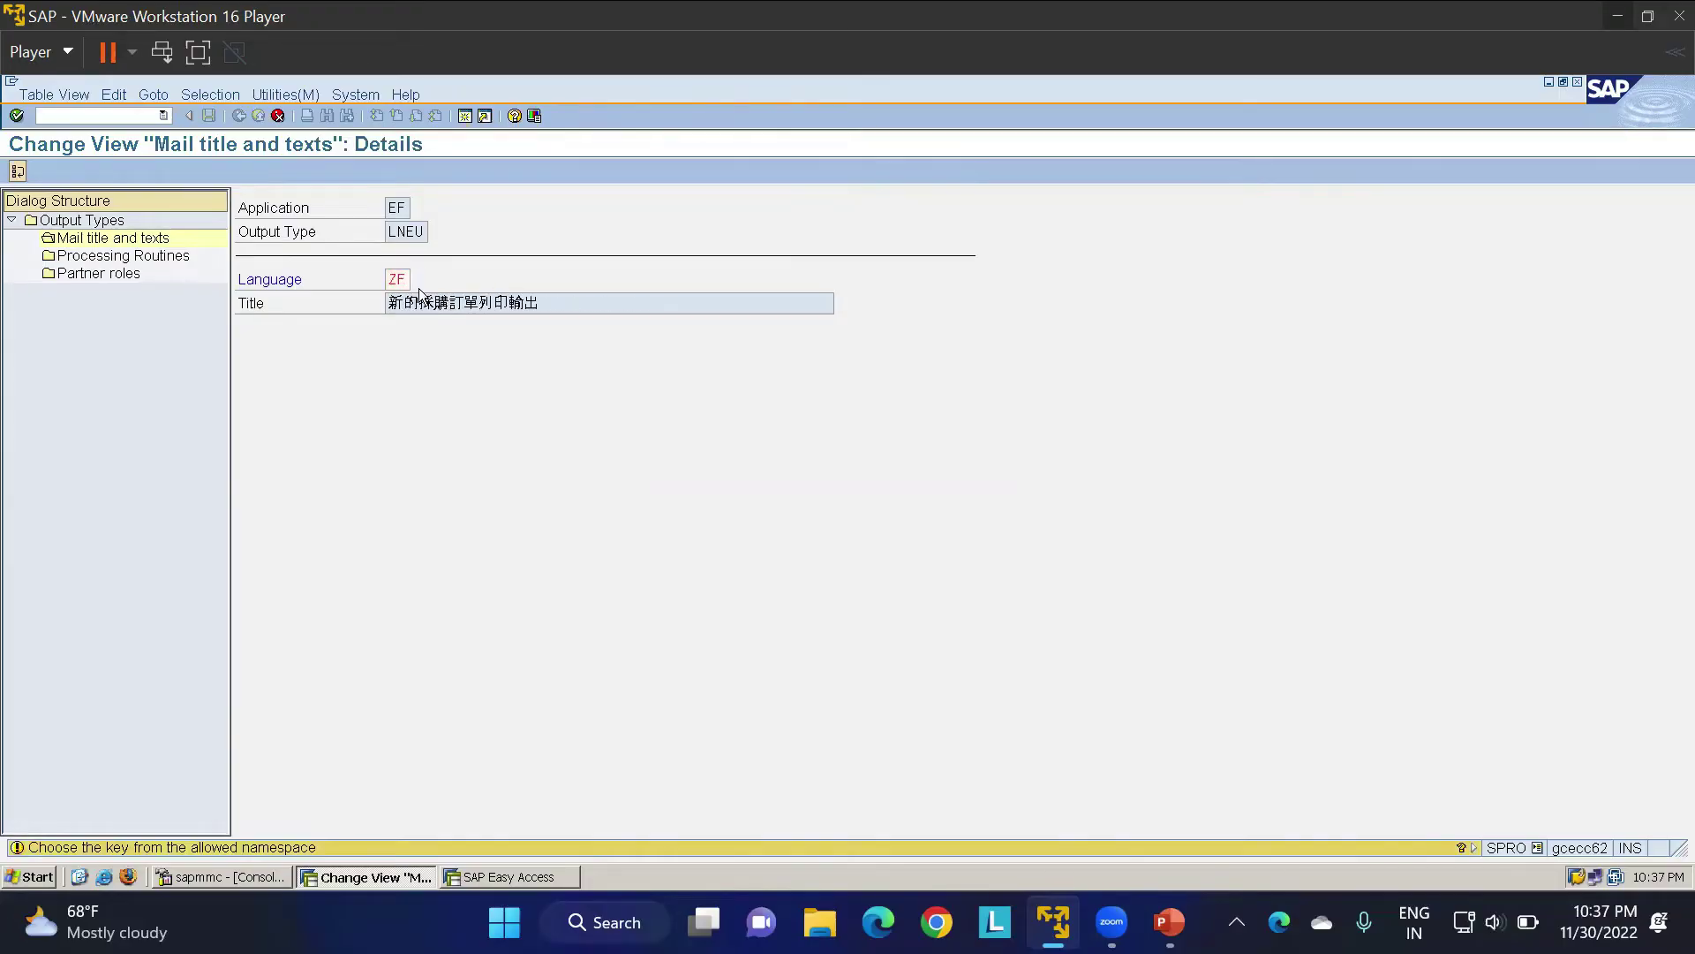
pyautogui.scroll(-1, 365, 325)
pyautogui.scroll(-2, 365, 325)
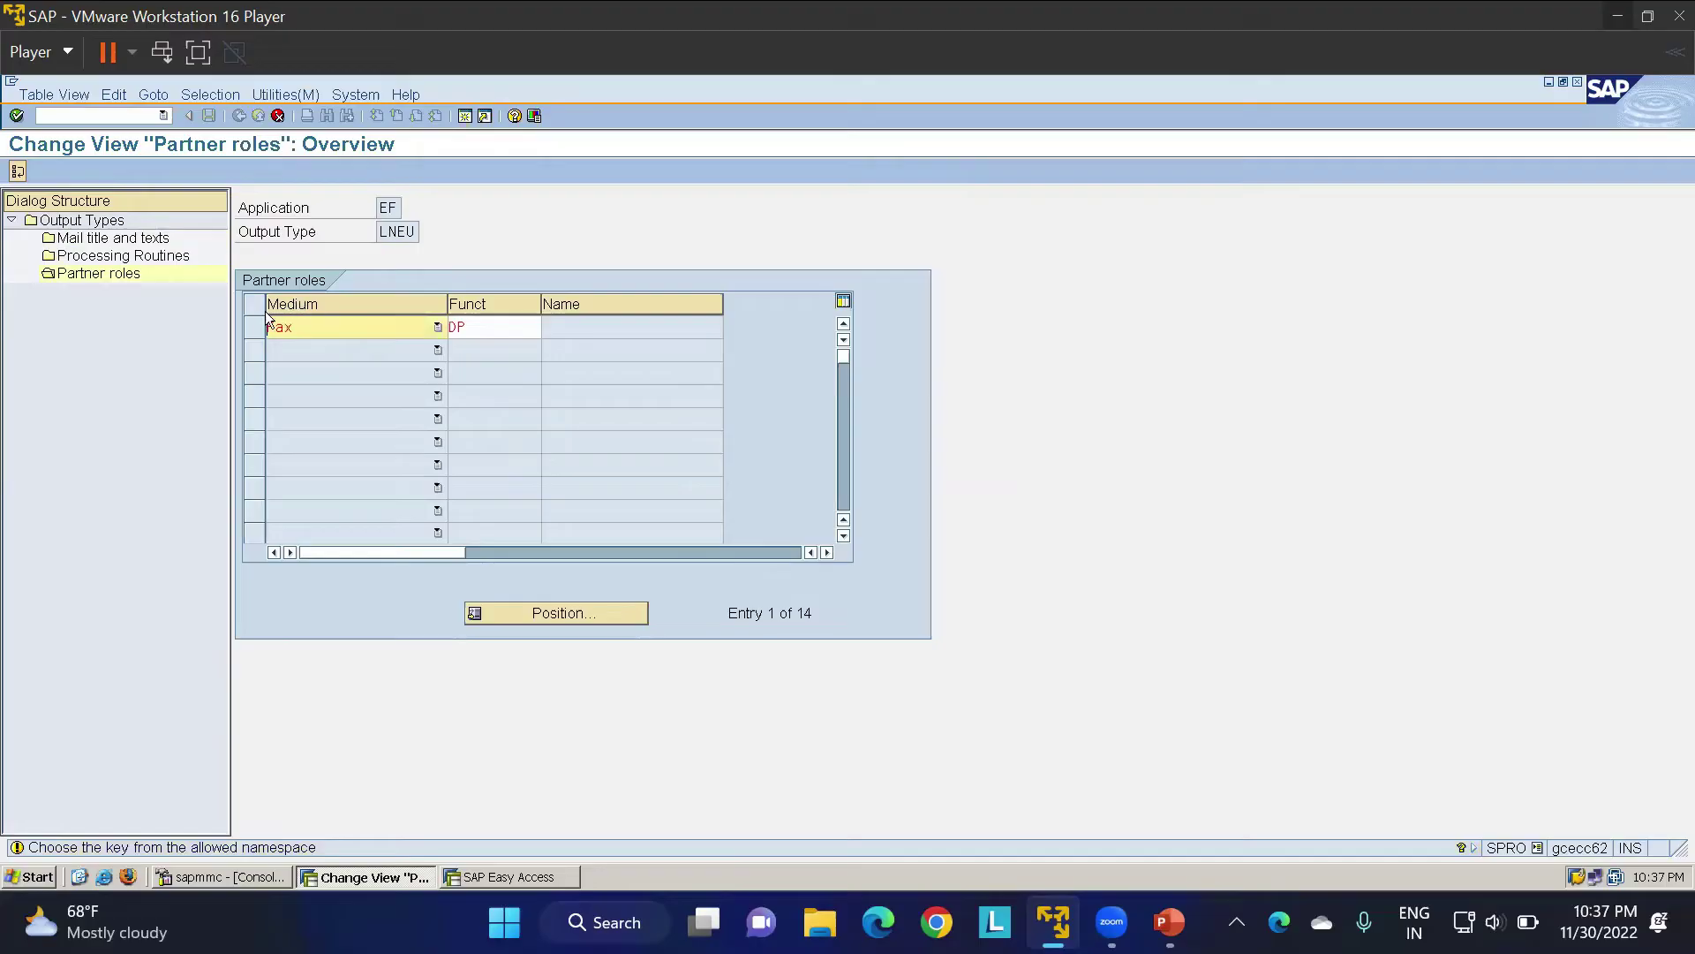
pyautogui.scroll(-1, 374, 337)
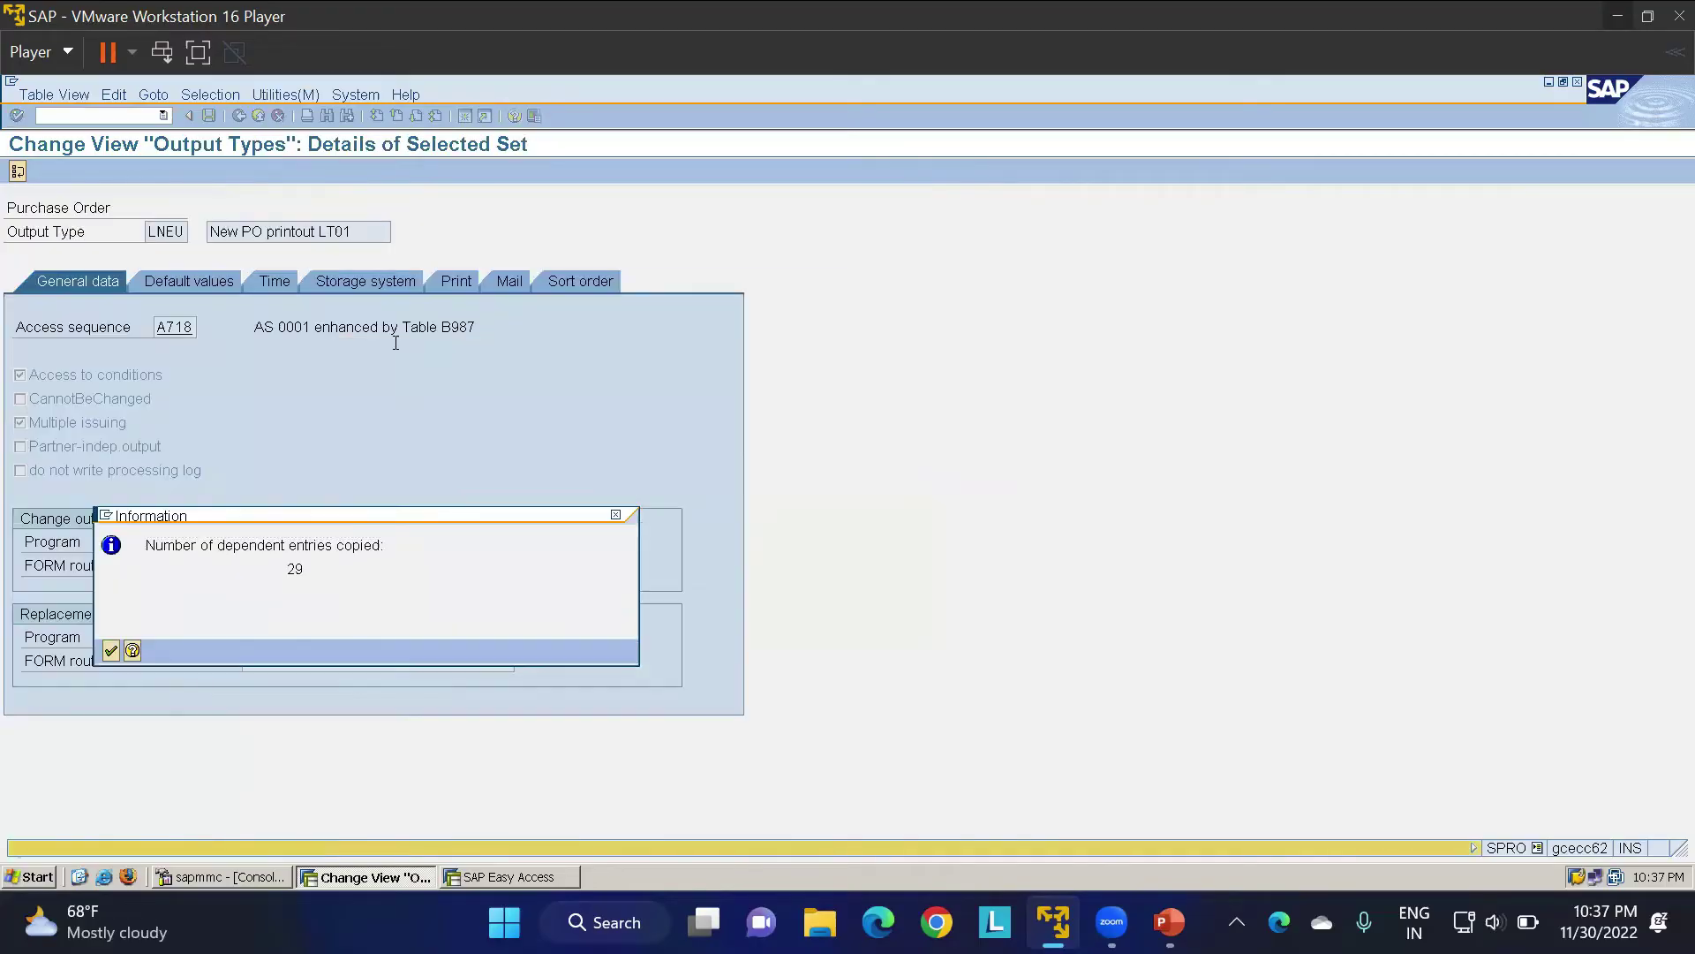
pyautogui.press('Return')
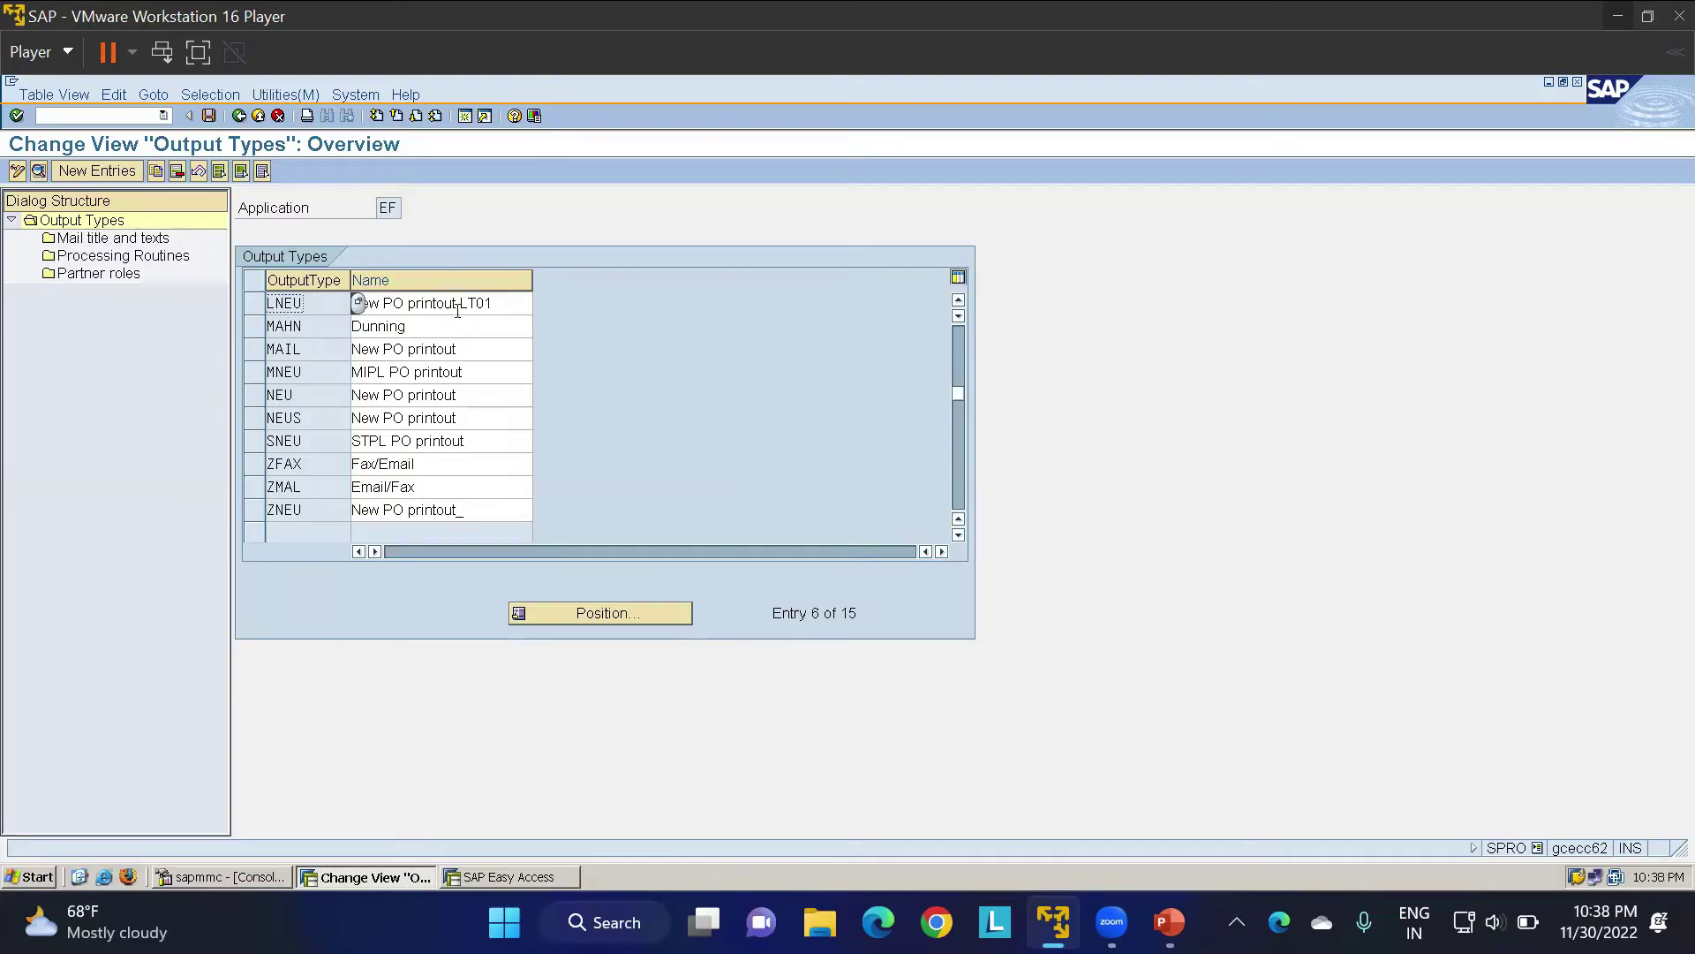
# Examine the mail titles and texts and the processing routines of output type LNEU
pyautogui.click(252, 302)
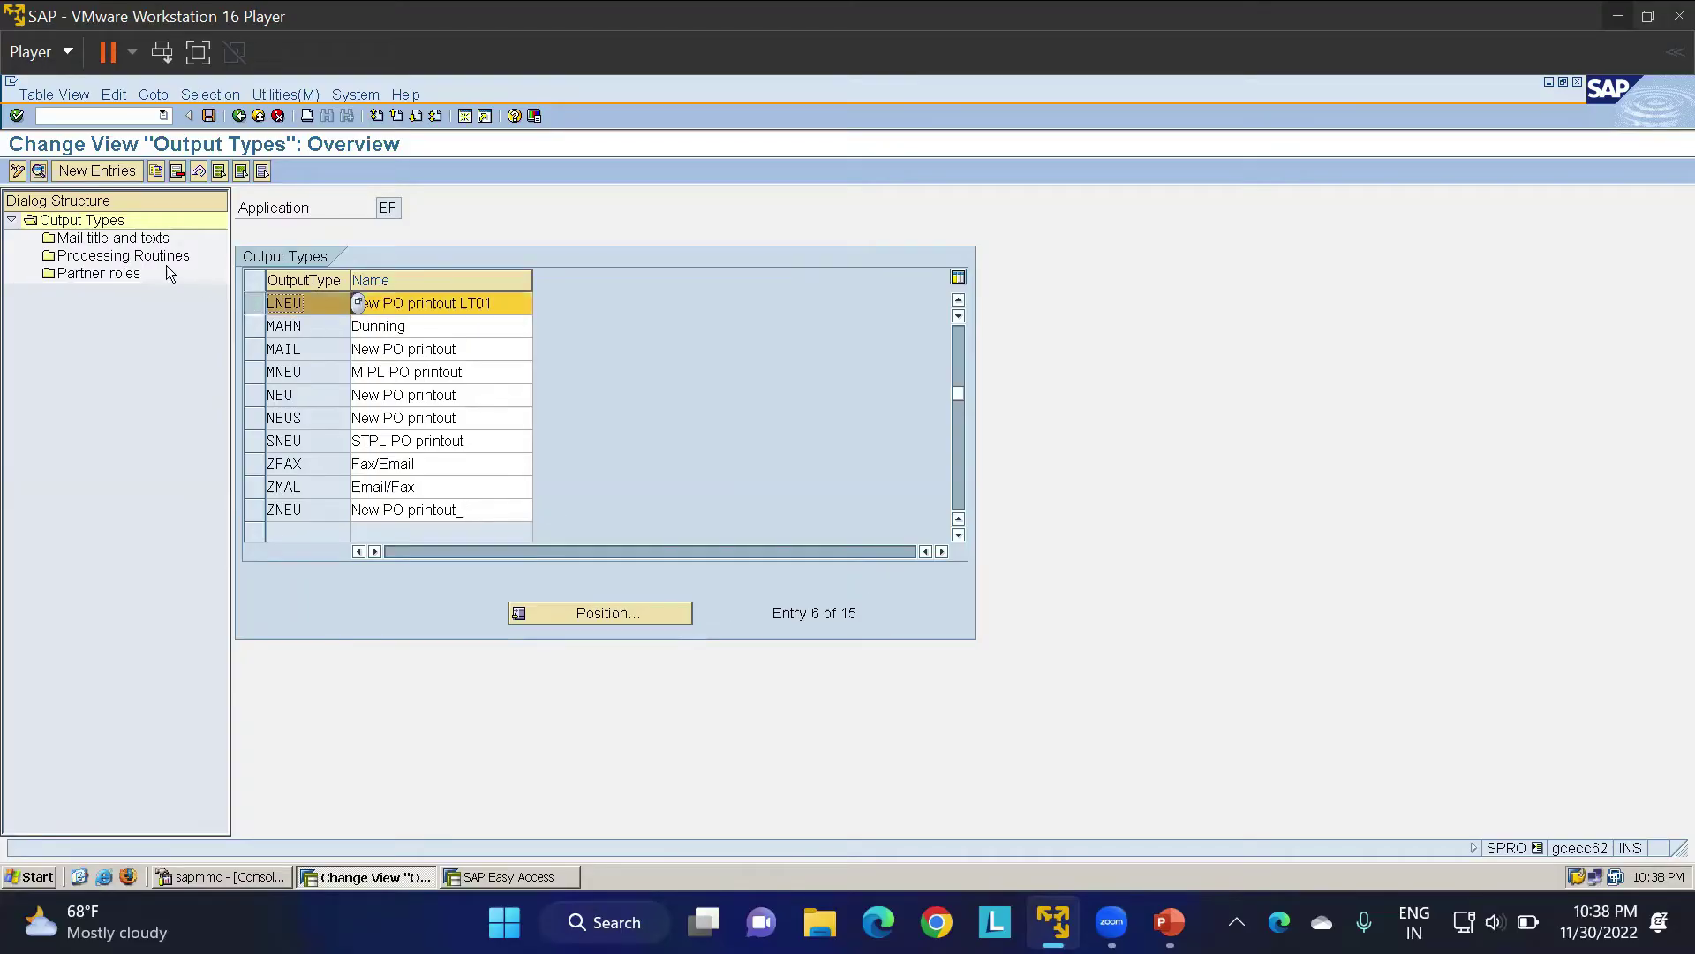
pyautogui.doubleClick(93, 240)
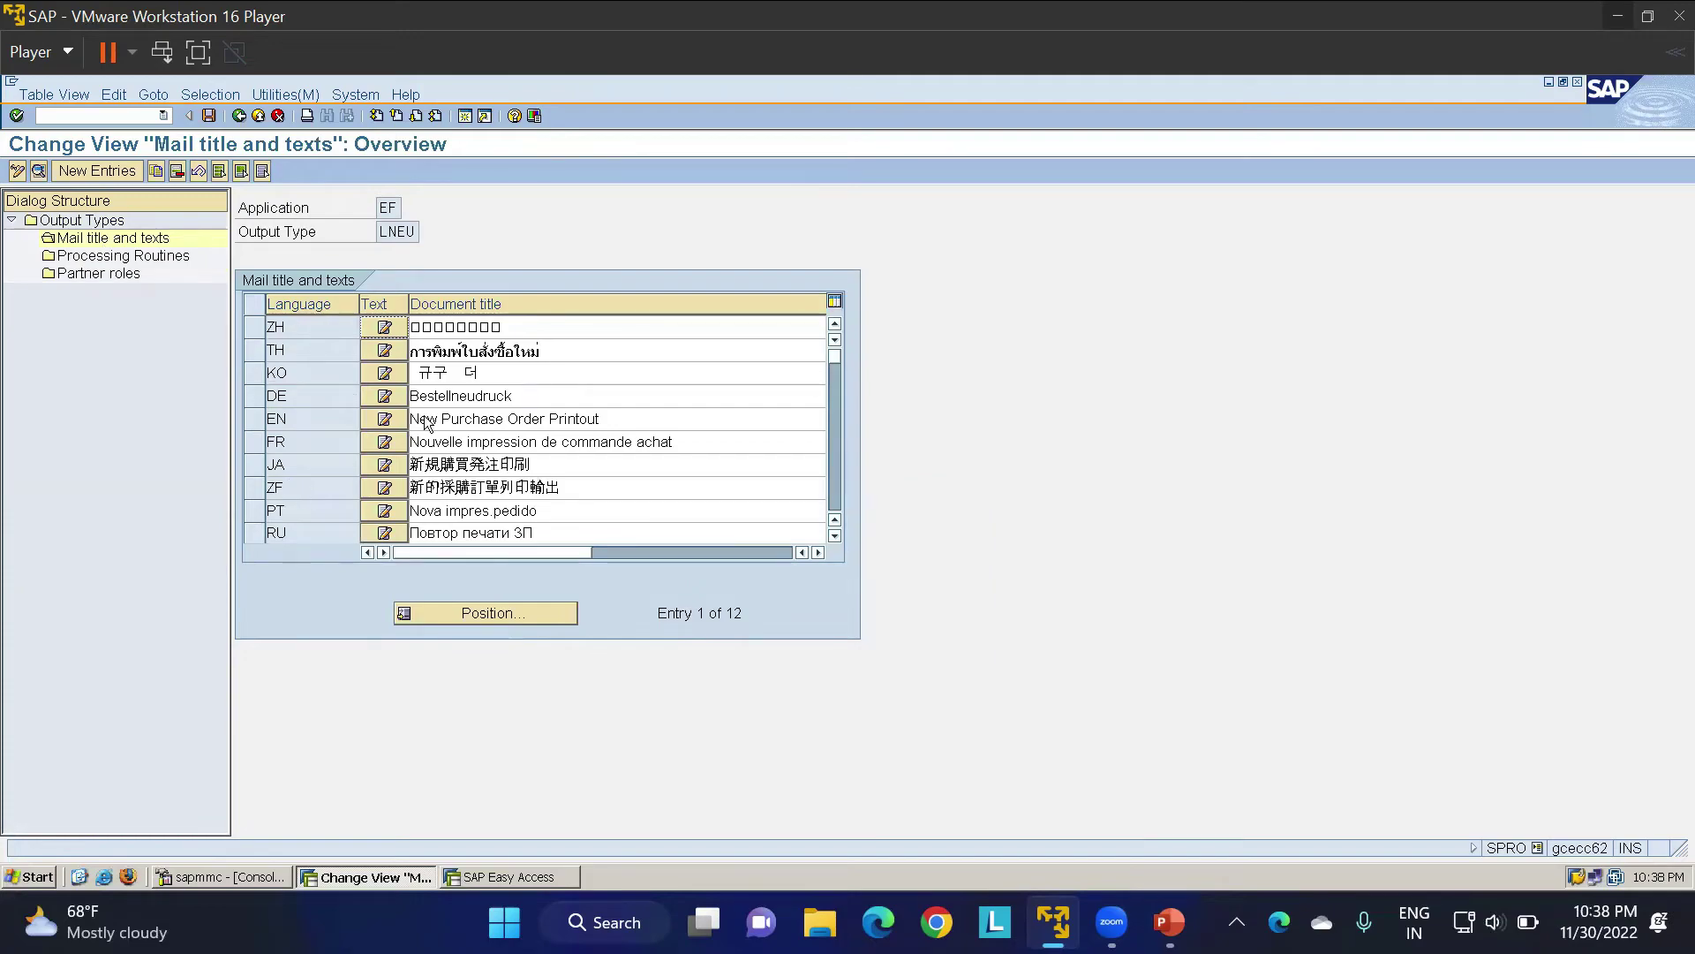
pyautogui.doubleClick(150, 255)
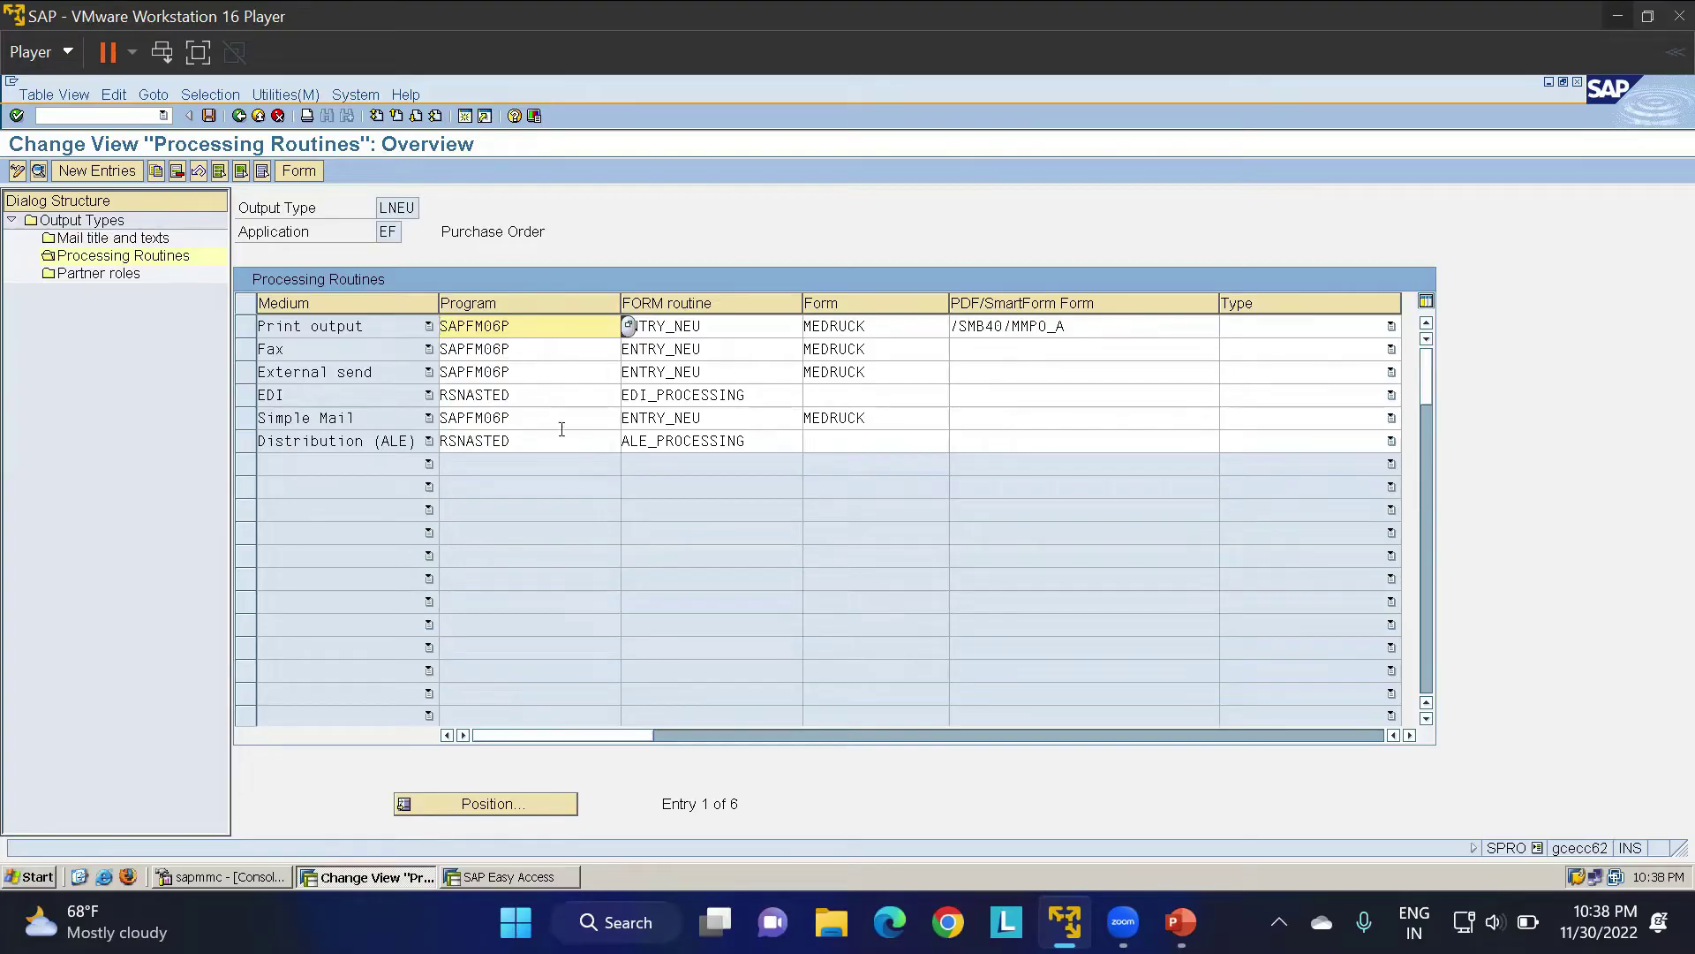
# Check the partner roles of output type LNEU and save the output type with its texts in customizing request ECCK900063
pyautogui.doubleClick(93, 273)
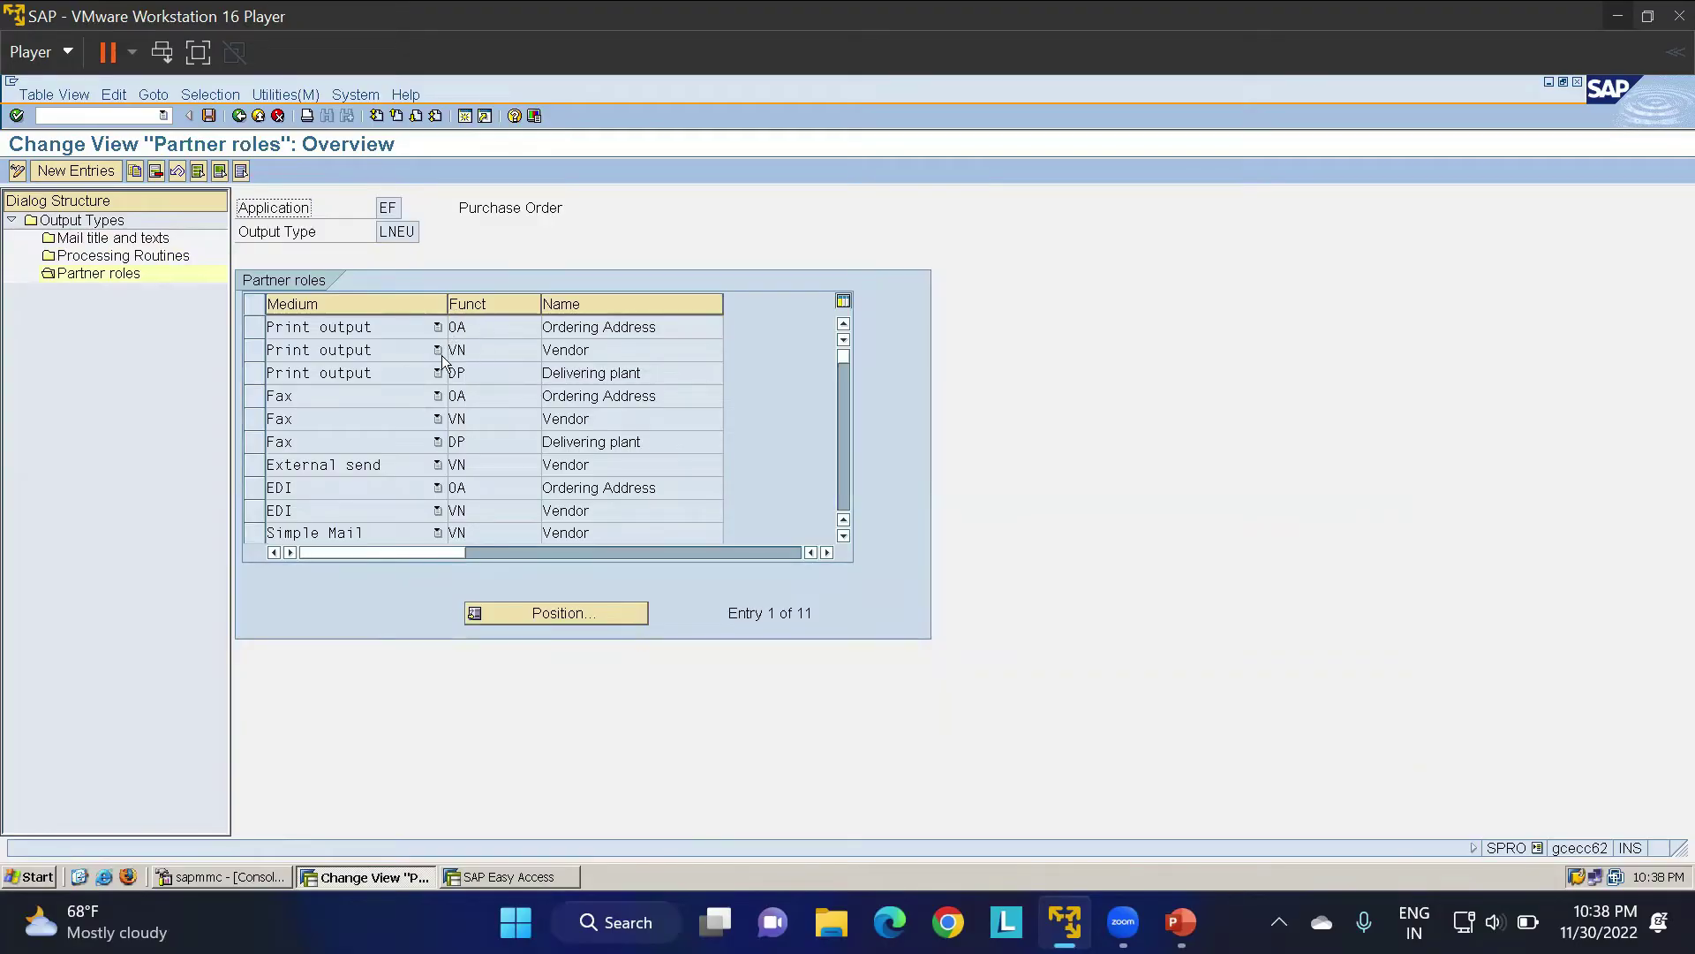
pyautogui.click(239, 116)
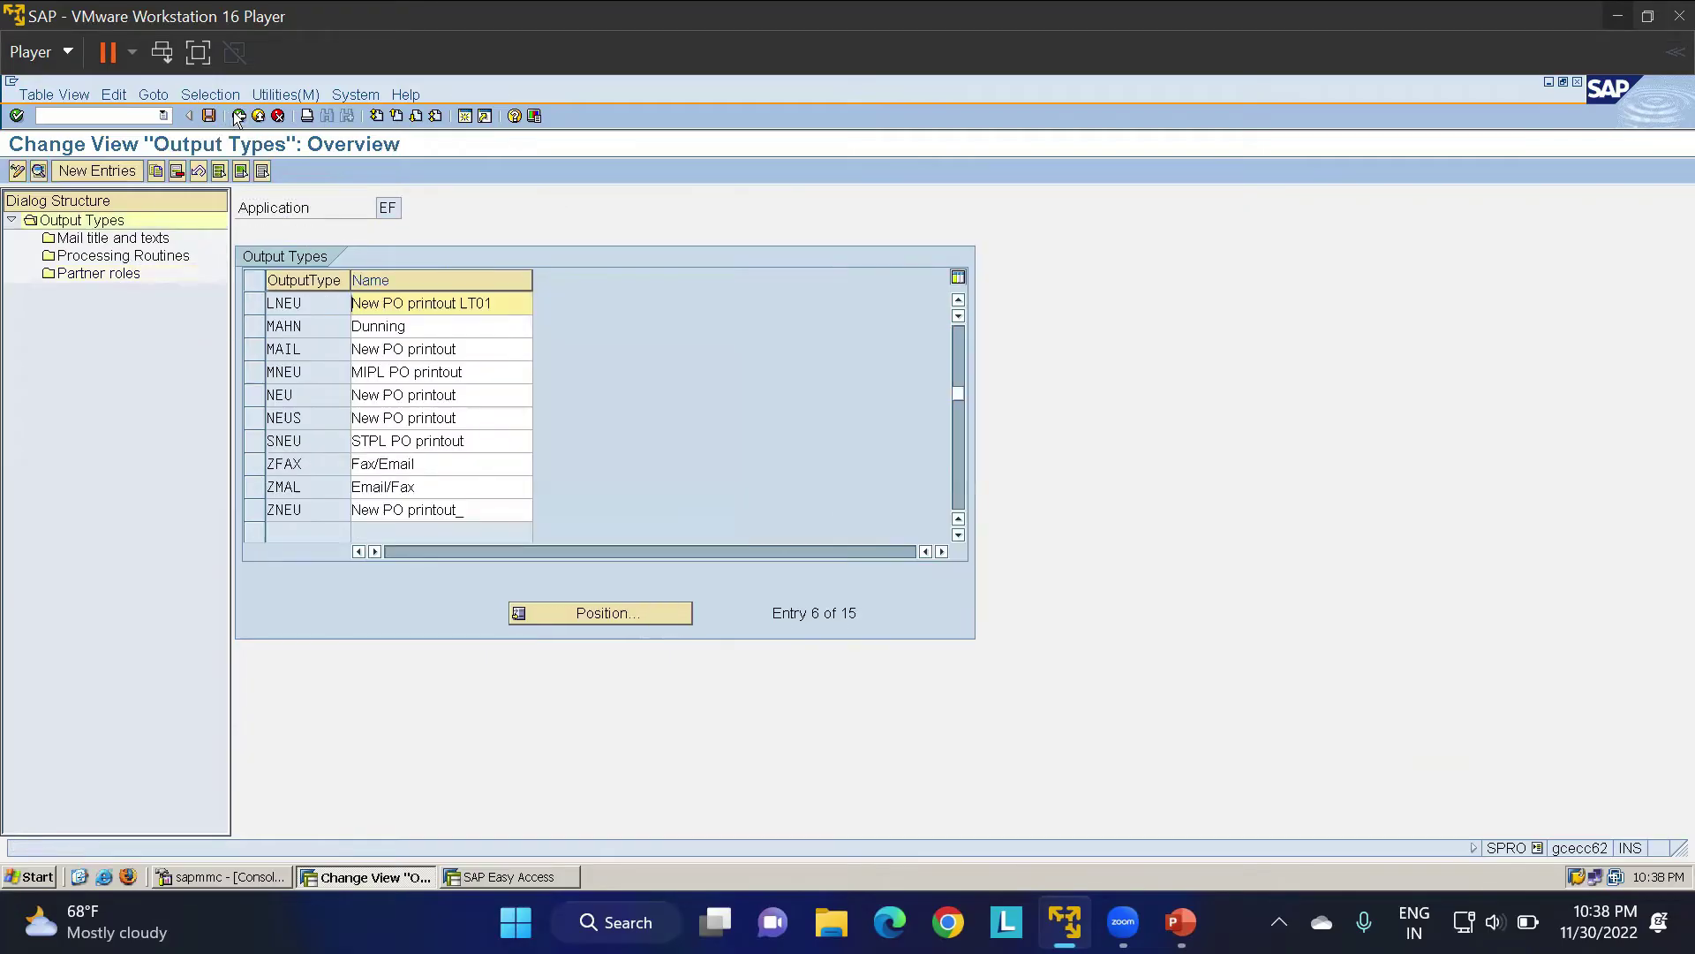
pyautogui.click(239, 116)
pyautogui.click(337, 426)
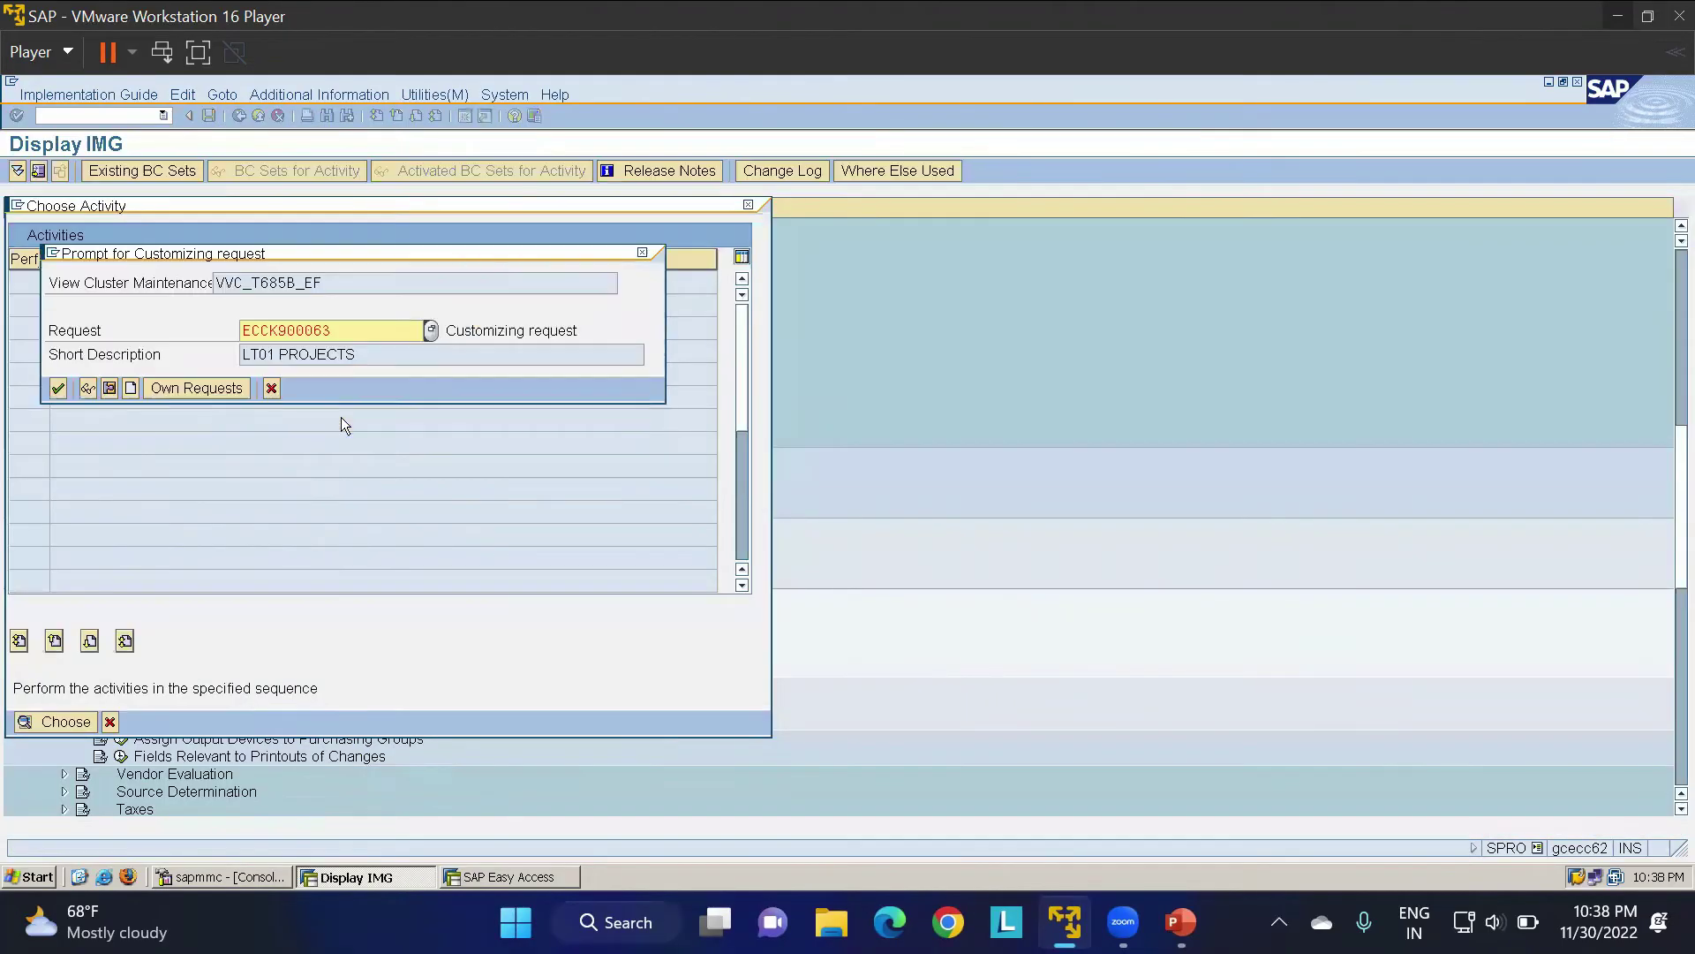
pyautogui.click(58, 388)
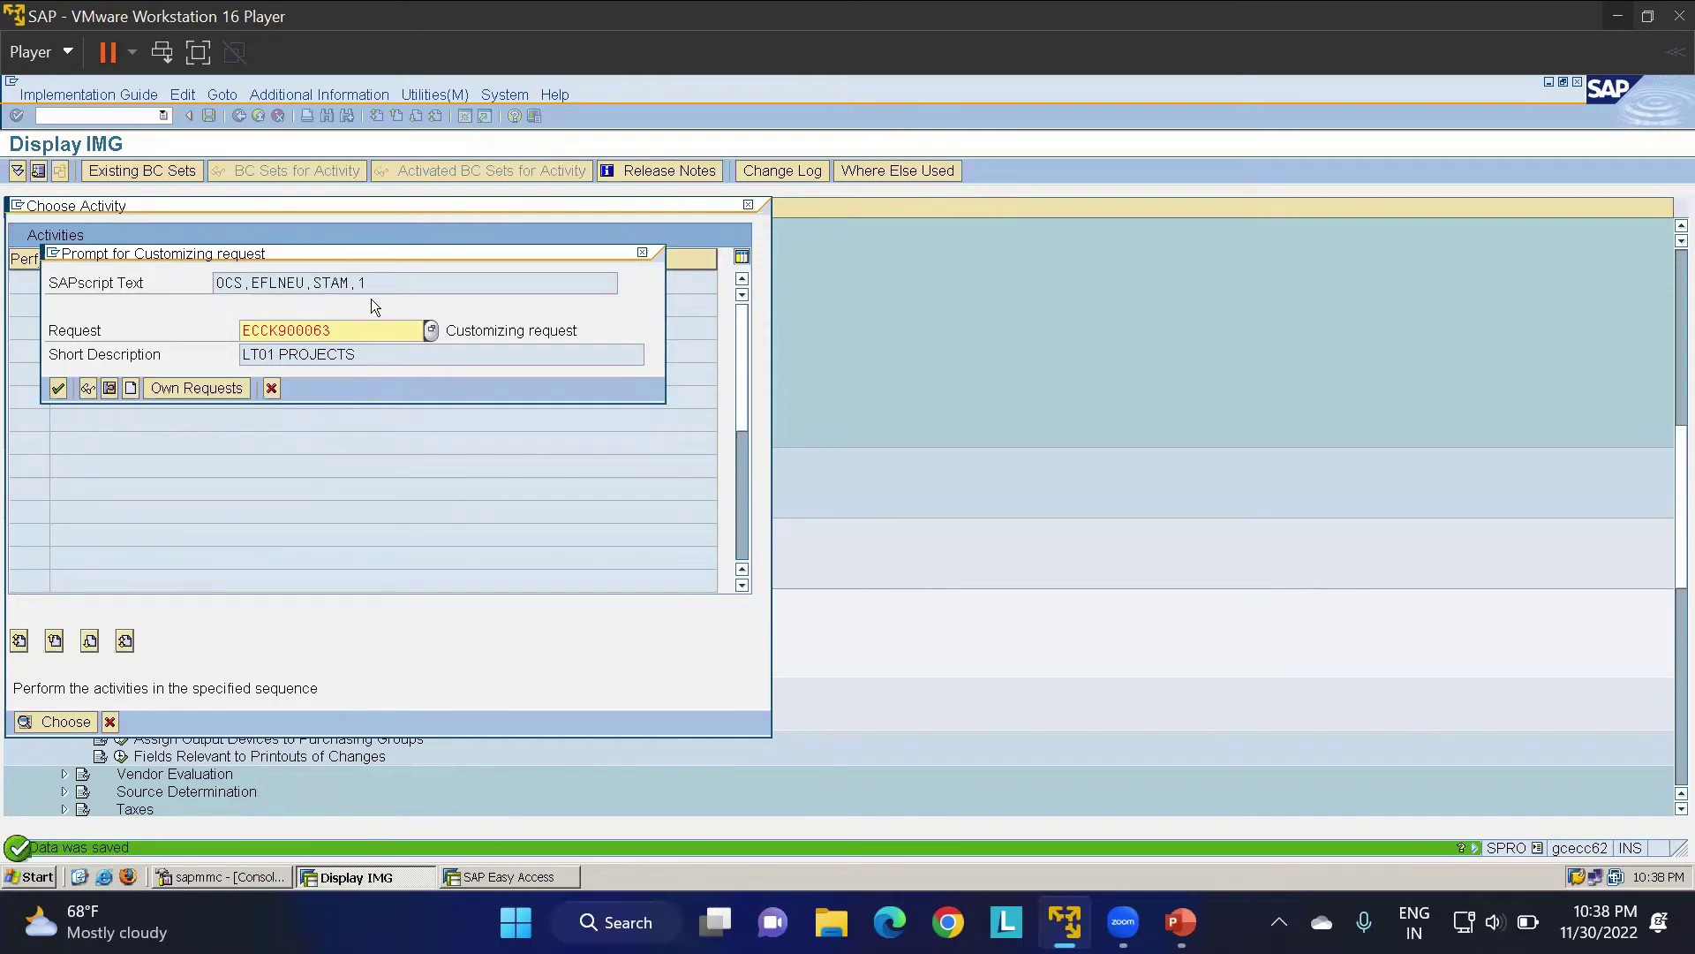
pyautogui.click(58, 388)
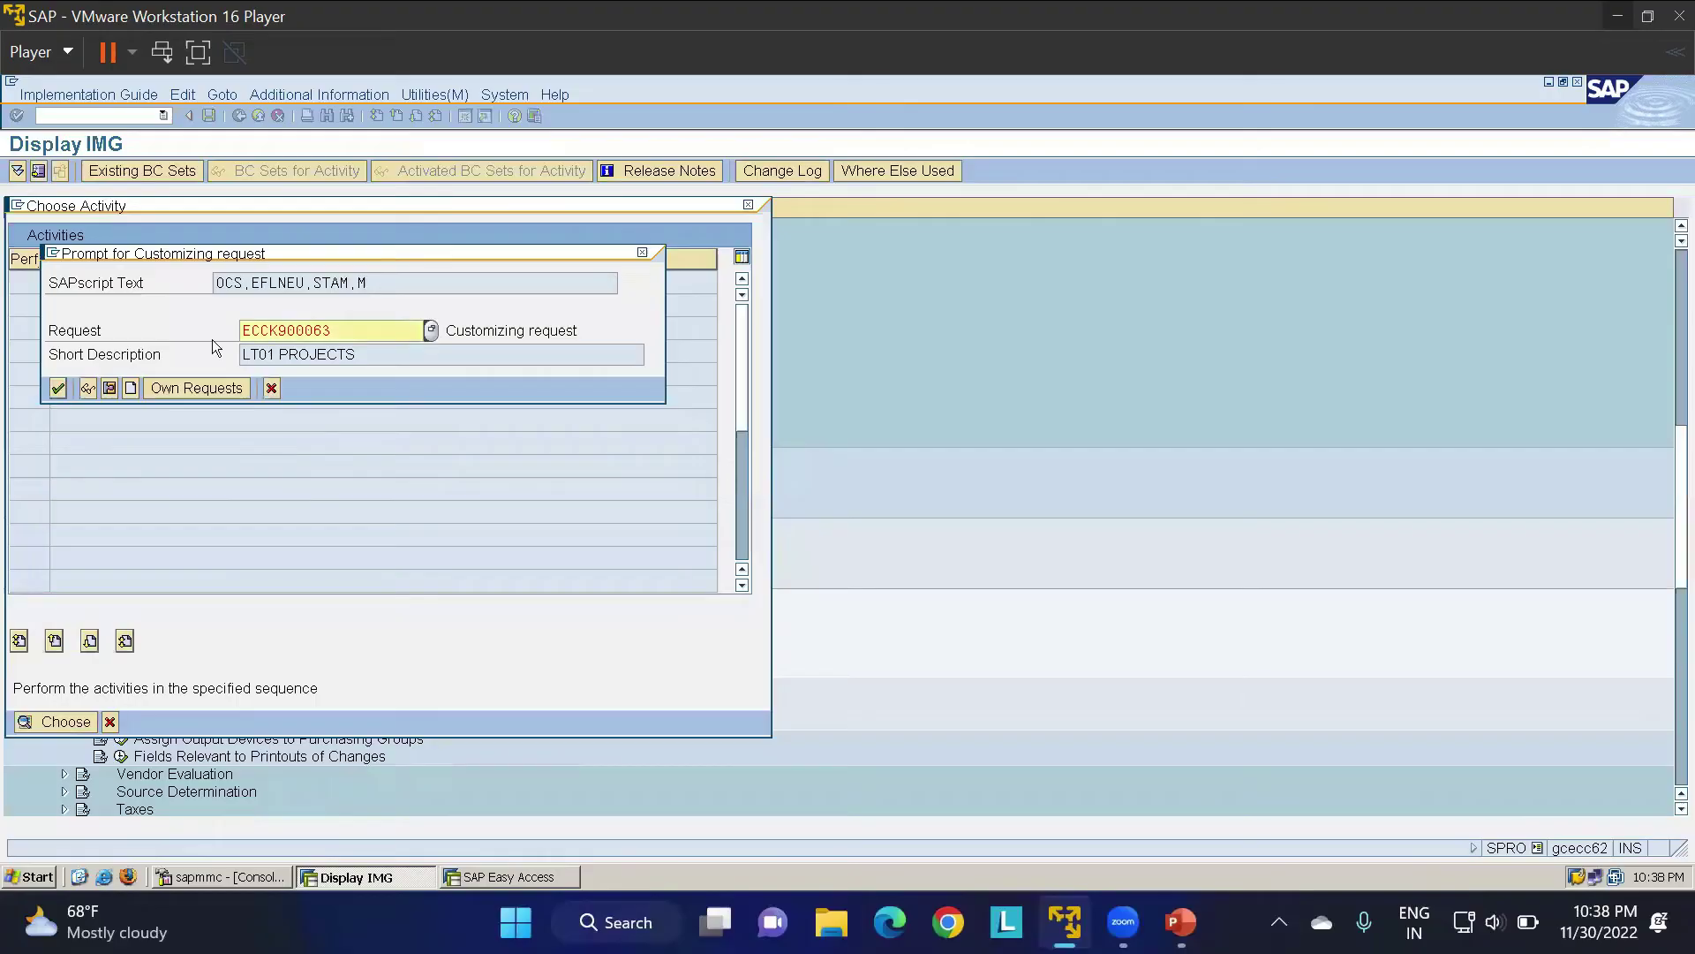
pyautogui.doubleClick(369, 288)
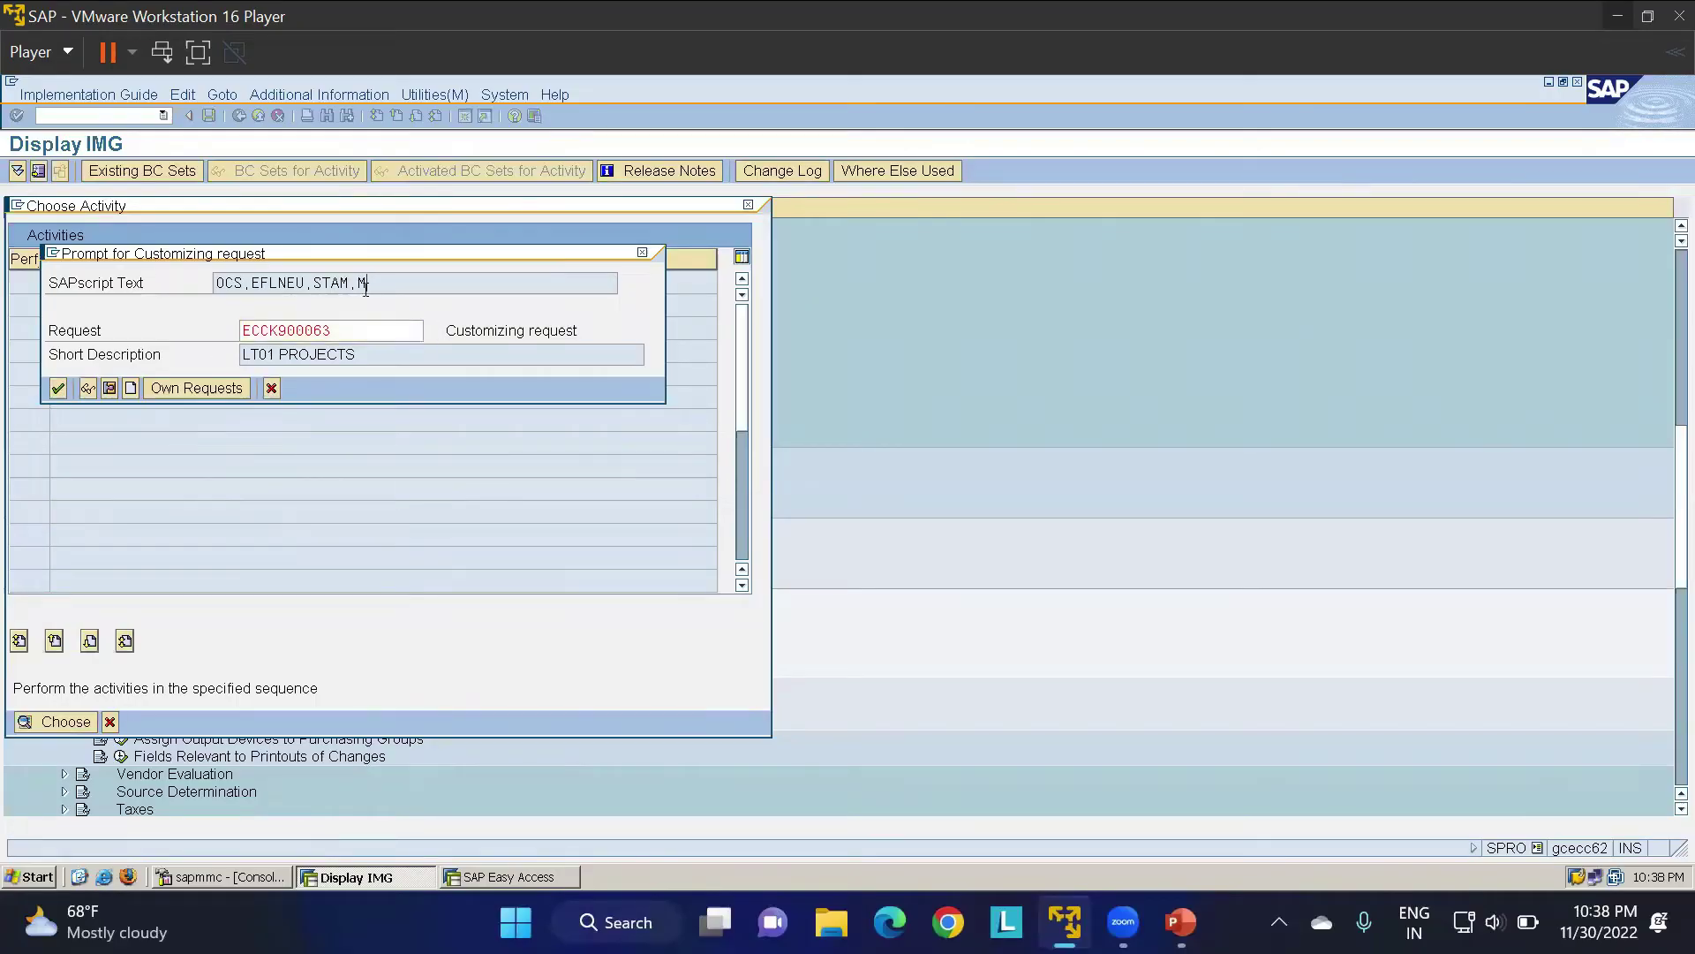
pyautogui.click(58, 388)
pyautogui.click(56, 390)
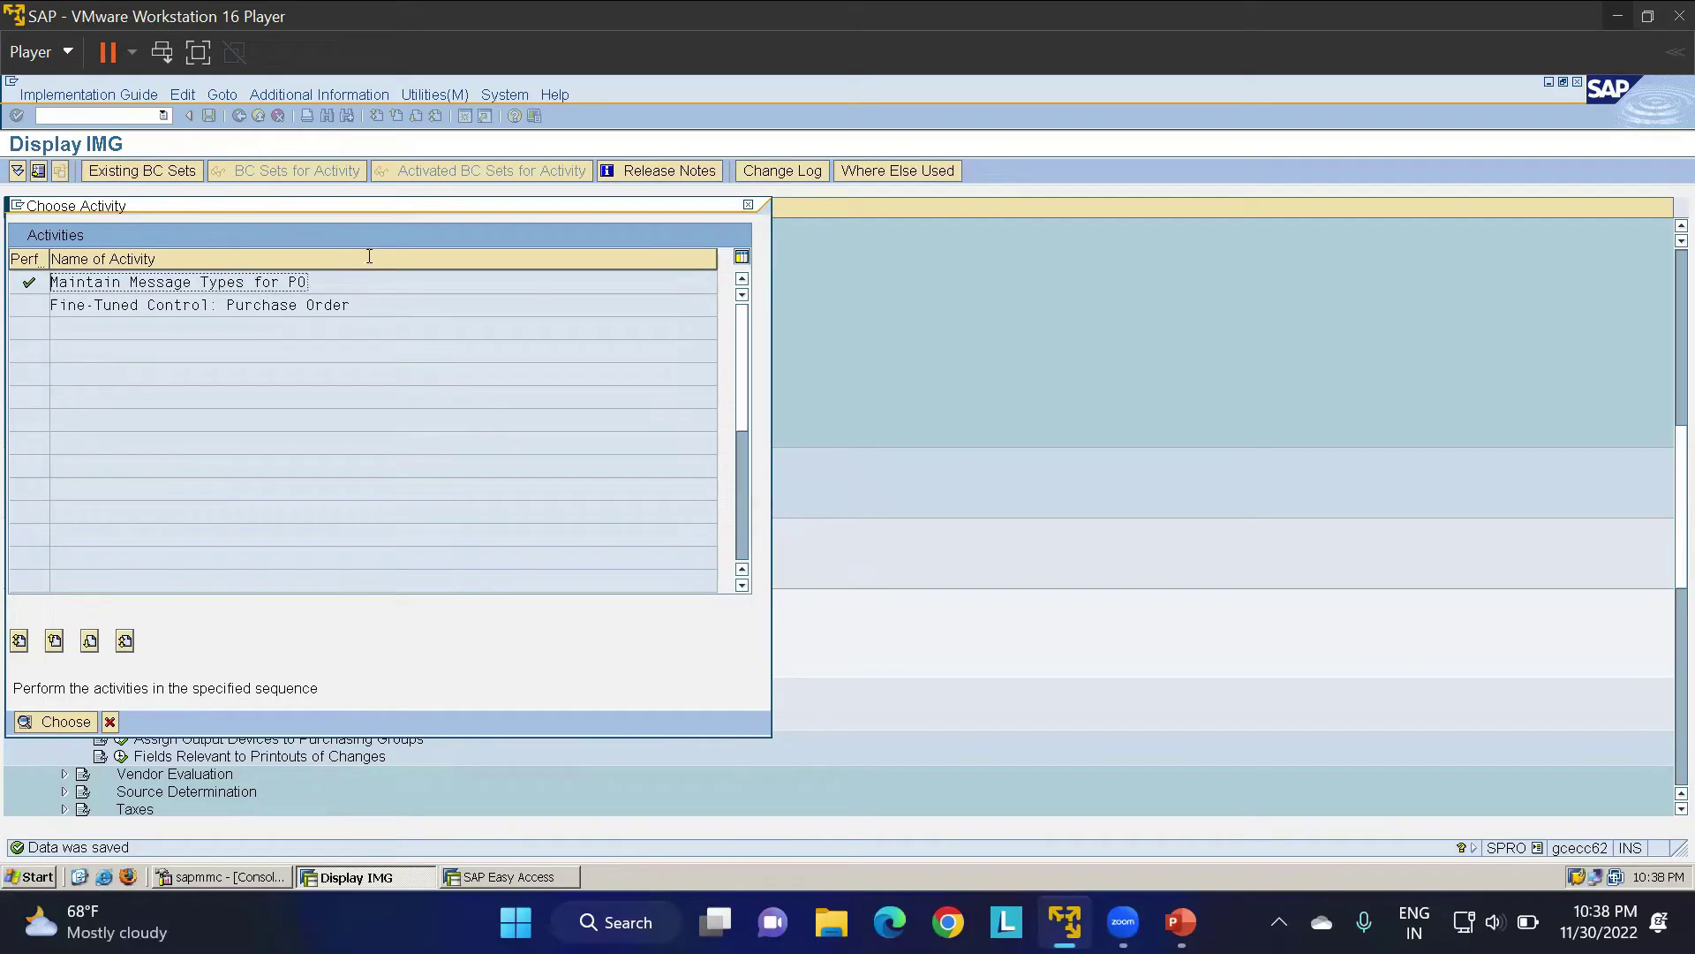
# Leave the message type activities, expand Message Determination Schemas, and open the activity "Maintain Message Determination Schema: Purchase Order"
pyautogui.click(747, 205)
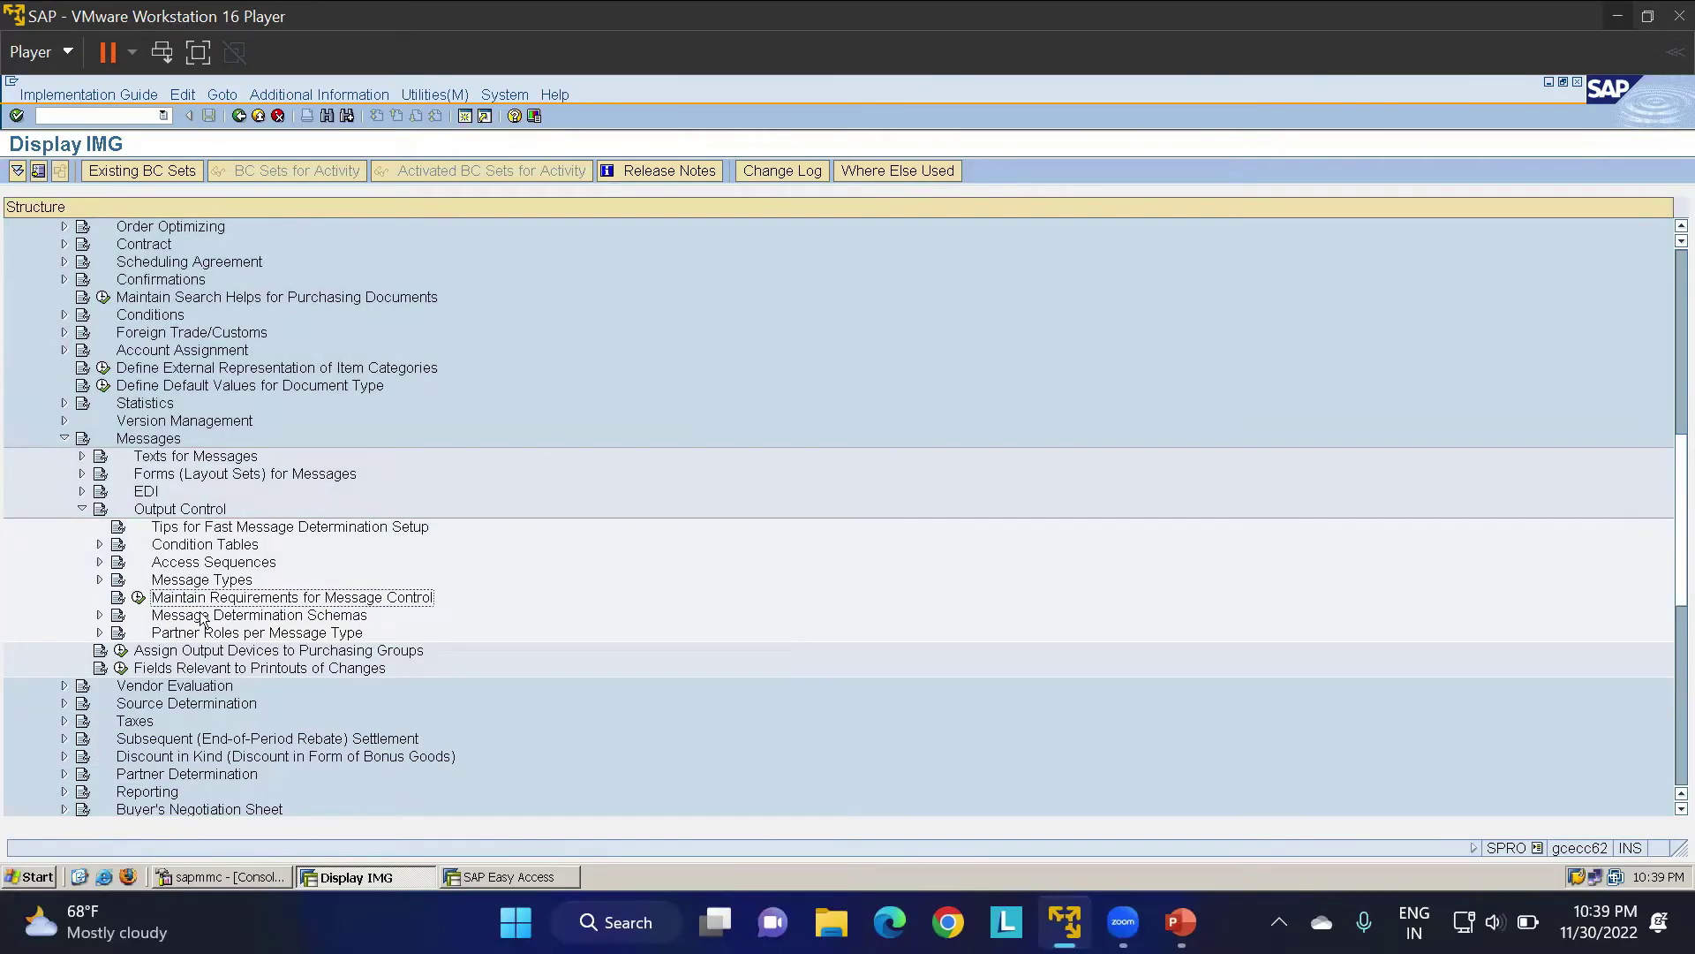
pyautogui.doubleClick(203, 618)
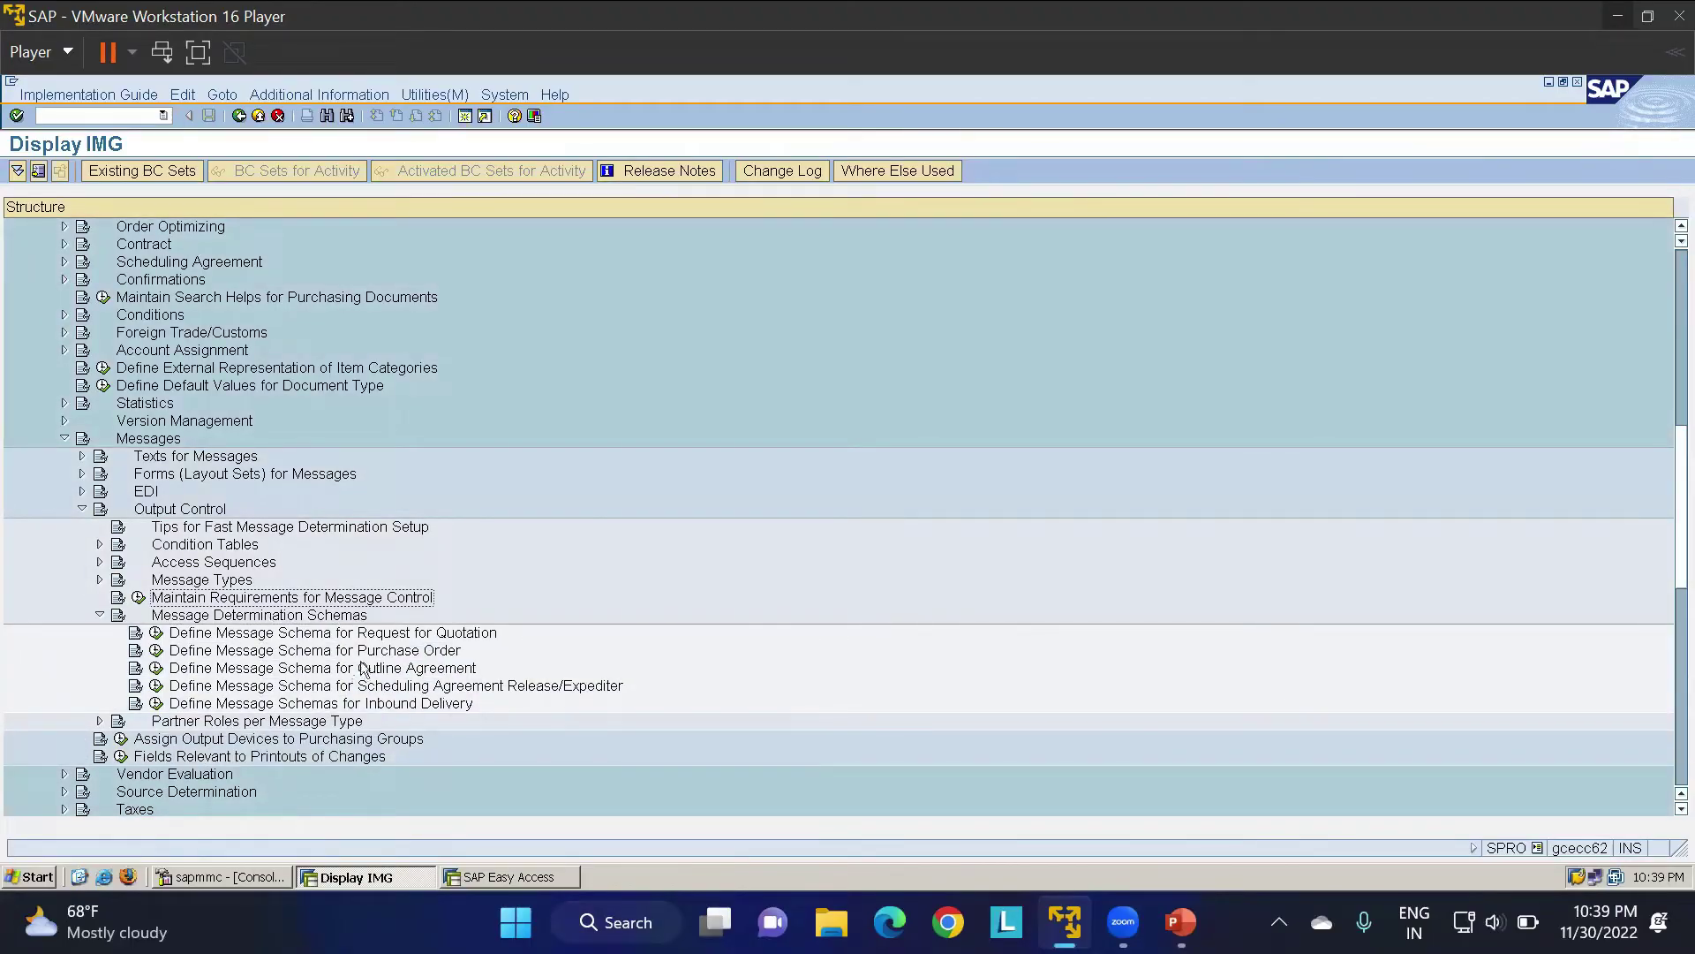
pyautogui.click(156, 650)
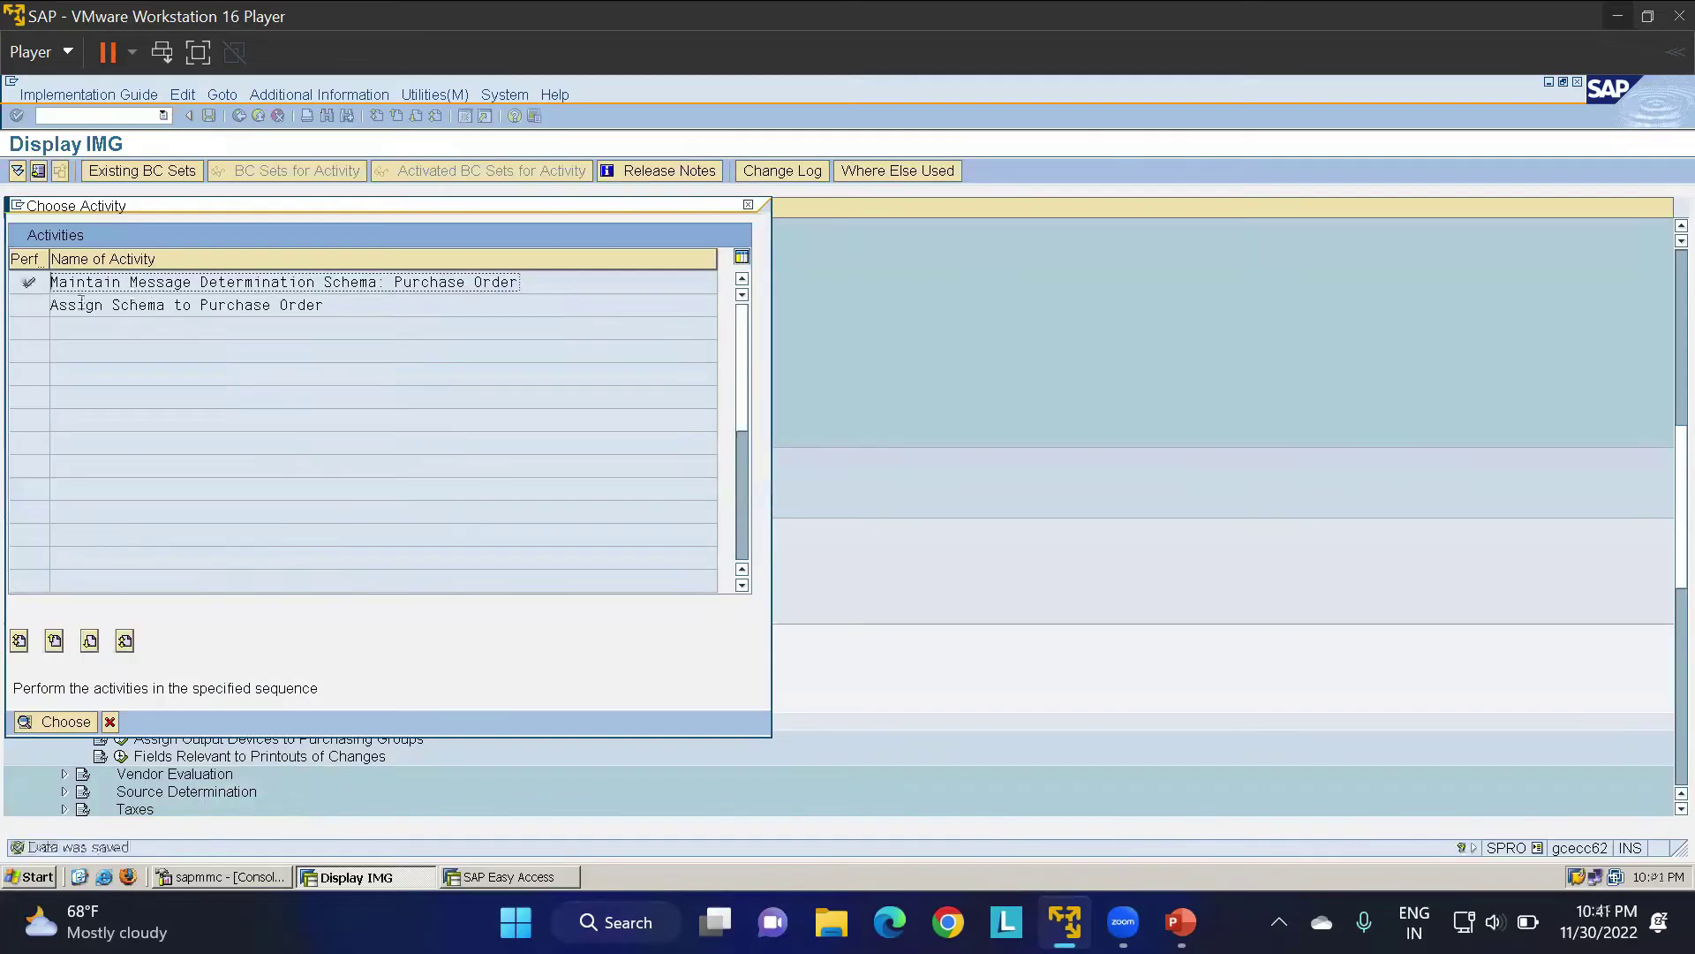
pyautogui.doubleClick(359, 283)
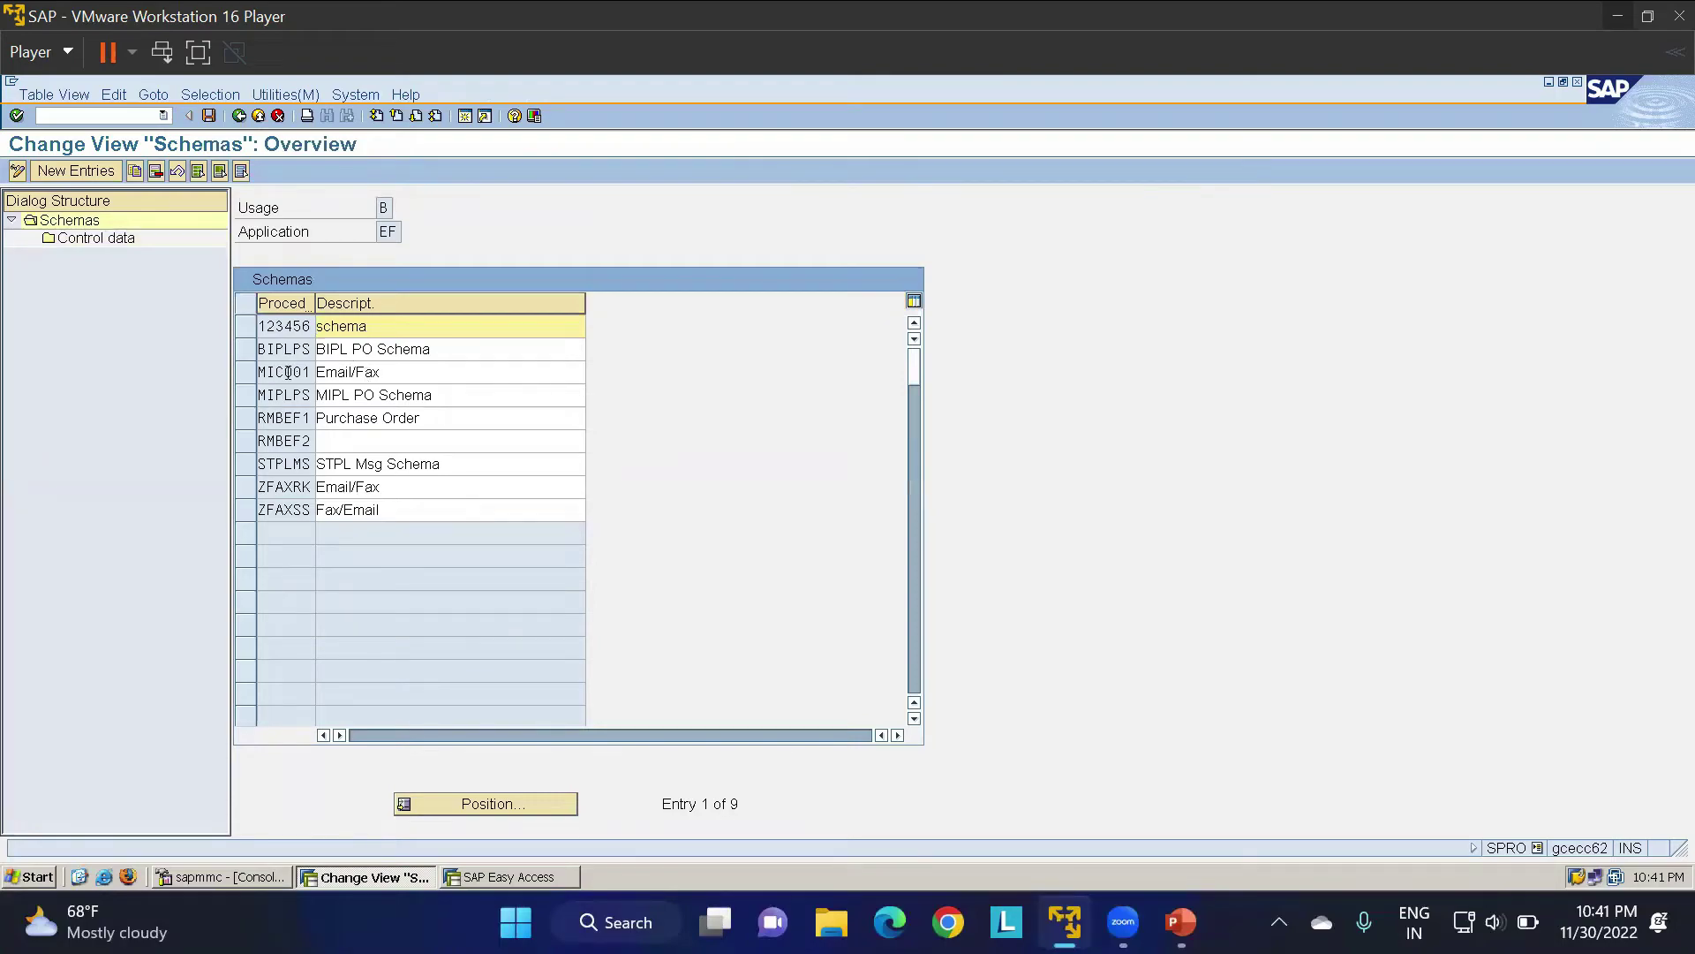
# Copy schema MIPLPS as LT01PS with the description "LT01 PO Schema", including its dependent entries
pyautogui.click(247, 395)
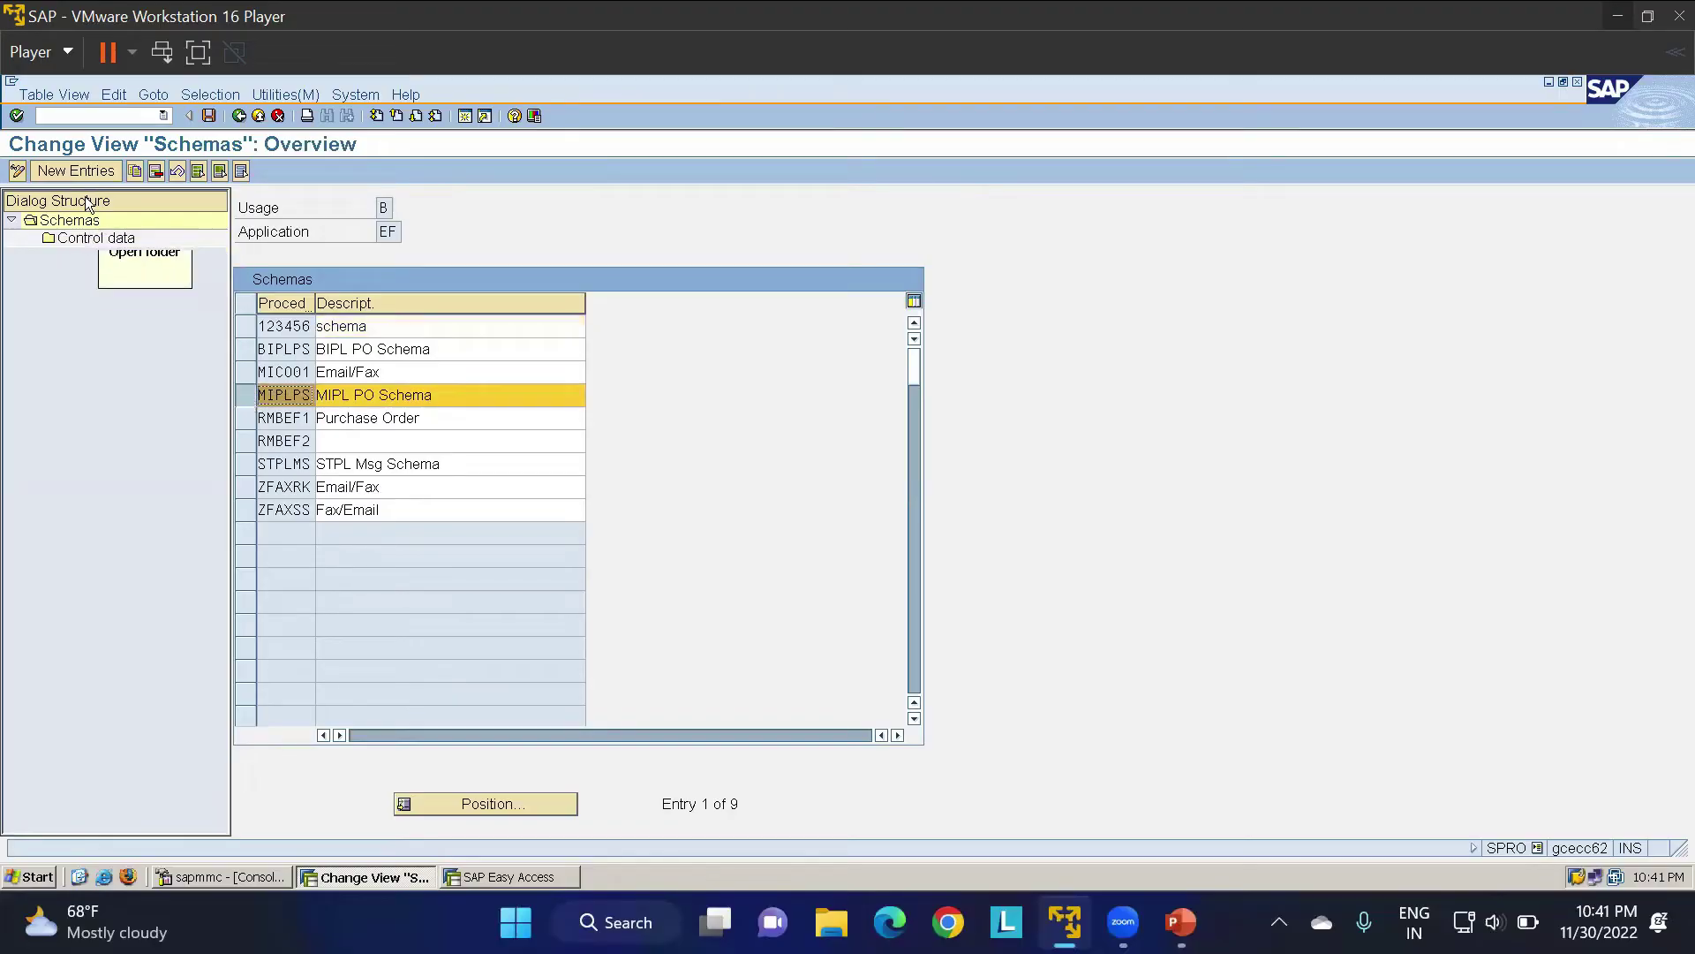
pyautogui.click(135, 173)
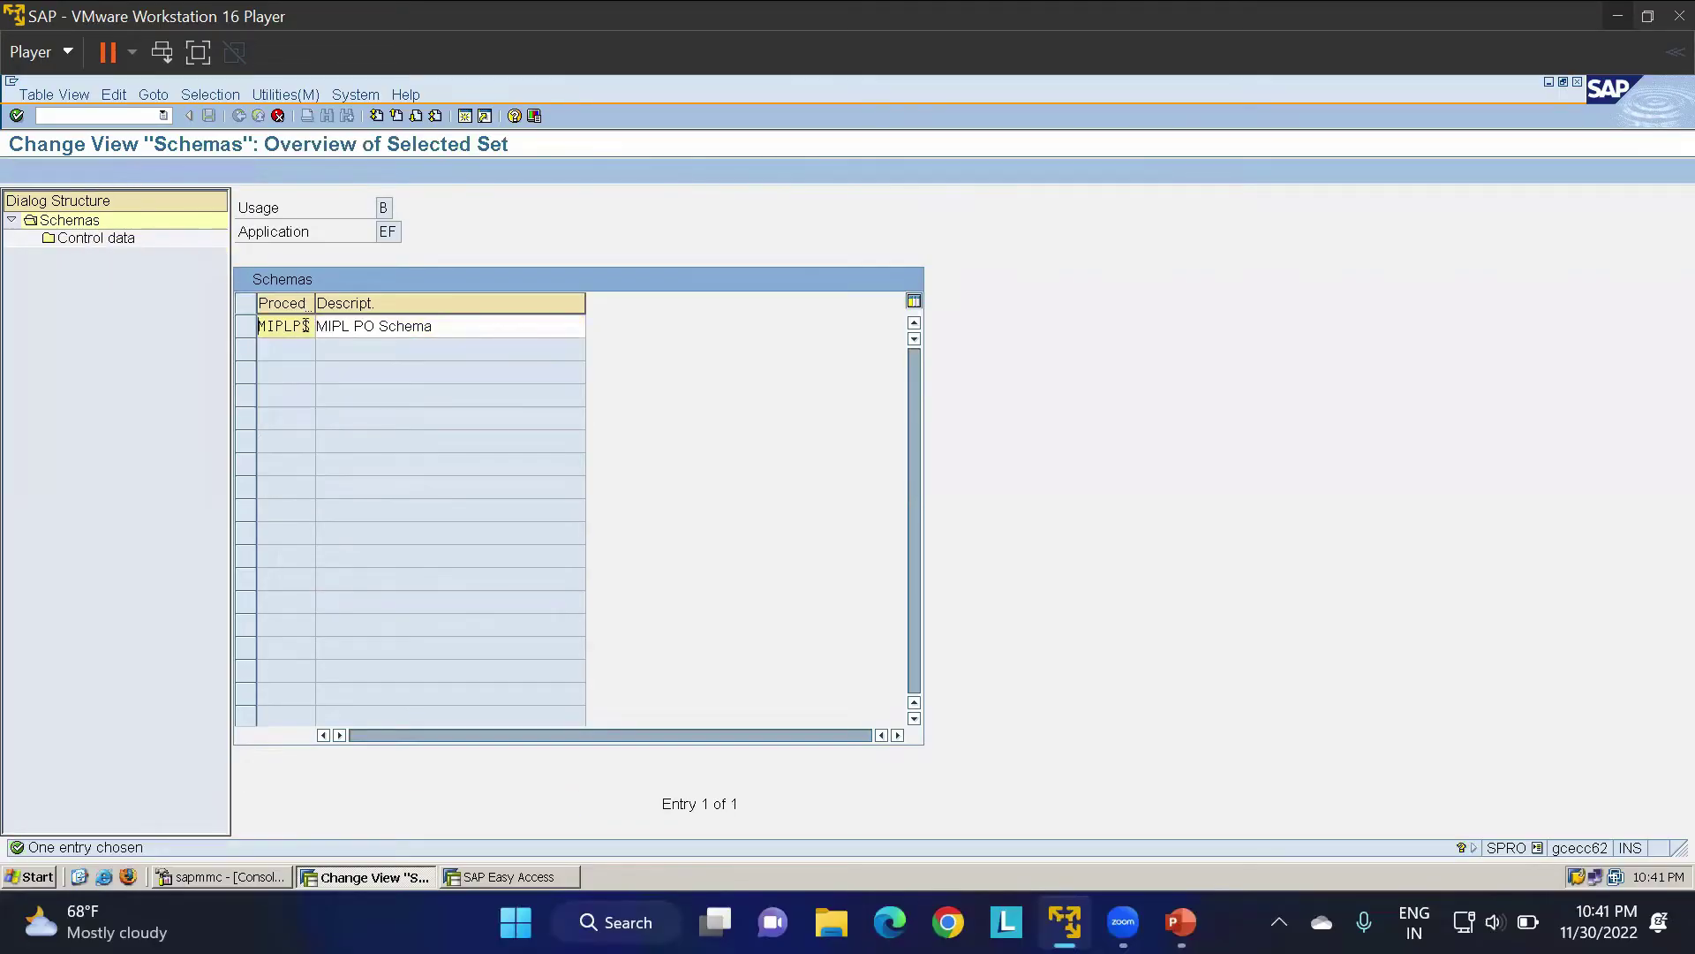
pyautogui.moveTo(285, 328); pyautogui.dragTo(152, 328)
pyautogui.write('LT01')
pyautogui.moveTo(341, 329); pyautogui.dragTo(271, 326)
pyautogui.write('LT01')
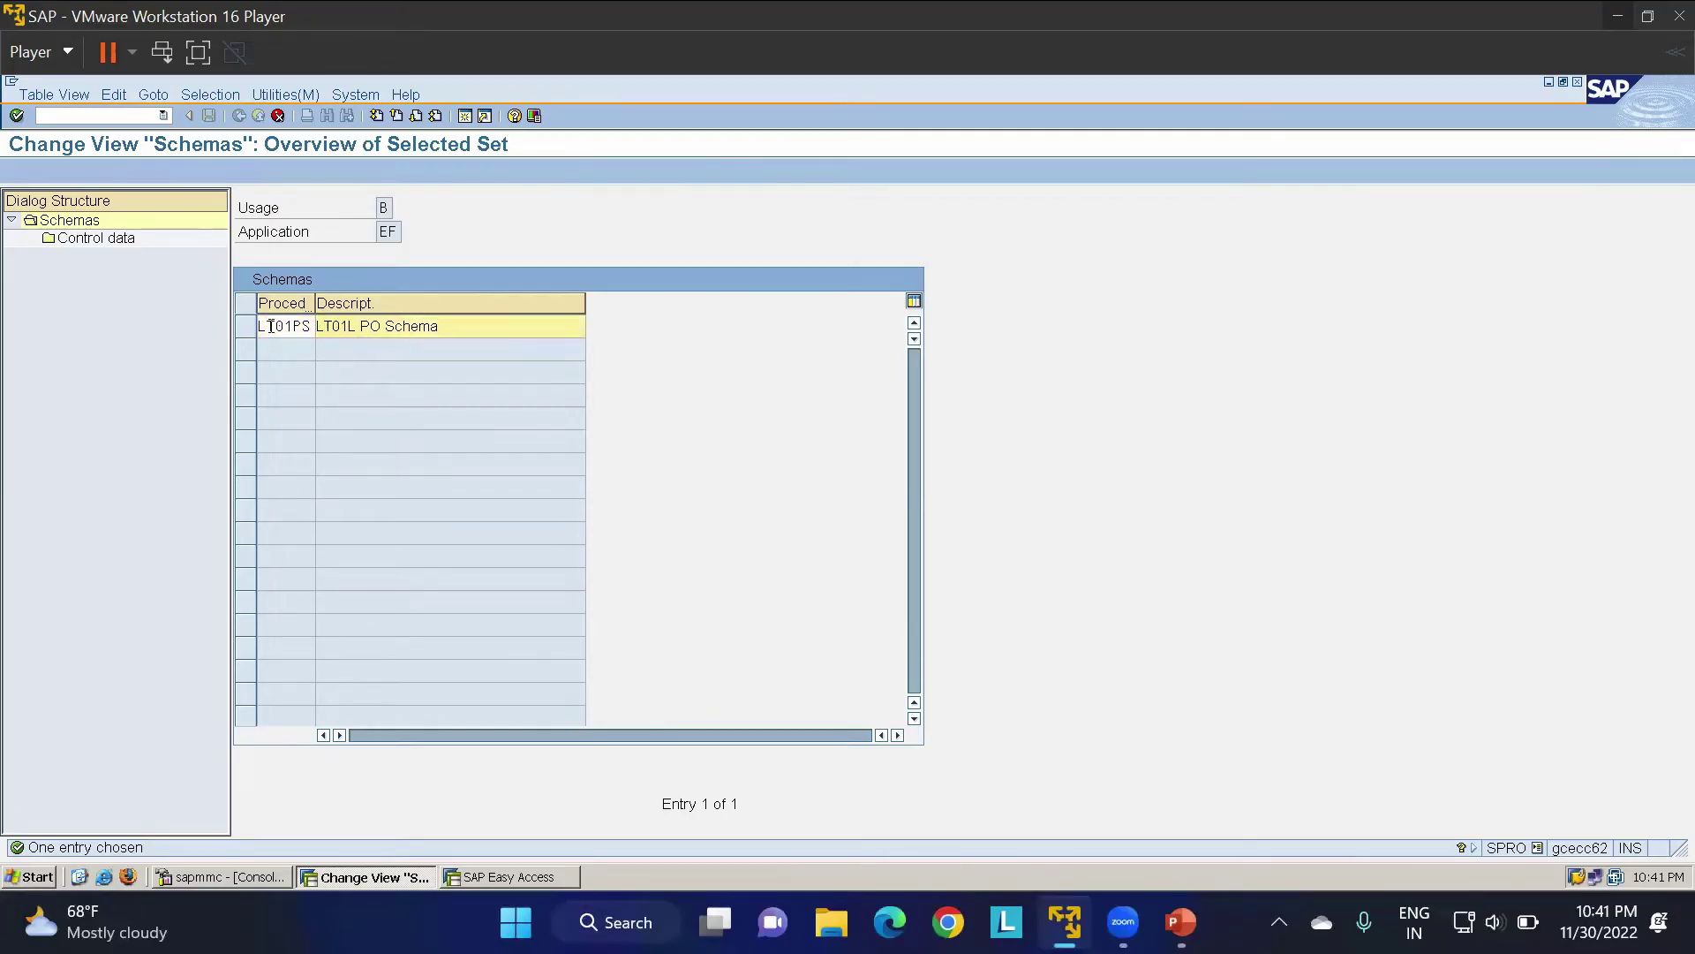
pyautogui.press('Delete')
pyautogui.press('Return')
pyautogui.click(643, 378)
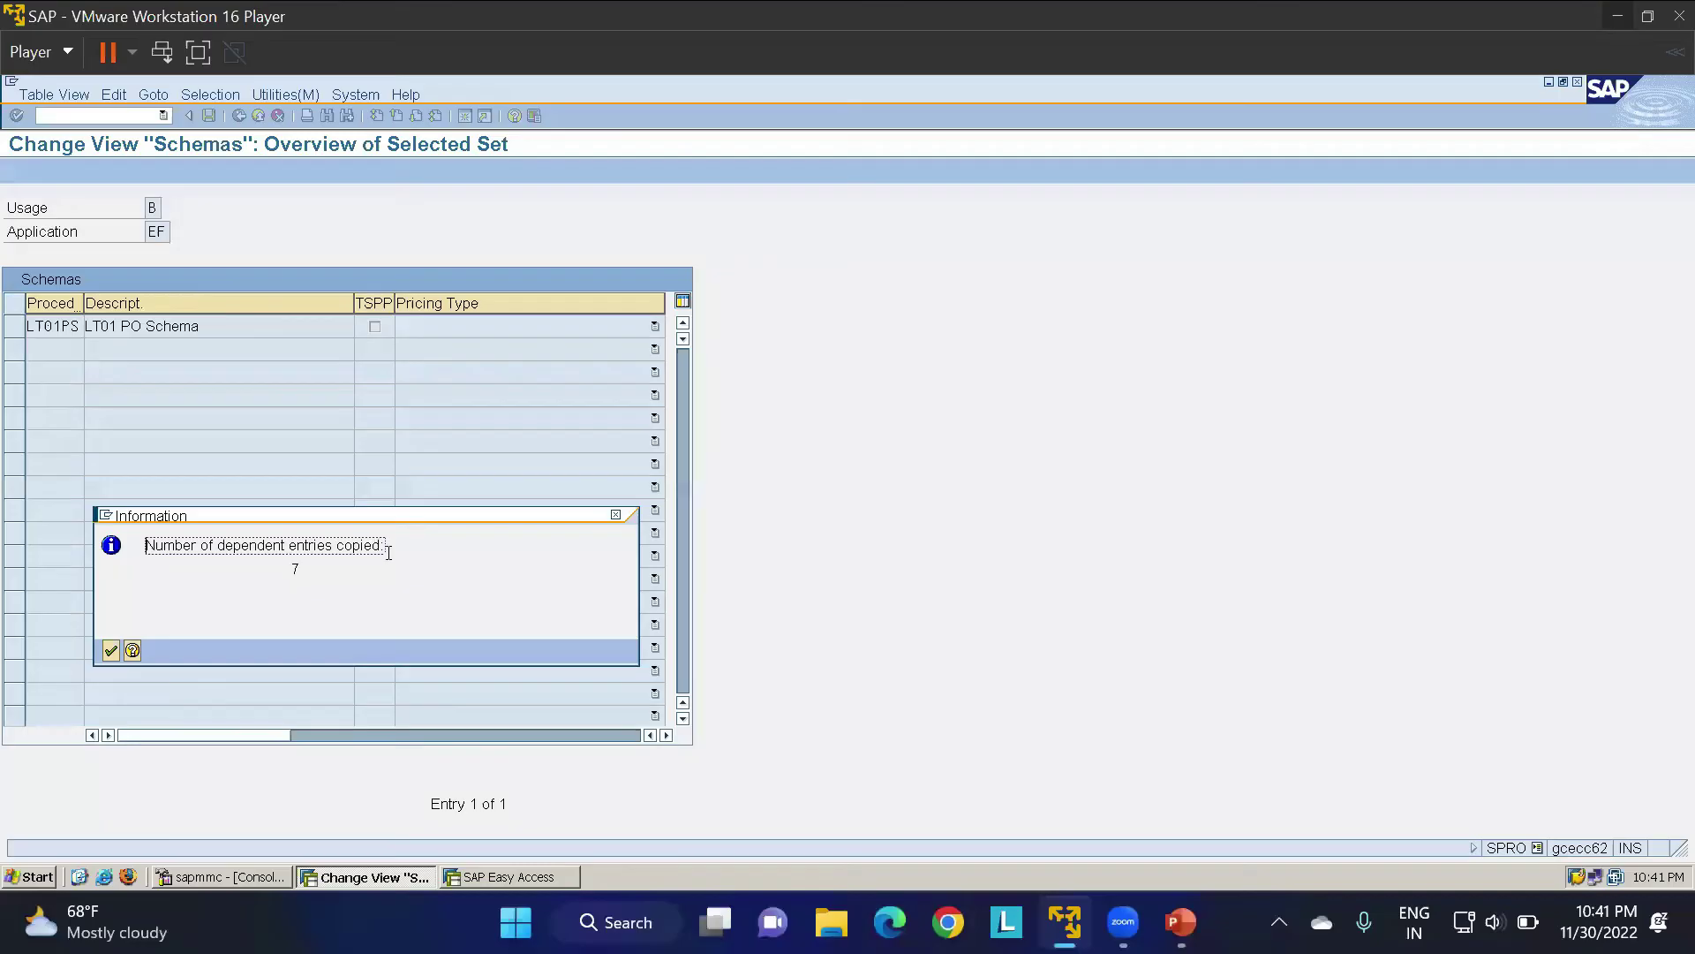
pyautogui.click(111, 651)
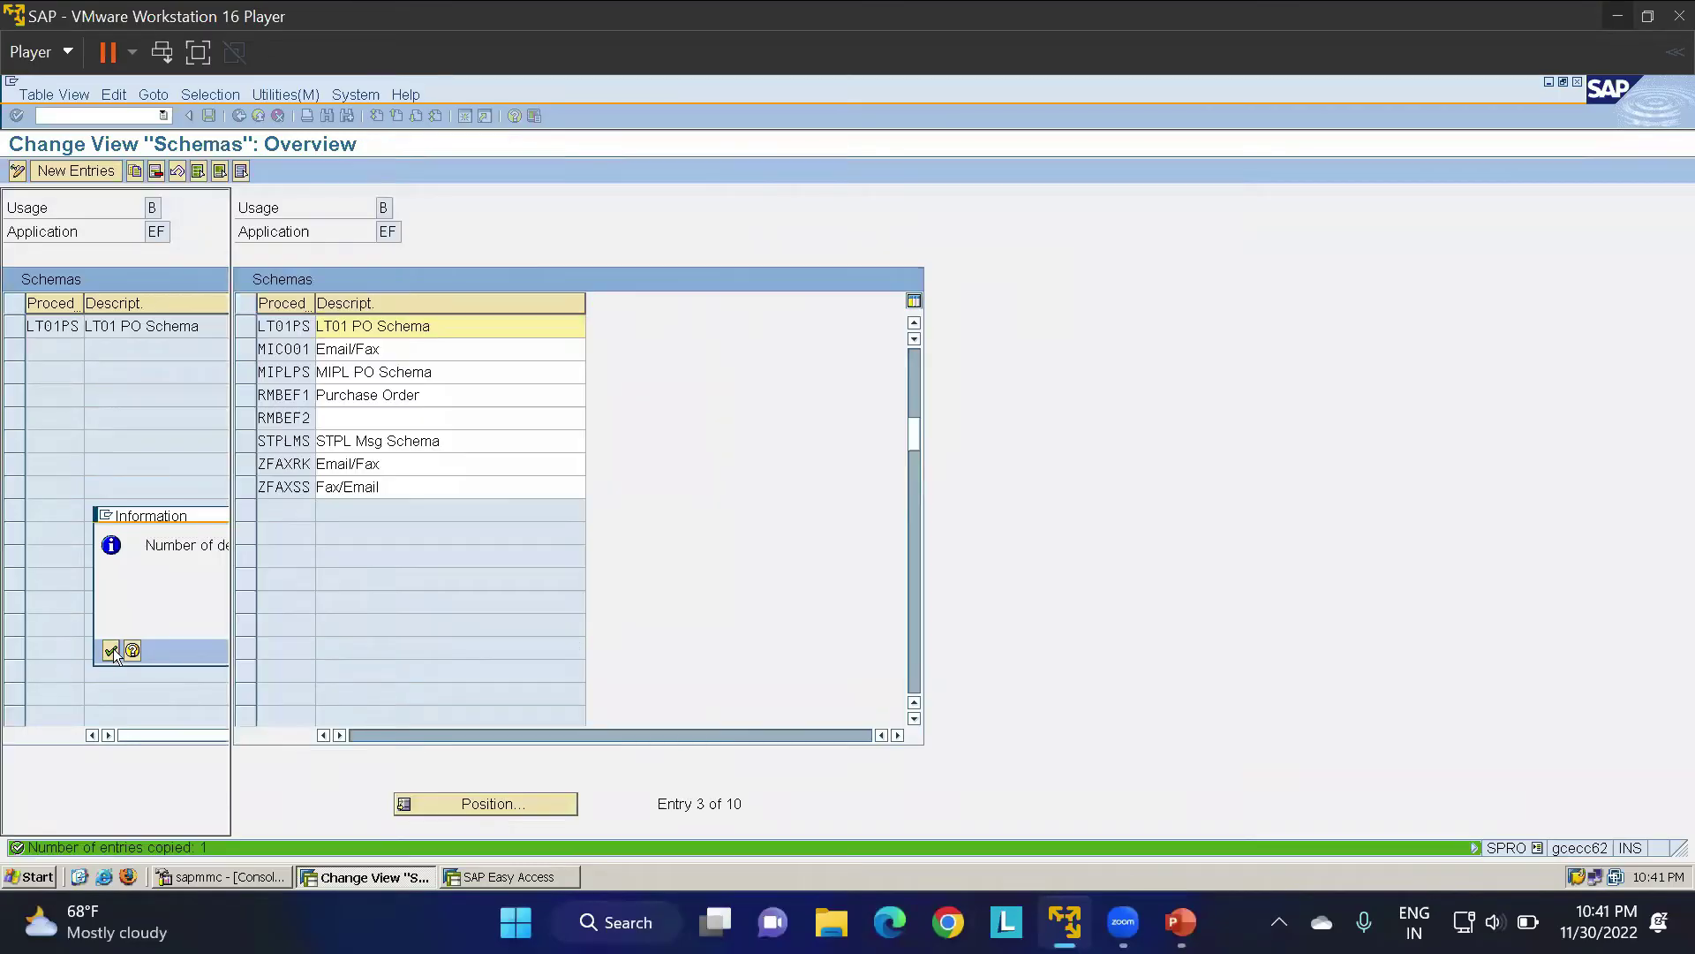
# Examine the control data of schema LT01PS, especially the step 80 entry for output type LNEU
pyautogui.click(238, 326)
pyautogui.doubleClick(103, 238)
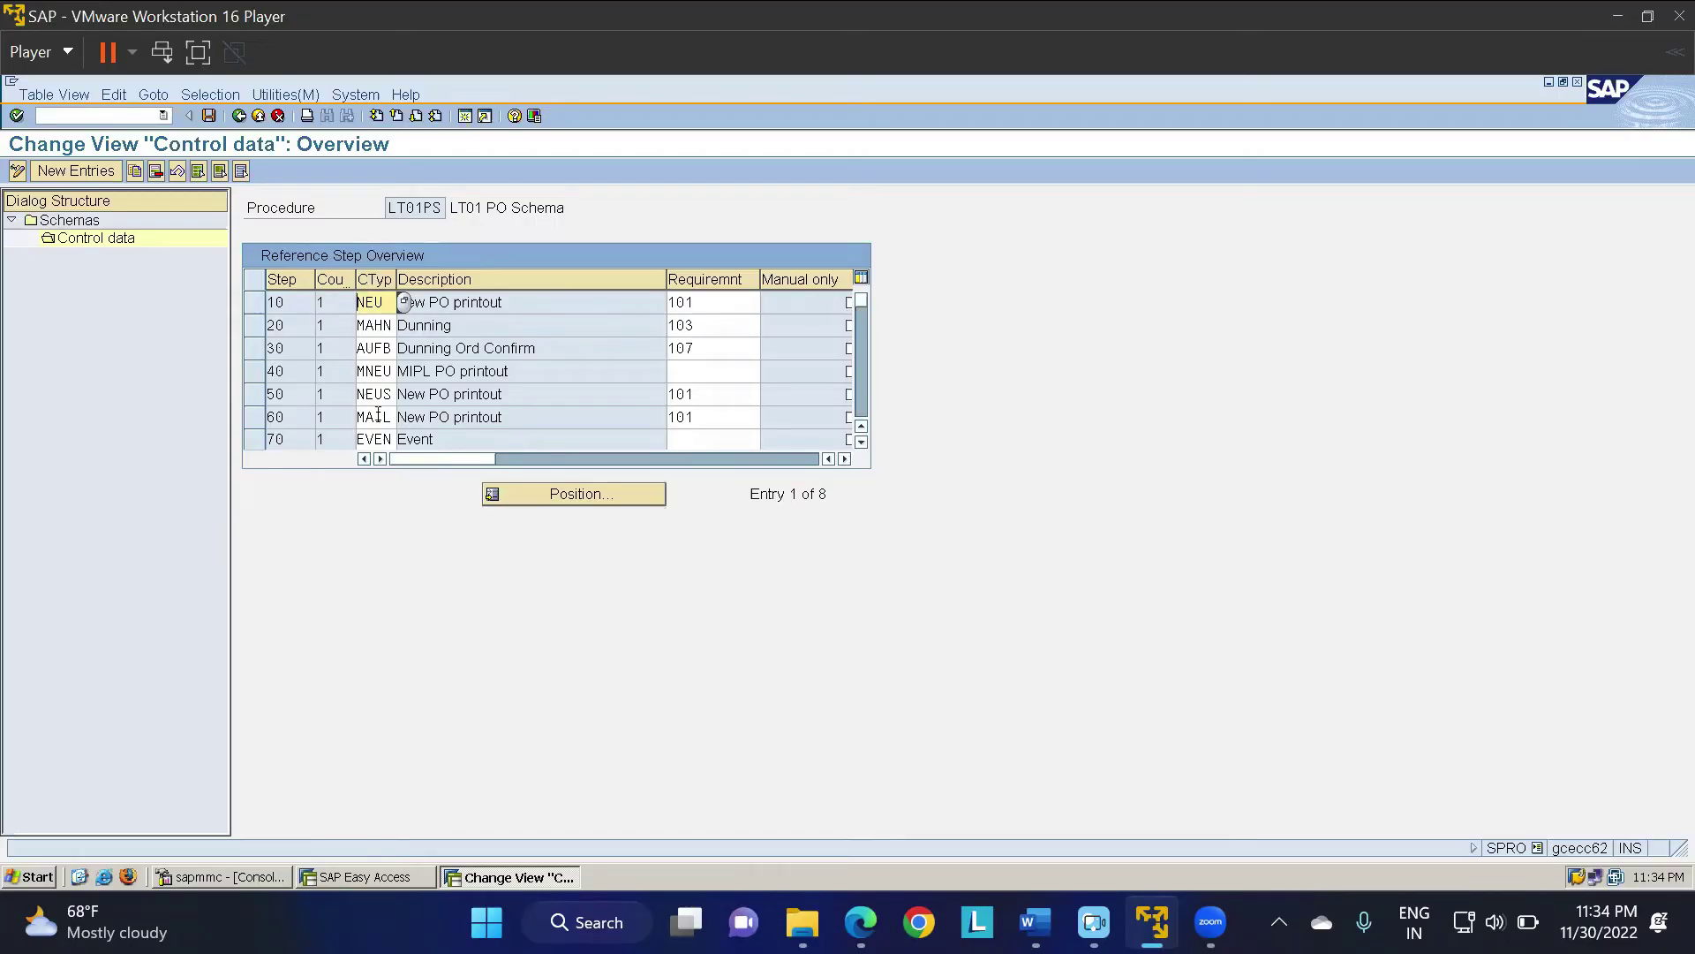
pyautogui.scroll(-1, 392, 415)
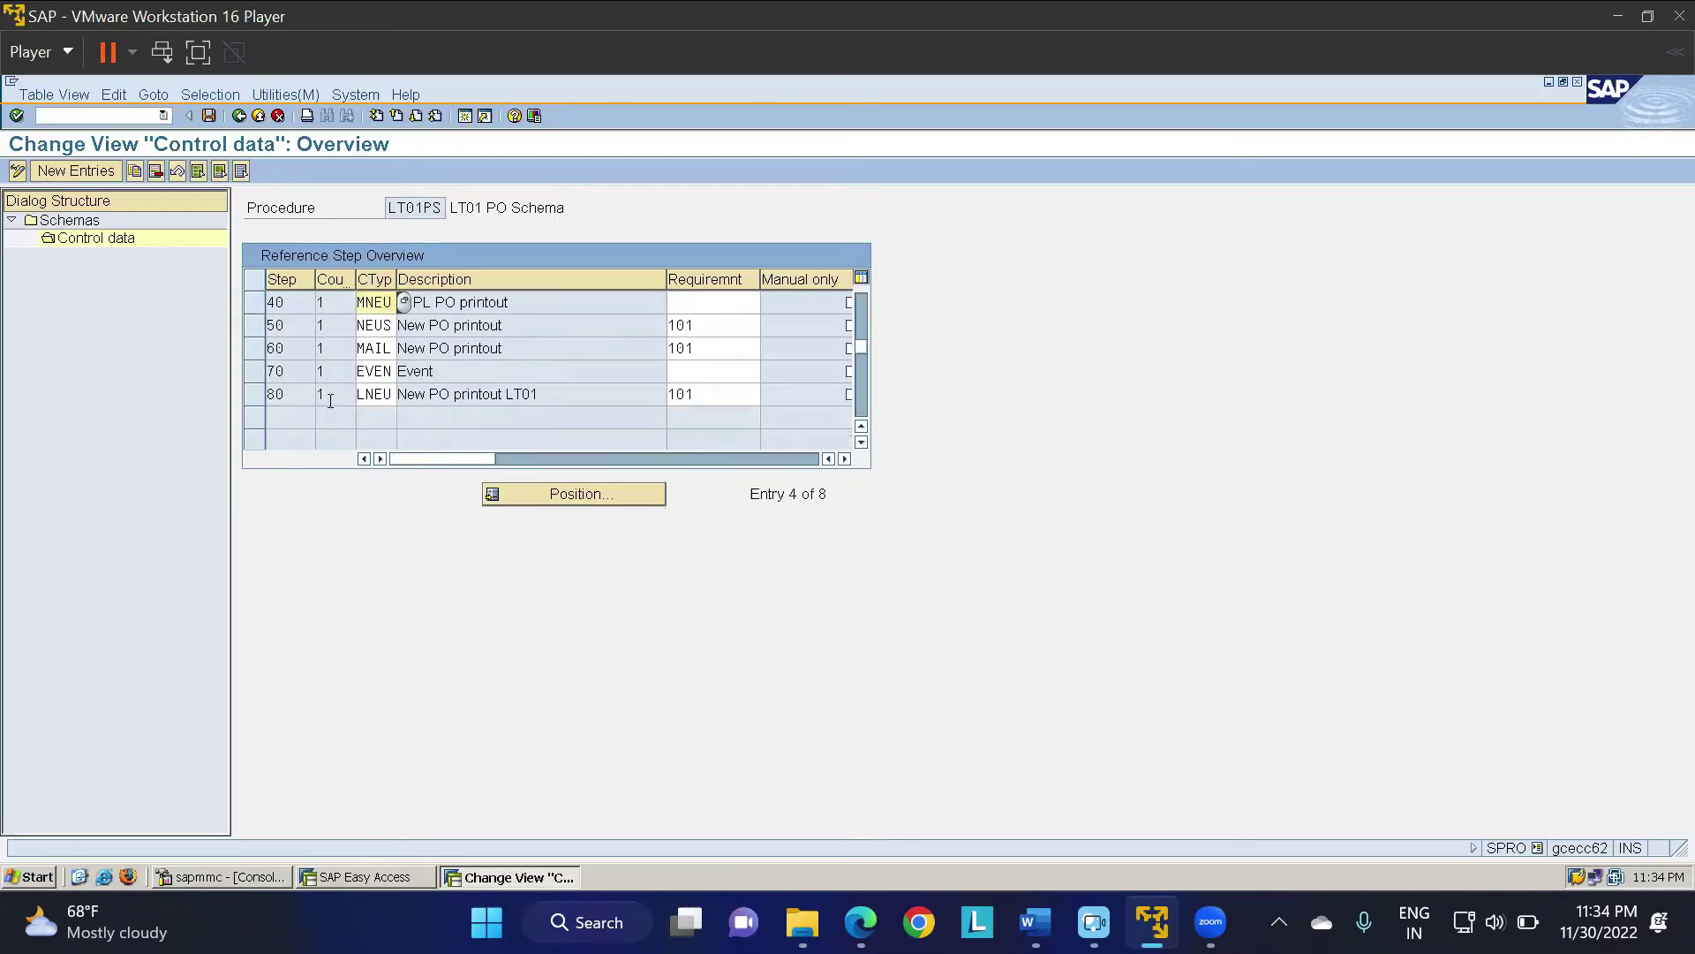
pyautogui.doubleClick(274, 394)
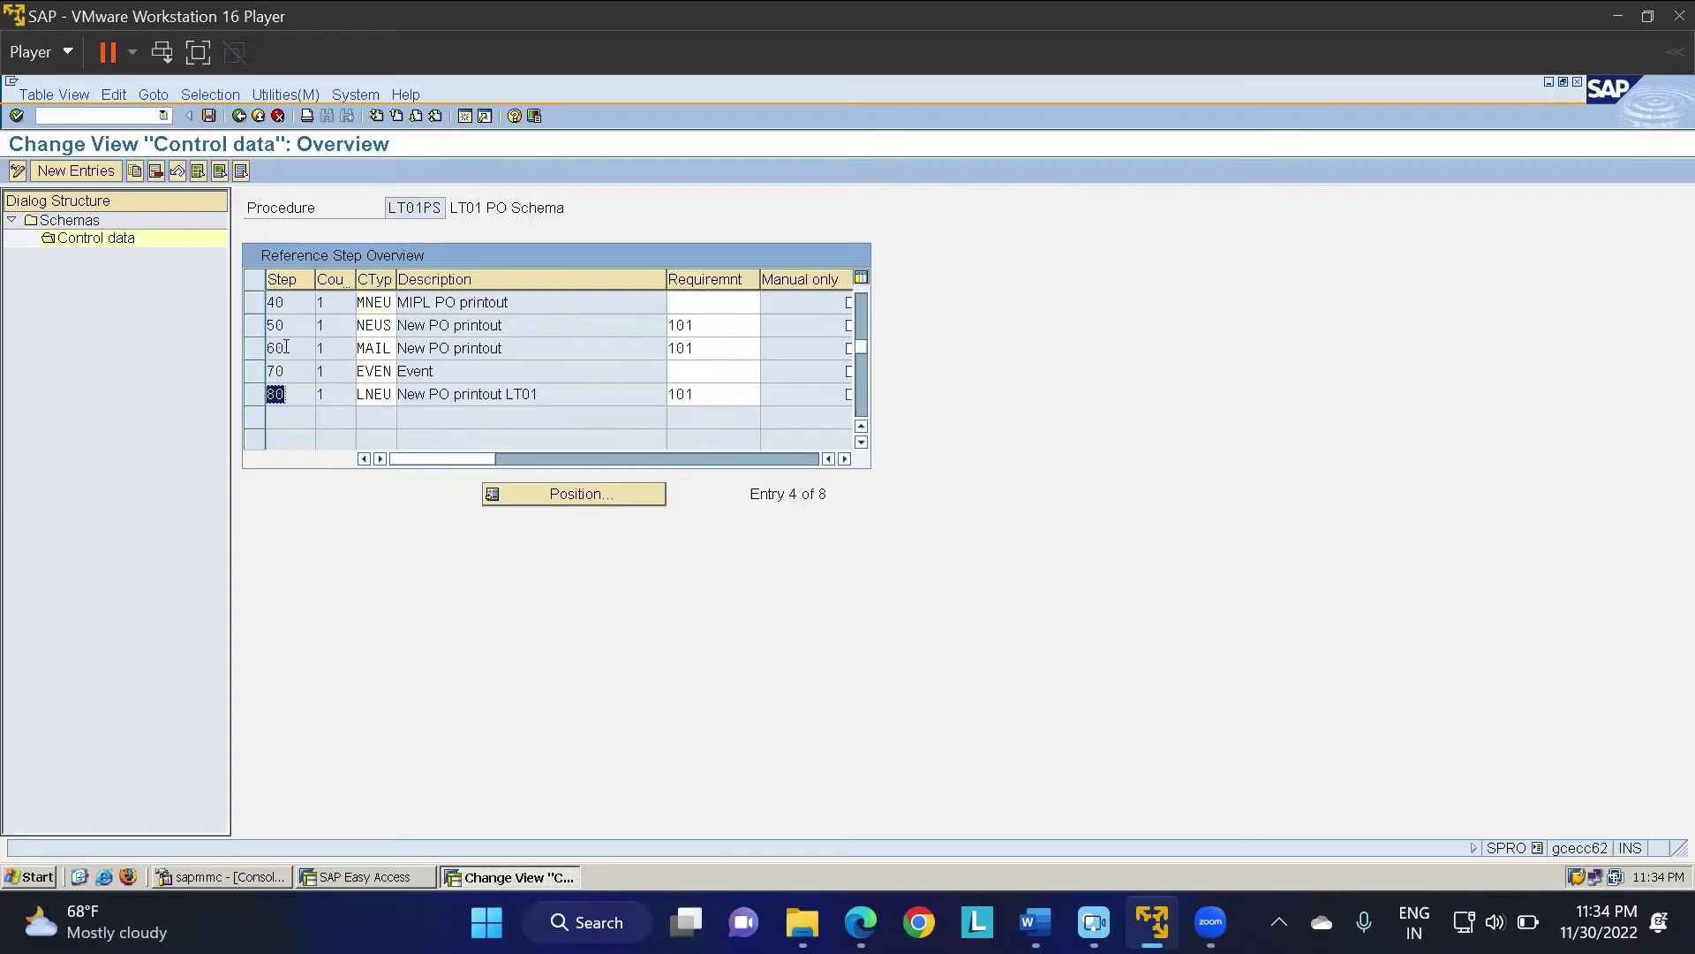
pyautogui.doubleClick(348, 394)
pyautogui.click(257, 392)
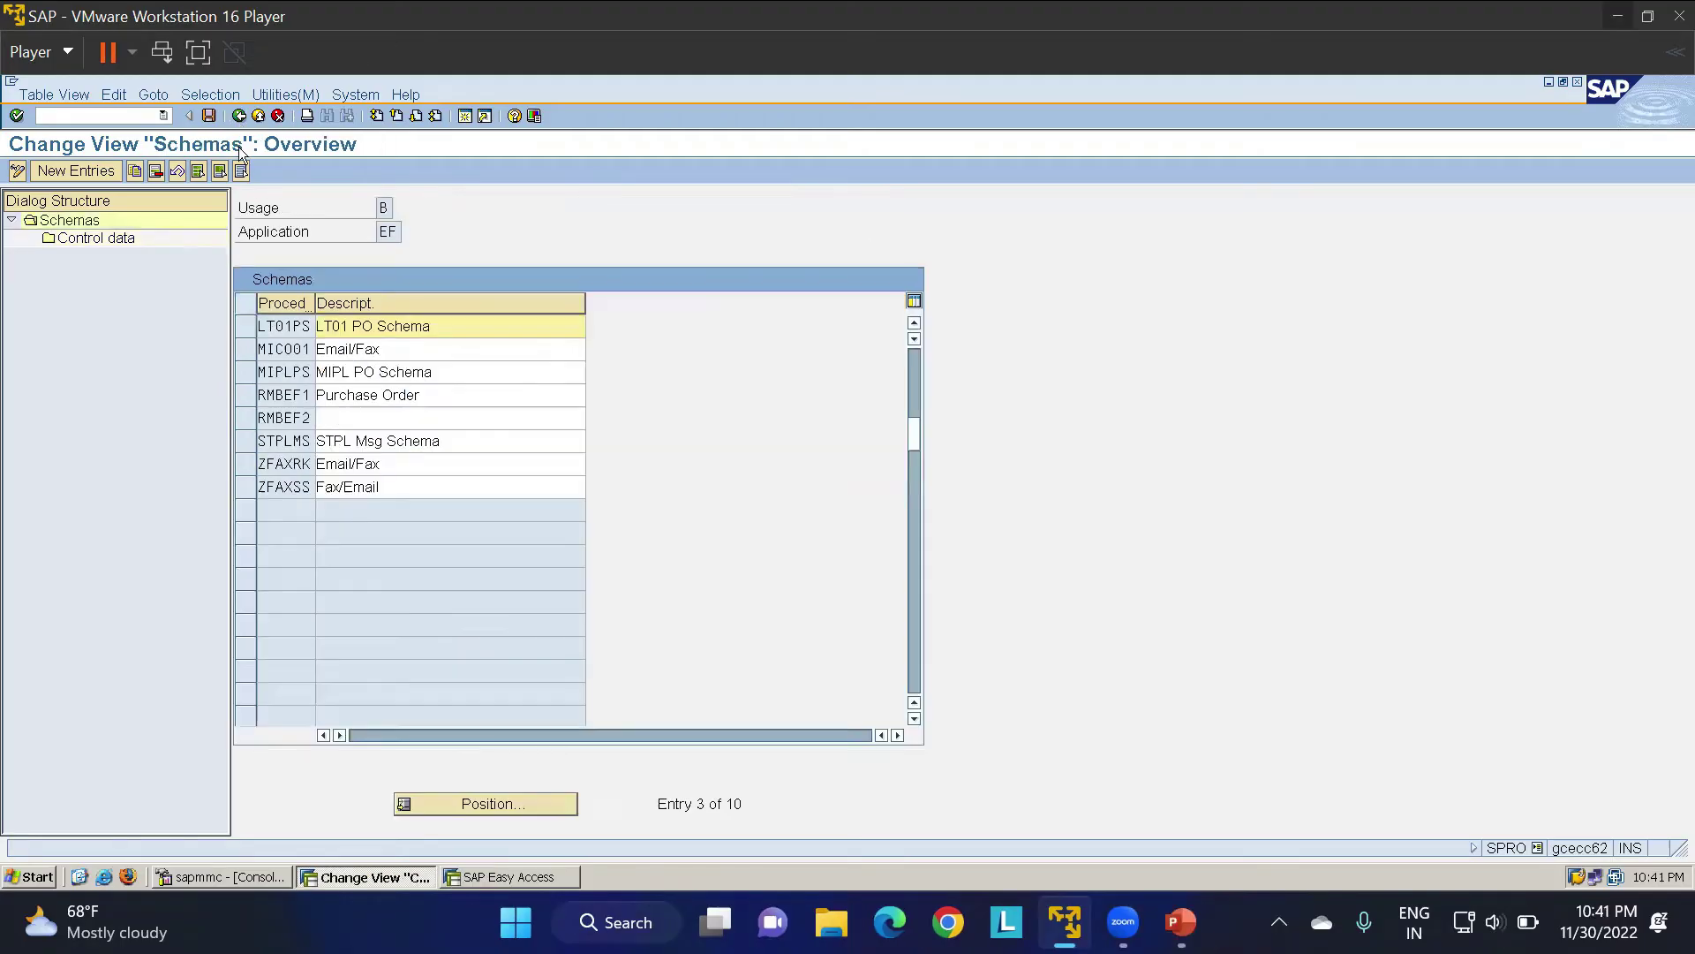
# Save the new schema and open the activity "Assign Schema to Purchase Order"
pyautogui.click(210, 115)
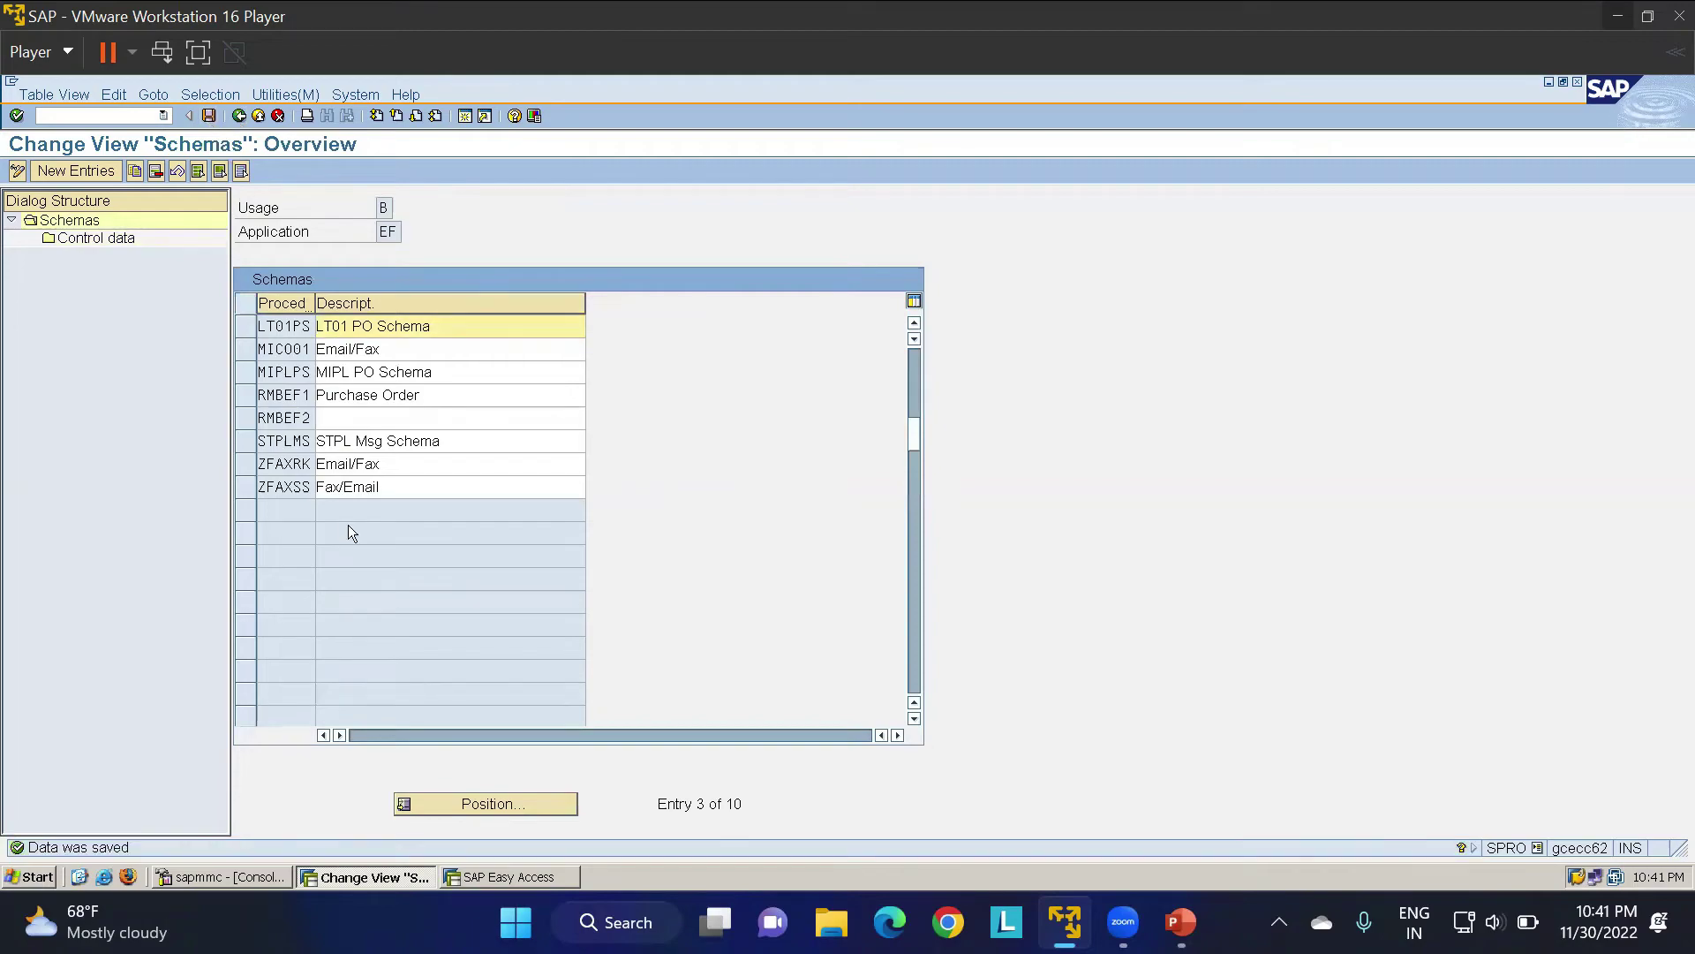
pyautogui.click(258, 117)
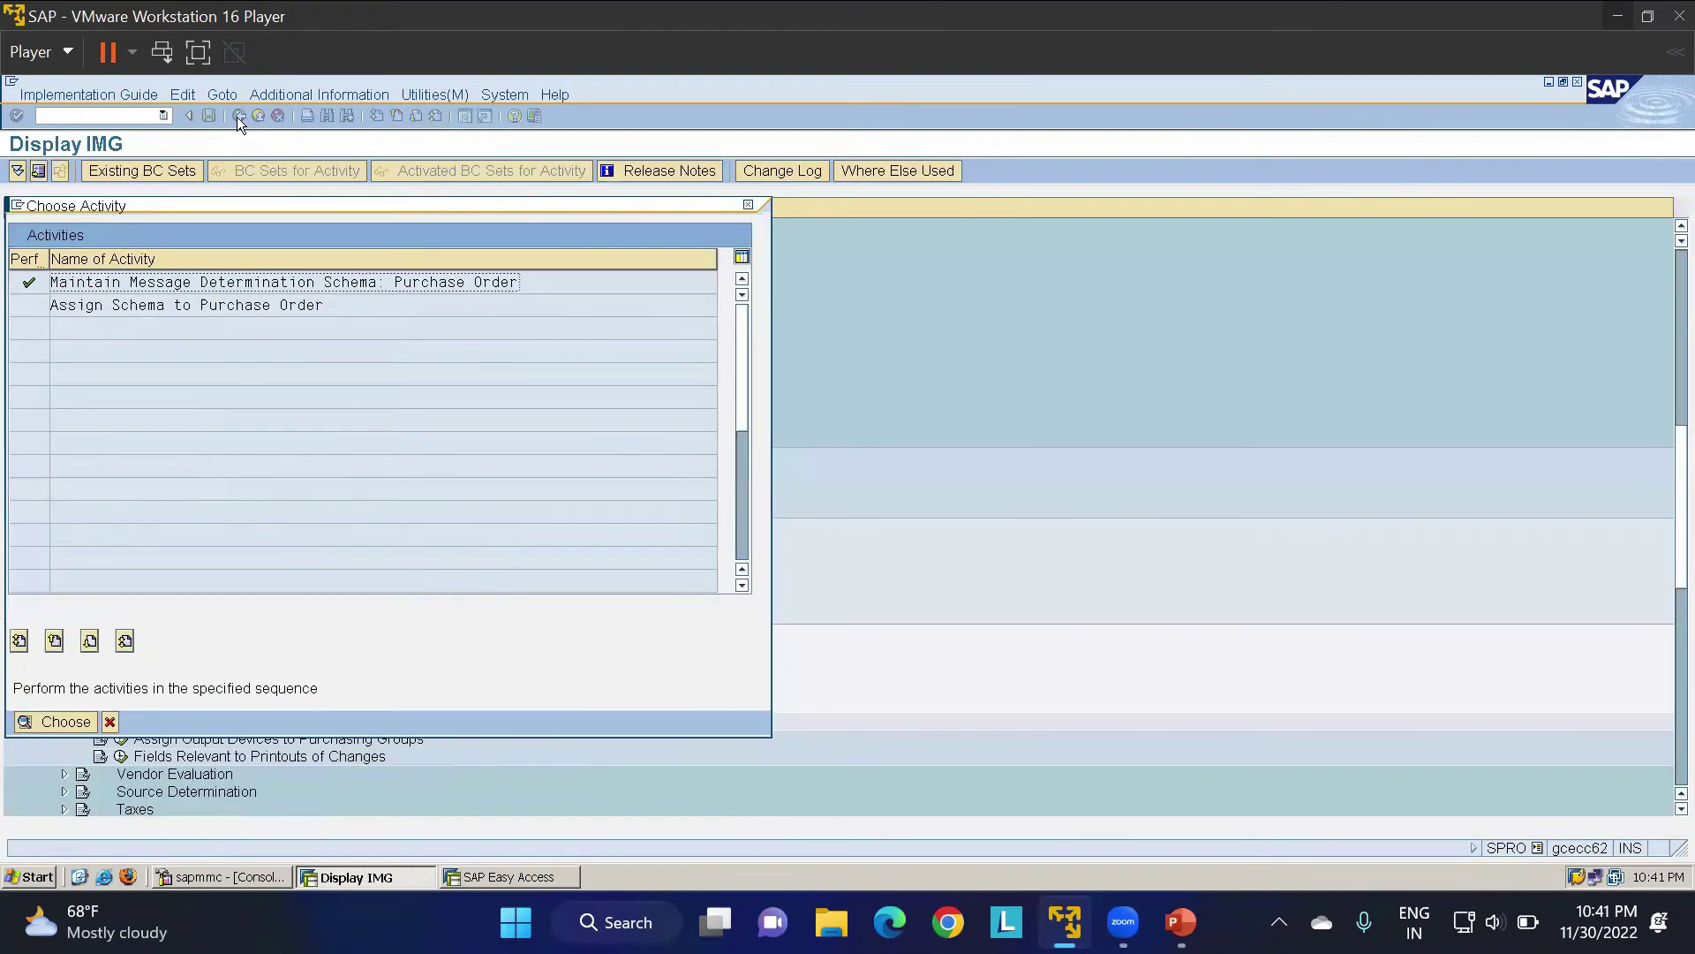
pyautogui.doubleClick(242, 306)
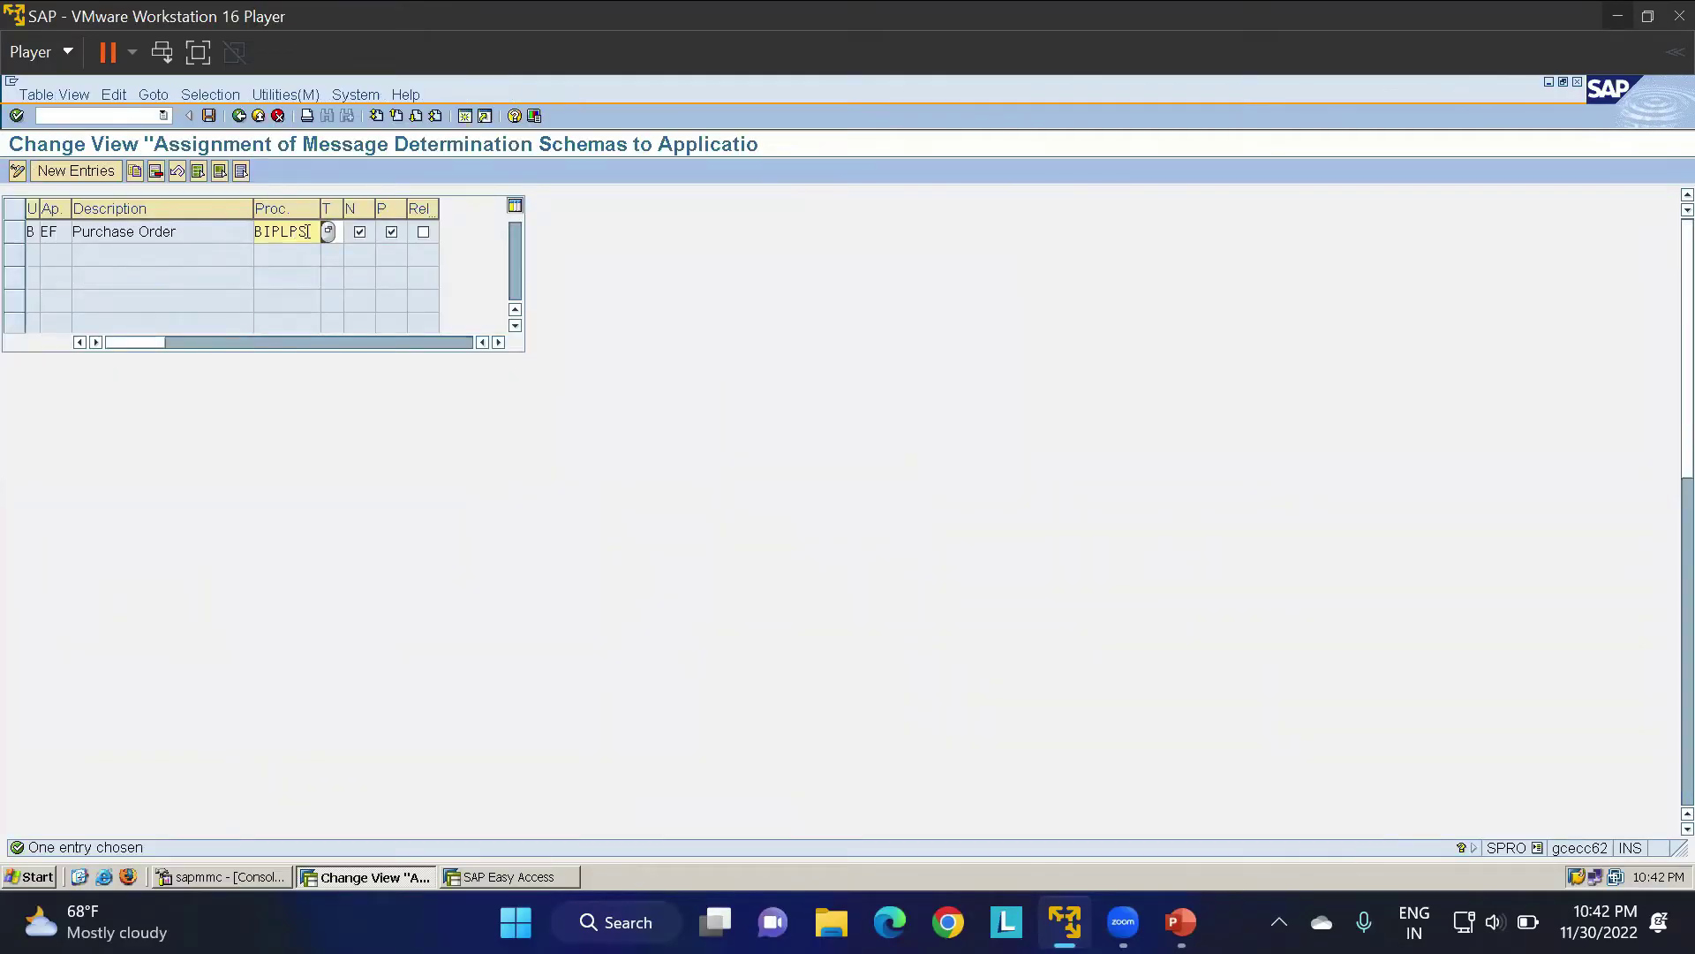
# Assign schema LT01PS to the Purchase Order application with transmission time-spot 4 (send immediately when saving) and save the assignment
pyautogui.moveTo(309, 231); pyautogui.dragTo(210, 241)
pyautogui.write('LT01PS')
pyautogui.press('Return')
pyautogui.click(340, 230)
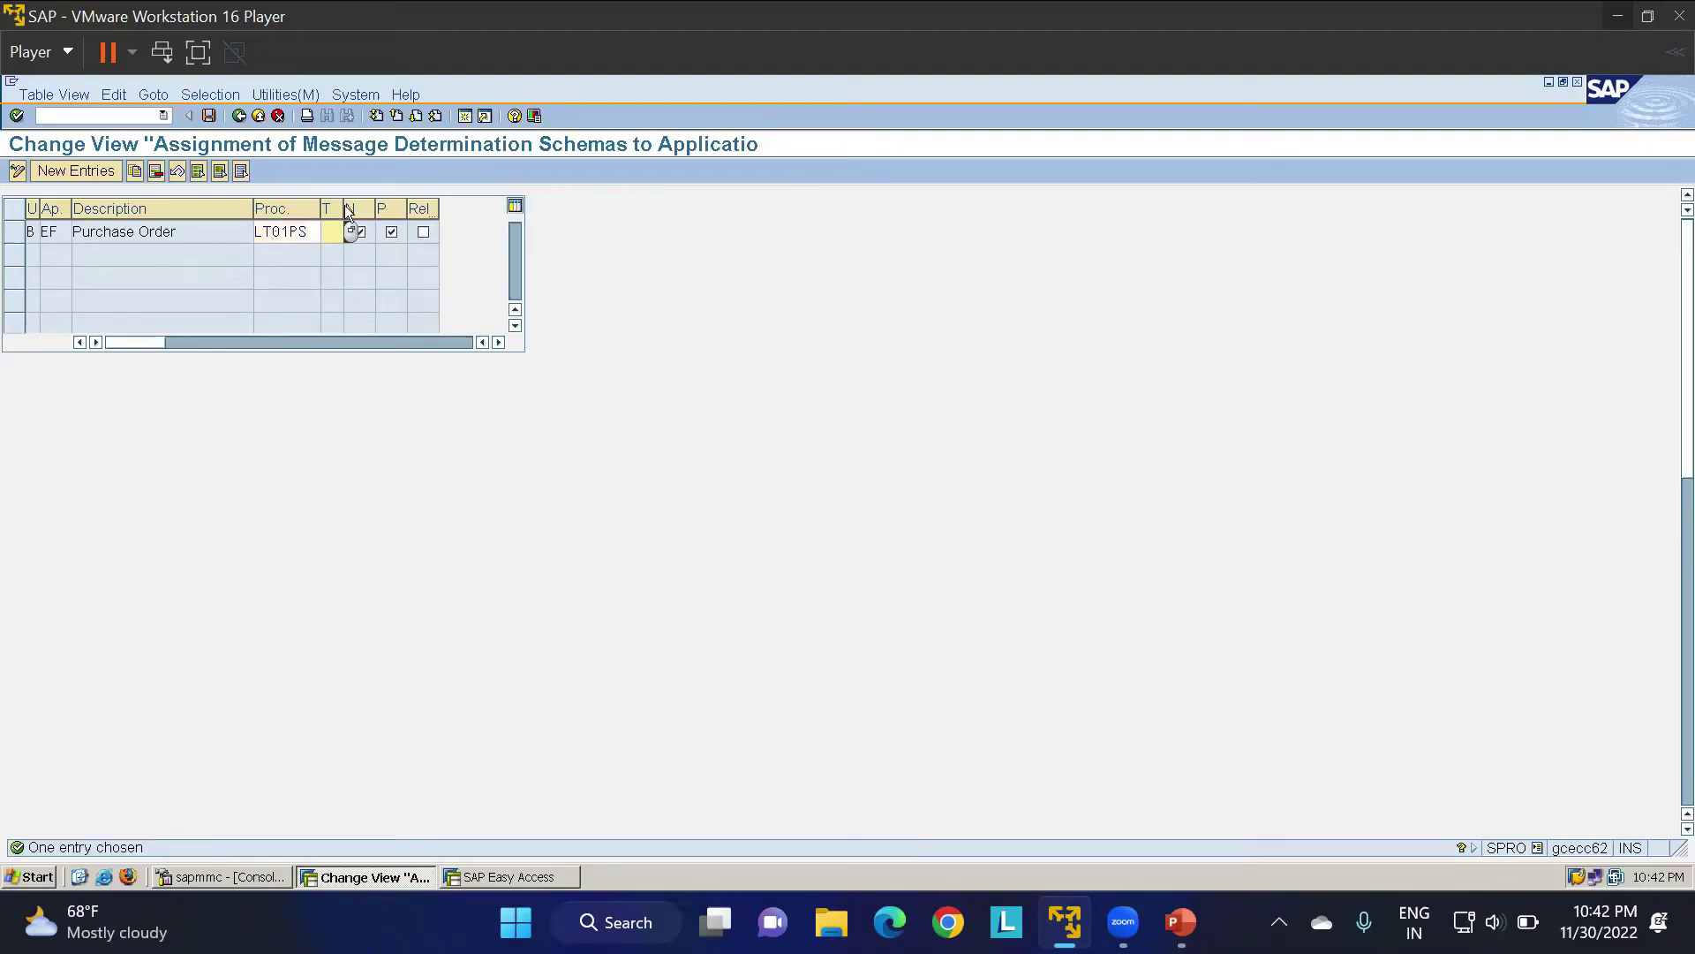
pyautogui.click(351, 231)
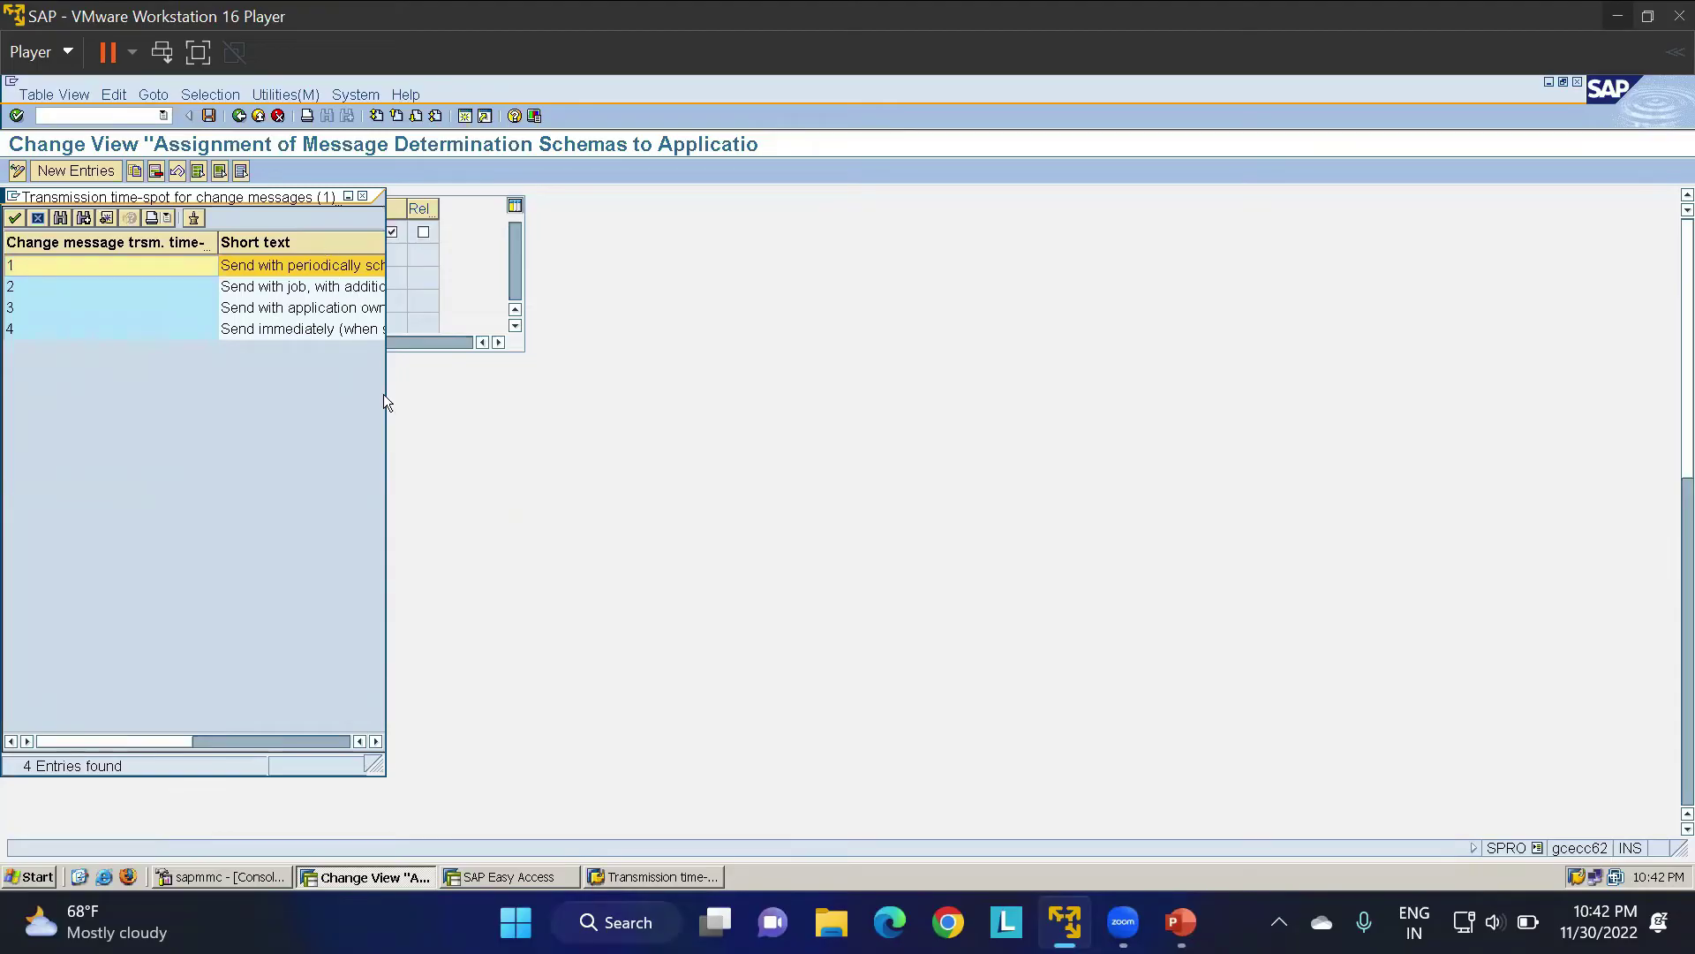
pyautogui.moveTo(385, 388); pyautogui.dragTo(617, 382)
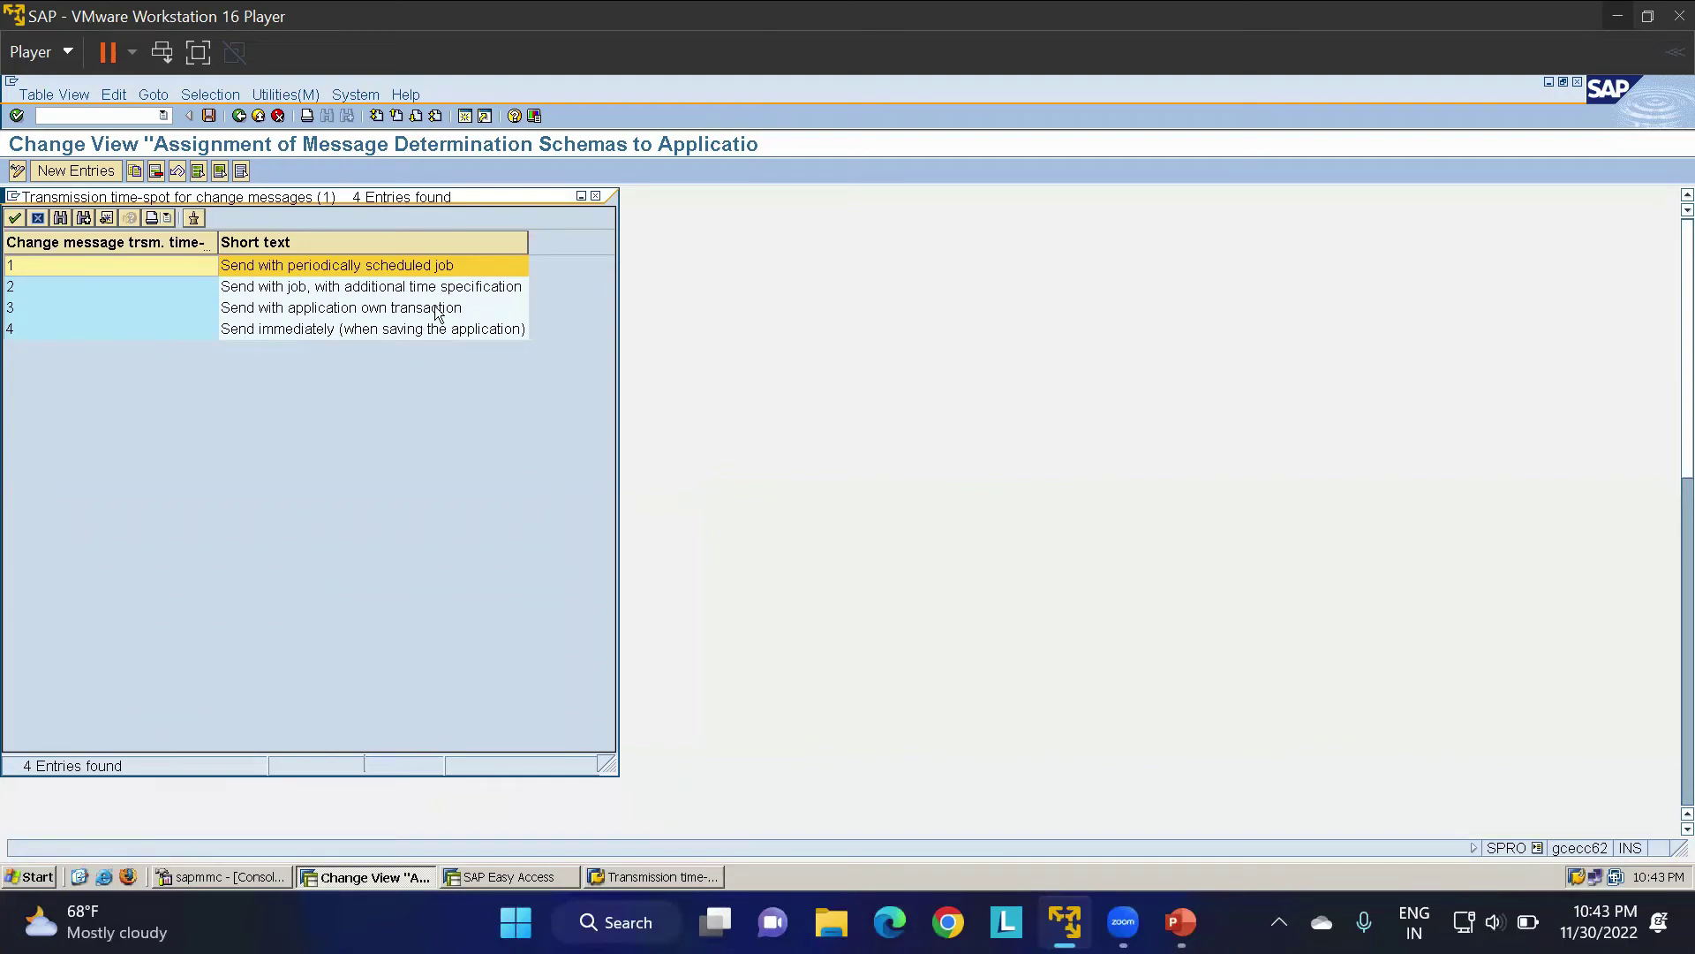
pyautogui.doubleClick(347, 330)
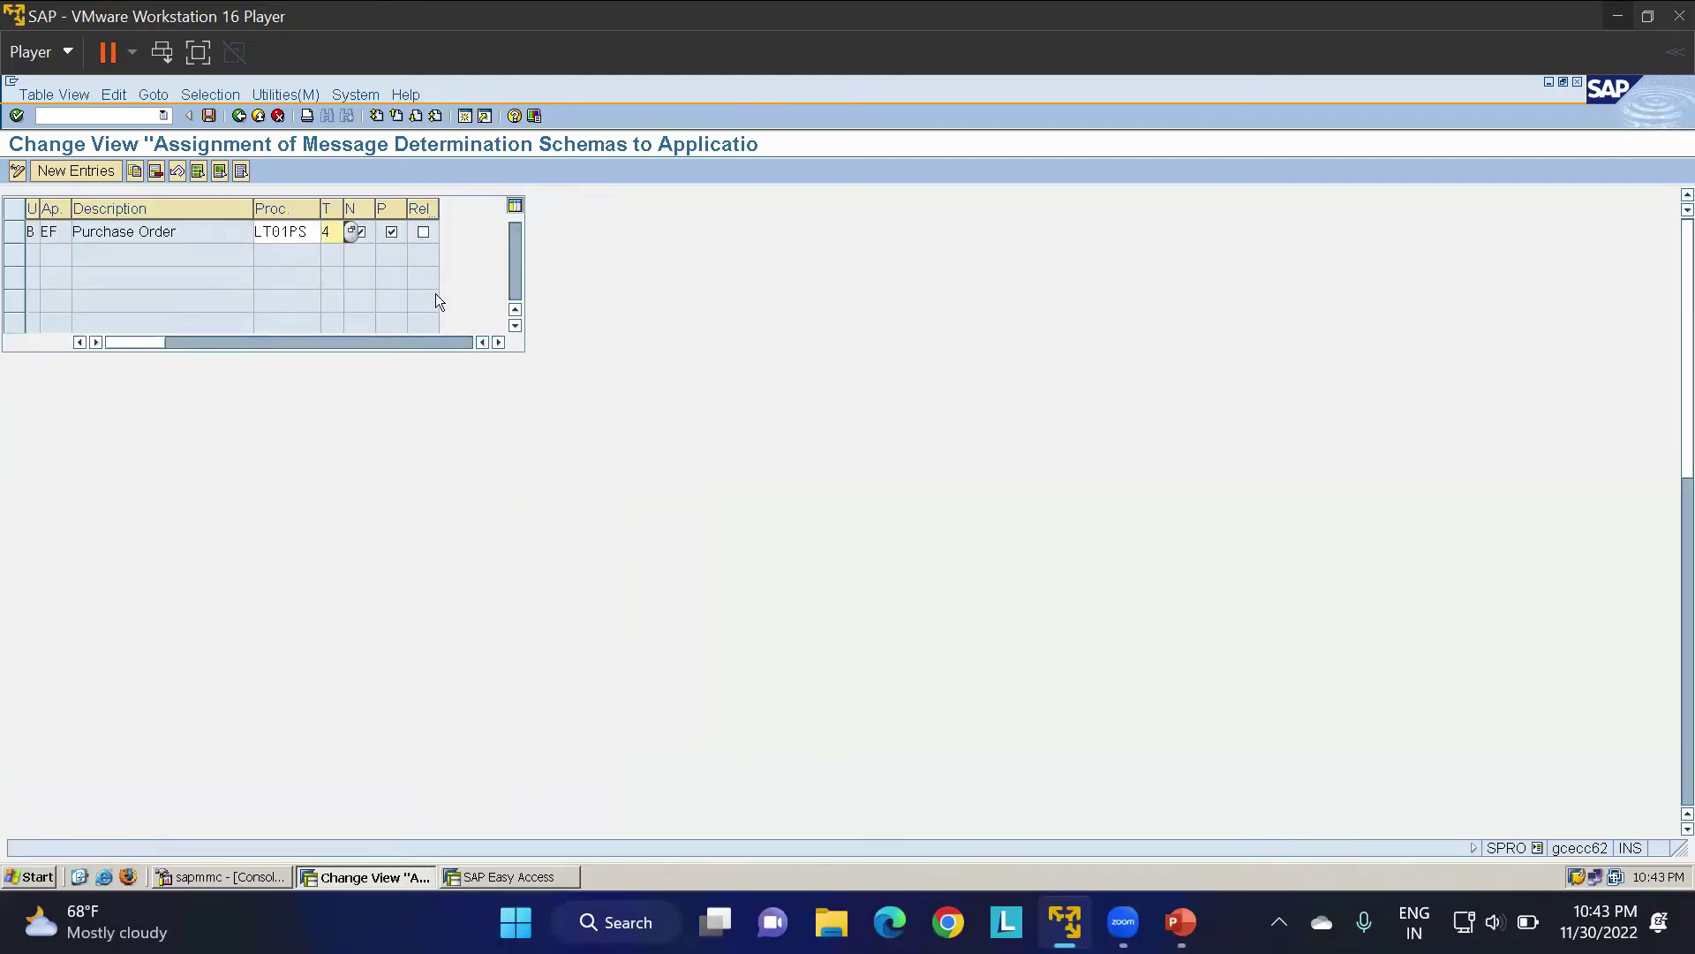
pyautogui.click(207, 116)
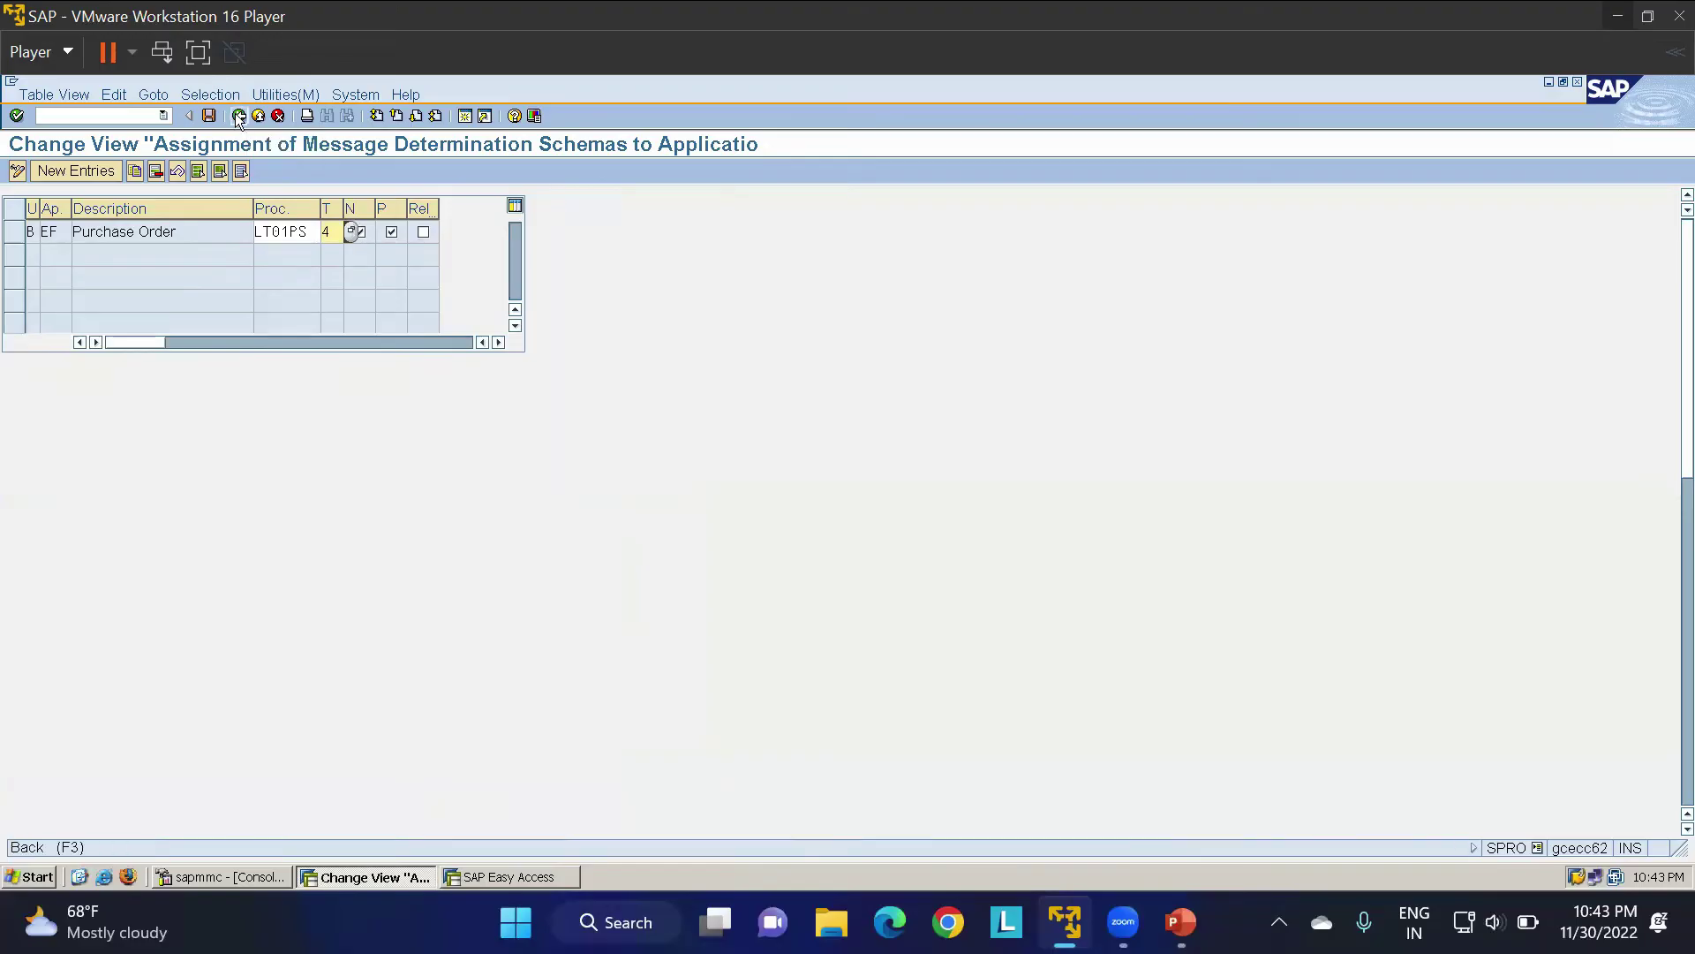
# Review the list of purchase order message schemas and return to the IMG structure
pyautogui.click(238, 115)
pyautogui.doubleClick(292, 279)
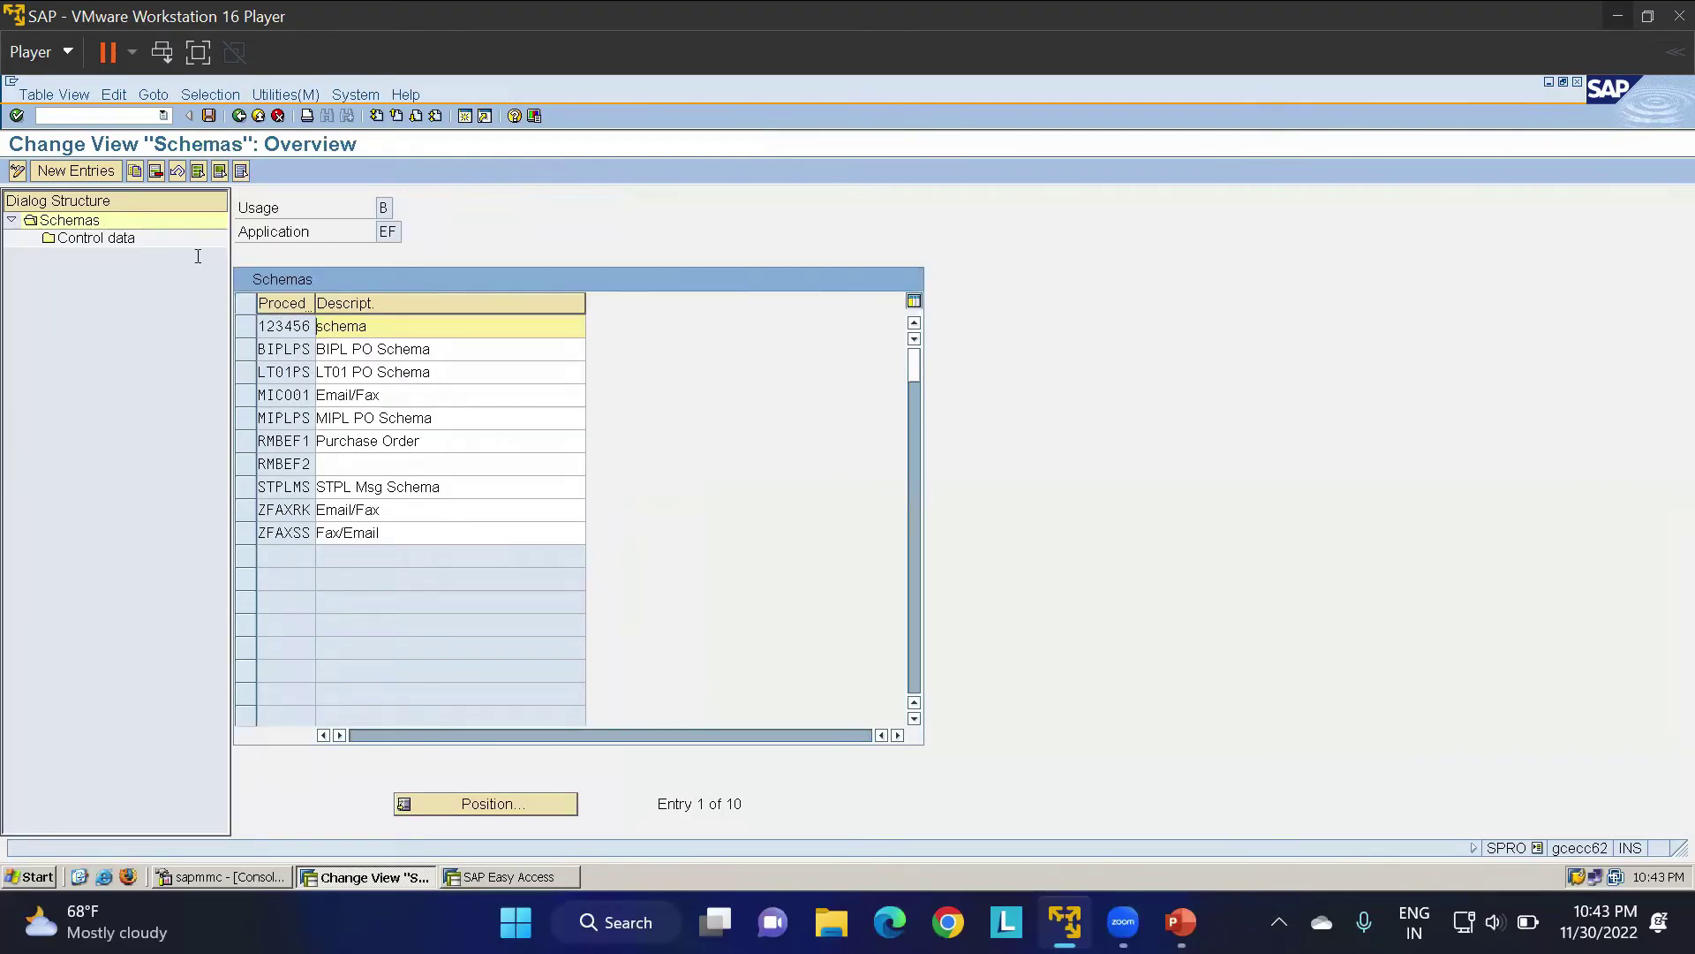
pyautogui.click(239, 115)
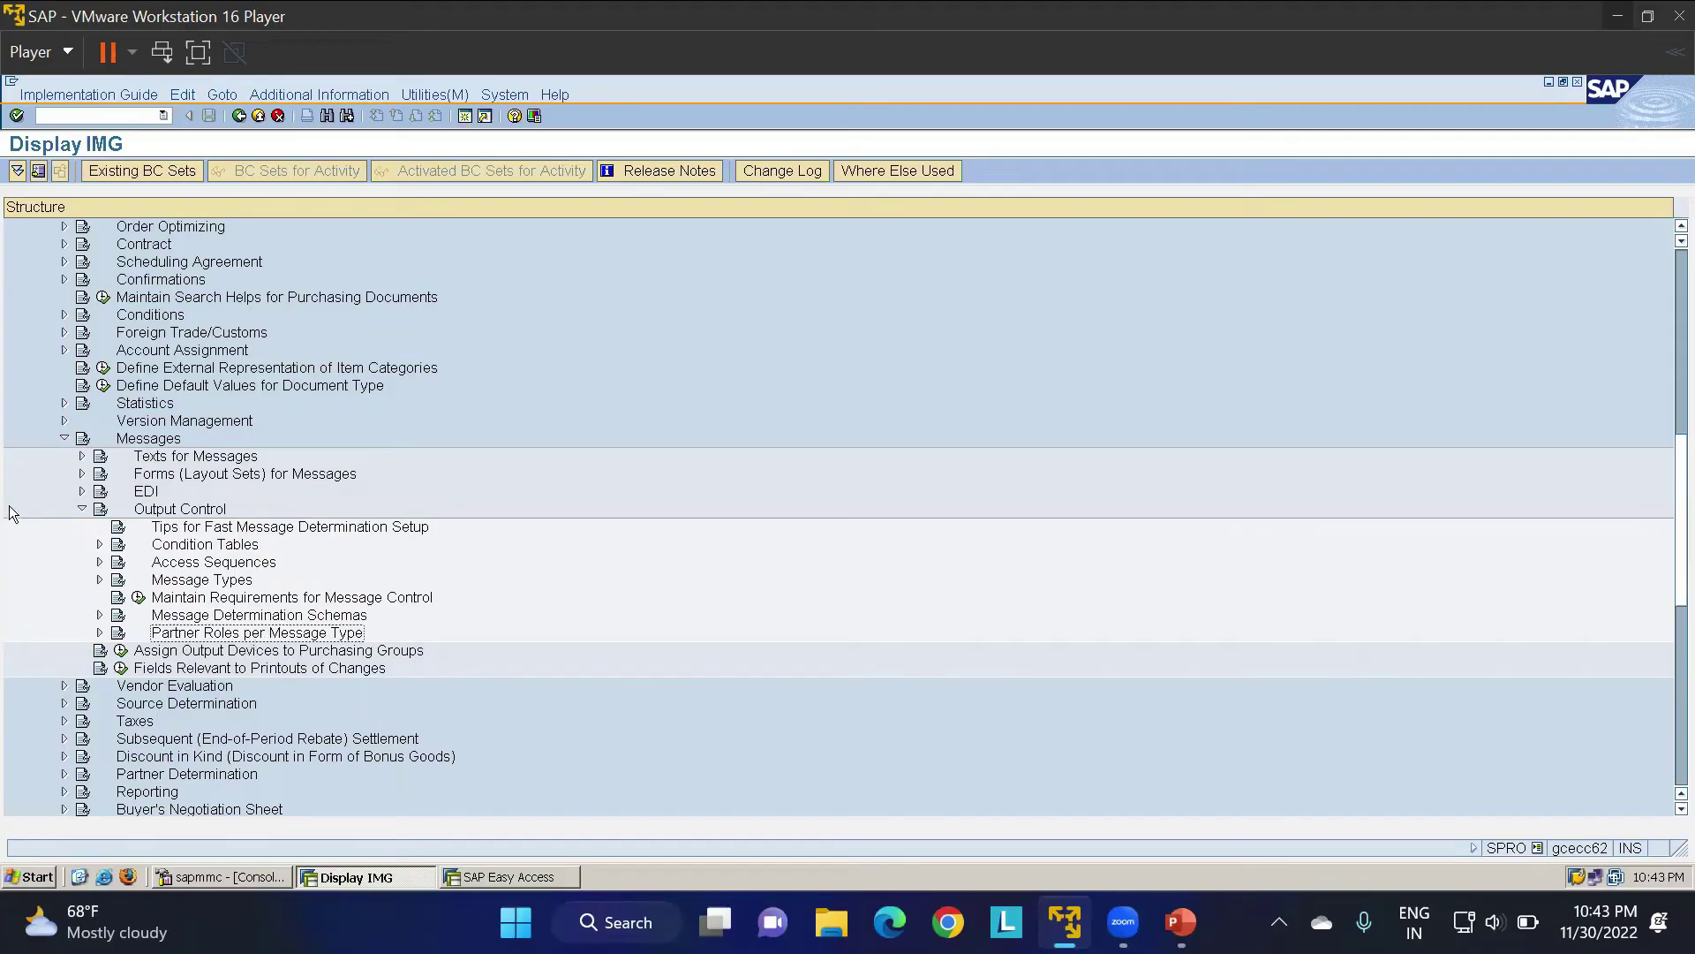
# Run transaction MN04 and open the condition record entry for output type LNEU
pyautogui.click(99, 115)
pyautogui.write('/nmn04')
pyautogui.press('Return')
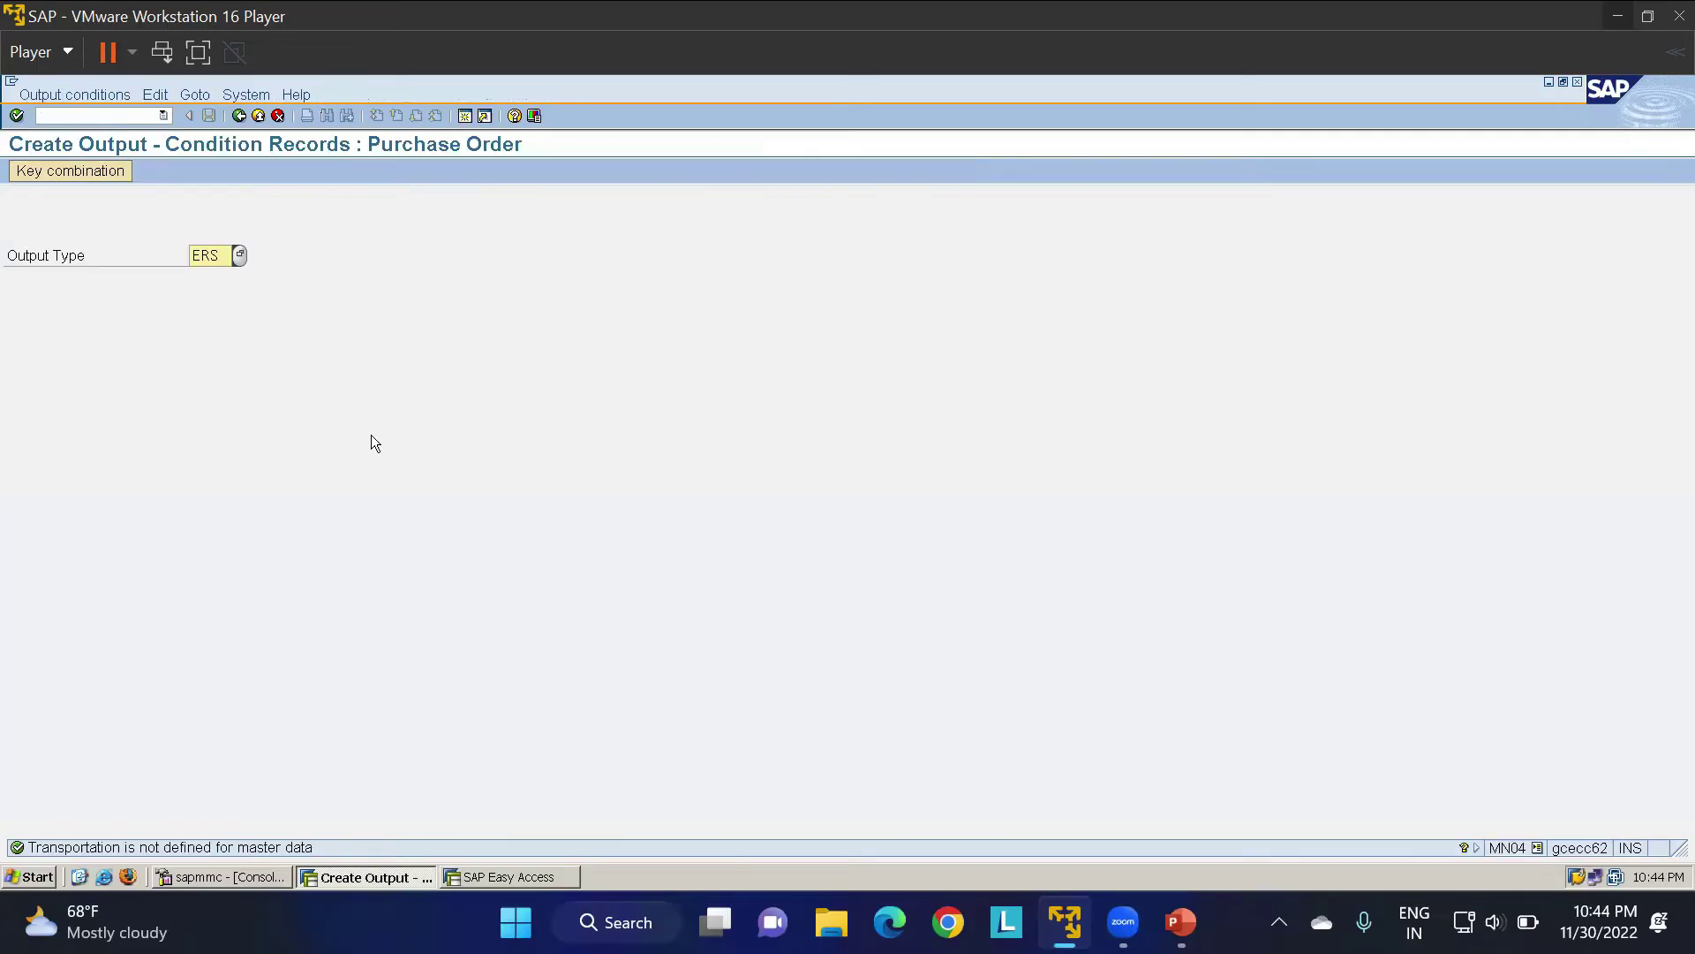
pyautogui.click(243, 255)
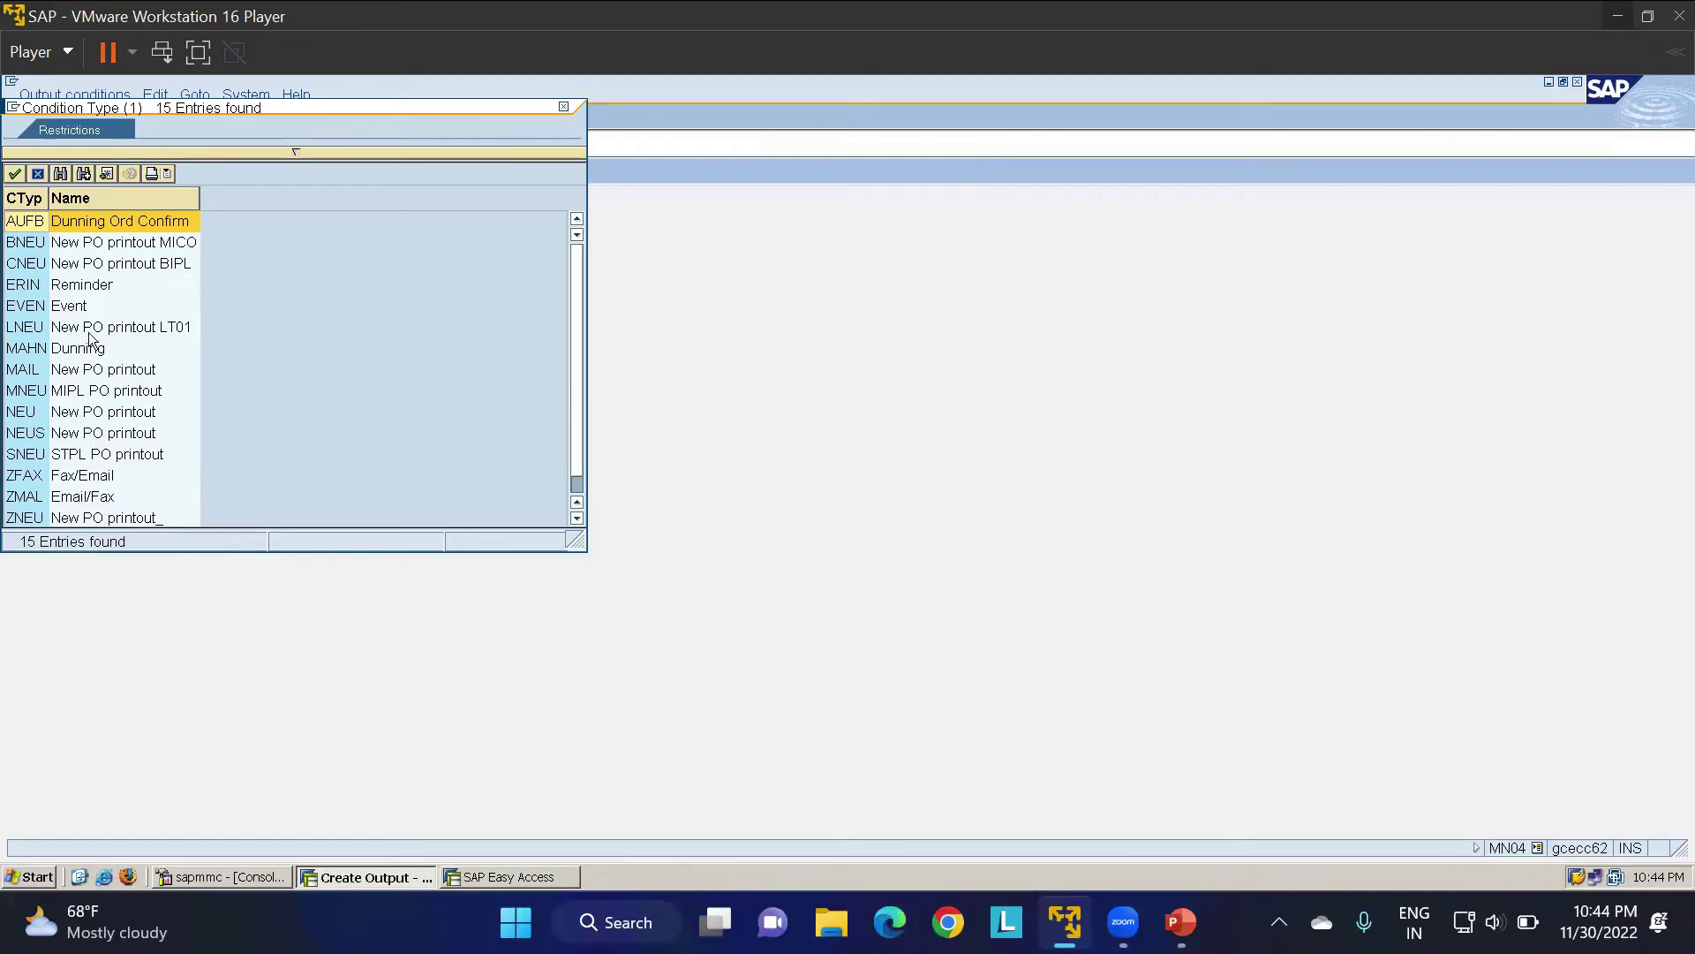
pyautogui.doubleClick(144, 334)
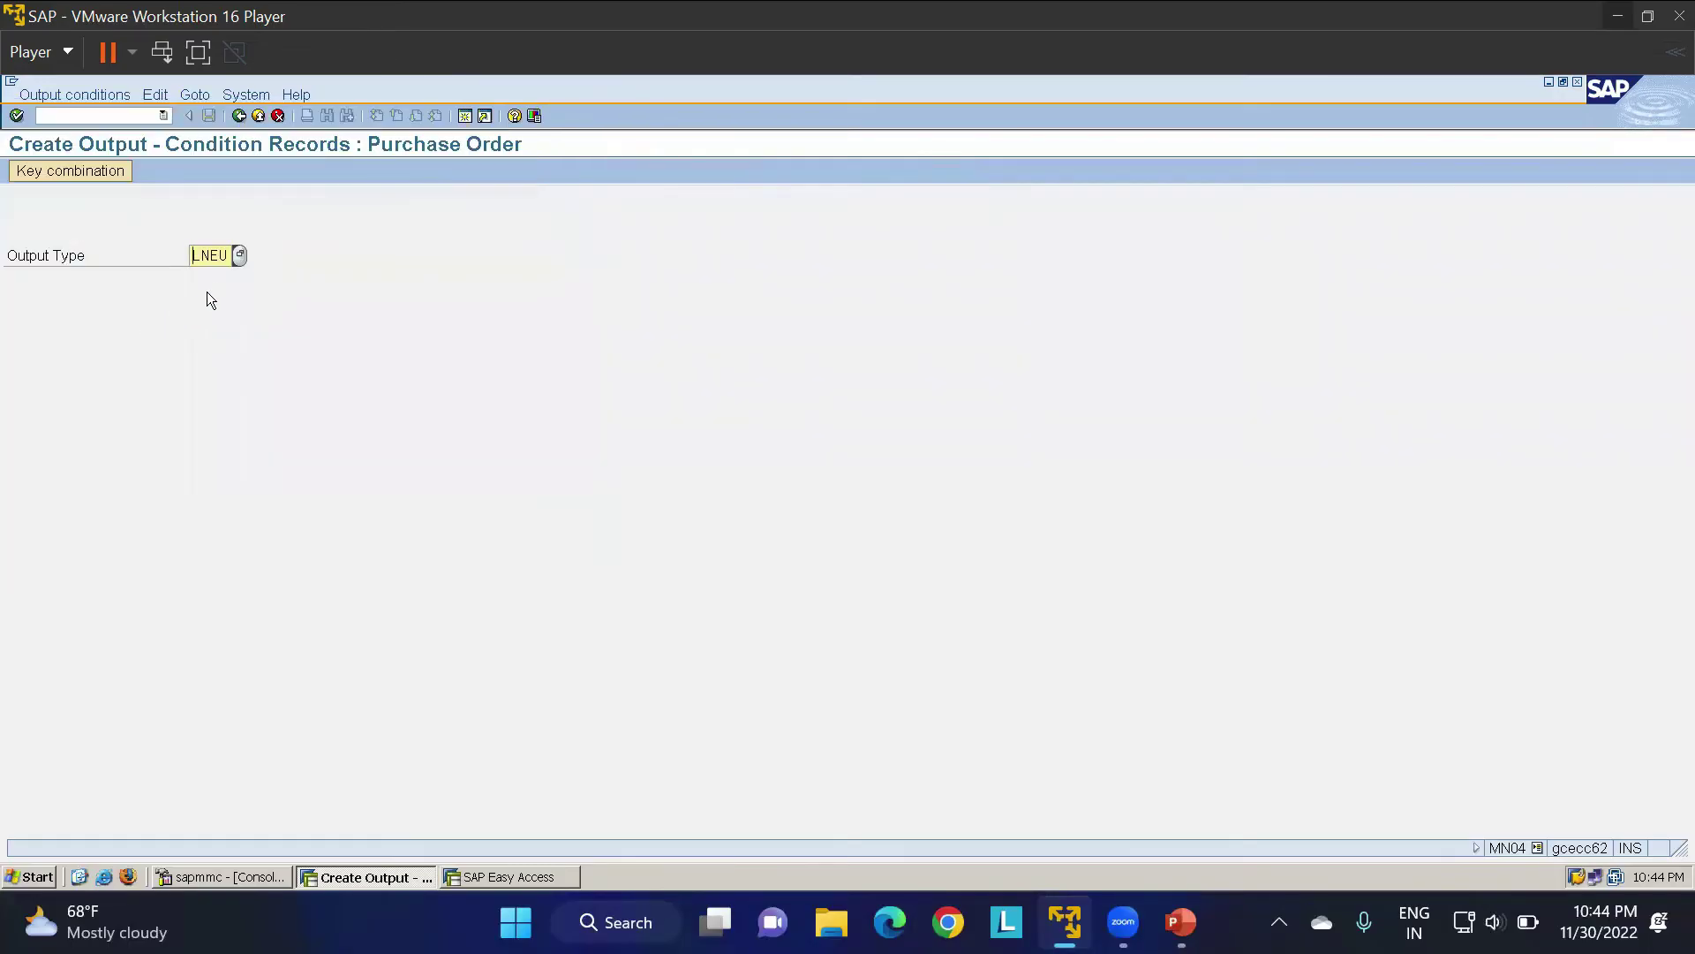
pyautogui.press('Return')
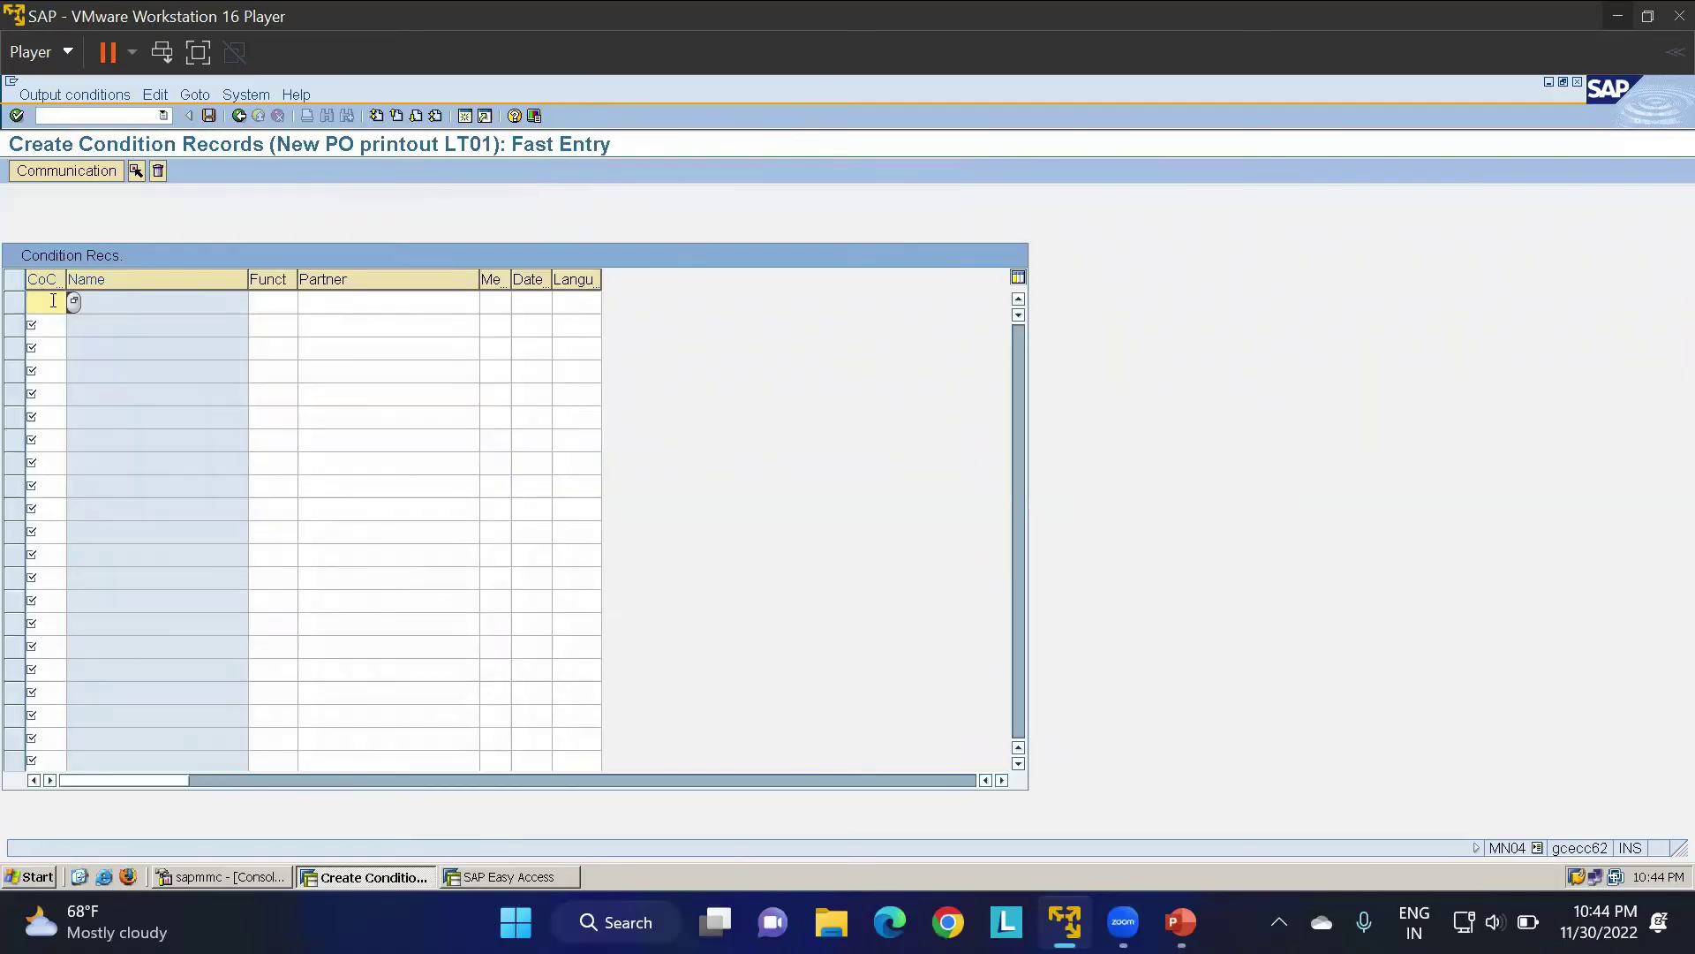
# Enter company code LT01 in the first condition record row and choose partner function VN
pyautogui.write('LT01')
pyautogui.click(268, 302)
pyautogui.press('F4')
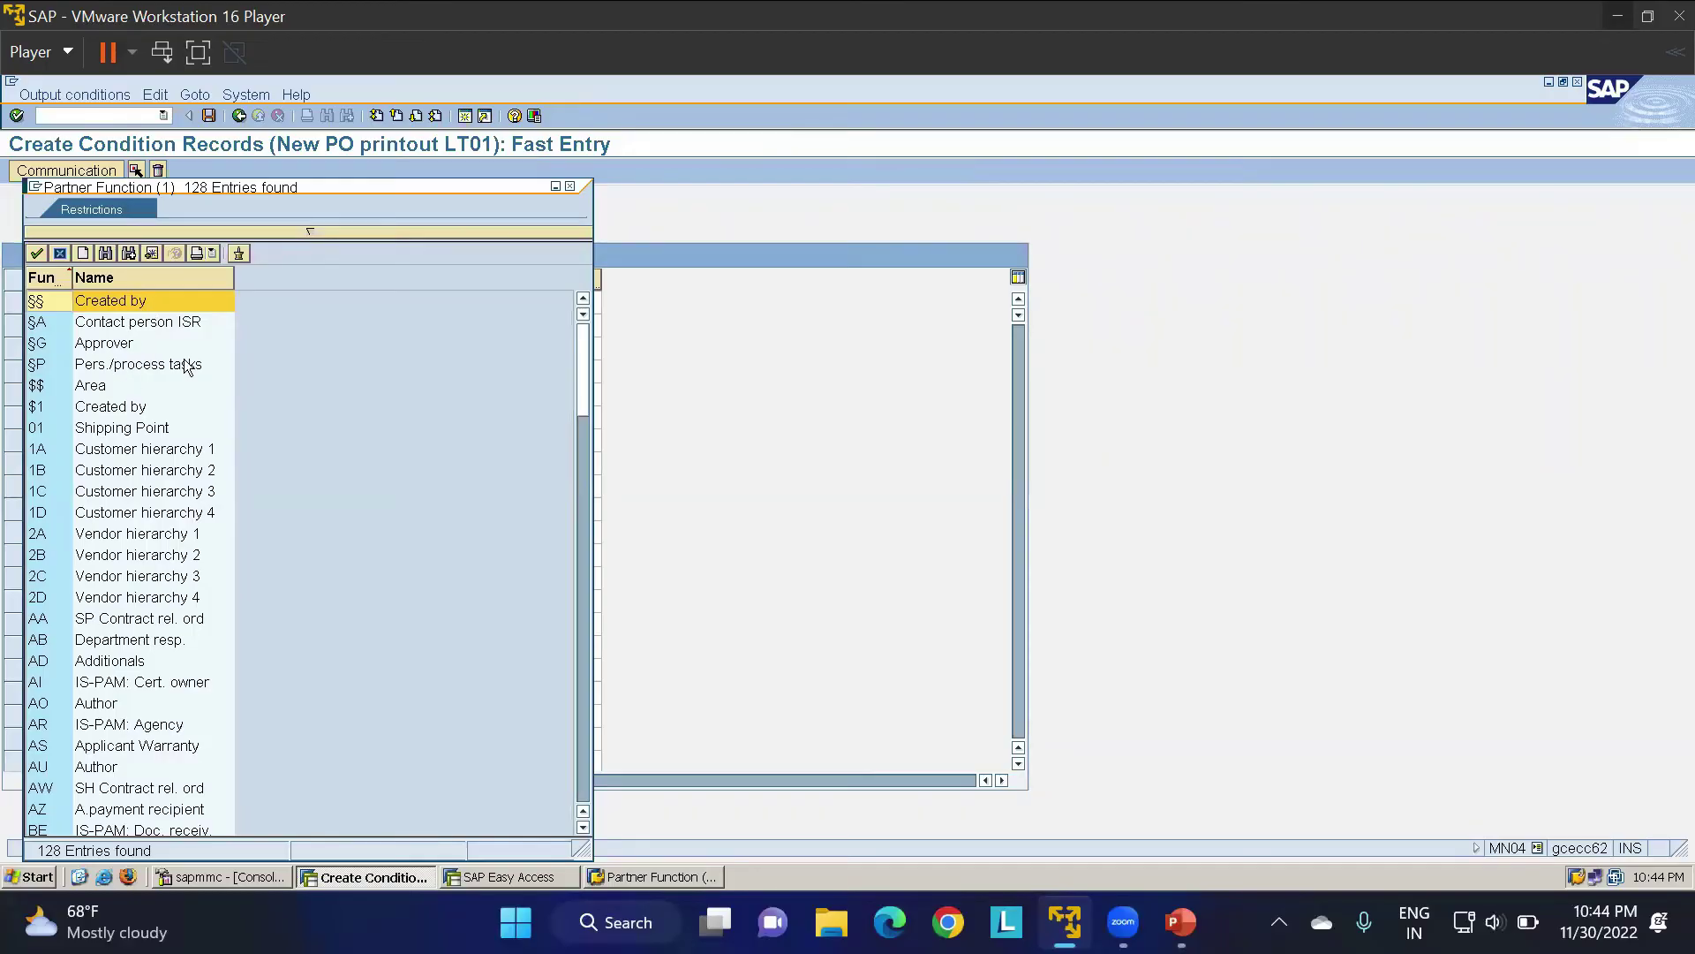
pyautogui.scroll(-13, 174, 432)
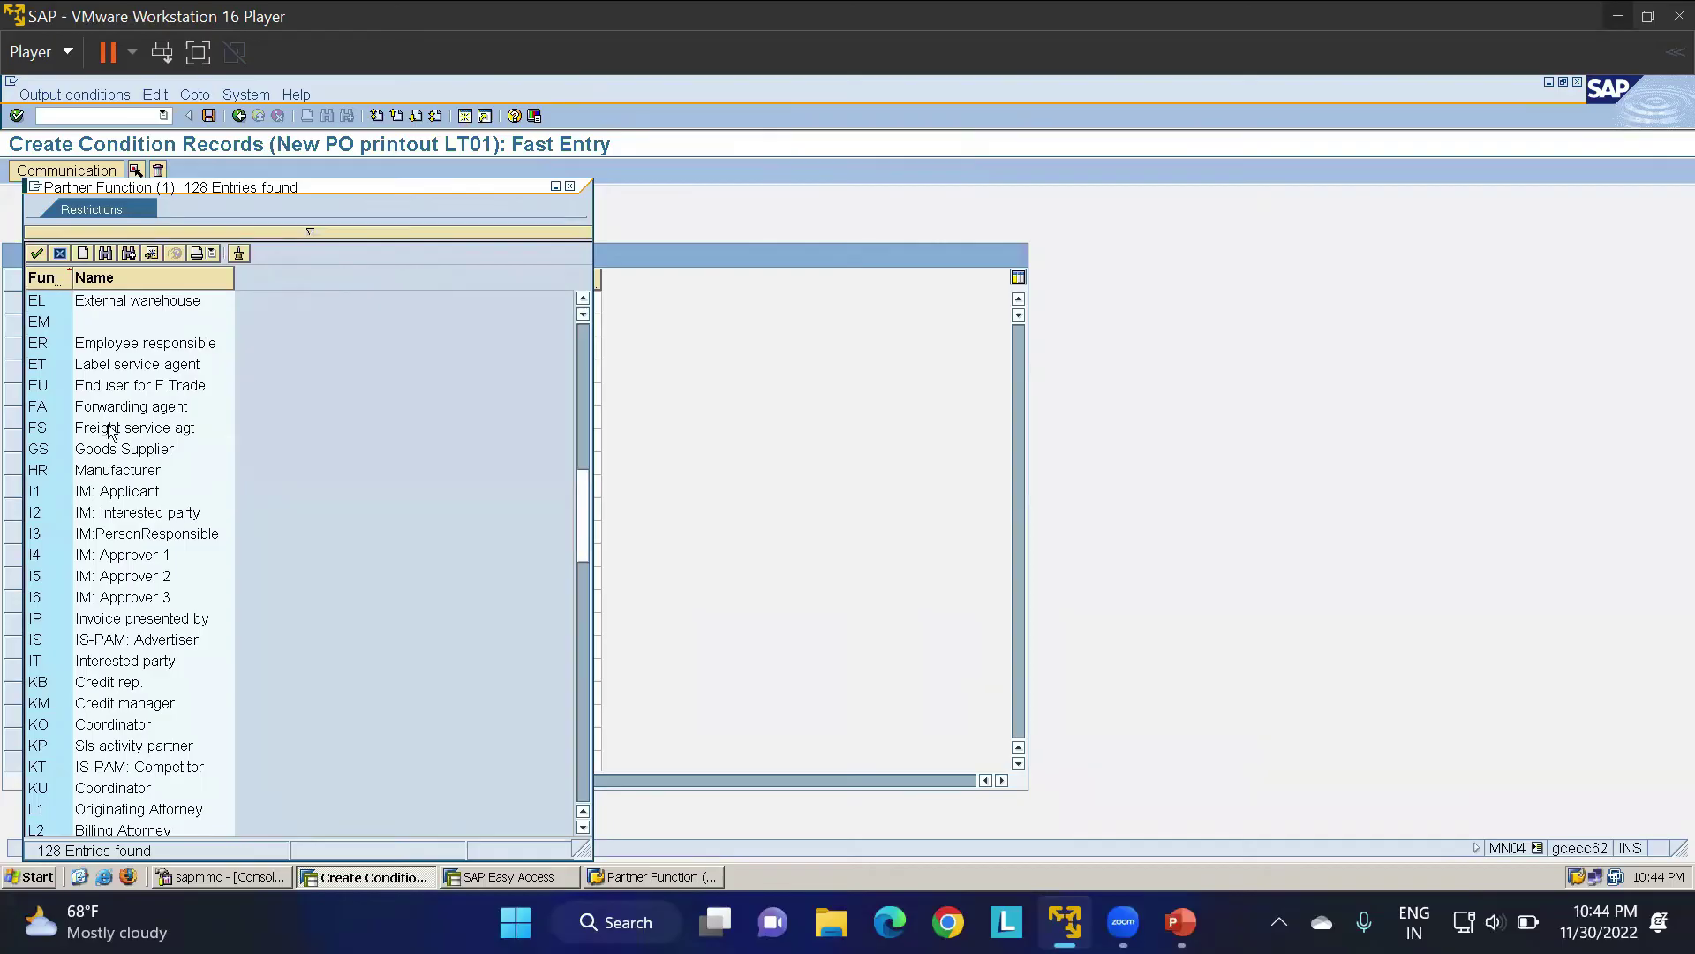
pyautogui.scroll(-16, 159, 664)
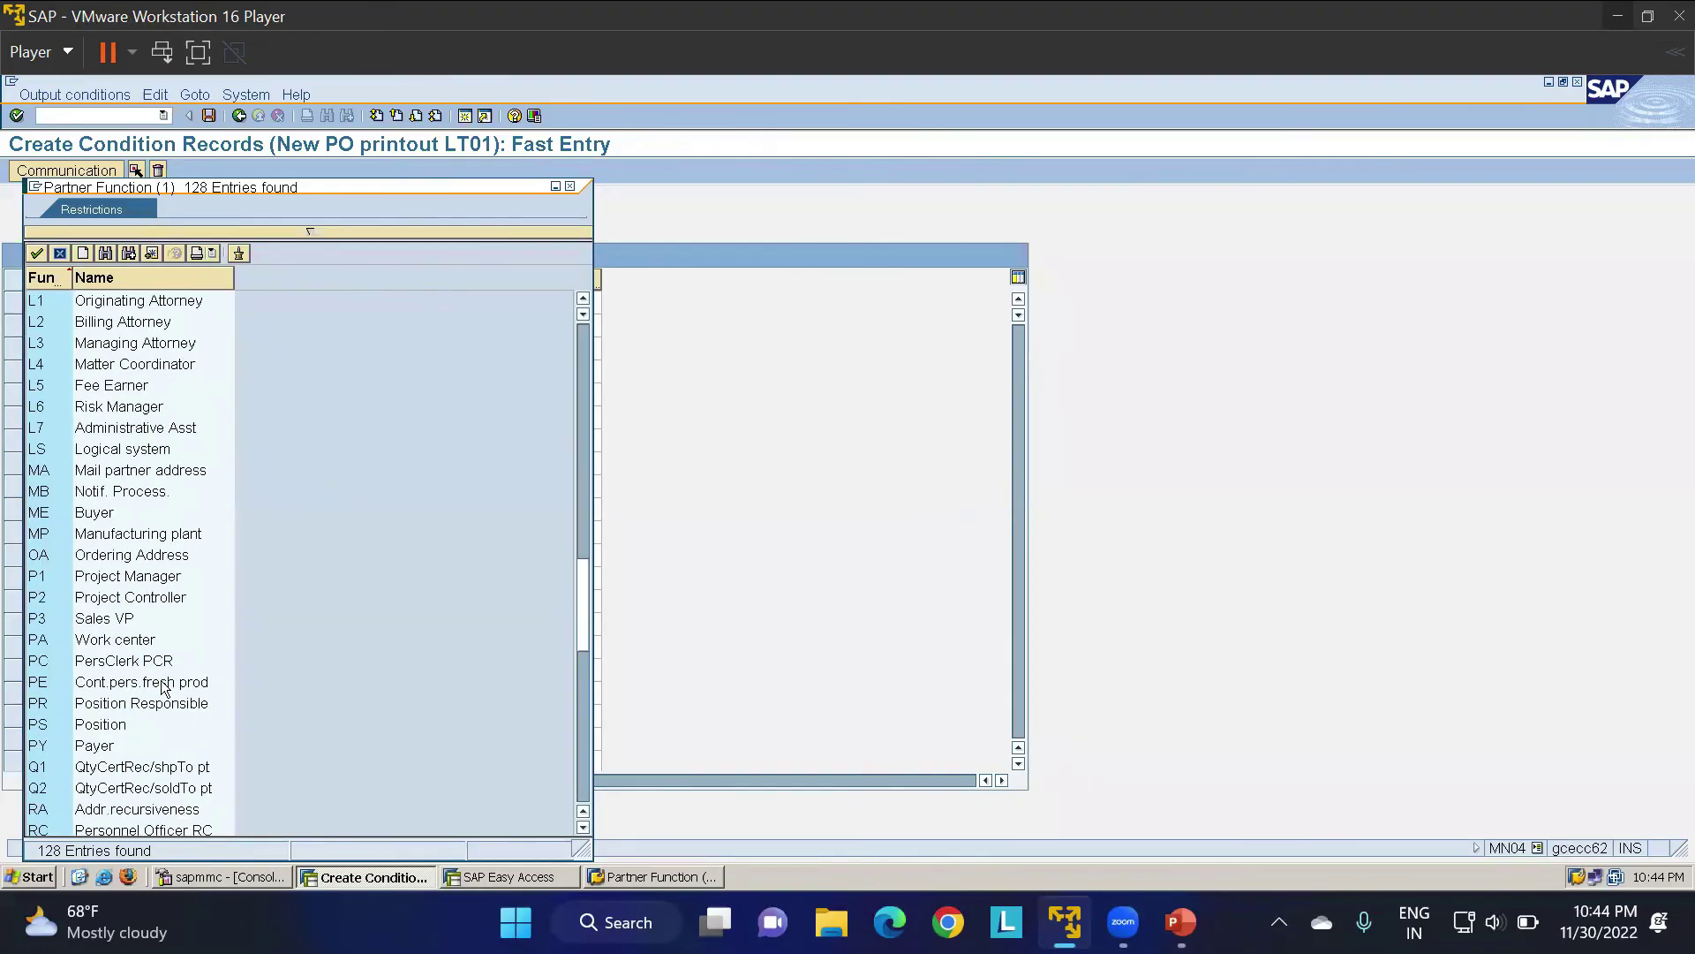
pyautogui.doubleClick(101, 605)
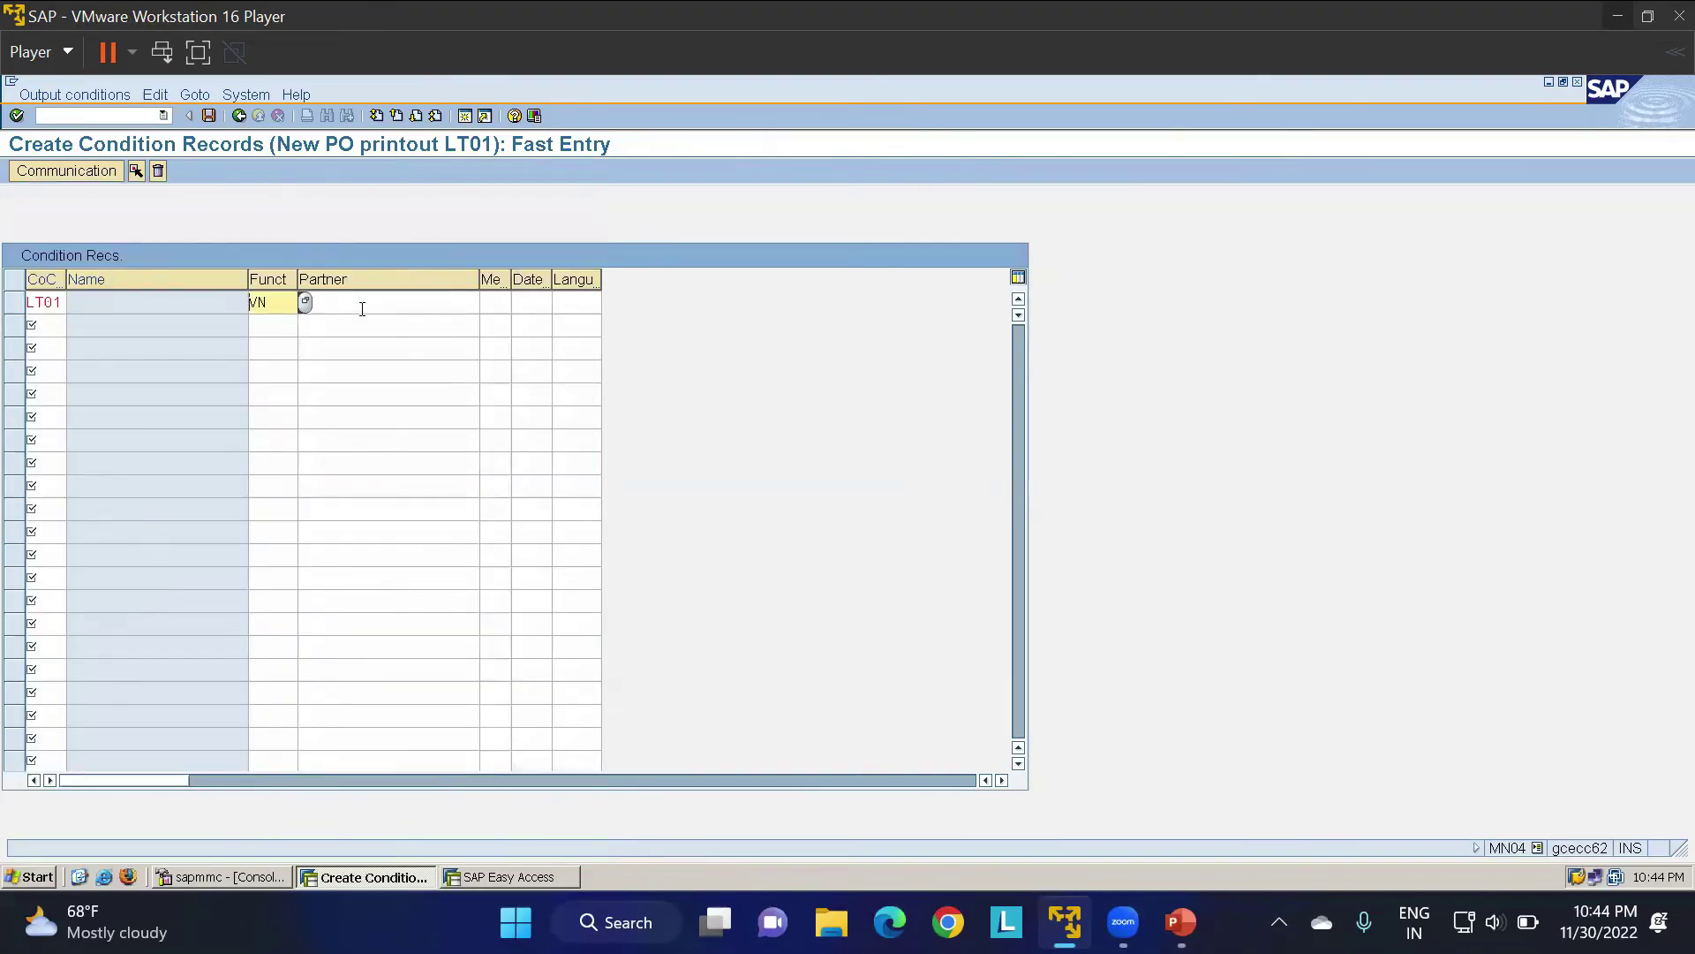
# Enter the vendor number as partner and choose transmission medium 1 (Print output) for the condition record
pyautogui.click(407, 303)
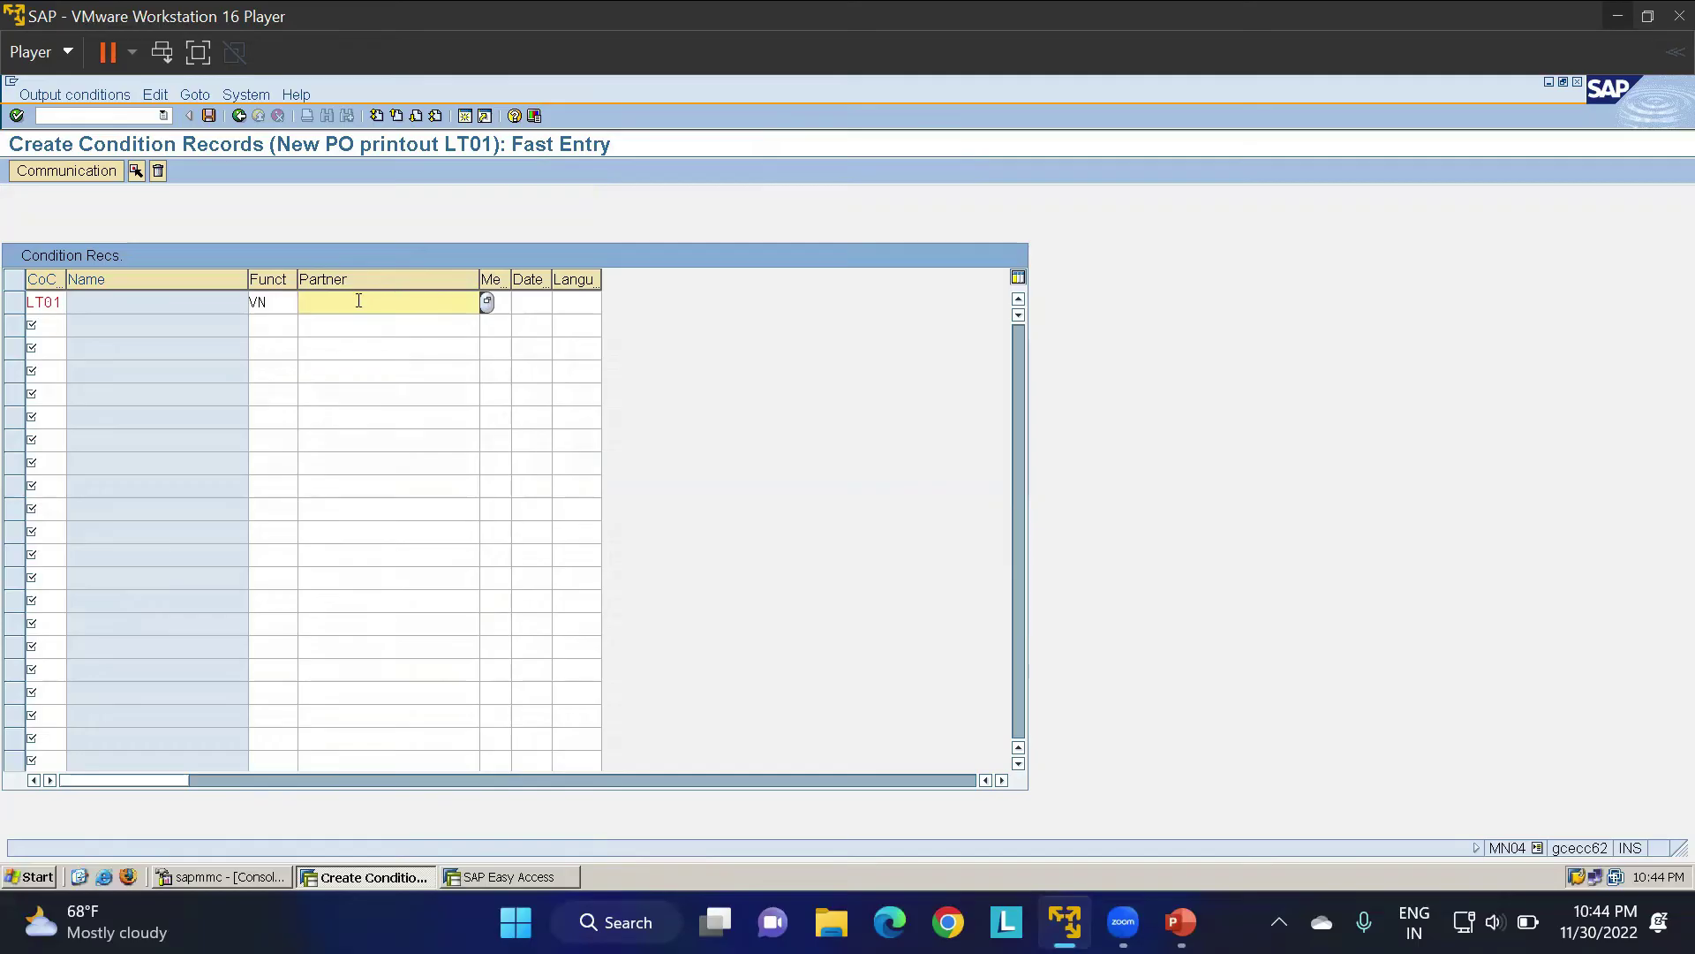
pyautogui.write('200075')
pyautogui.click(521, 306)
pyautogui.press('F4')
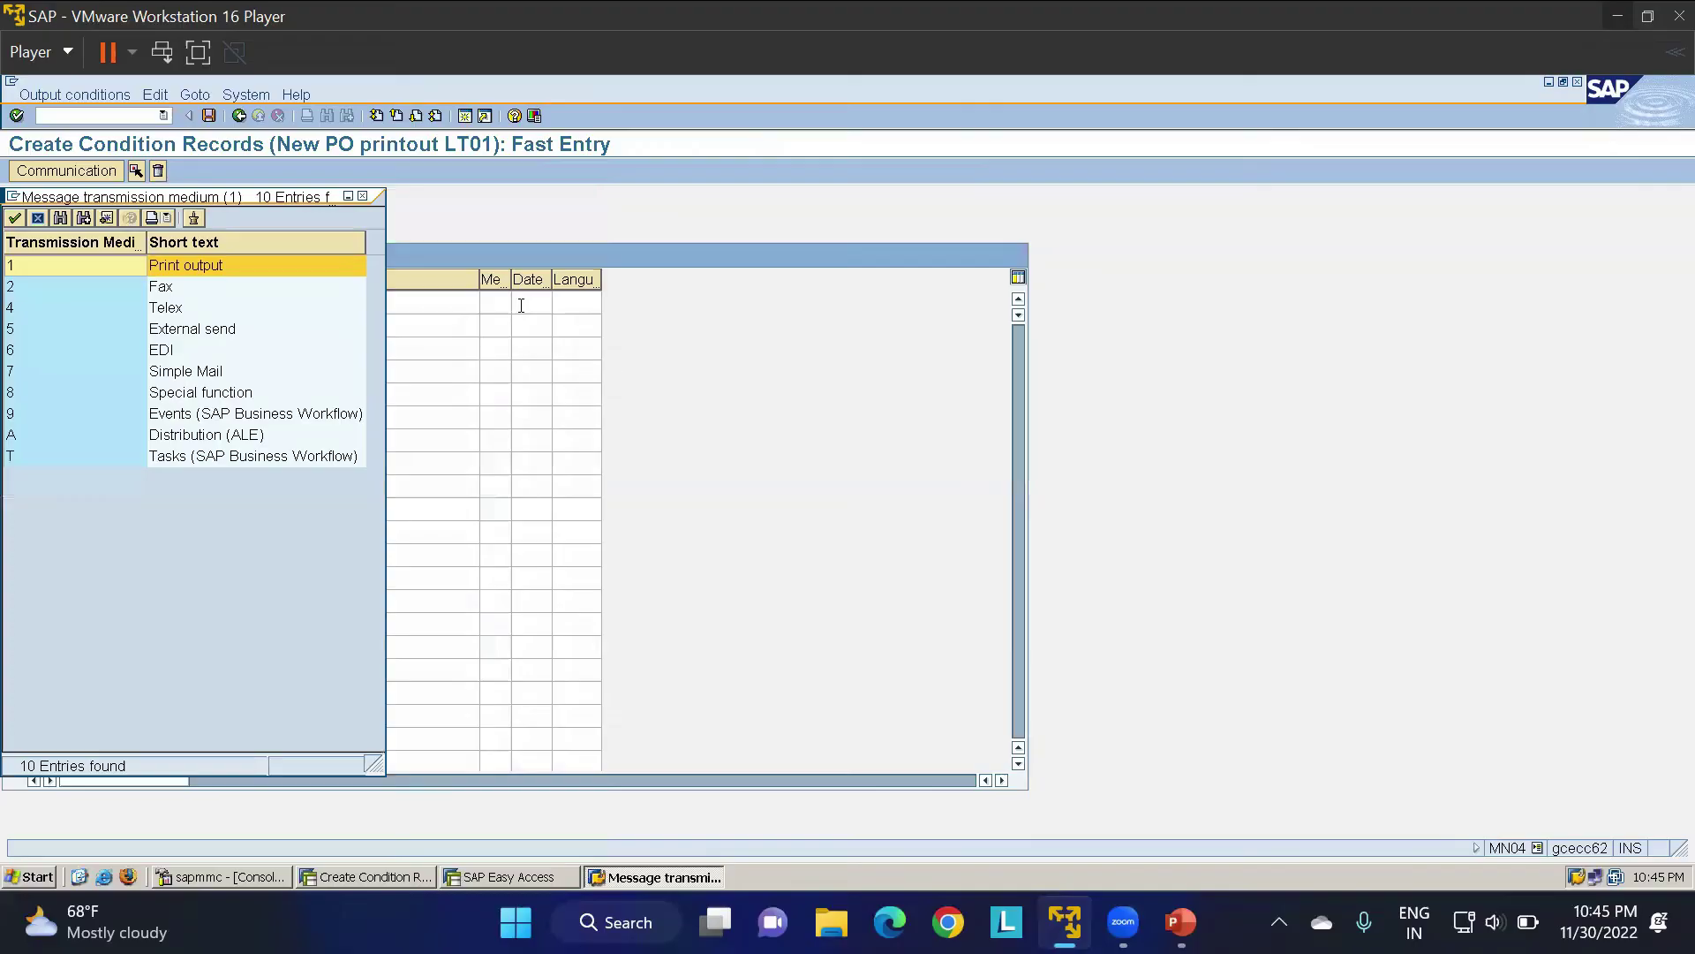
pyautogui.click(194, 267)
pyautogui.doubleClick(196, 268)
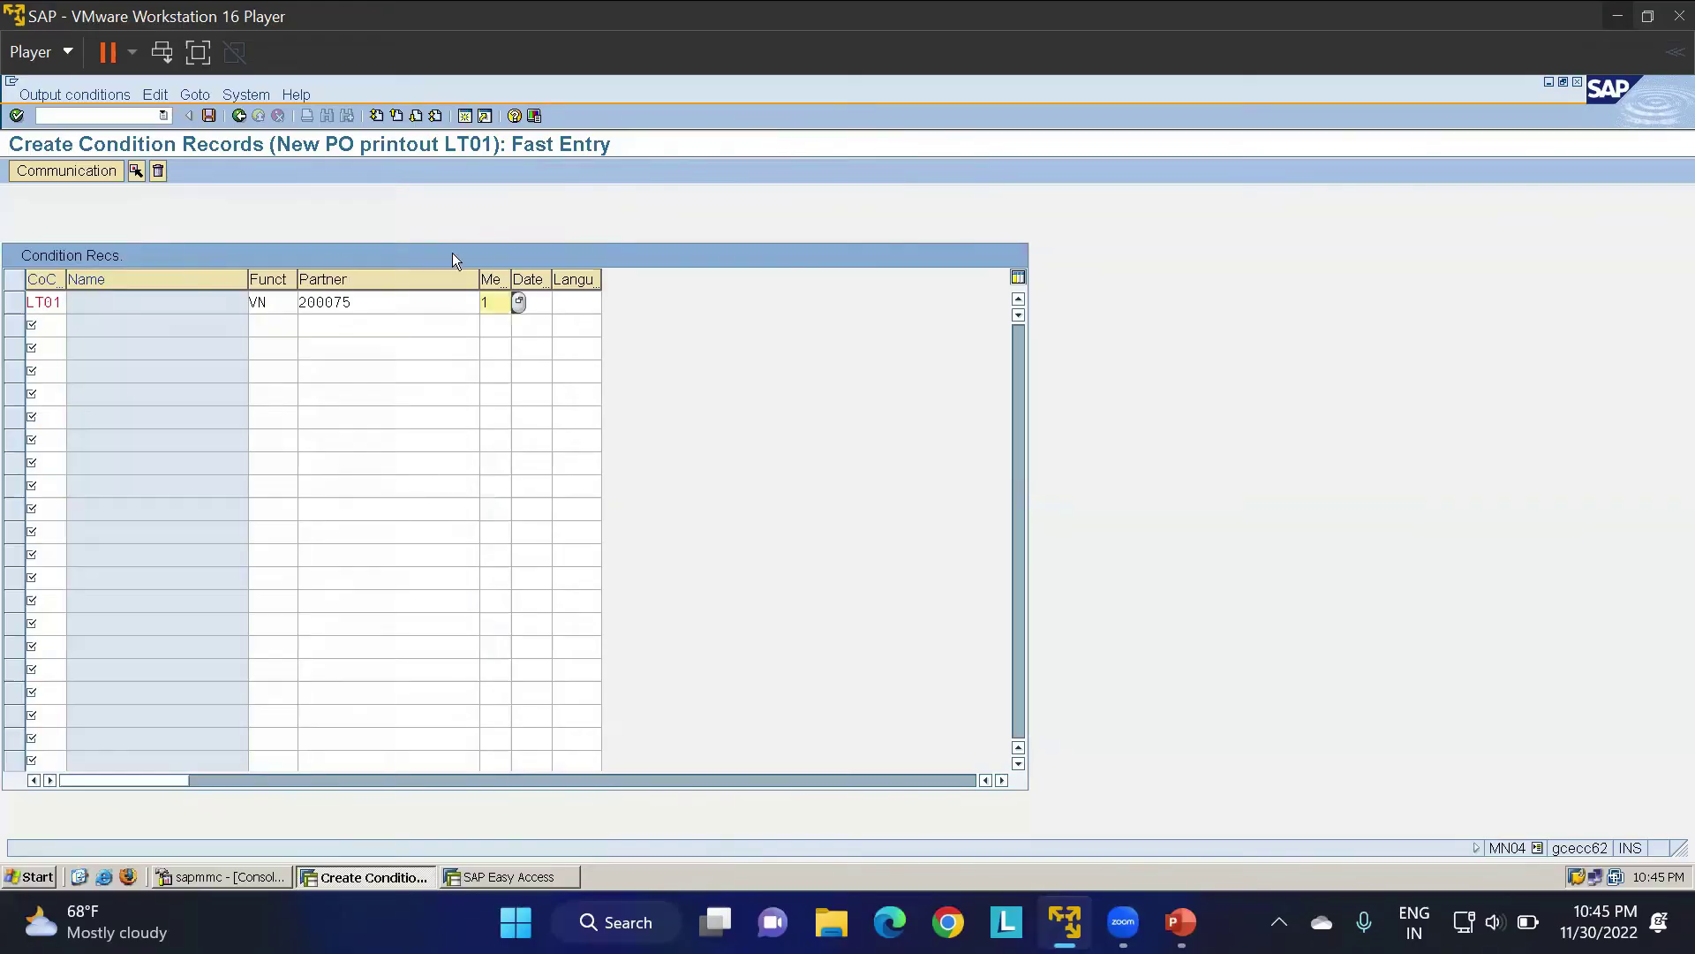
# Set the record's dispatch time to 4 (send immediately) and its language to EN, and save the condition record
pyautogui.click(531, 302)
pyautogui.press('F4')
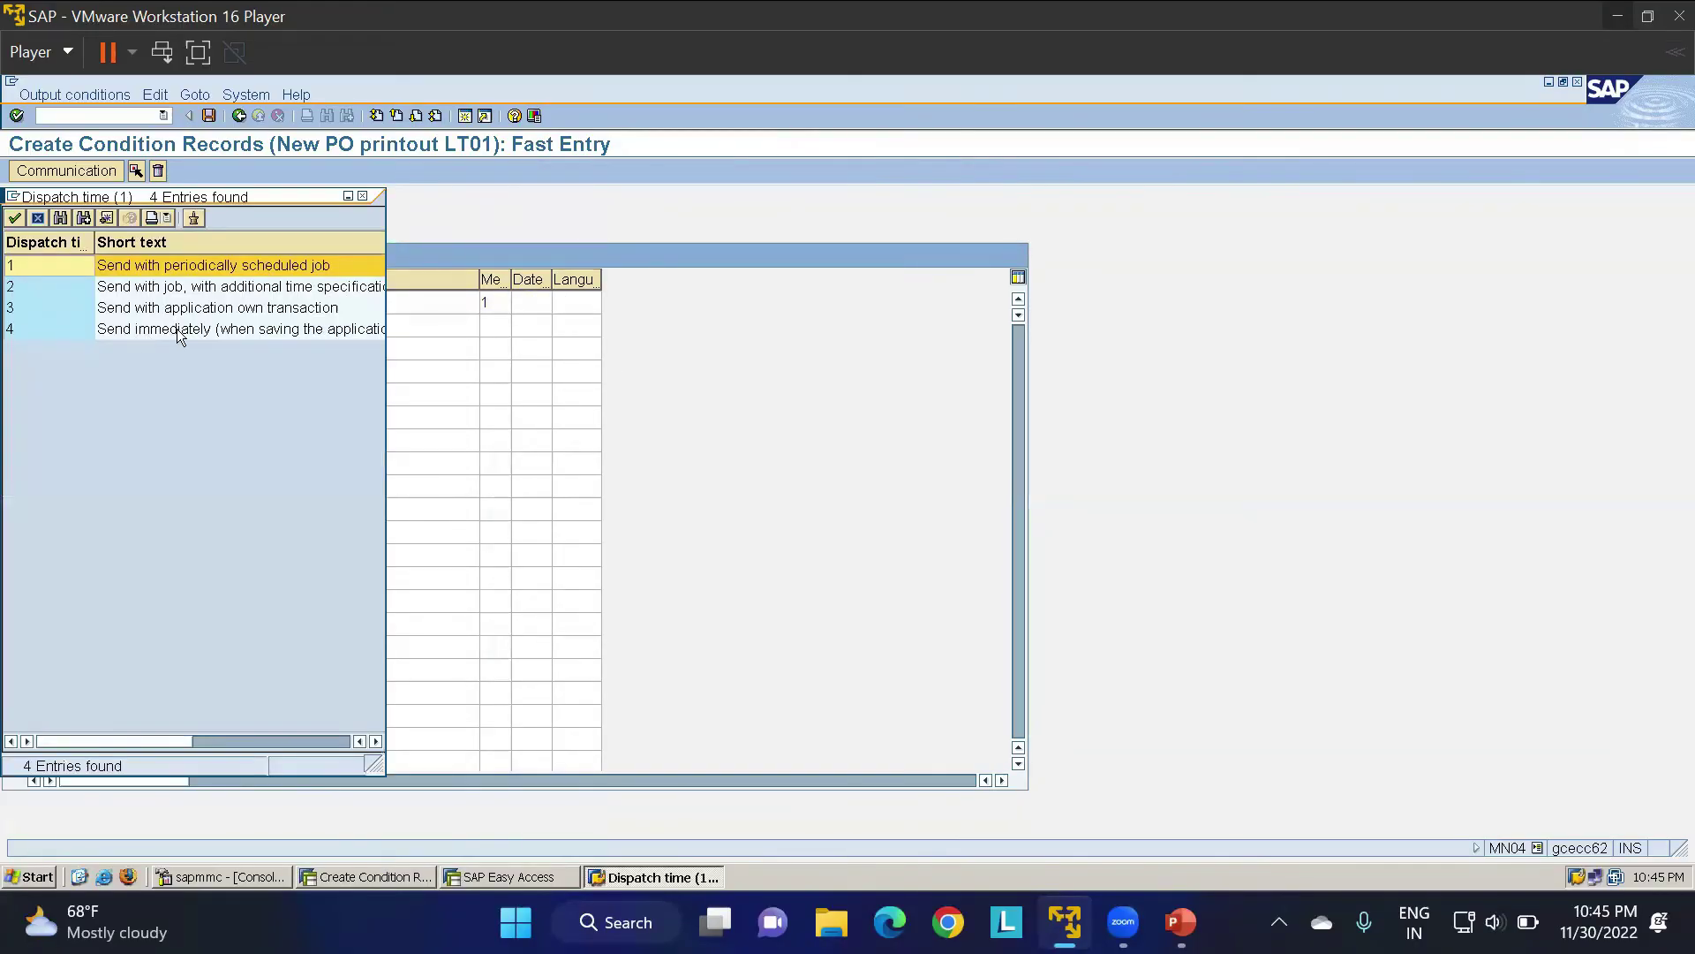
pyautogui.doubleClick(152, 332)
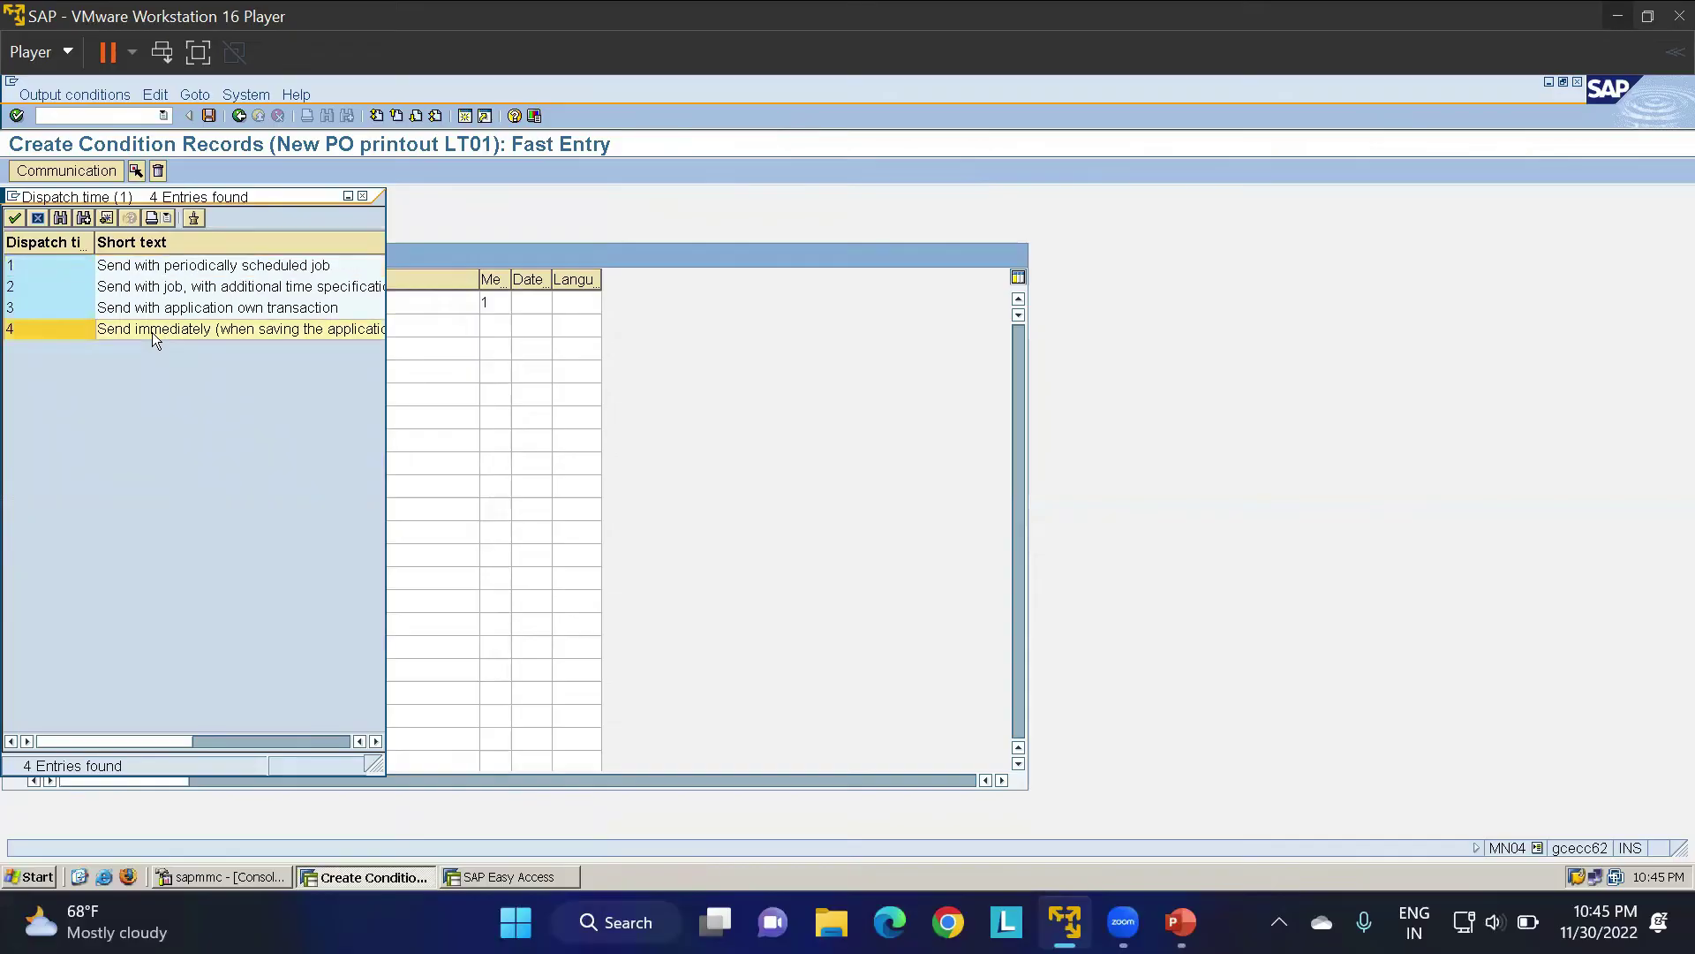
pyautogui.click(583, 304)
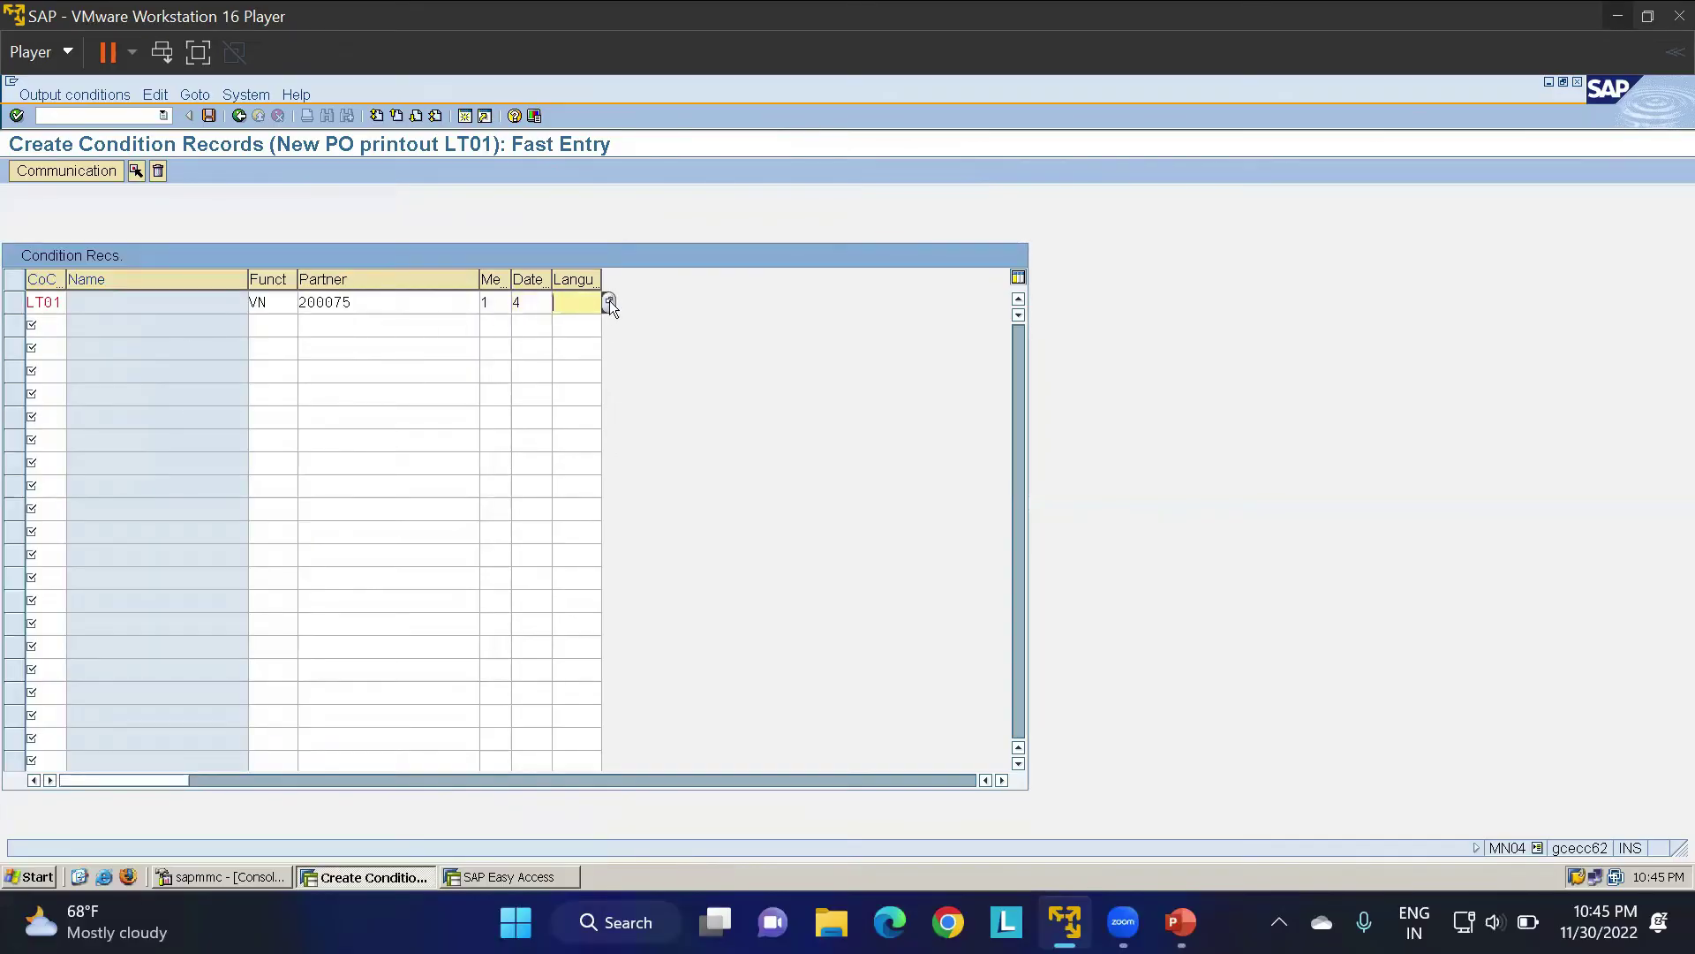
pyautogui.press('F4')
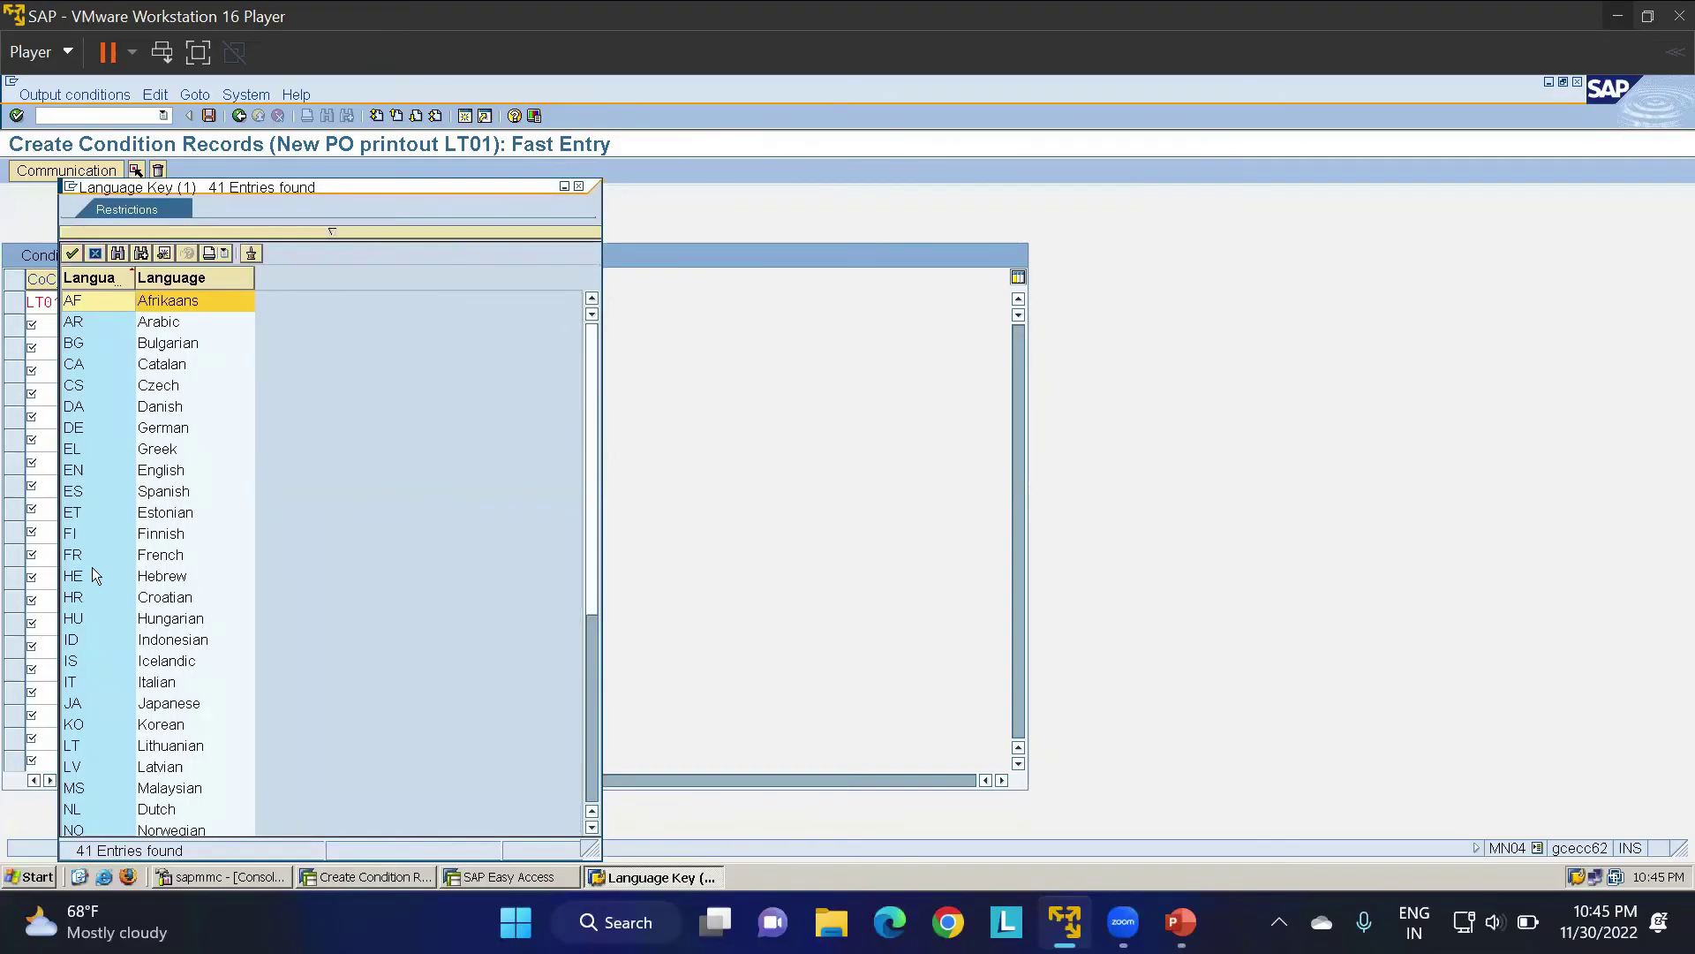
pyautogui.doubleClick(78, 475)
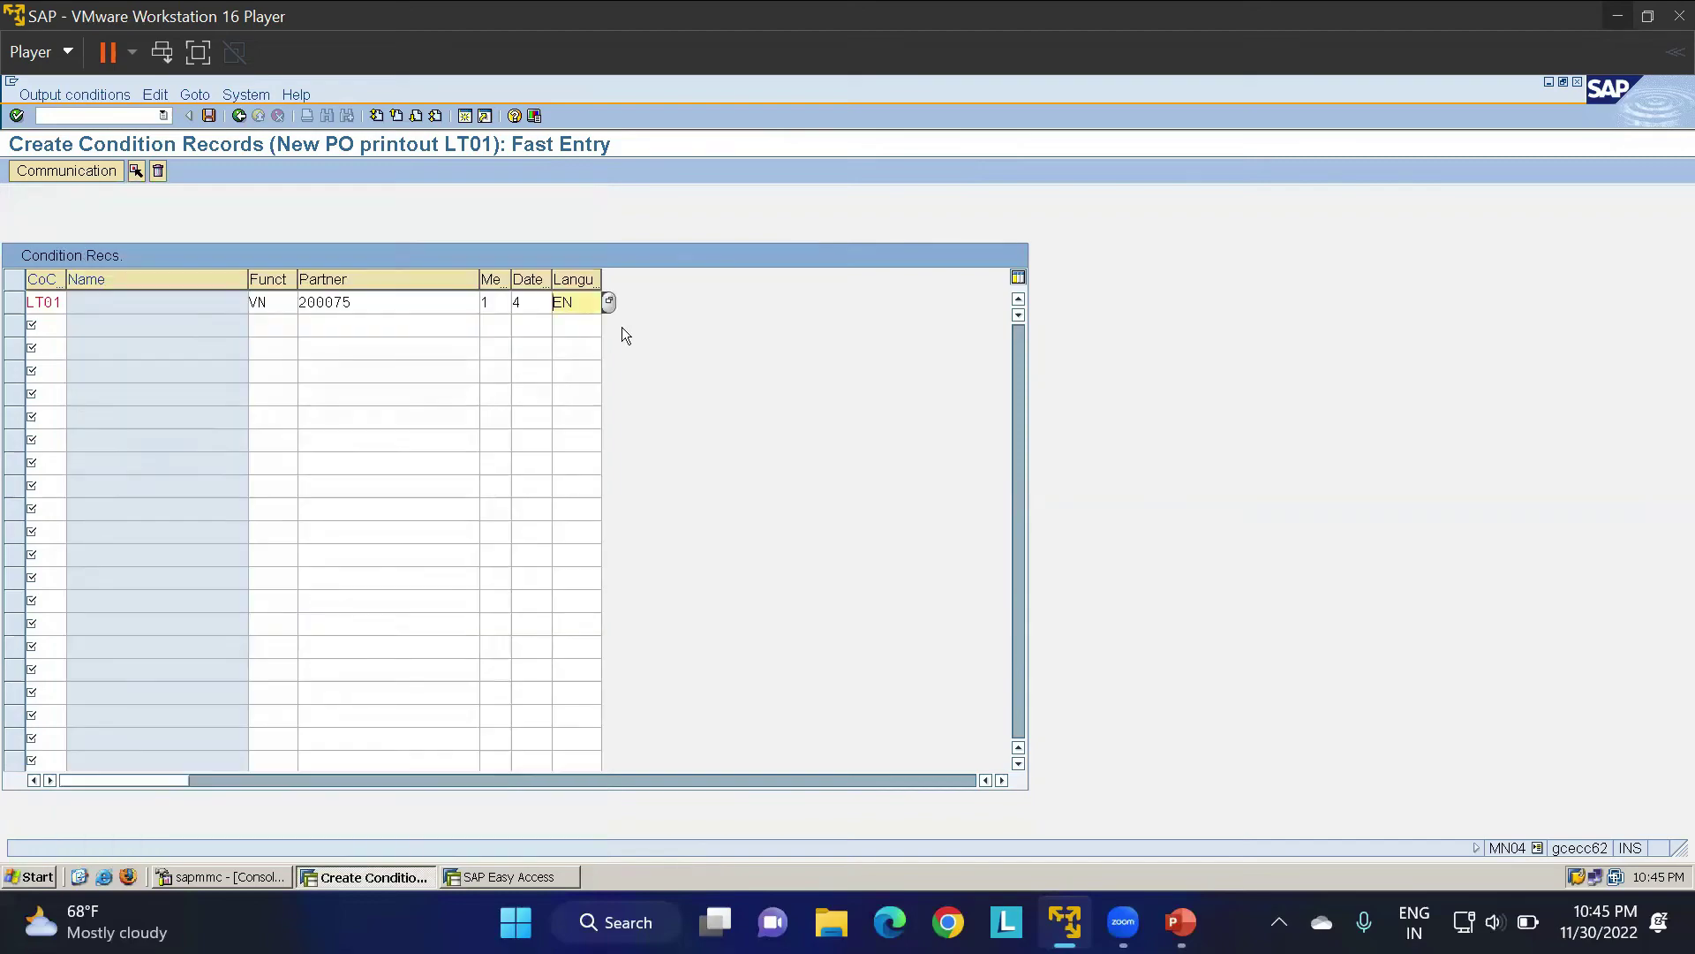
pyautogui.press('Return')
pyautogui.click(209, 116)
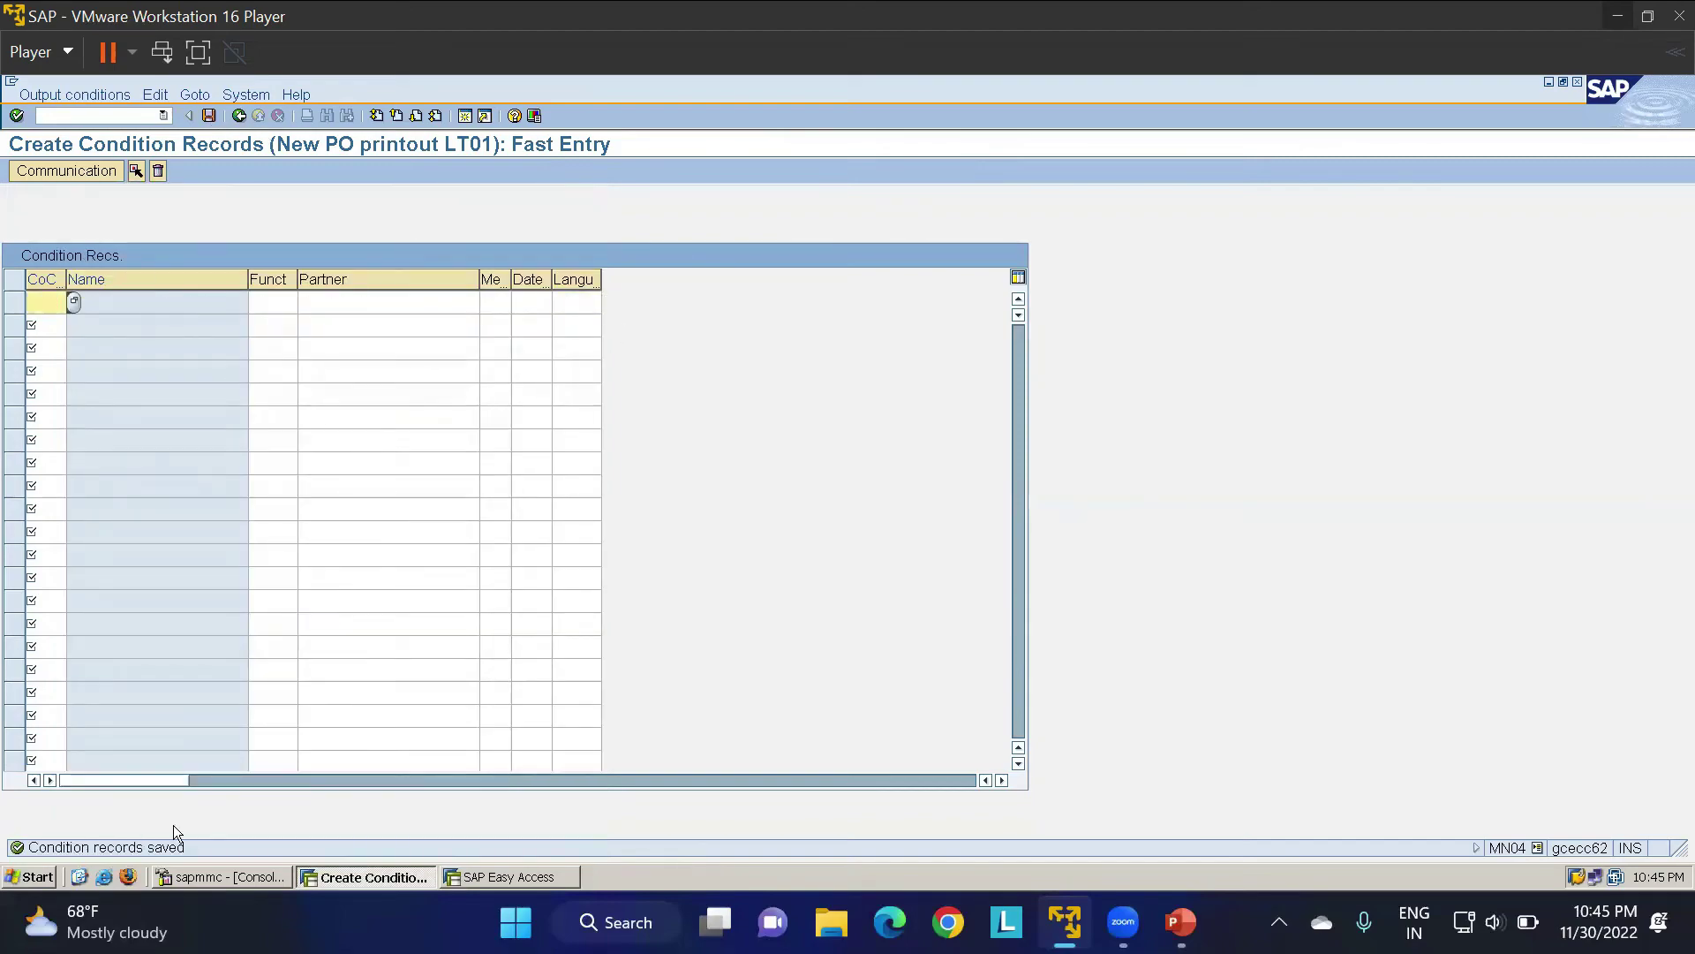
# Leave the condition record entry, run transaction NACE and select the application EF (Purchase Order)
pyautogui.click(238, 116)
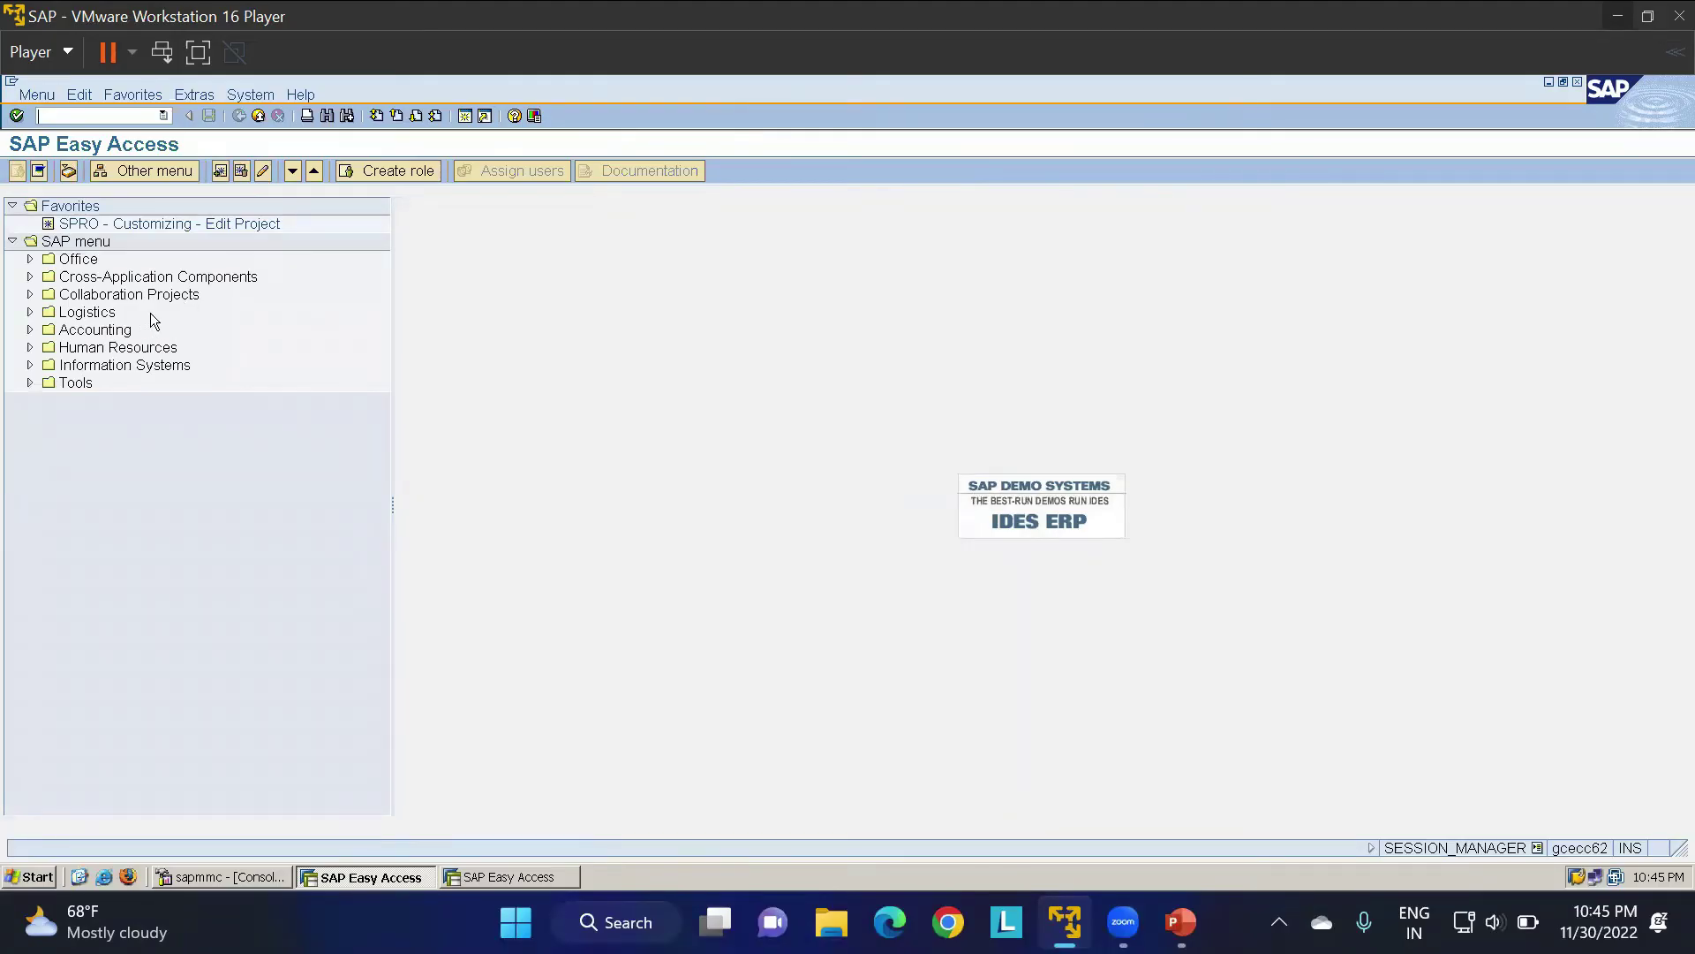
pyautogui.click(108, 115)
pyautogui.write('NACE')
pyautogui.press('Return')
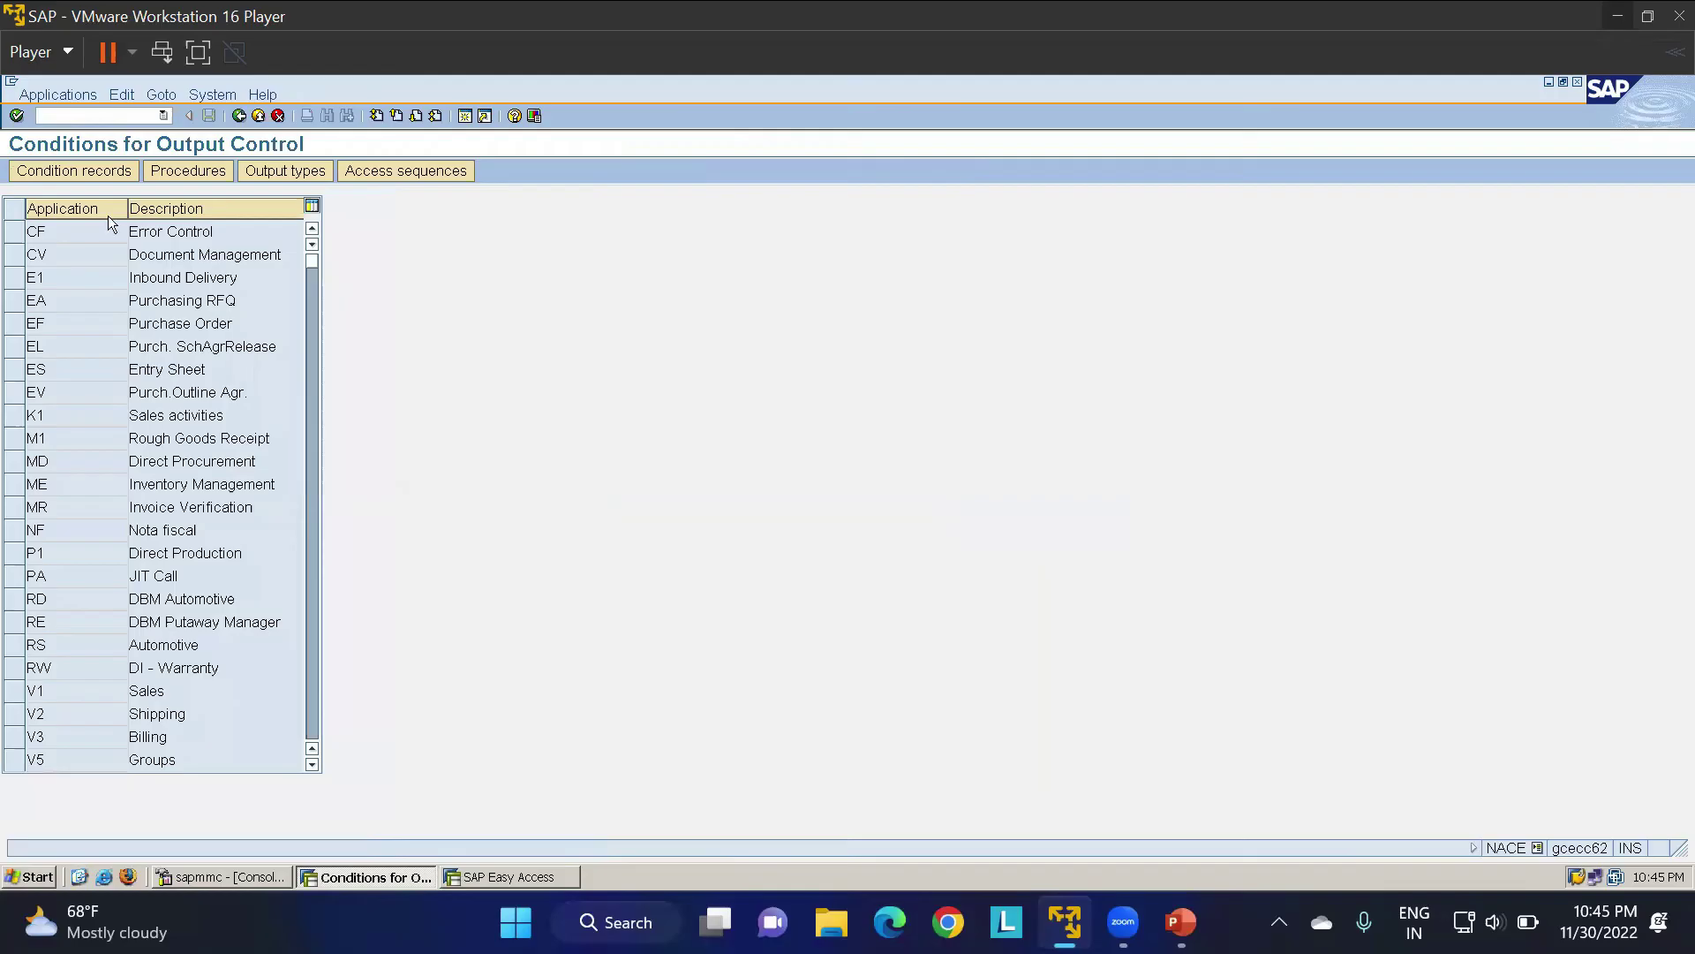
pyautogui.click(17, 327)
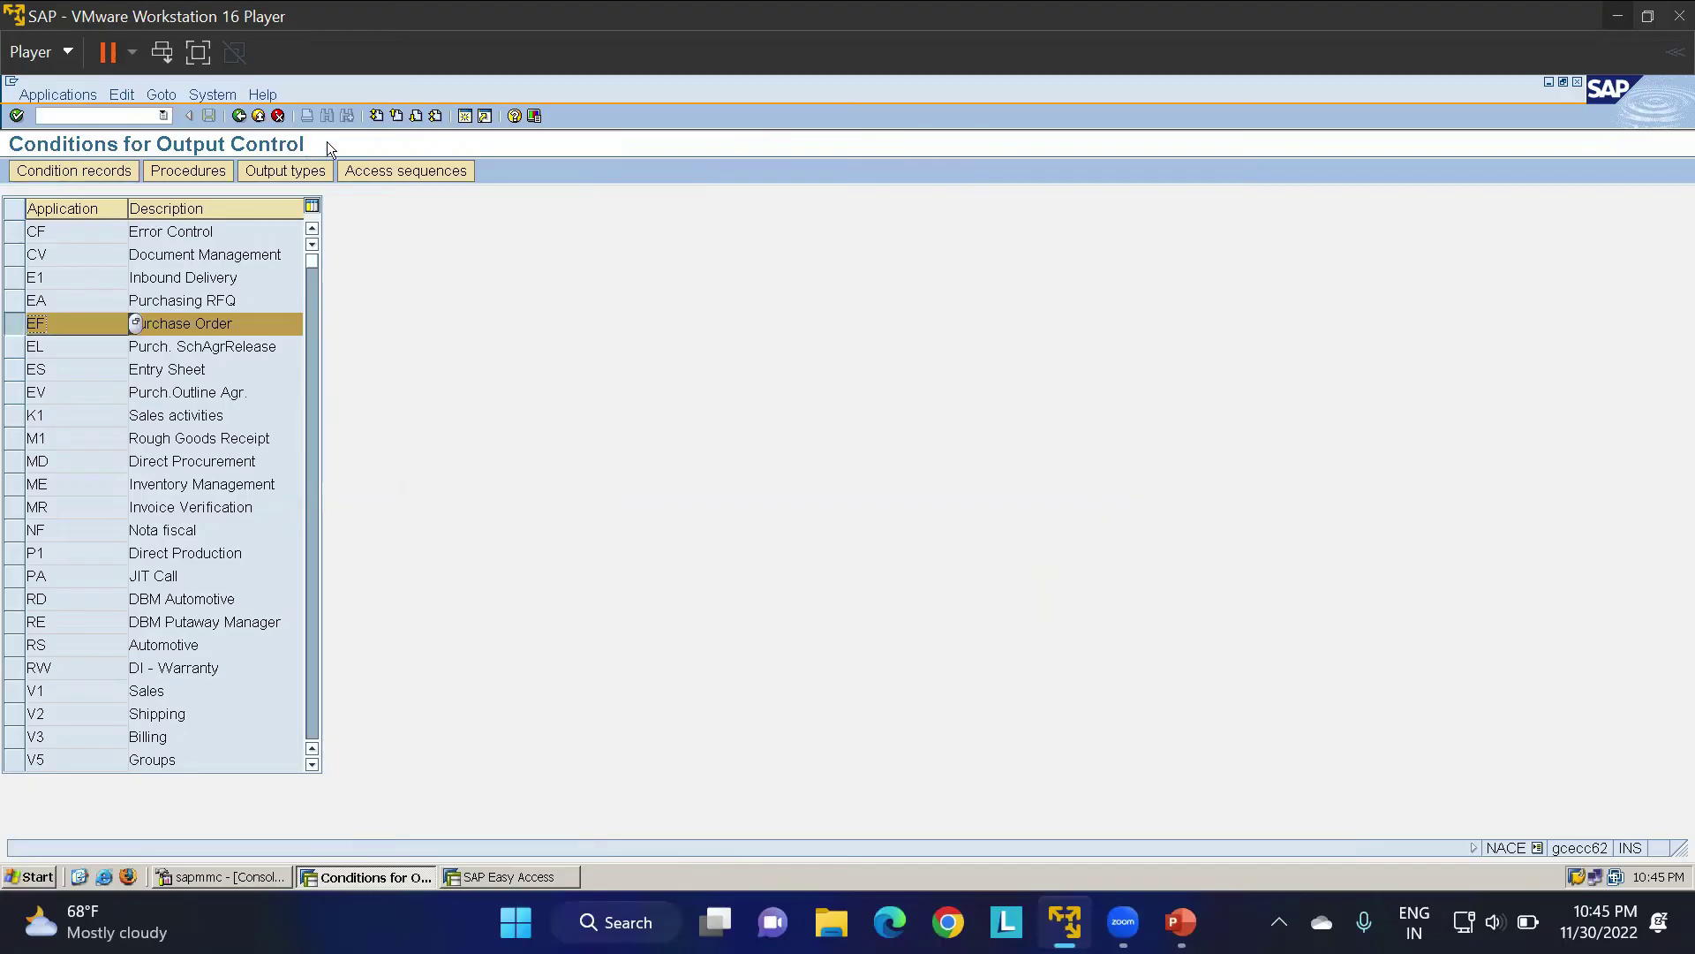
# Check access sequence A718 (AS FOR LT01 OD) among the purchase order access sequences and return to the application list
pyautogui.click(392, 166)
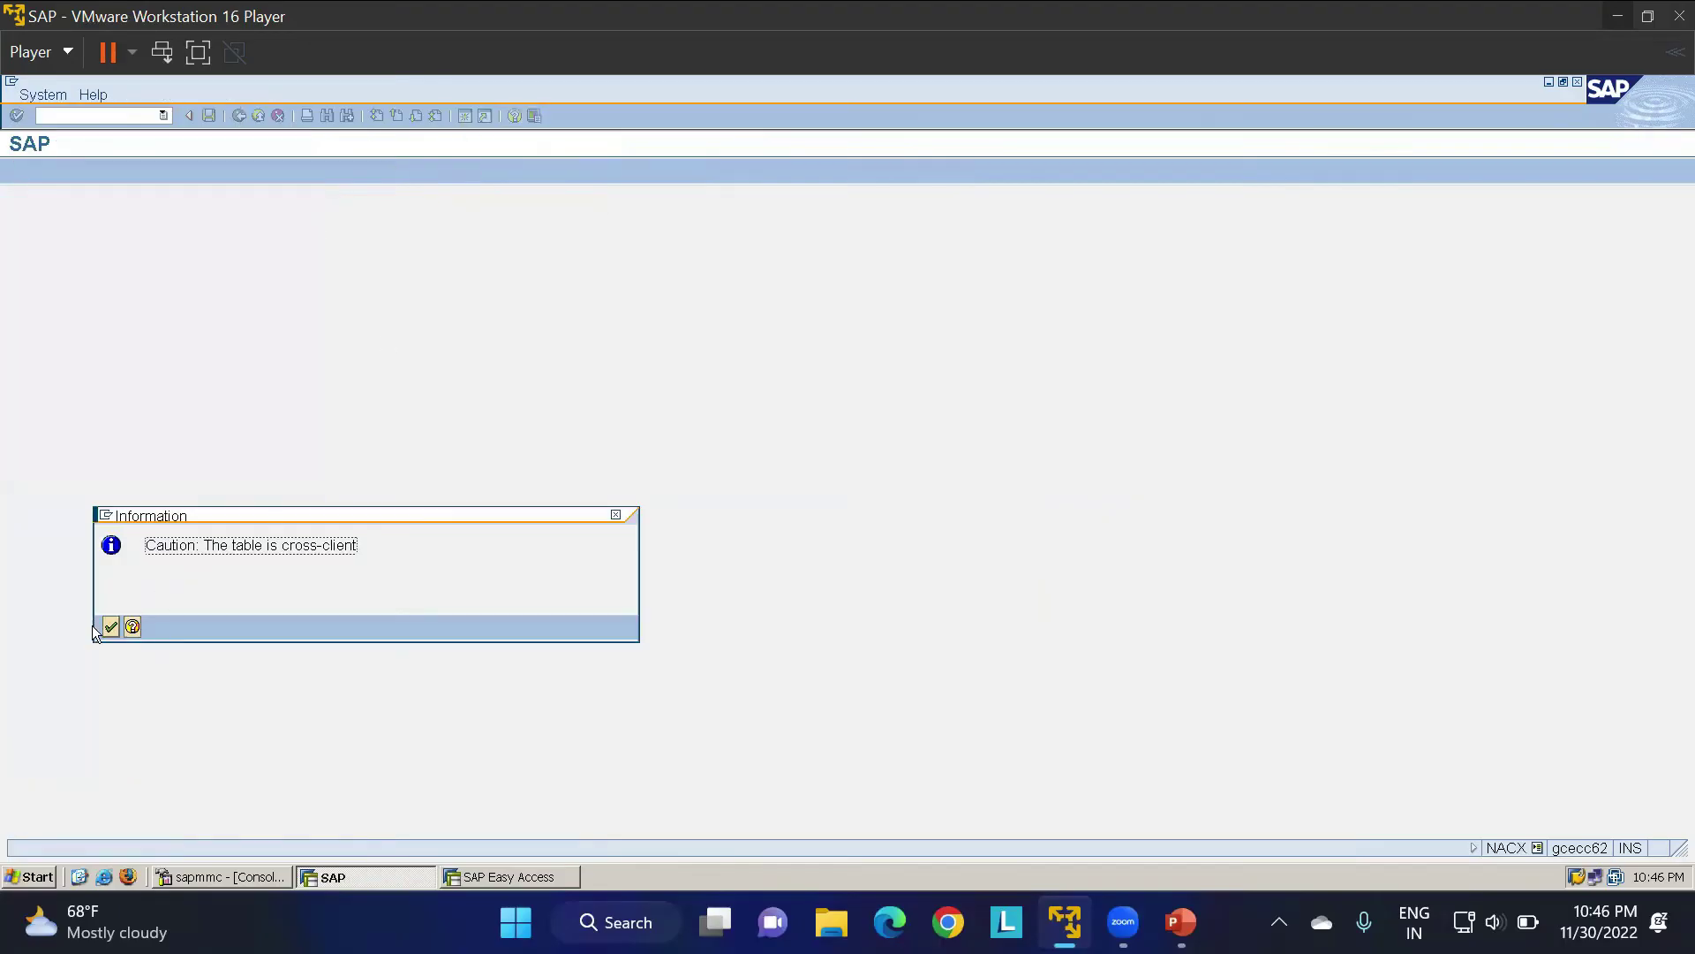
pyautogui.click(132, 566)
pyautogui.press('Return')
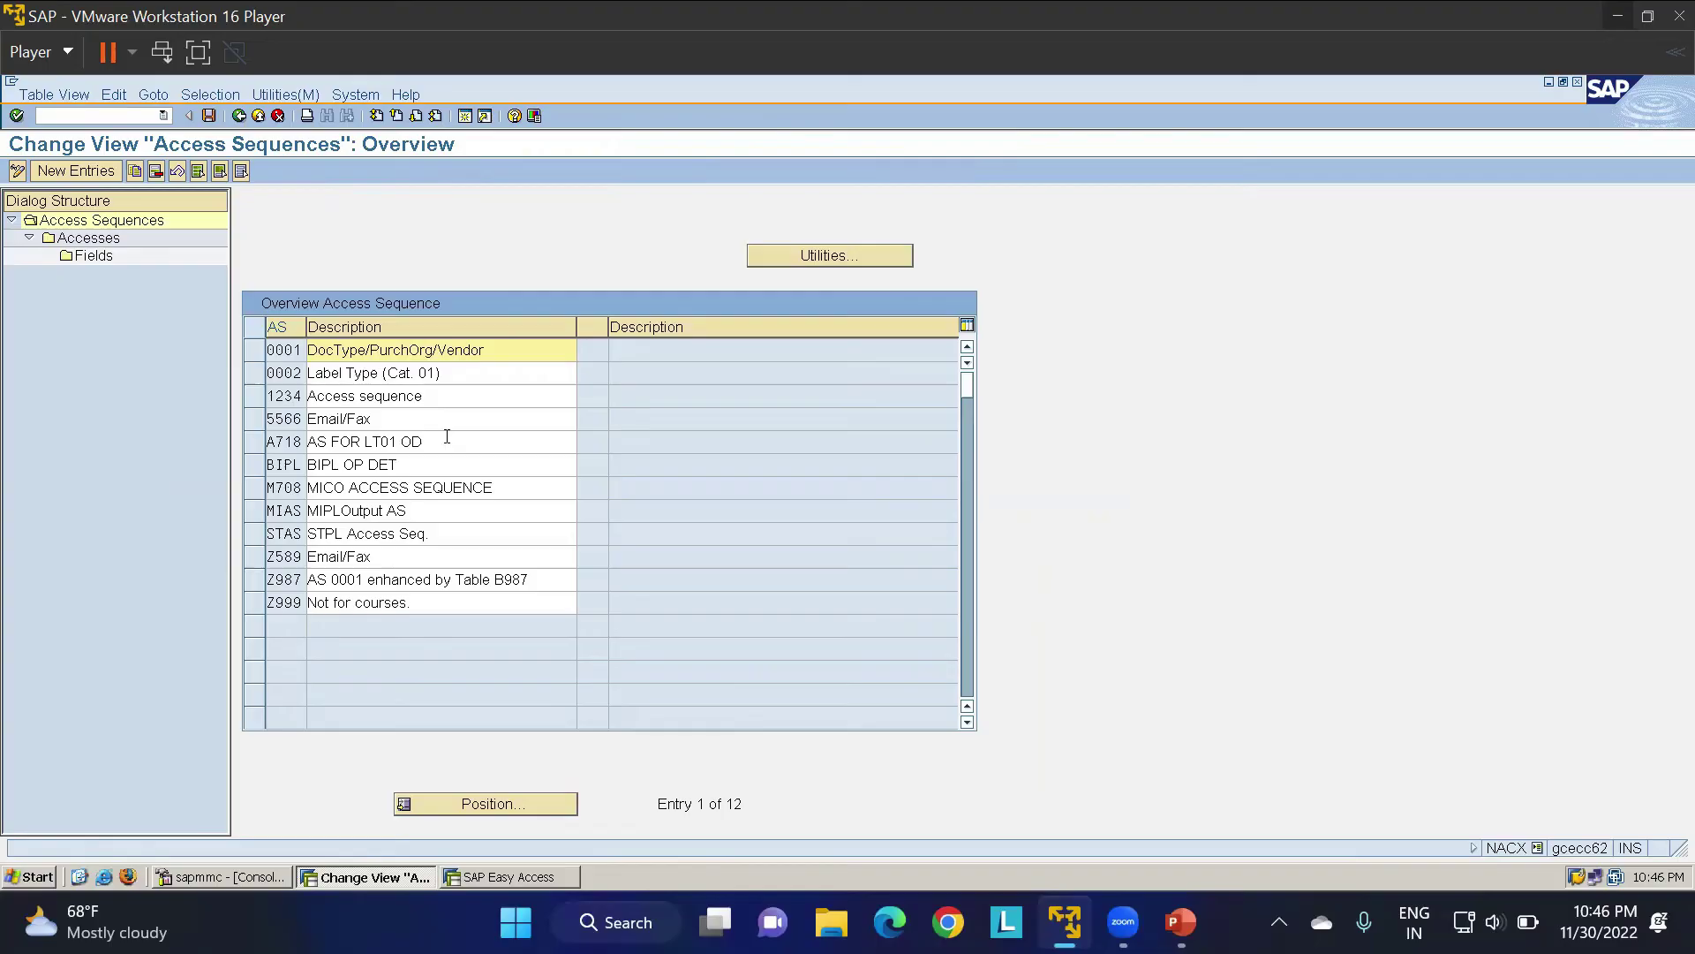
pyautogui.moveTo(446, 436); pyautogui.dragTo(268, 449)
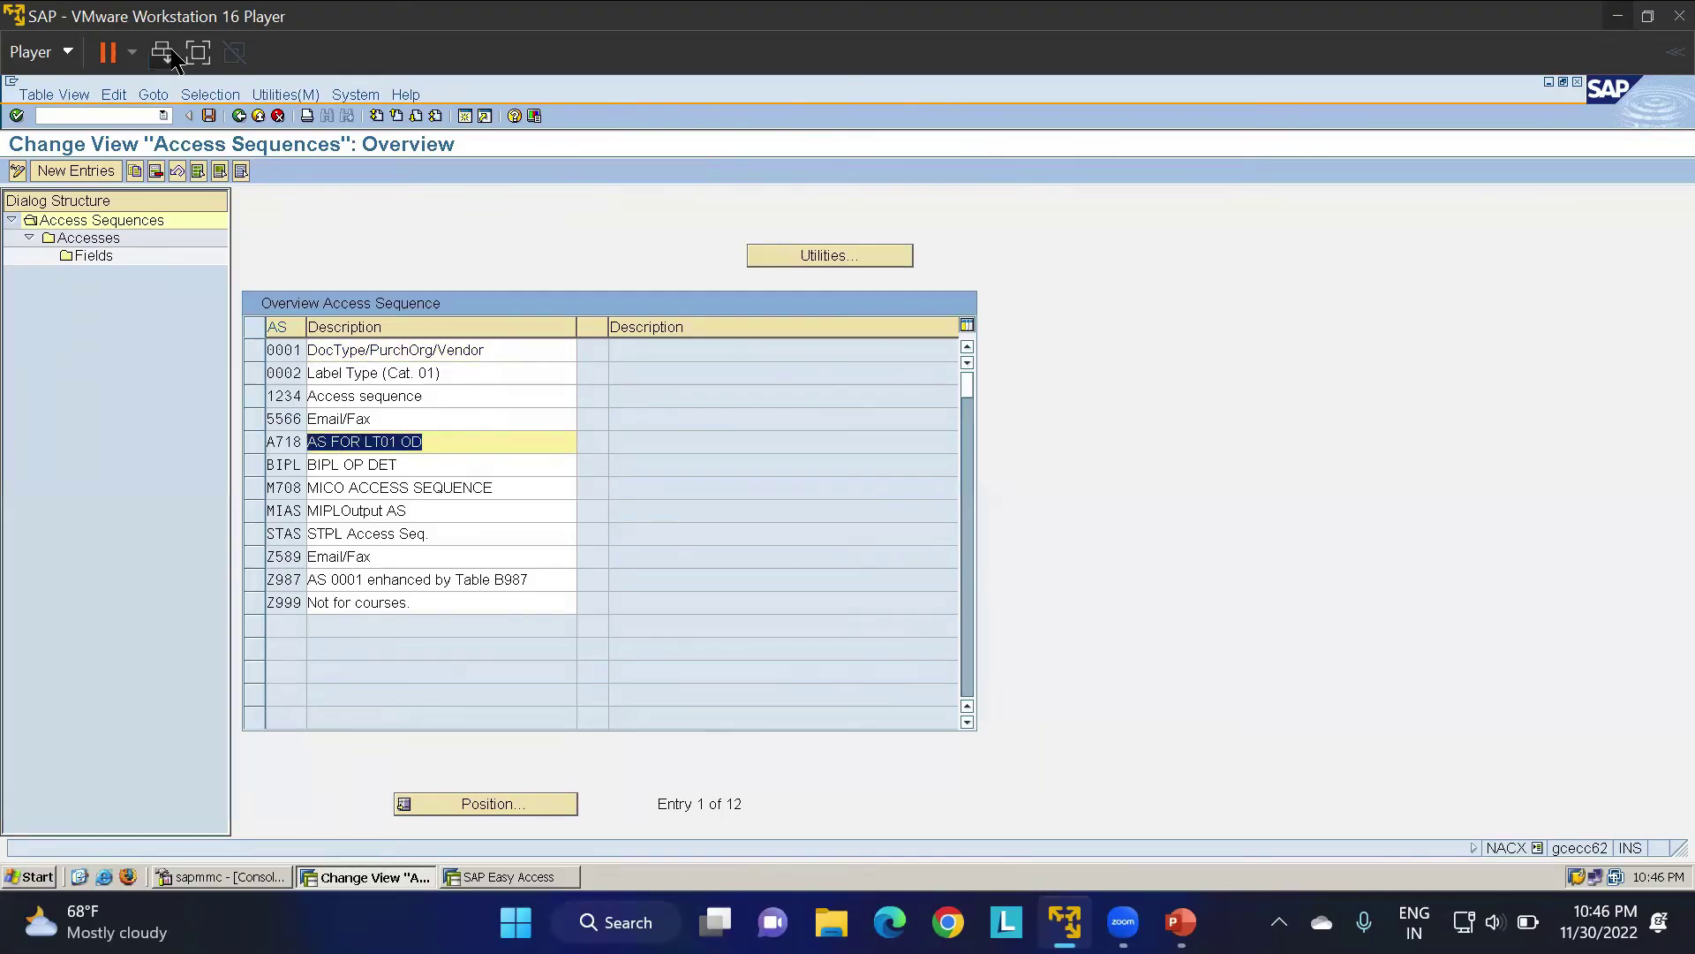
pyautogui.click(239, 117)
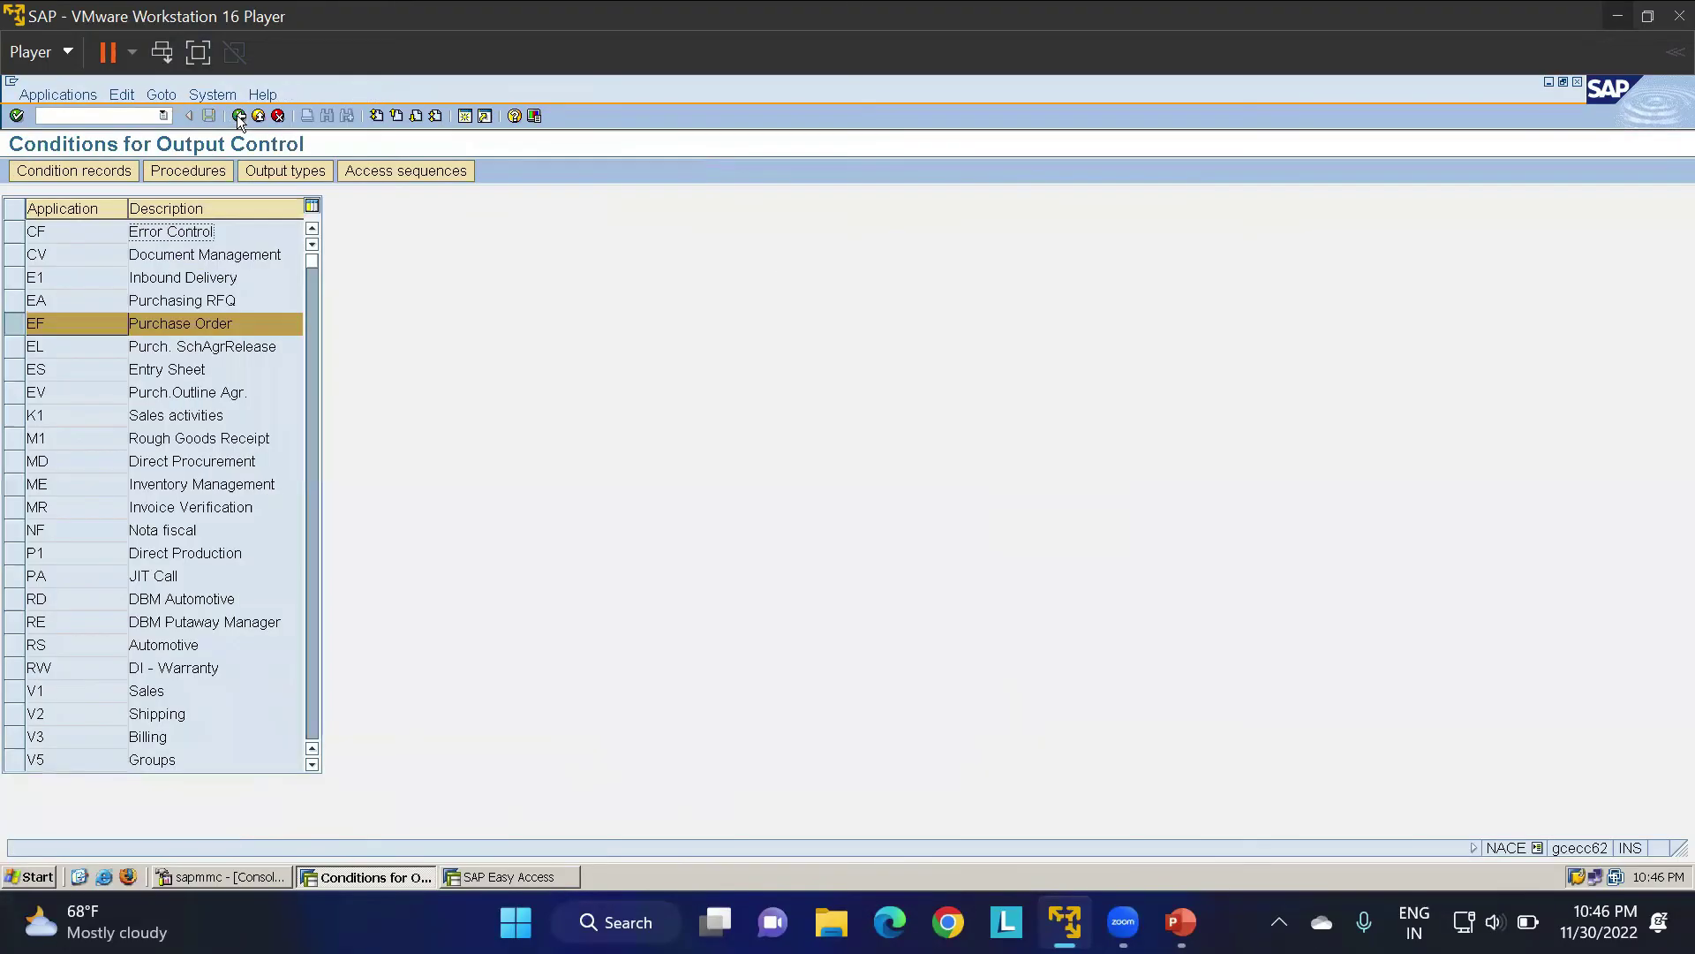
# Review the output types and the procedures defined for the Purchase Order application
pyautogui.click(287, 168)
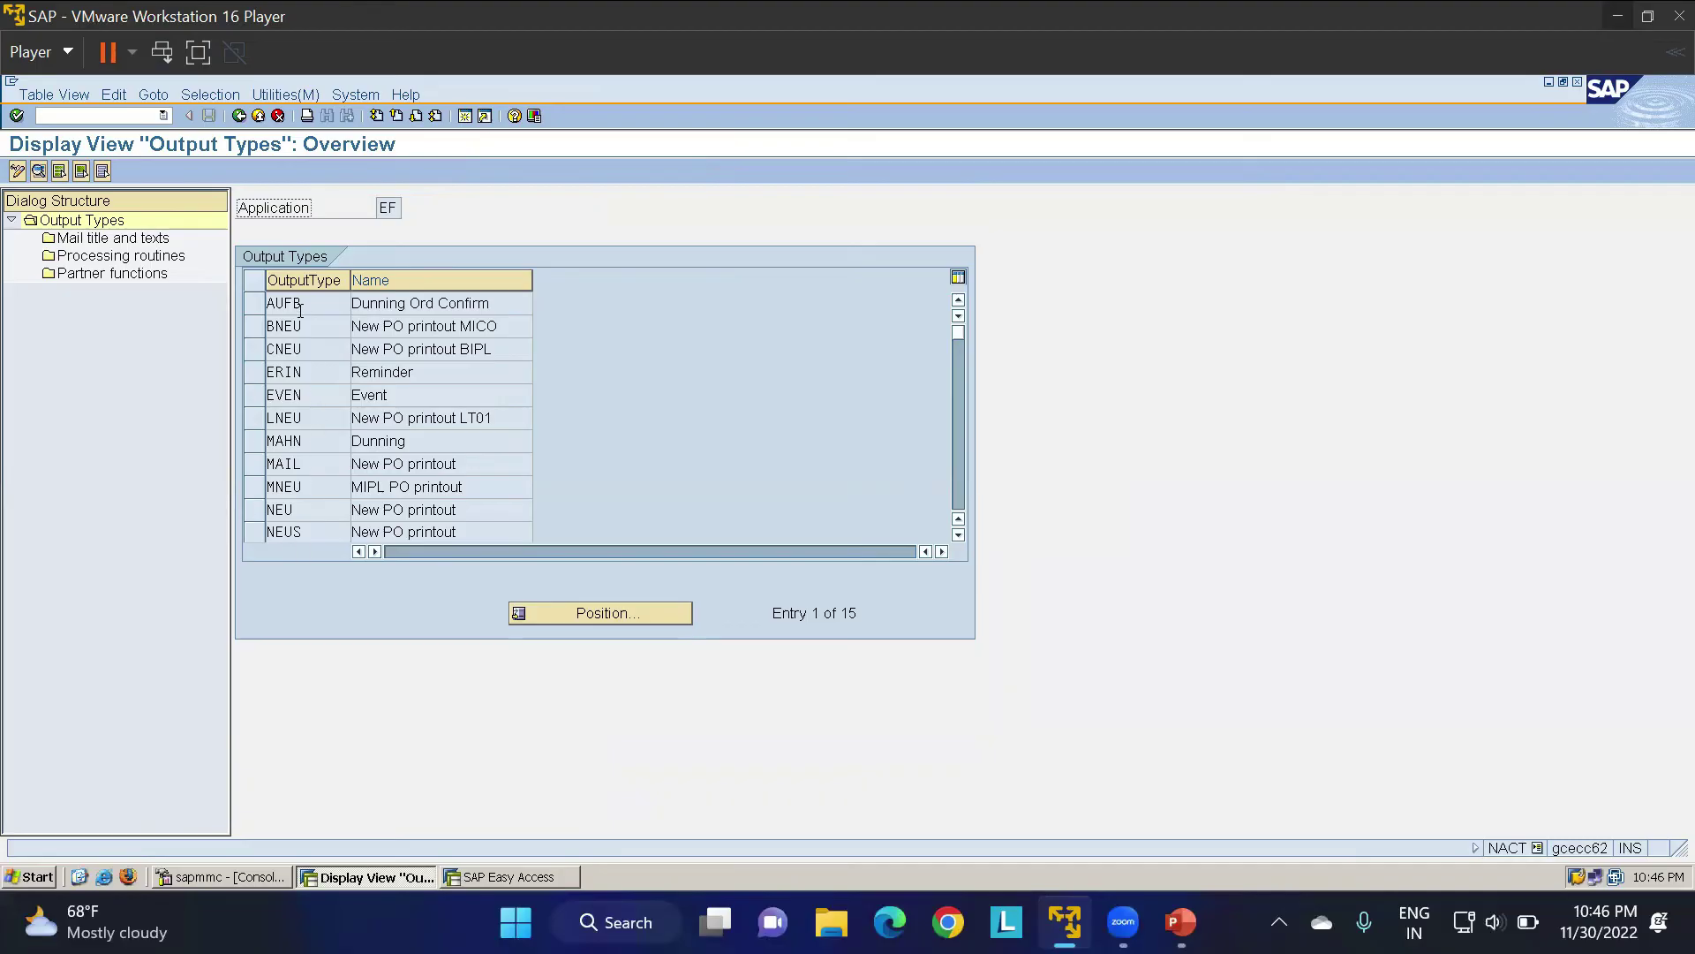
pyautogui.click(239, 116)
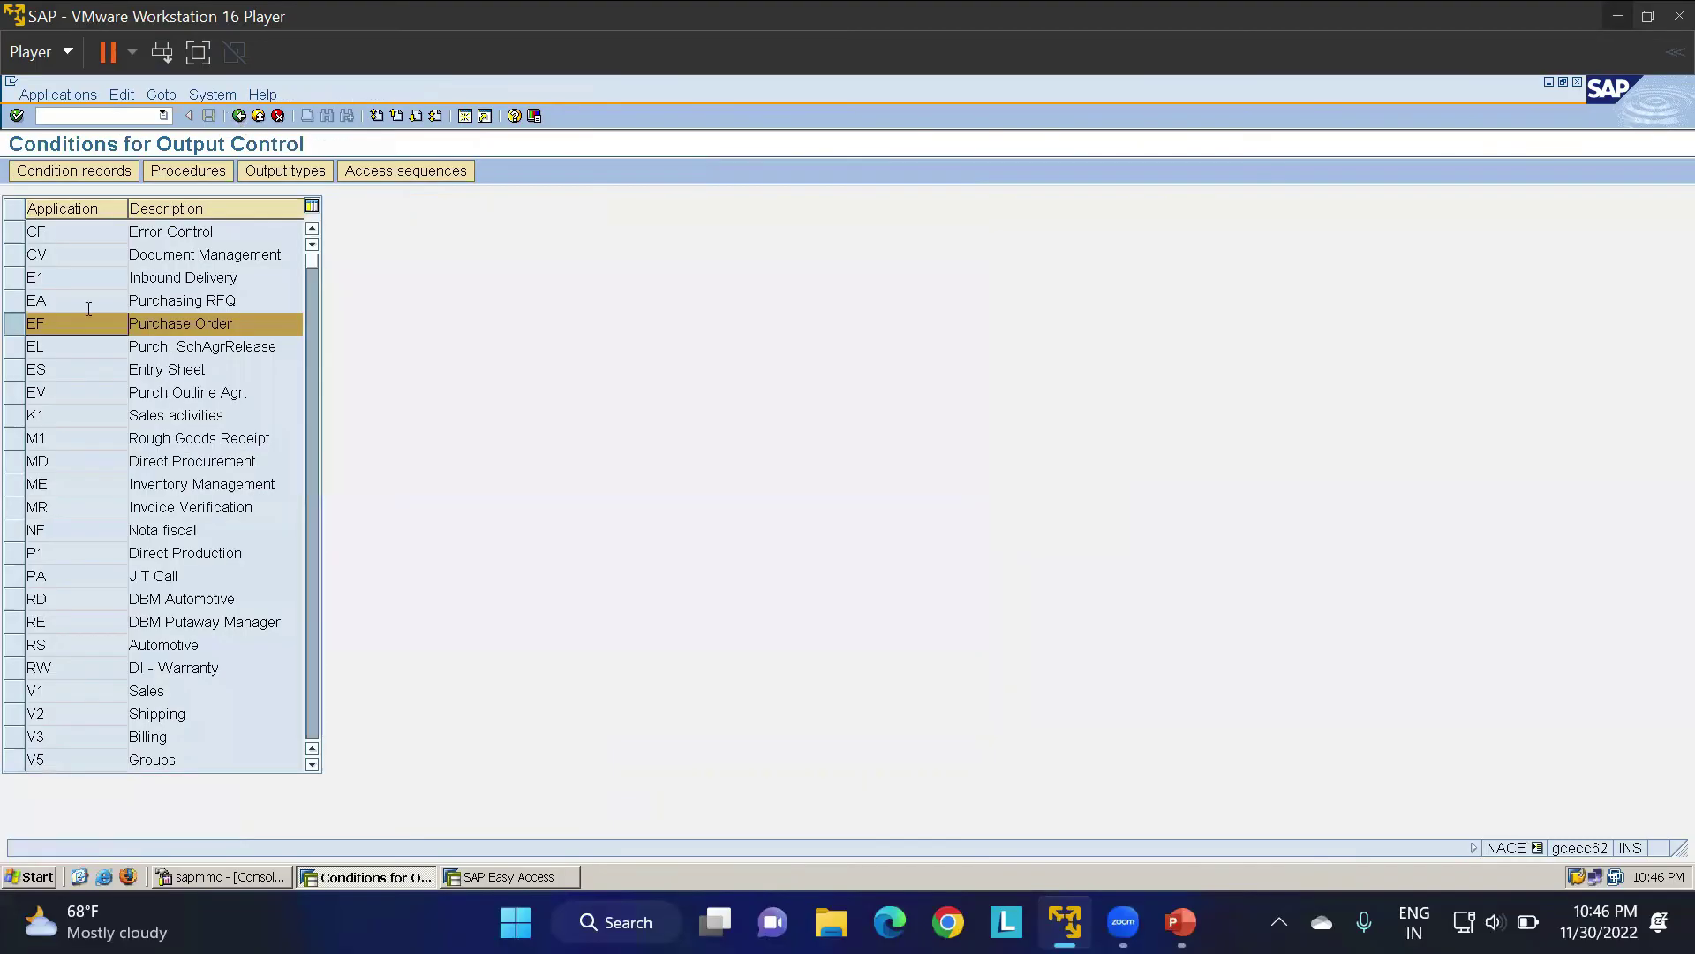
pyautogui.click(187, 173)
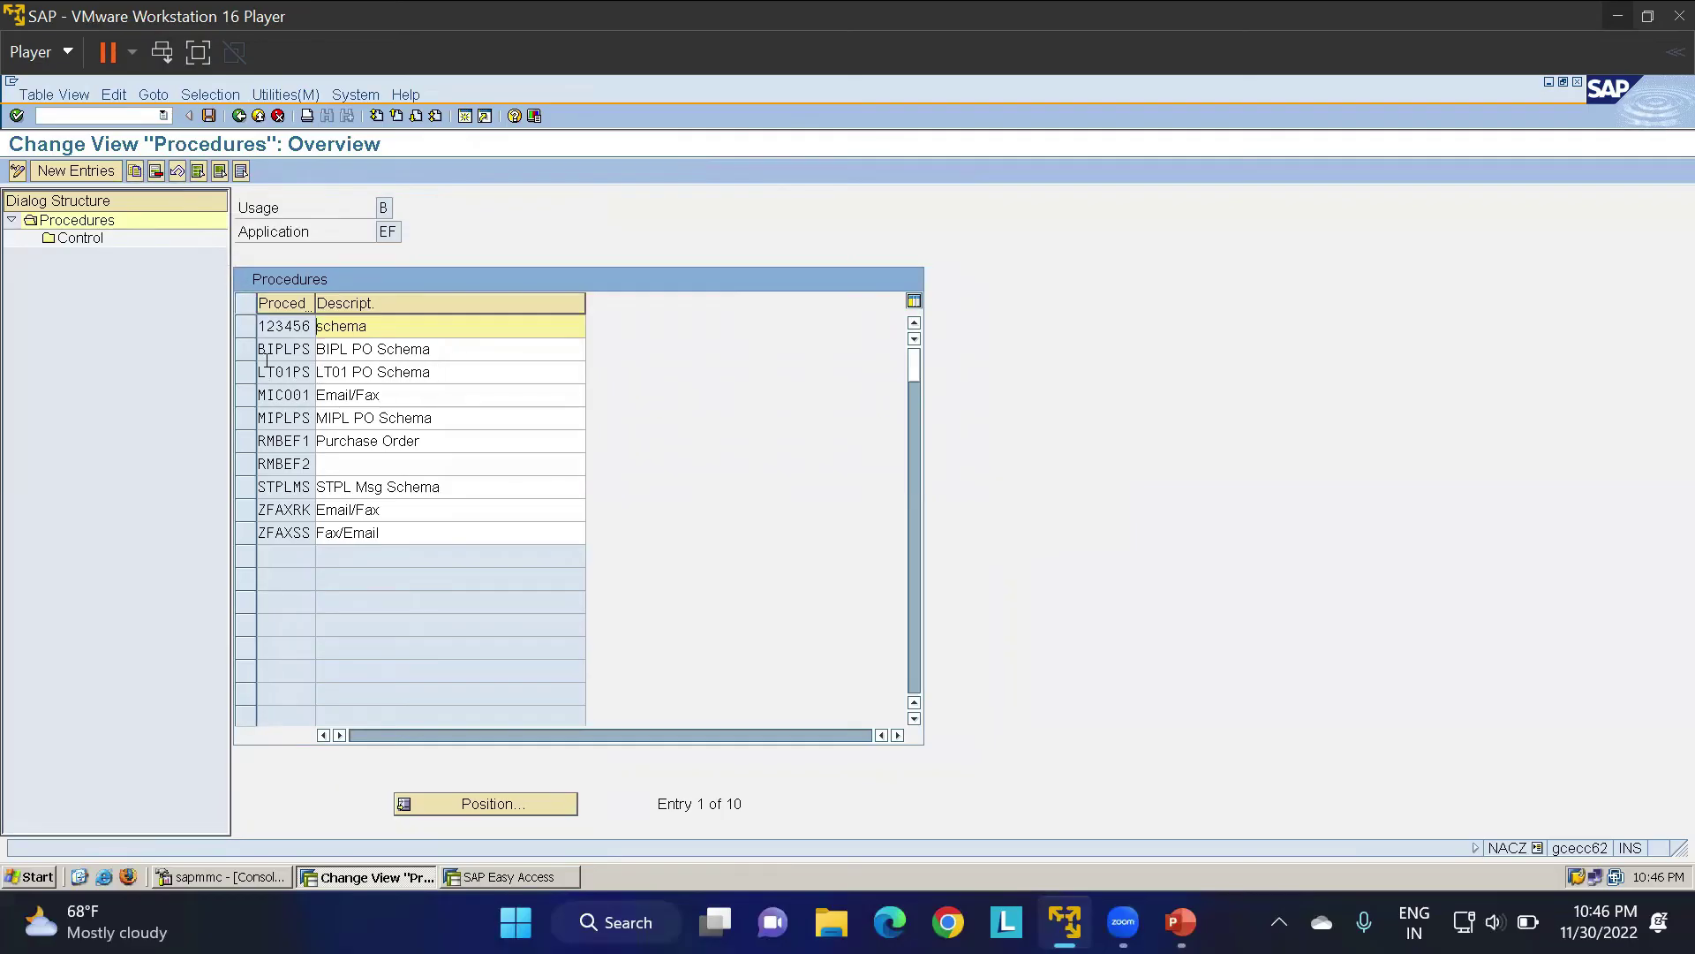
pyautogui.click(242, 118)
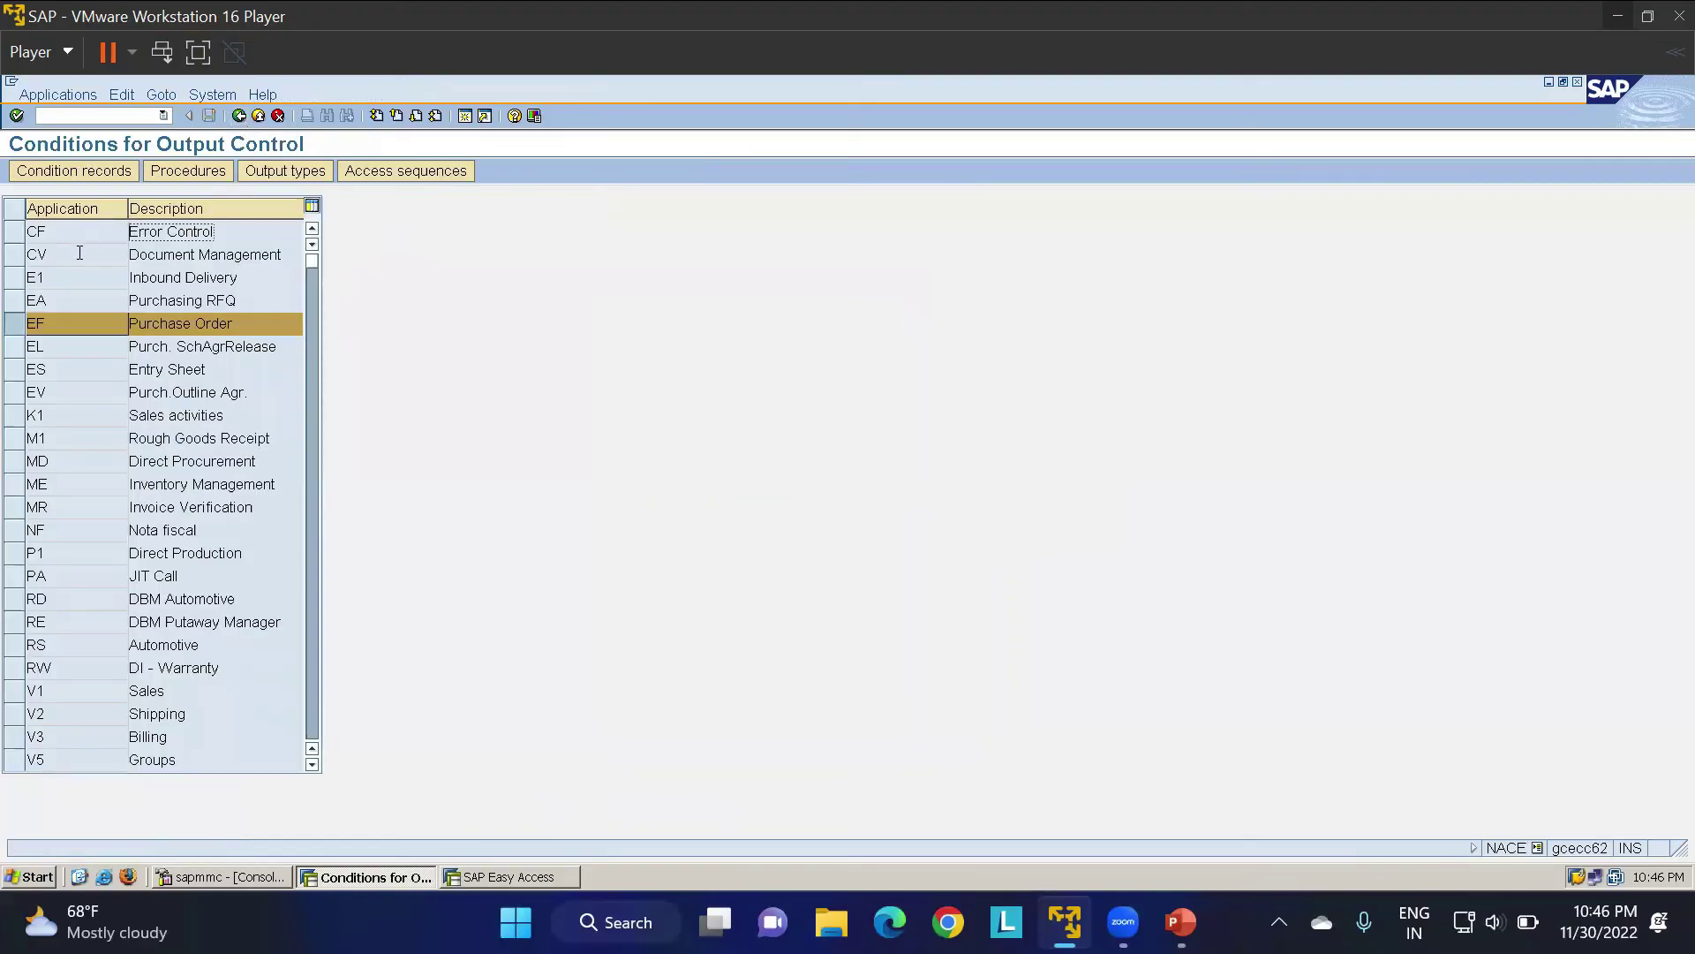
# View the output types offered for purchase order condition records, including LNEU, and close the list
pyautogui.click(77, 170)
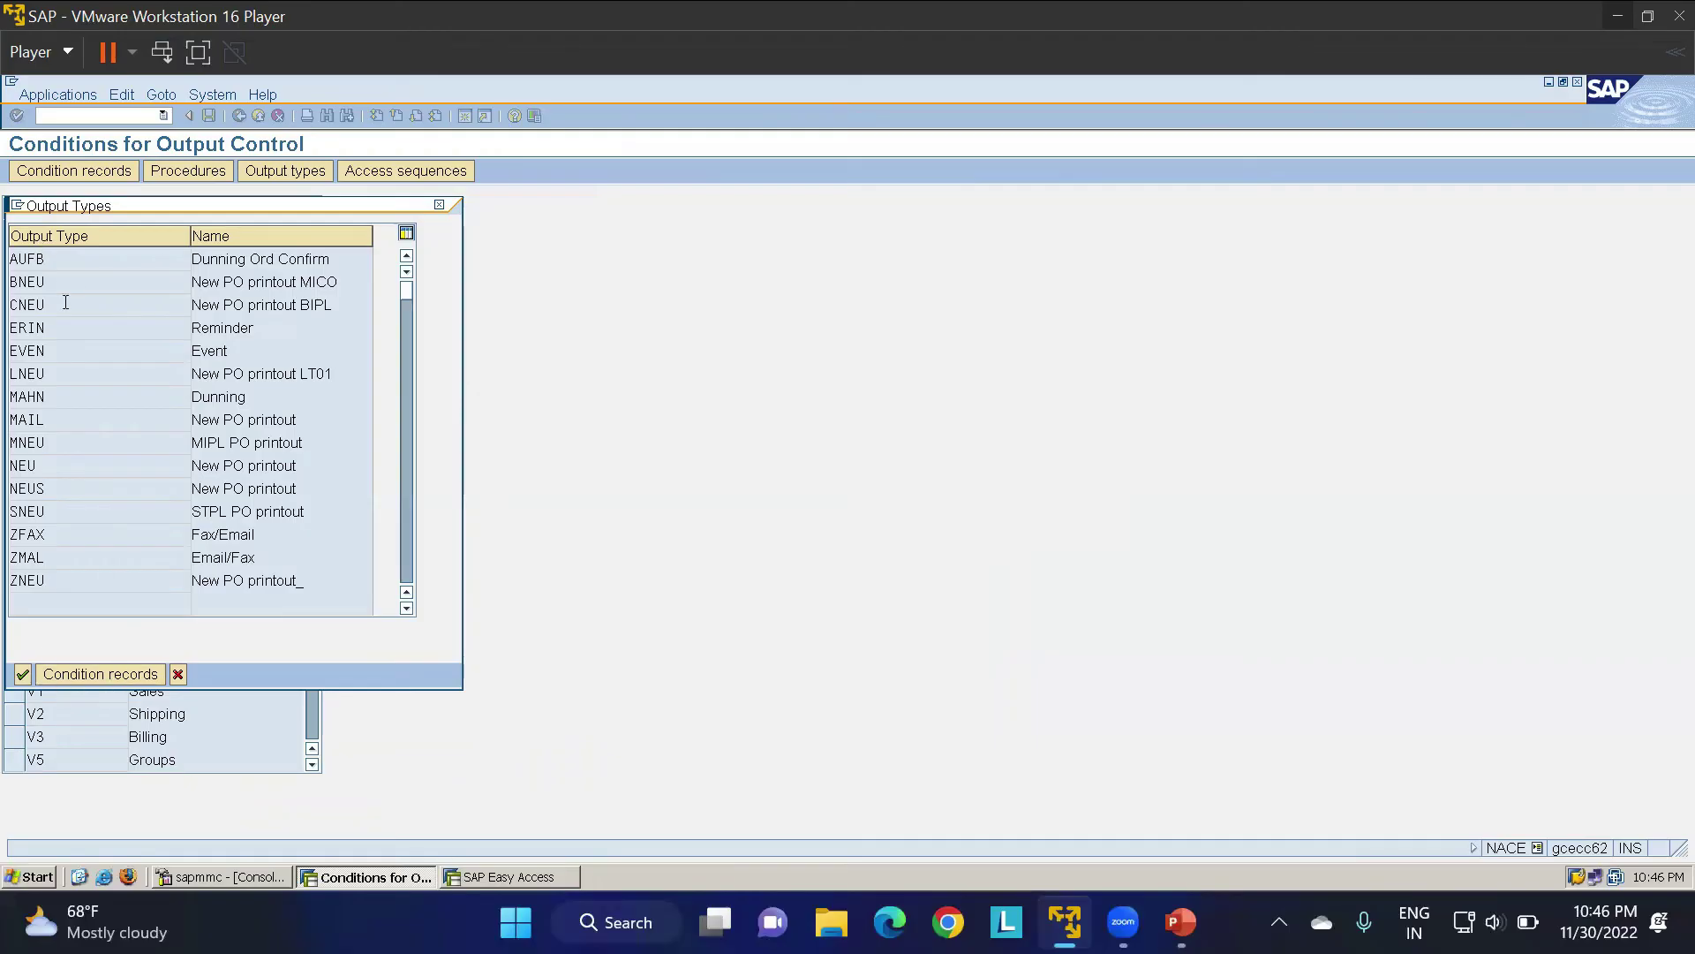
pyautogui.click(55, 372)
pyautogui.press('Escape')
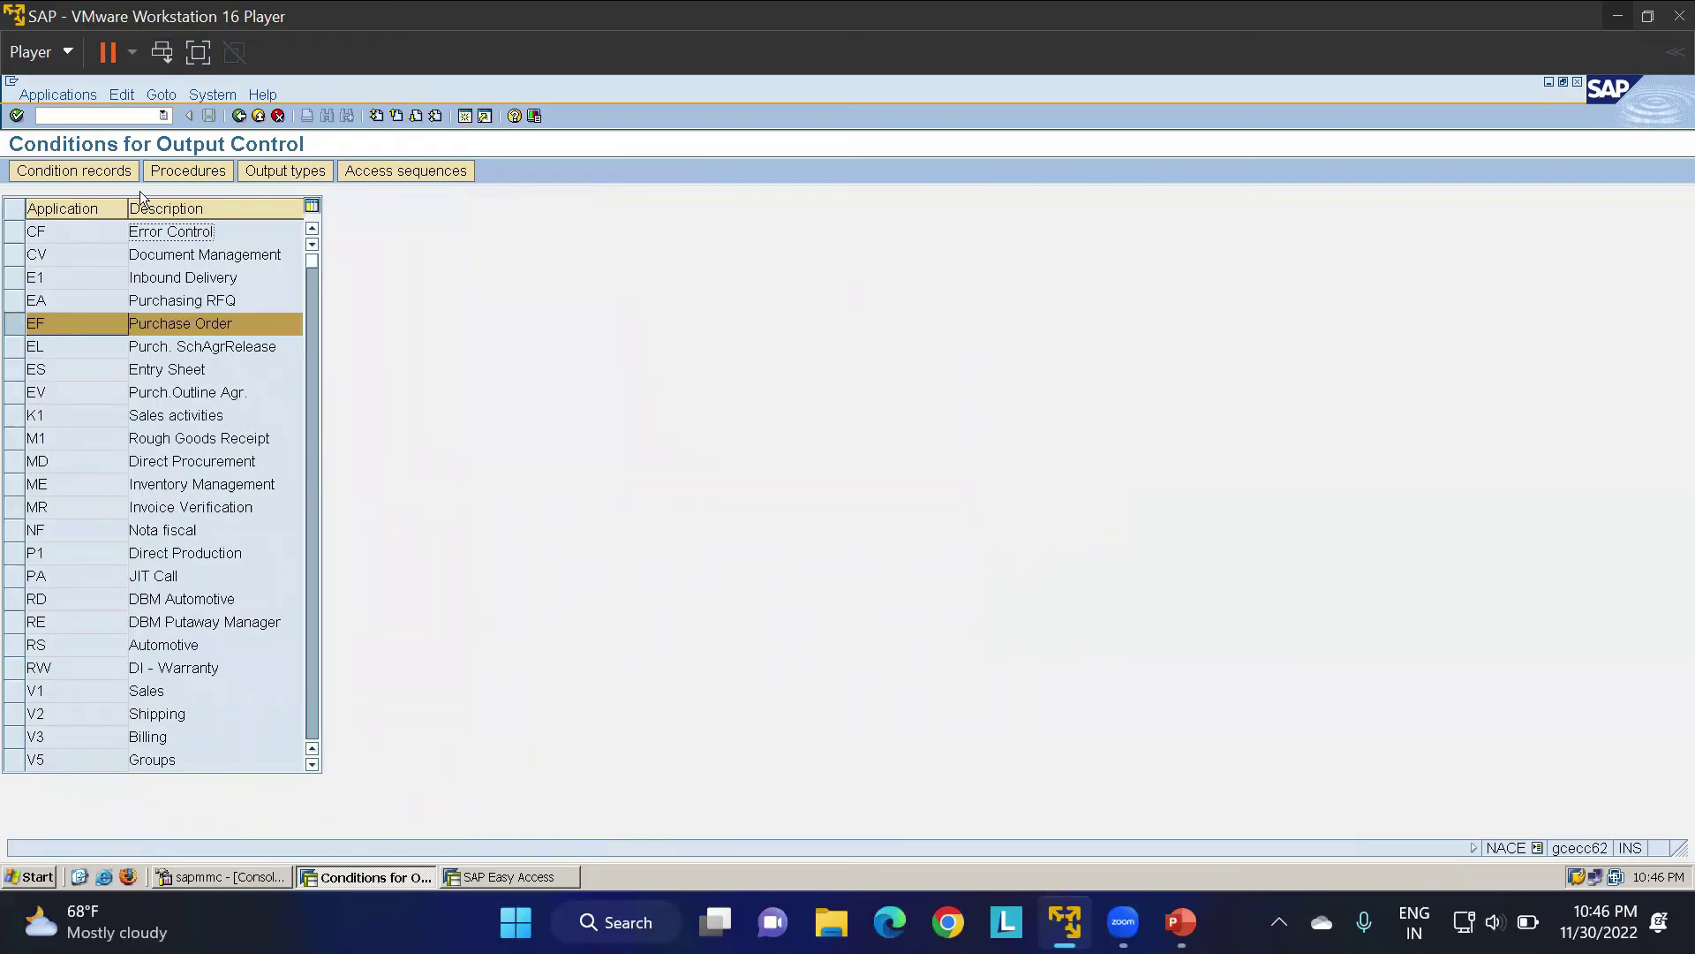
# Exit NACE, run transaction ME21N and enter the vendor number for the new standard purchase order
pyautogui.click(255, 116)
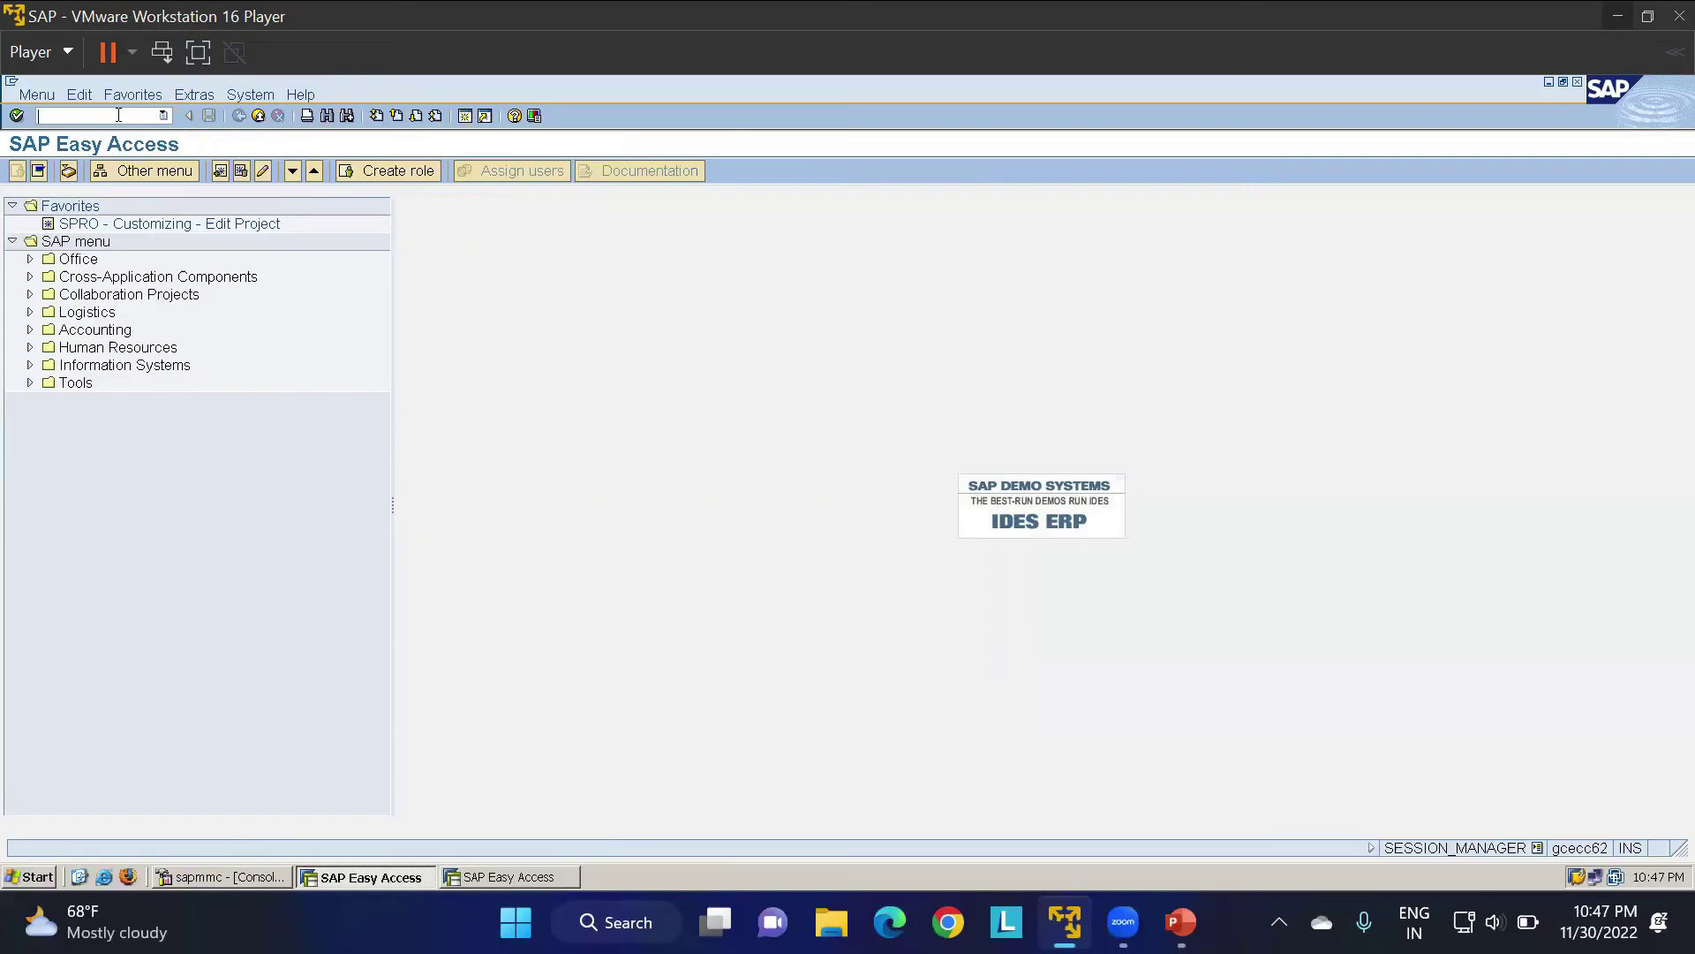
pyautogui.write('ME21N')
pyautogui.press('Return')
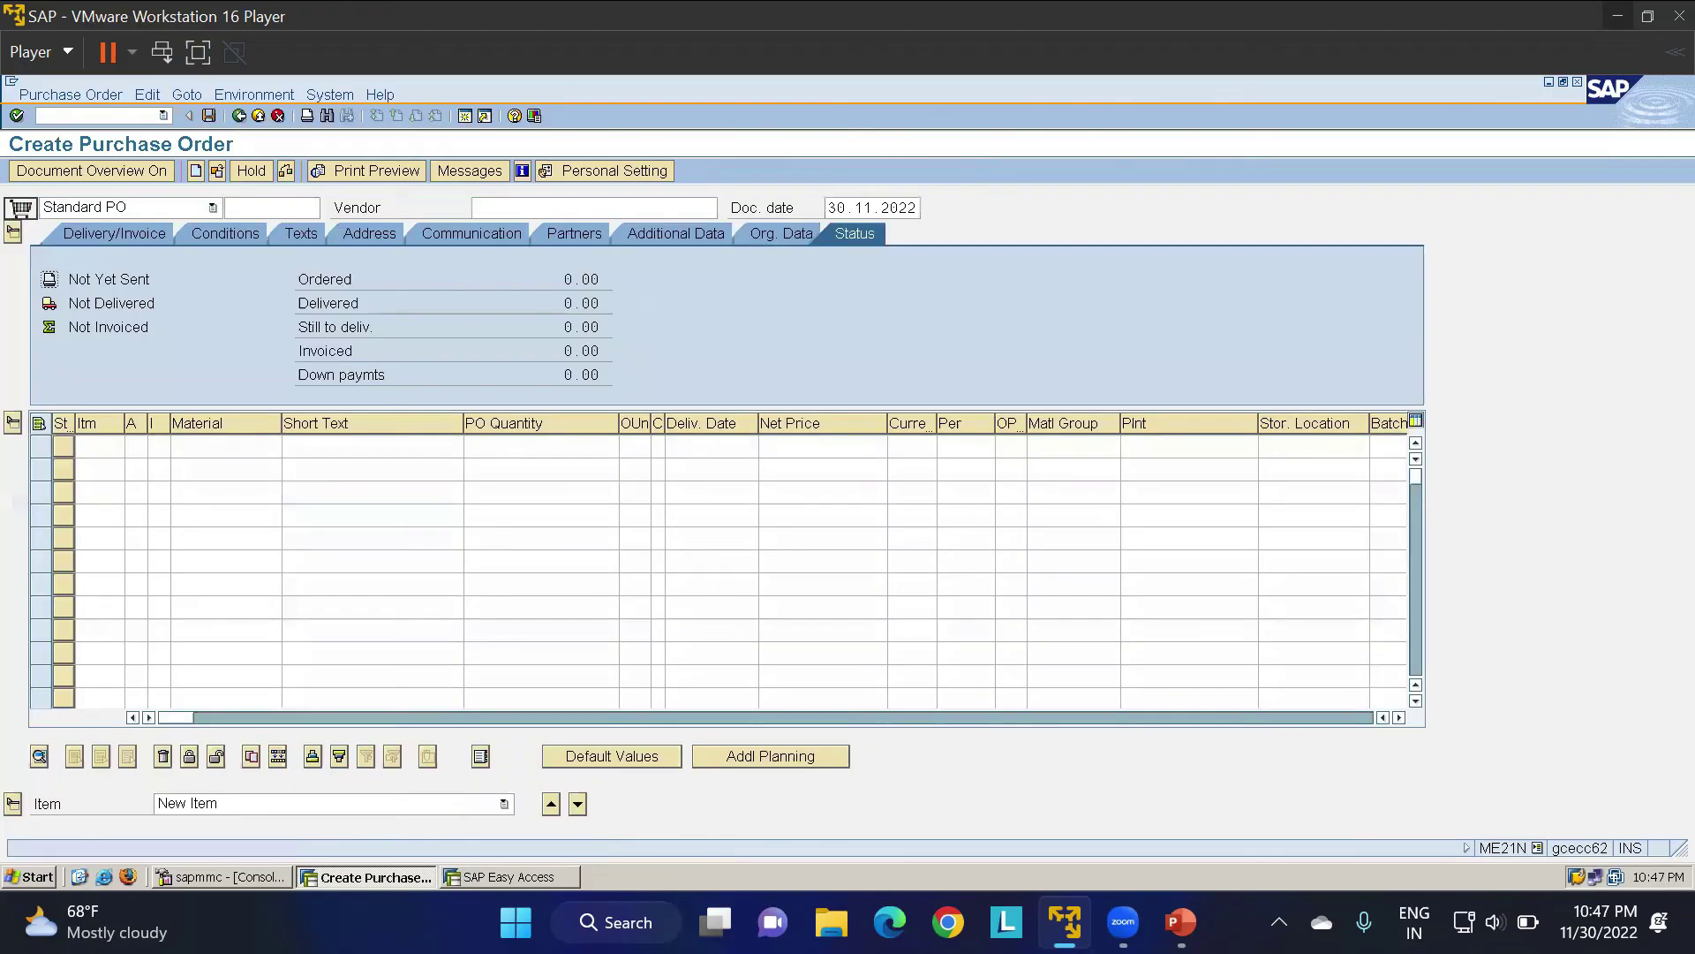
pyautogui.click(560, 211)
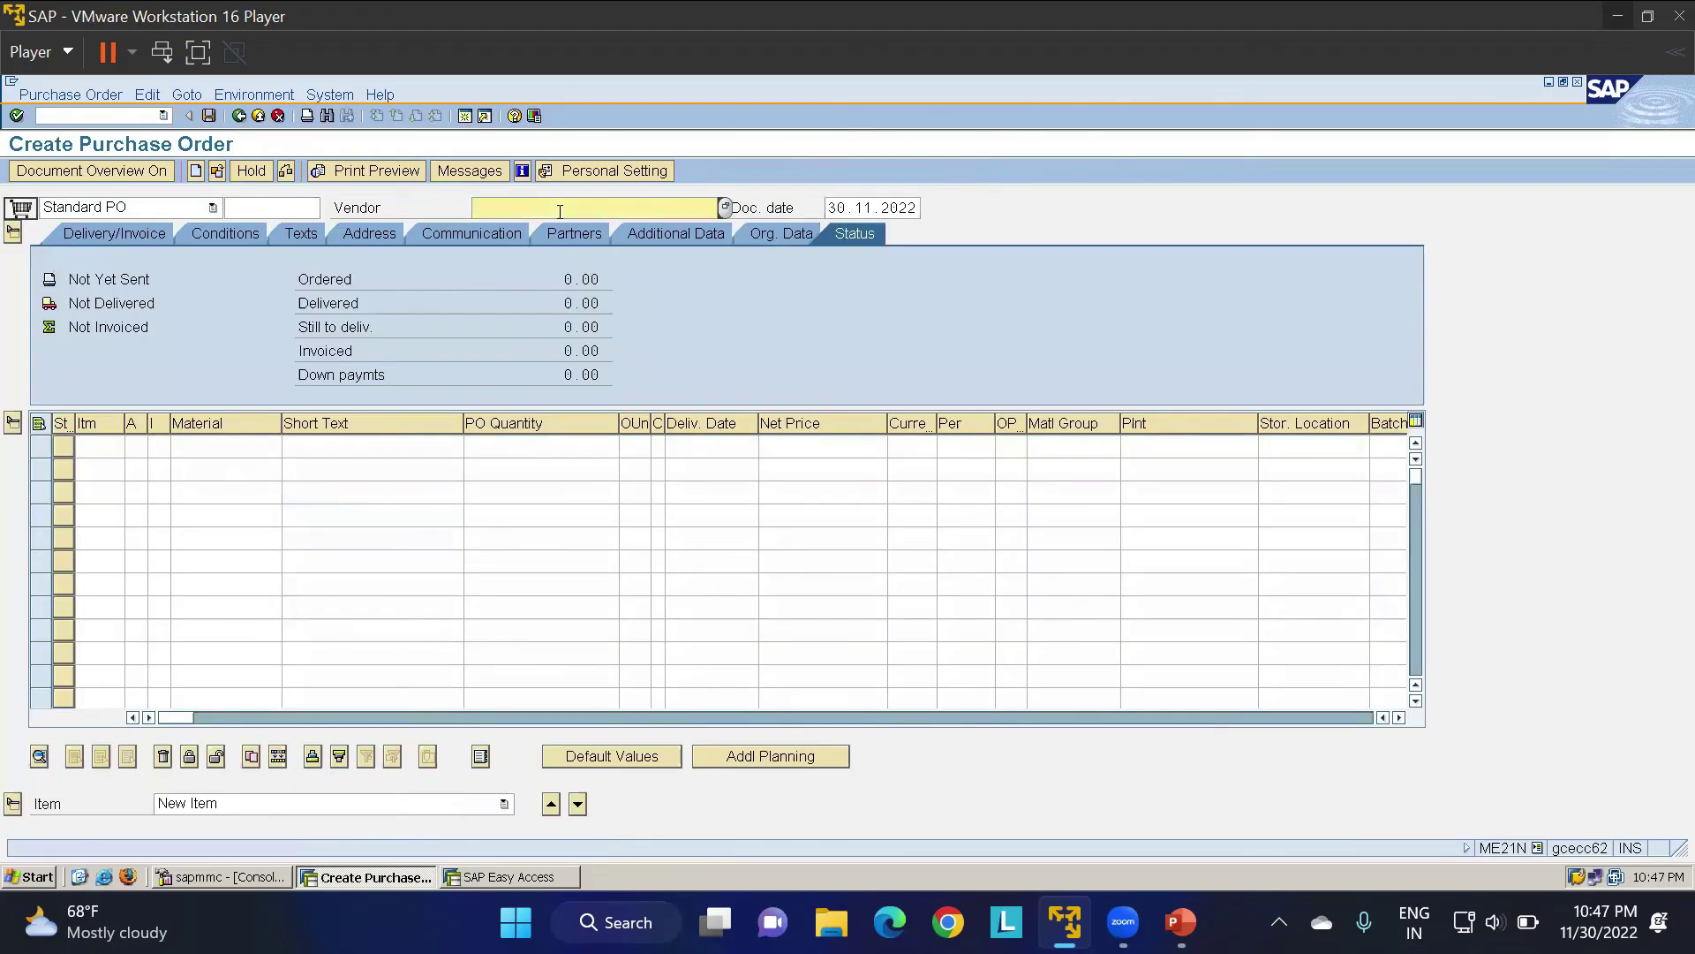
pyautogui.write('2000')
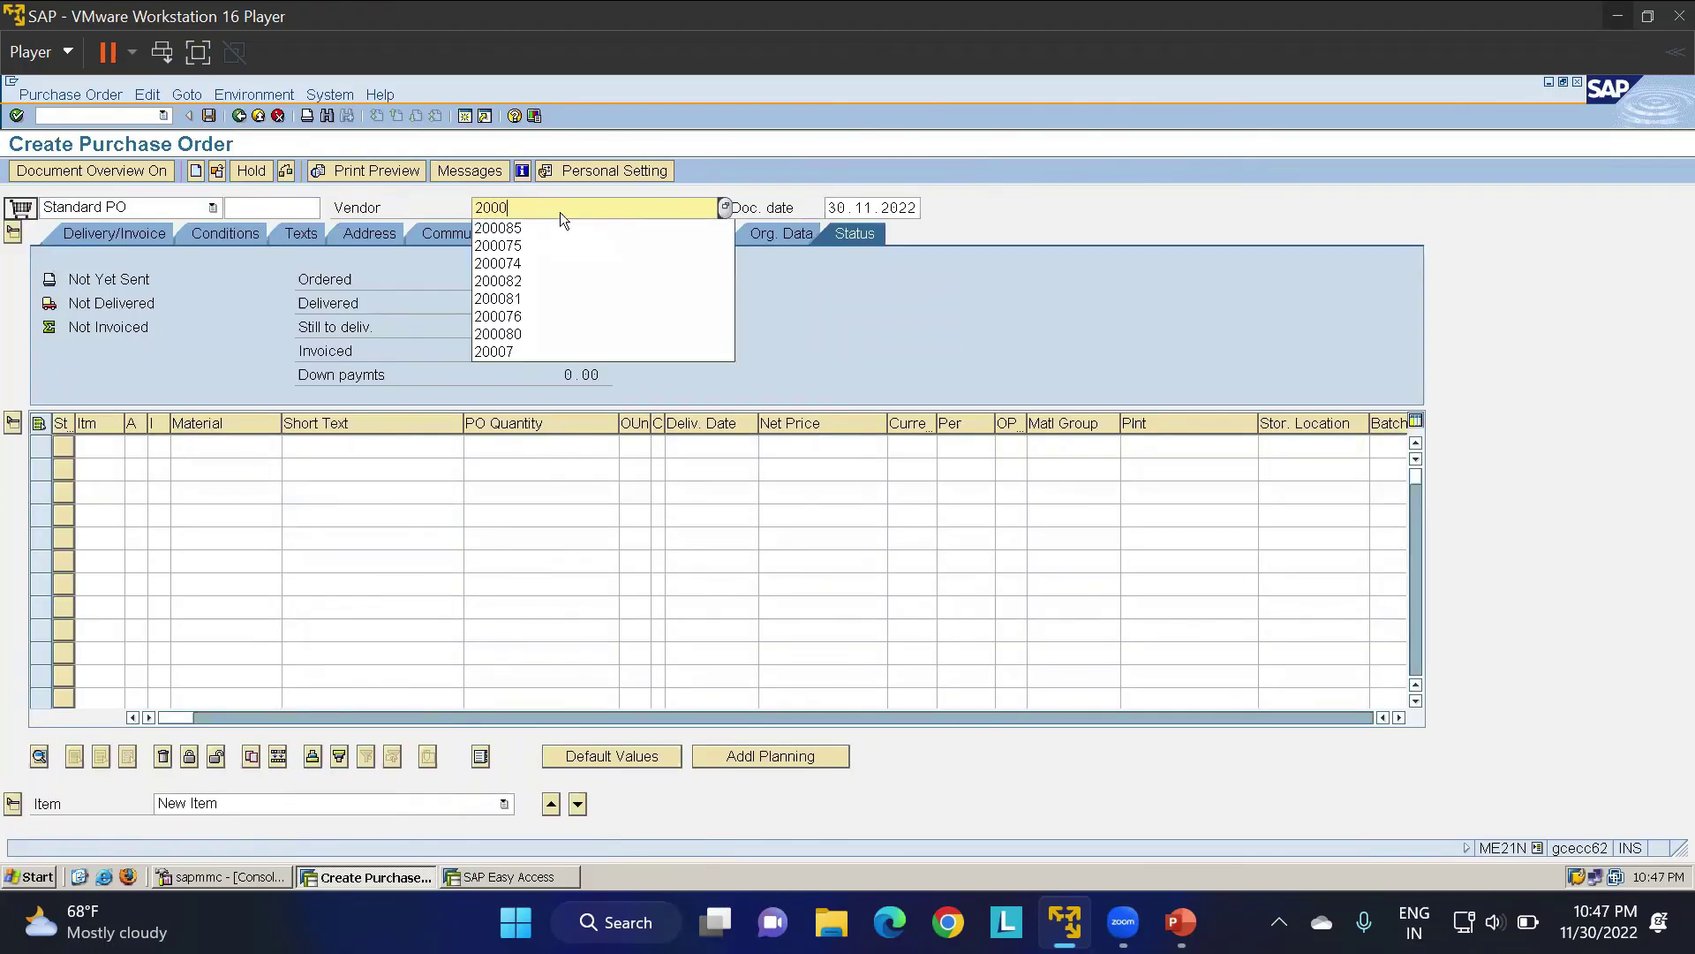
pyautogui.write('75')
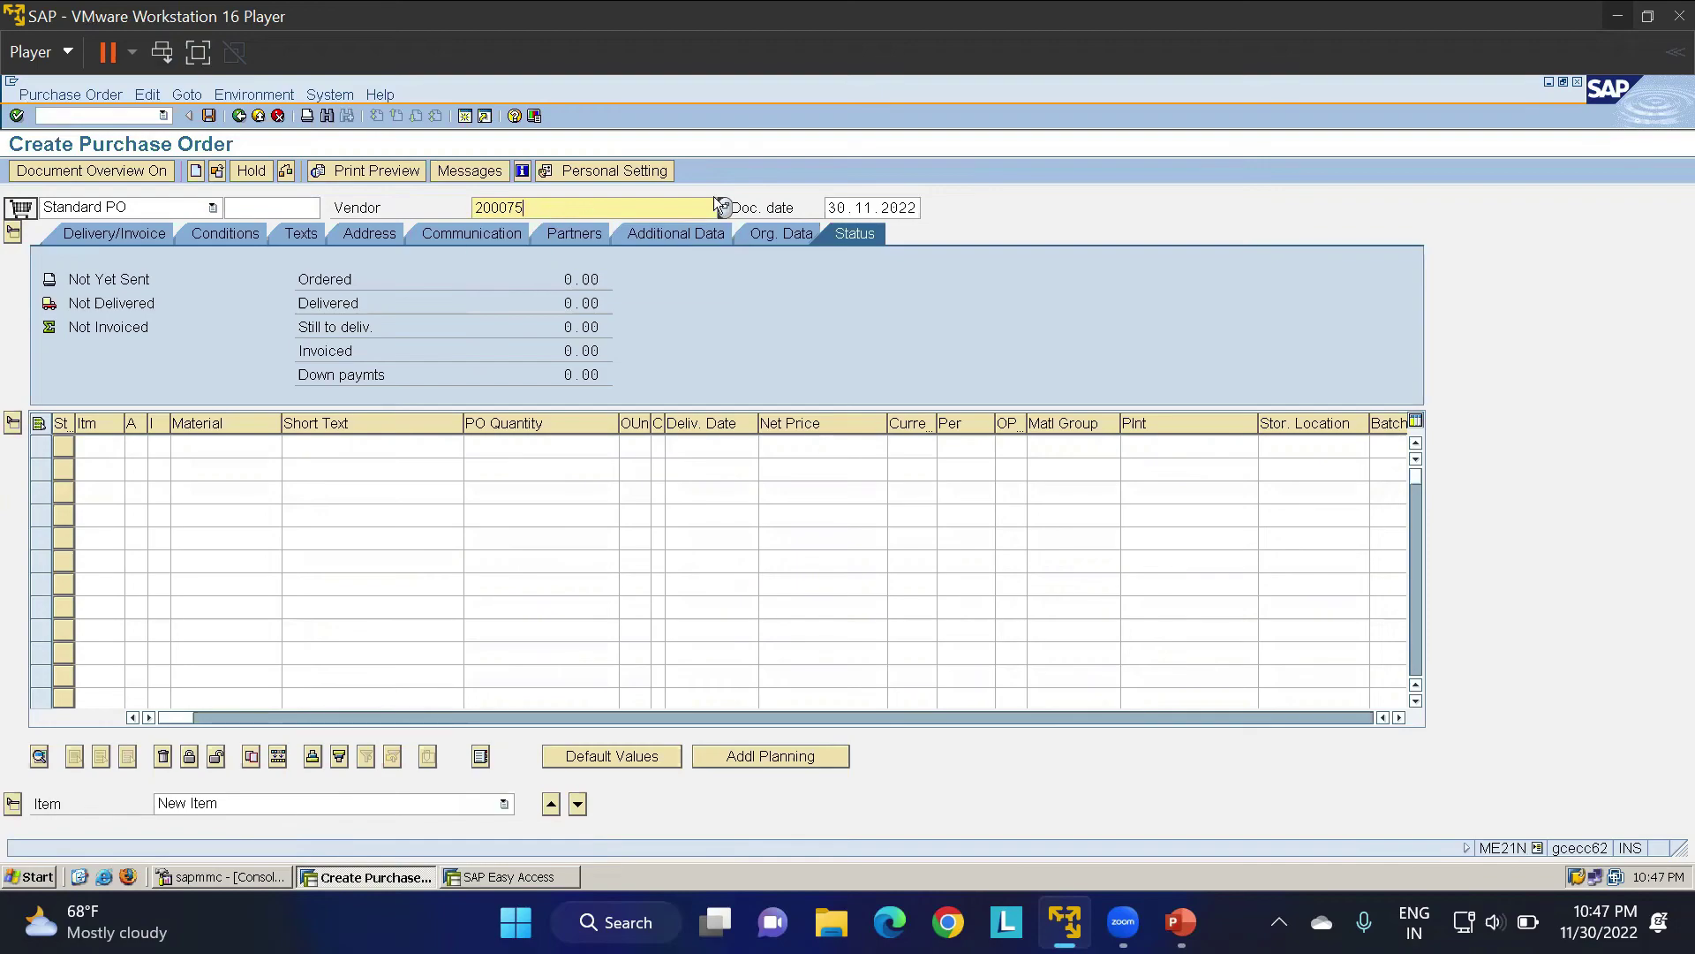
# Set the purchase order's organizational data to purchasing organization LT01, purchasing group 000 and company code LT01
pyautogui.click(772, 232)
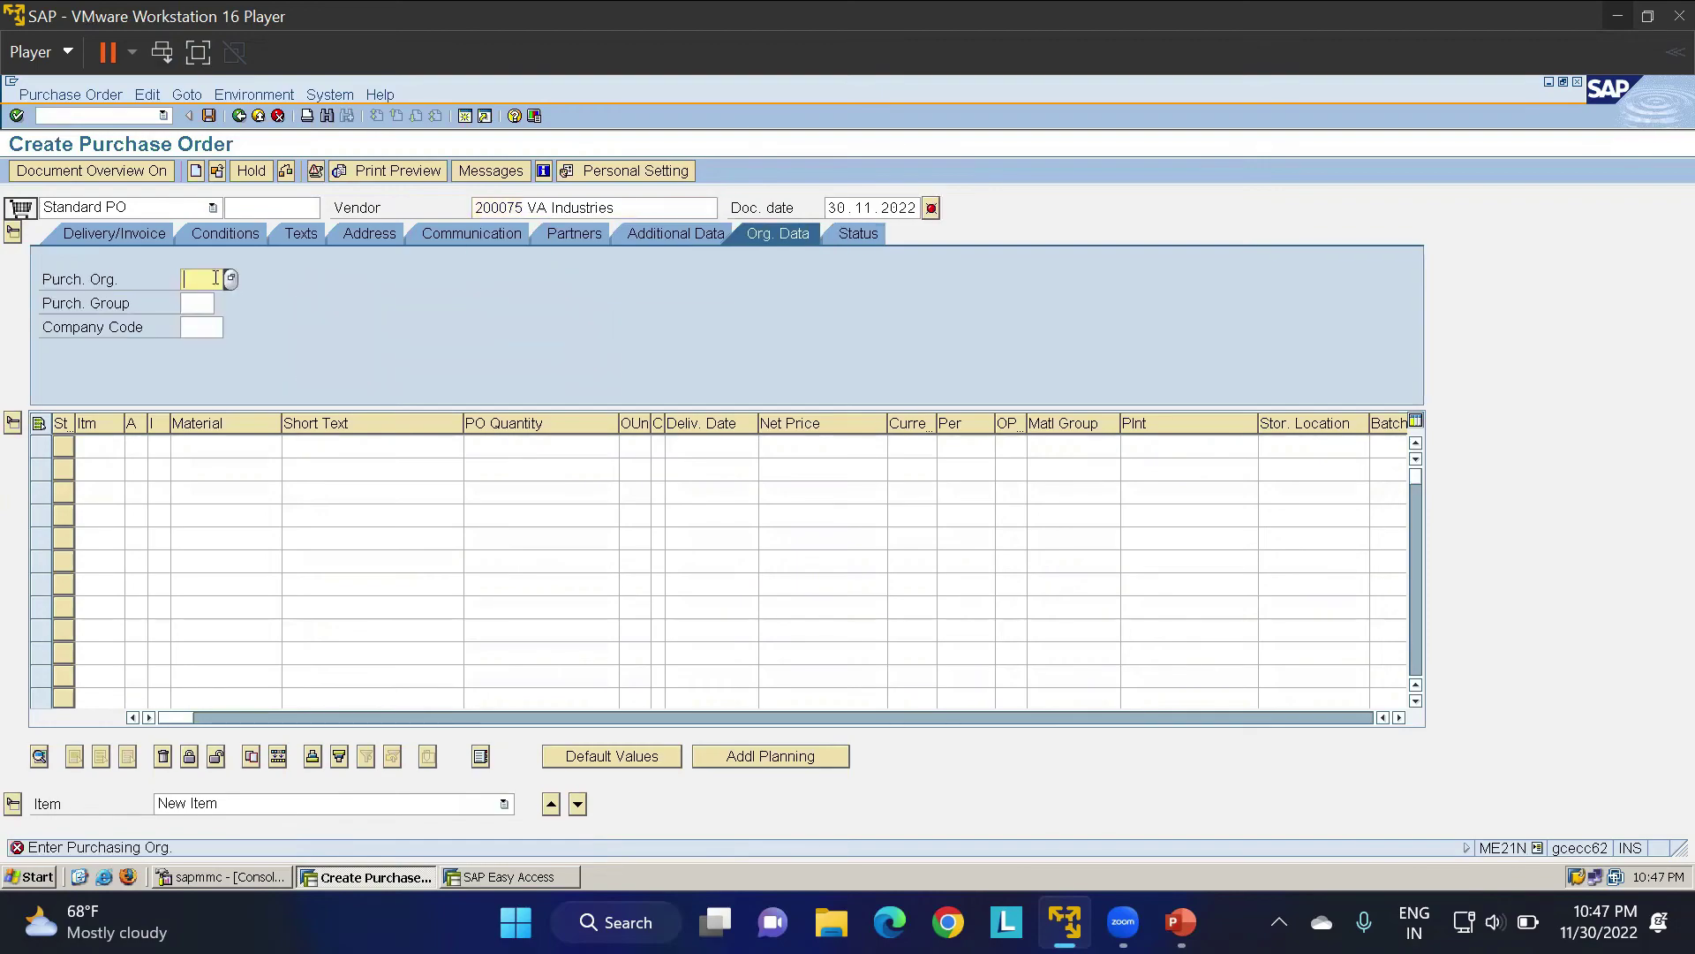
pyautogui.click(230, 279)
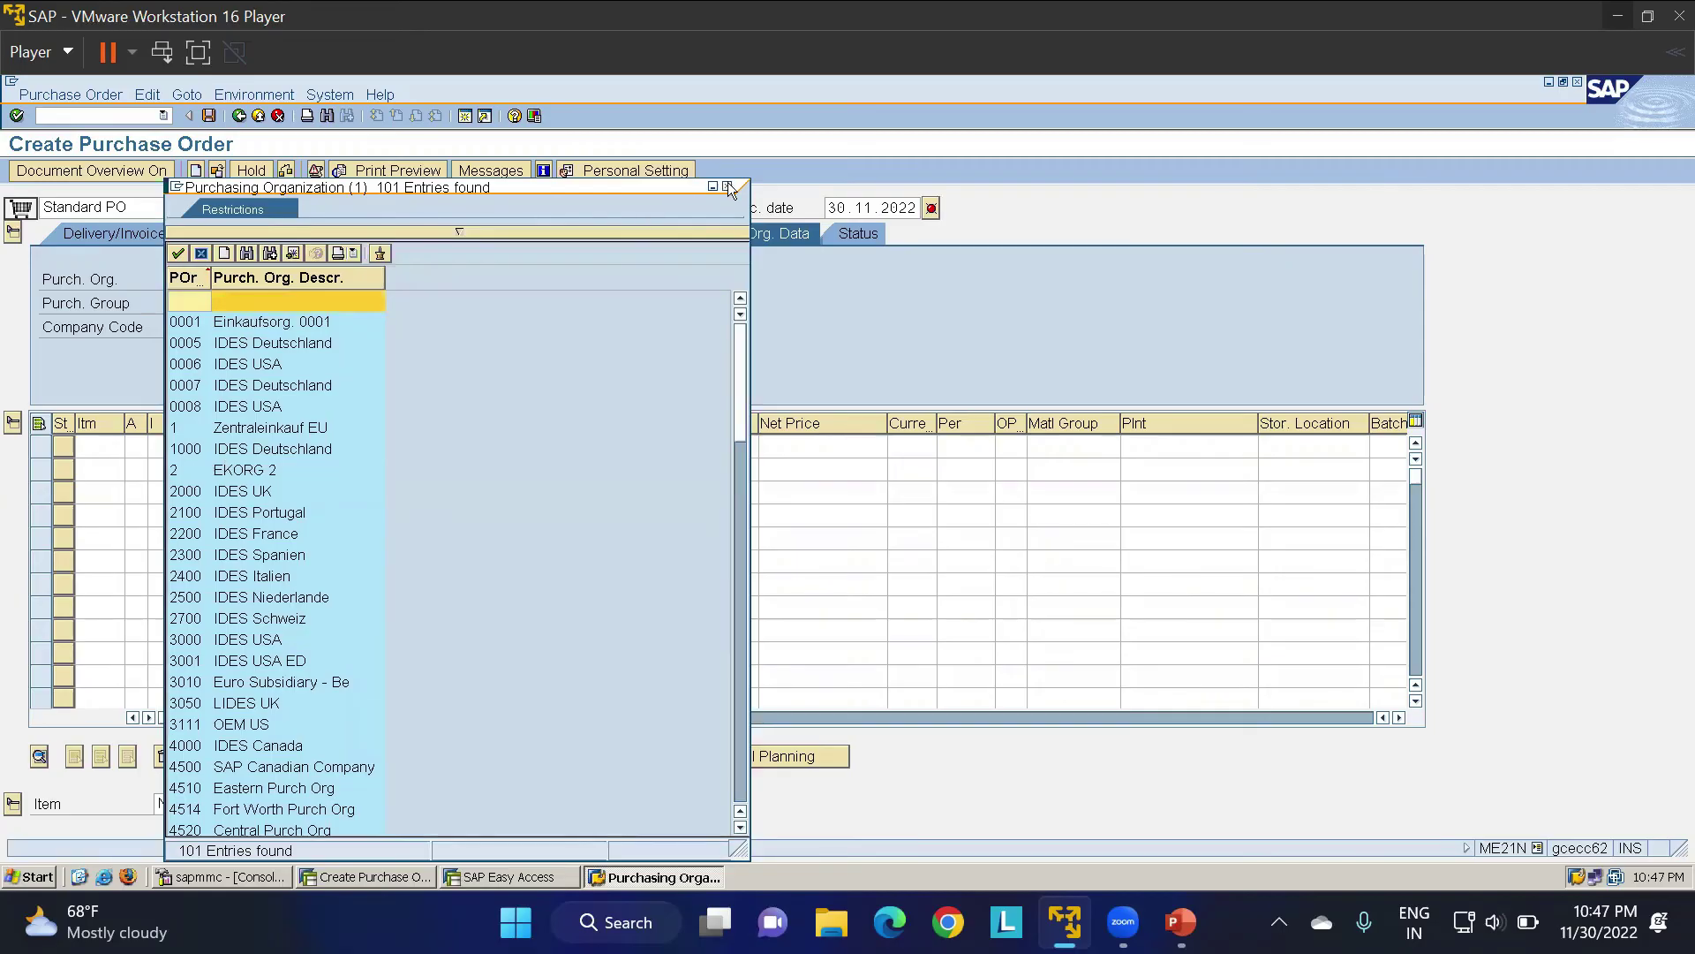
pyautogui.click(727, 186)
pyautogui.write('LT01')
pyautogui.press('Tab')
pyautogui.write('000')
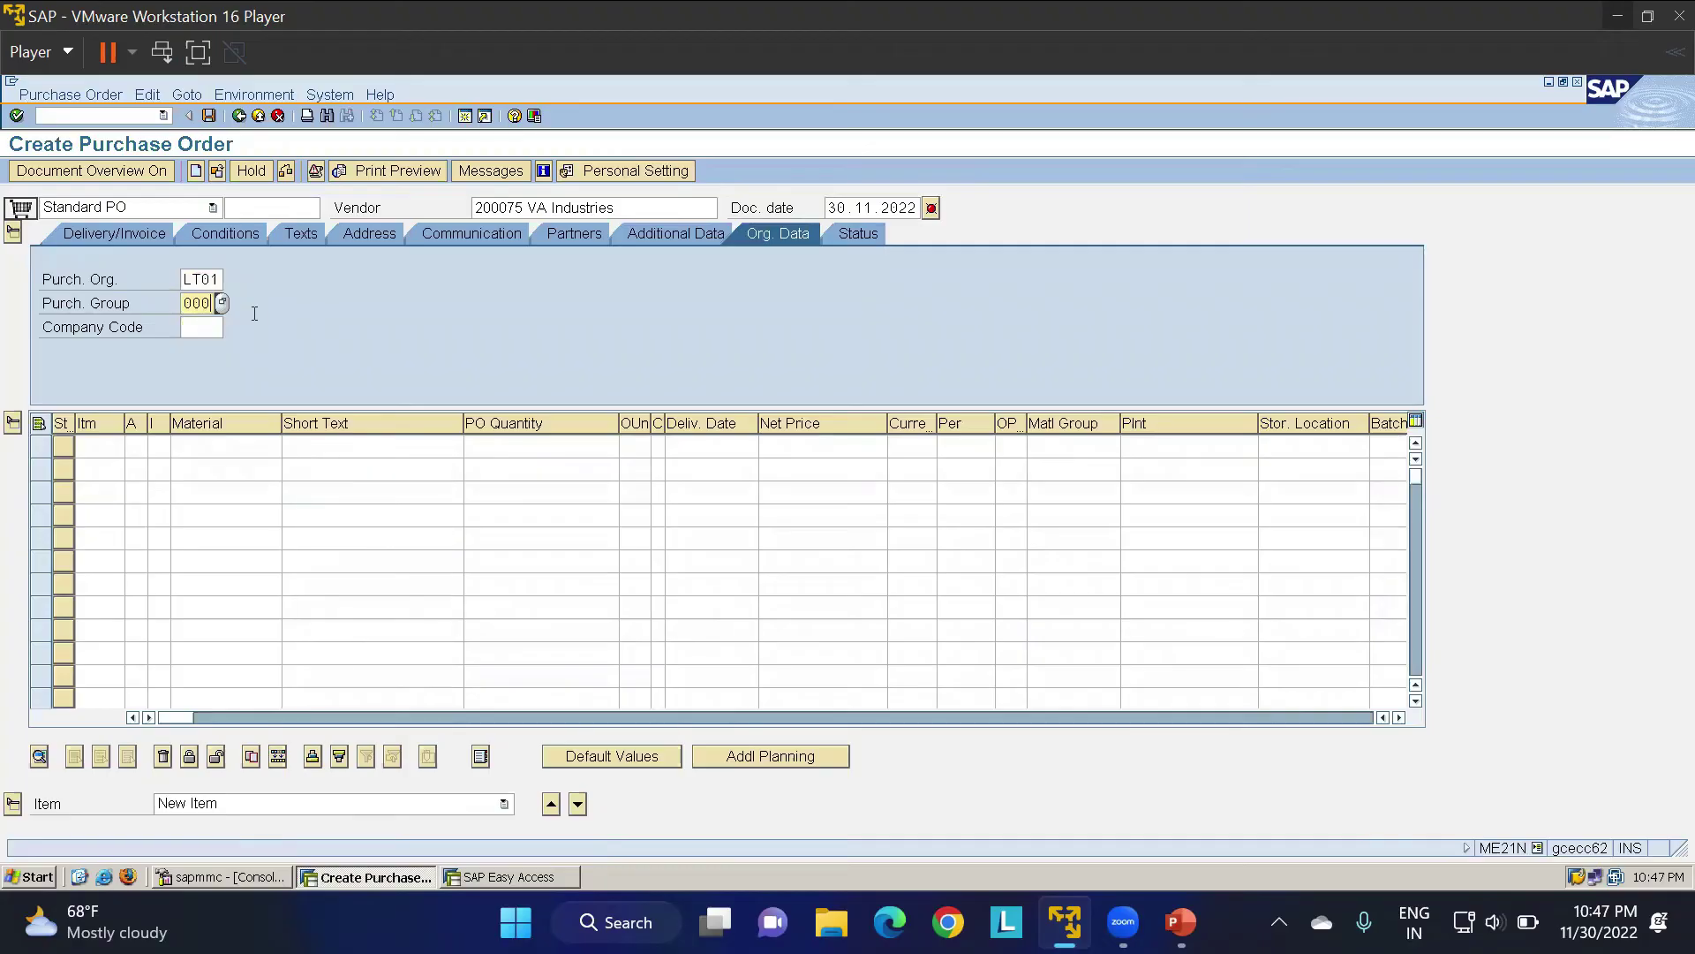
pyautogui.press('Tab')
pyautogui.write('LT01')
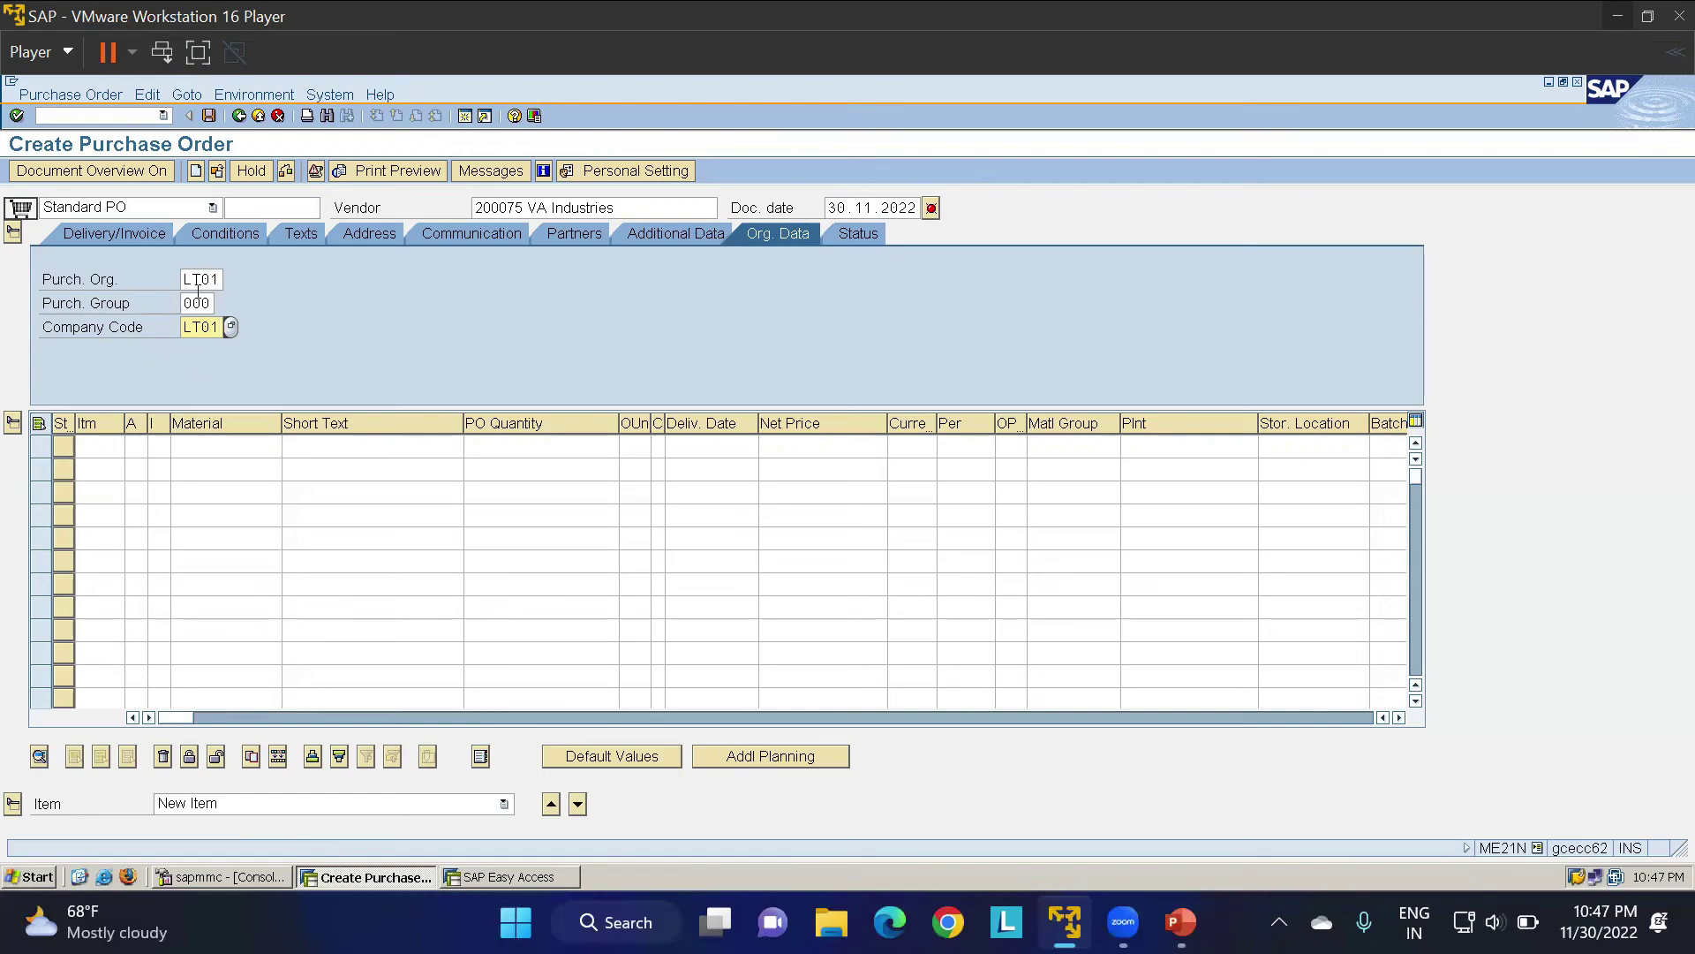
# Enter material 500000003 as the first item with a PO quantity of 10 and a net price of 10
pyautogui.click(214, 444)
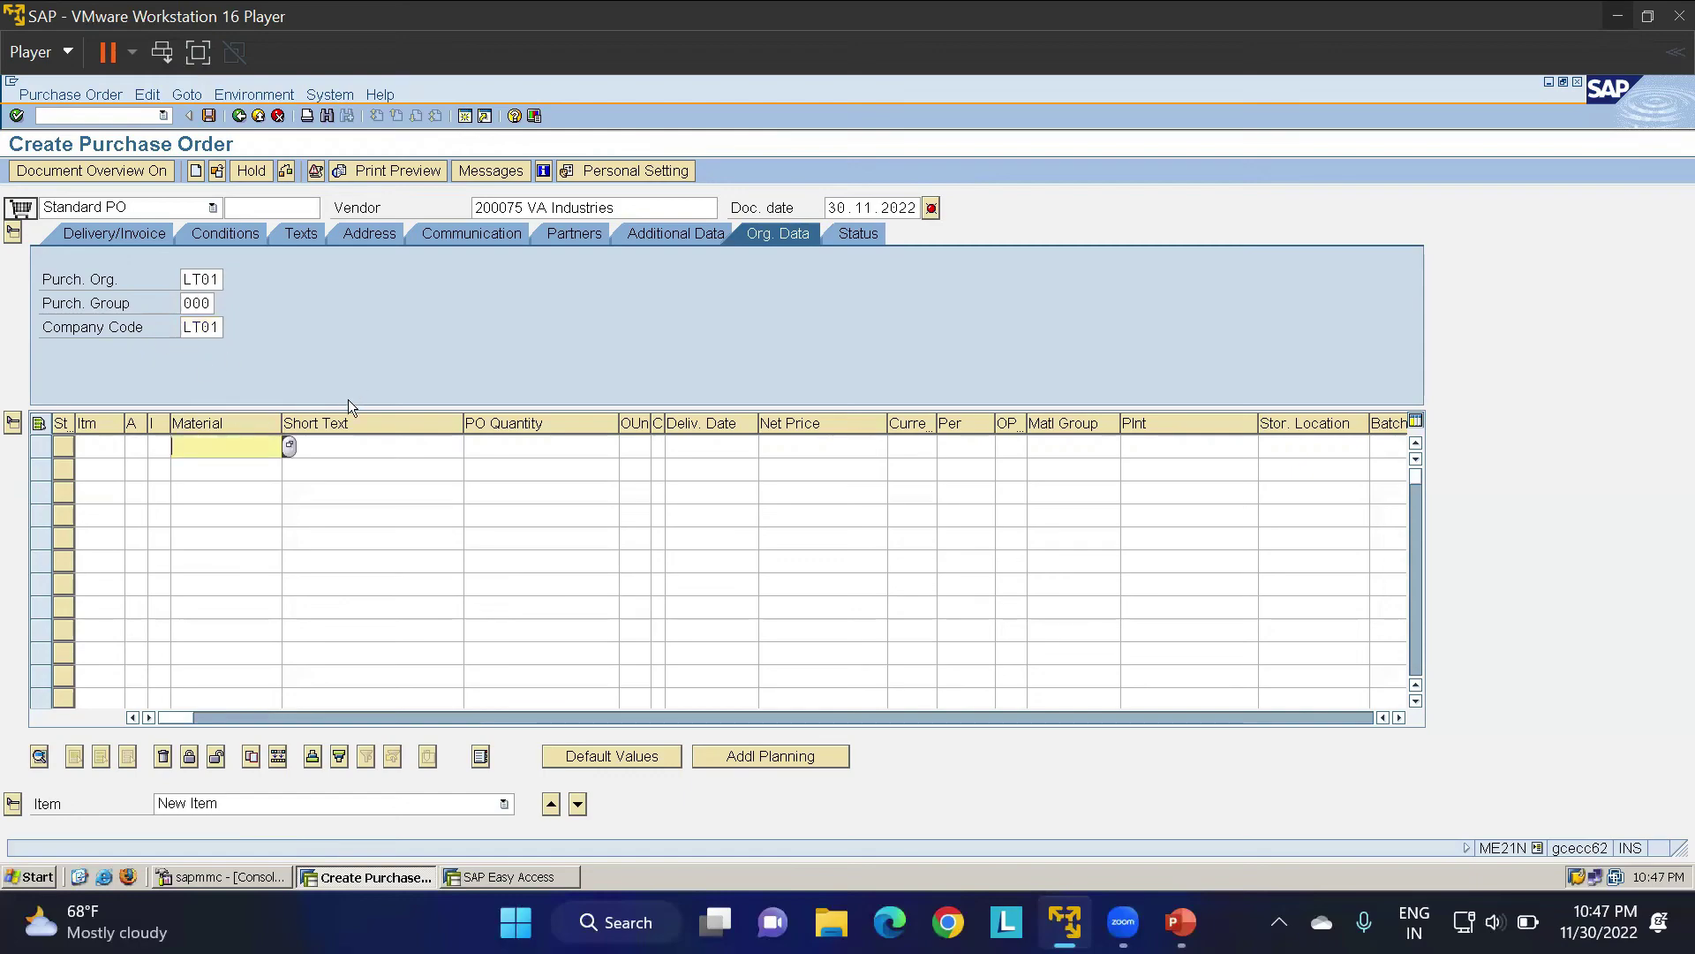
pyautogui.click(238, 446)
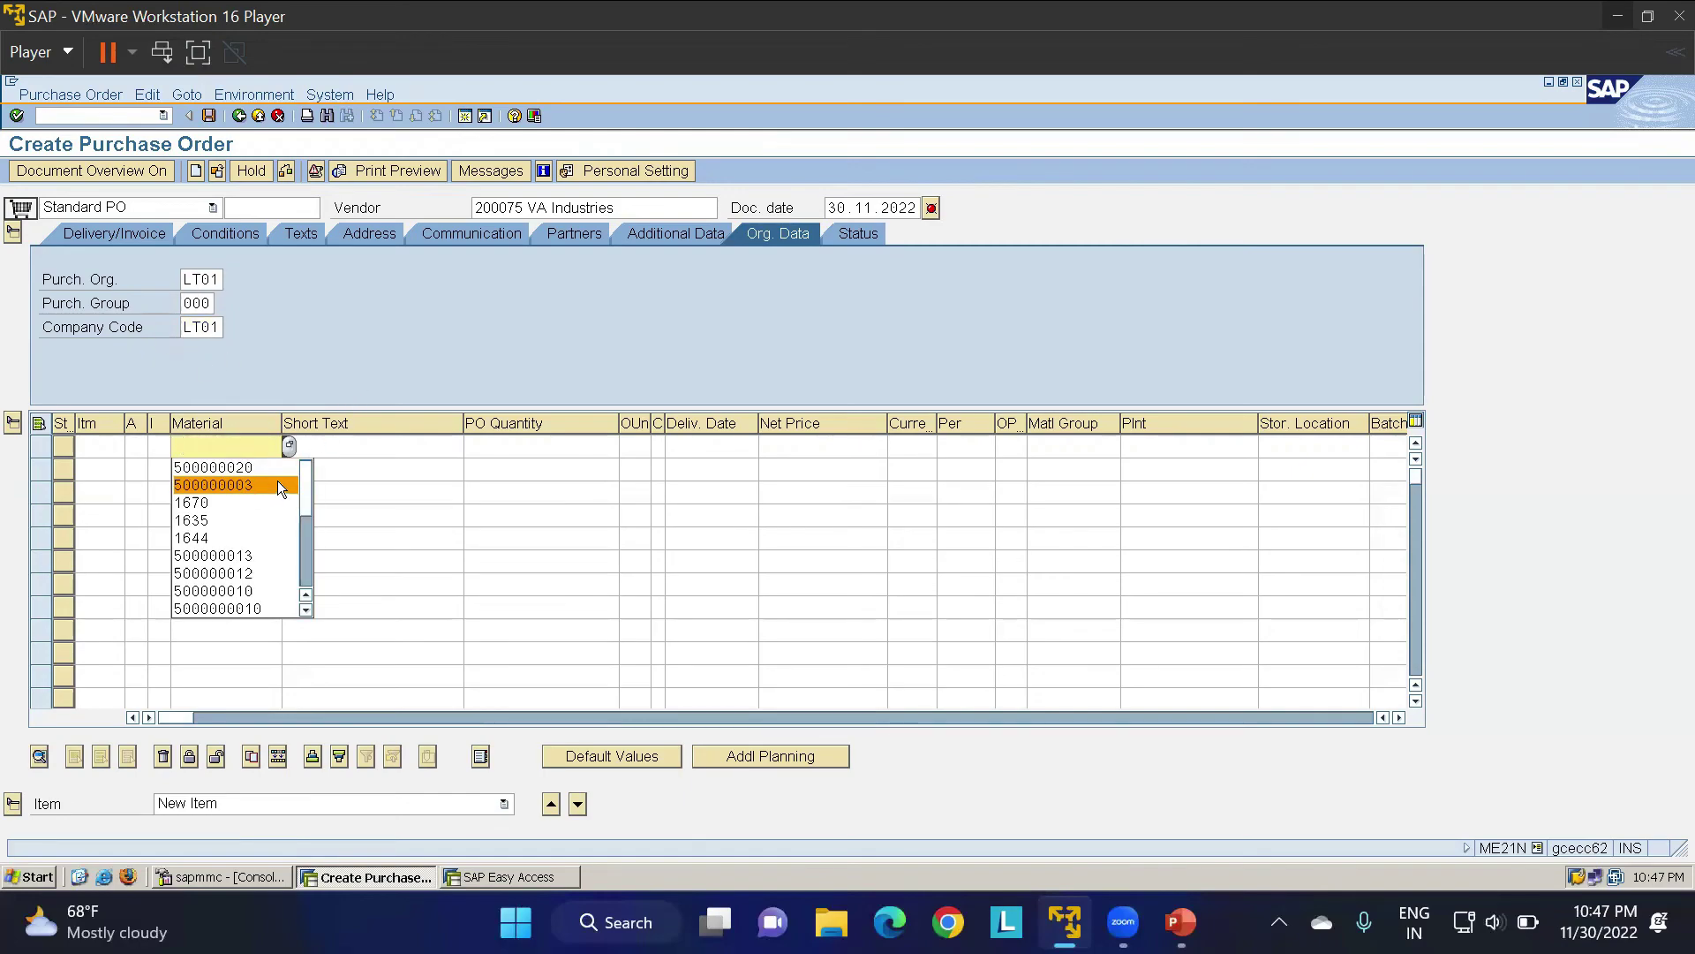
pyautogui.click(277, 484)
pyautogui.click(518, 442)
pyautogui.write('10')
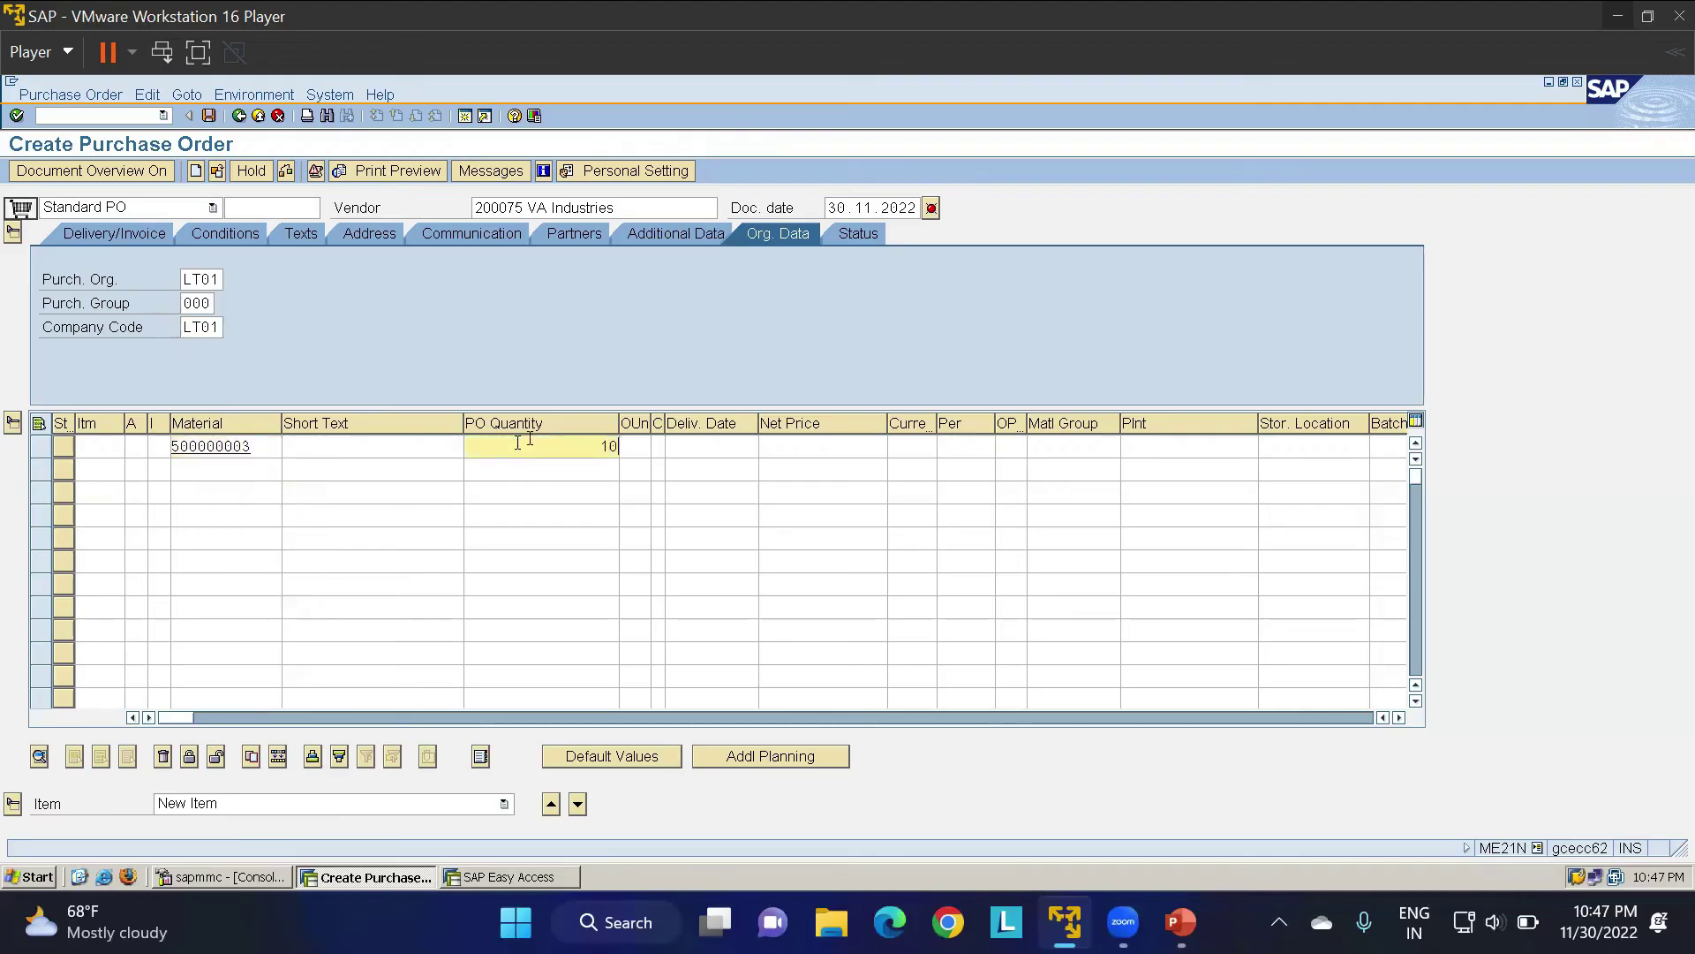
pyautogui.click(862, 446)
pyautogui.write('10')
# Assign plant LT01, storage location LT01 and currency INR to the item and validate the entries
pyautogui.click(1176, 446)
pyautogui.write('LT01')
pyautogui.press('Tab')
pyautogui.write('LT0')
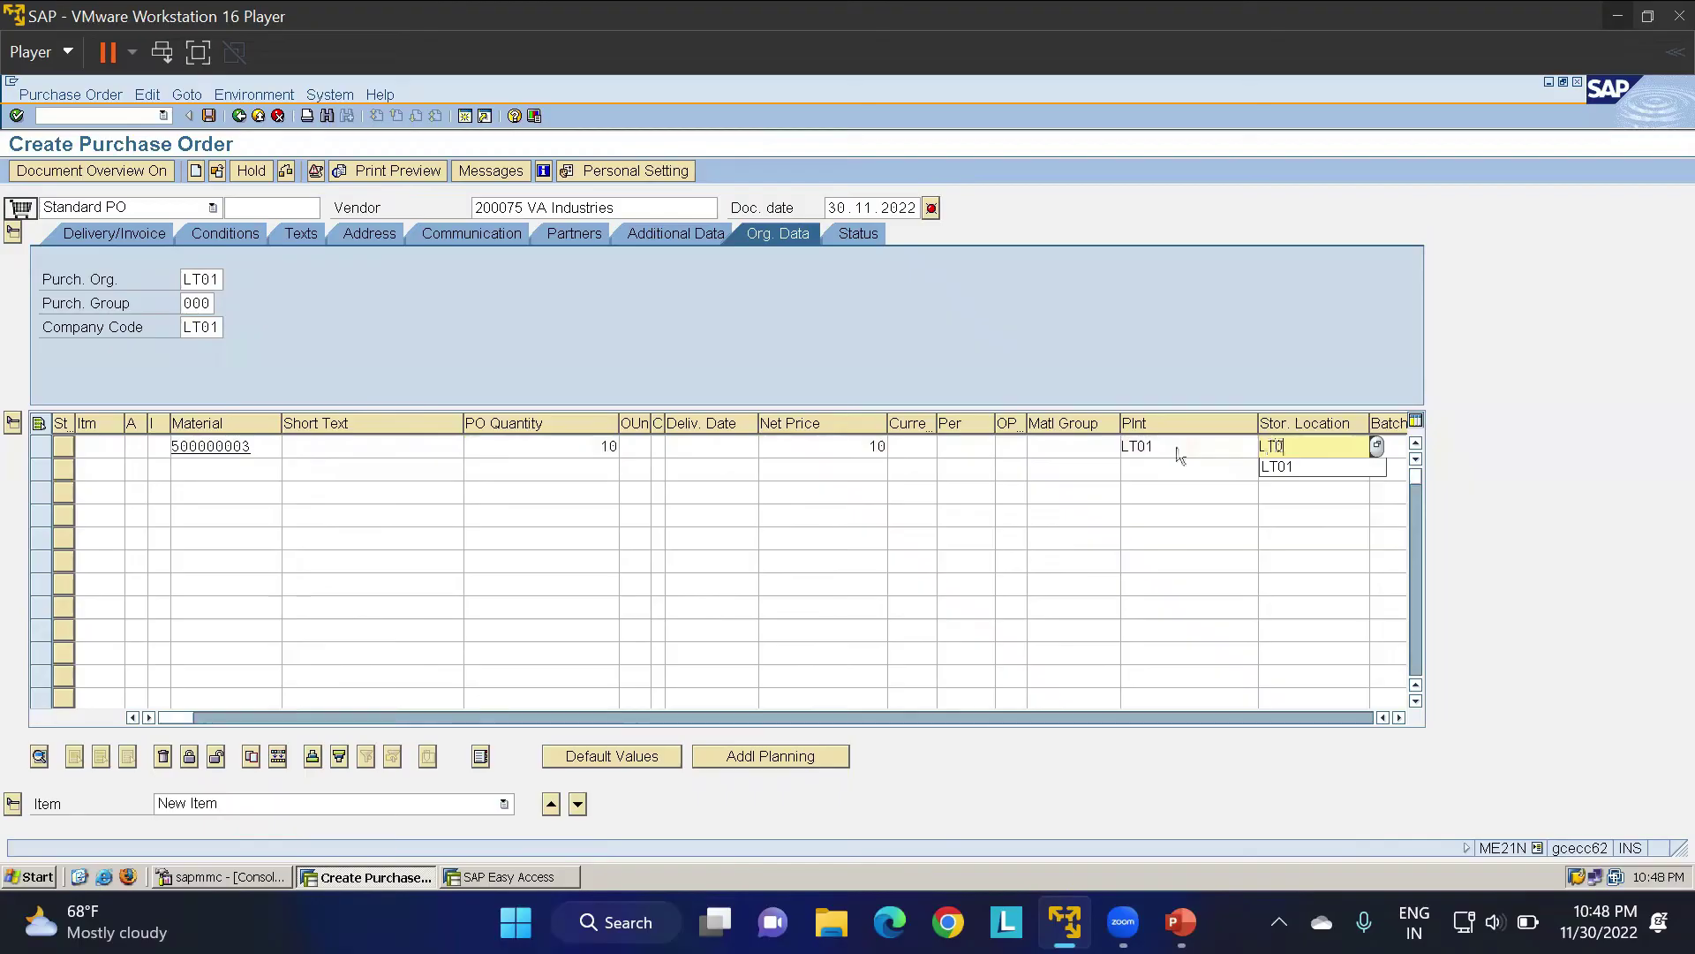
pyautogui.write('1')
pyautogui.press('Return')
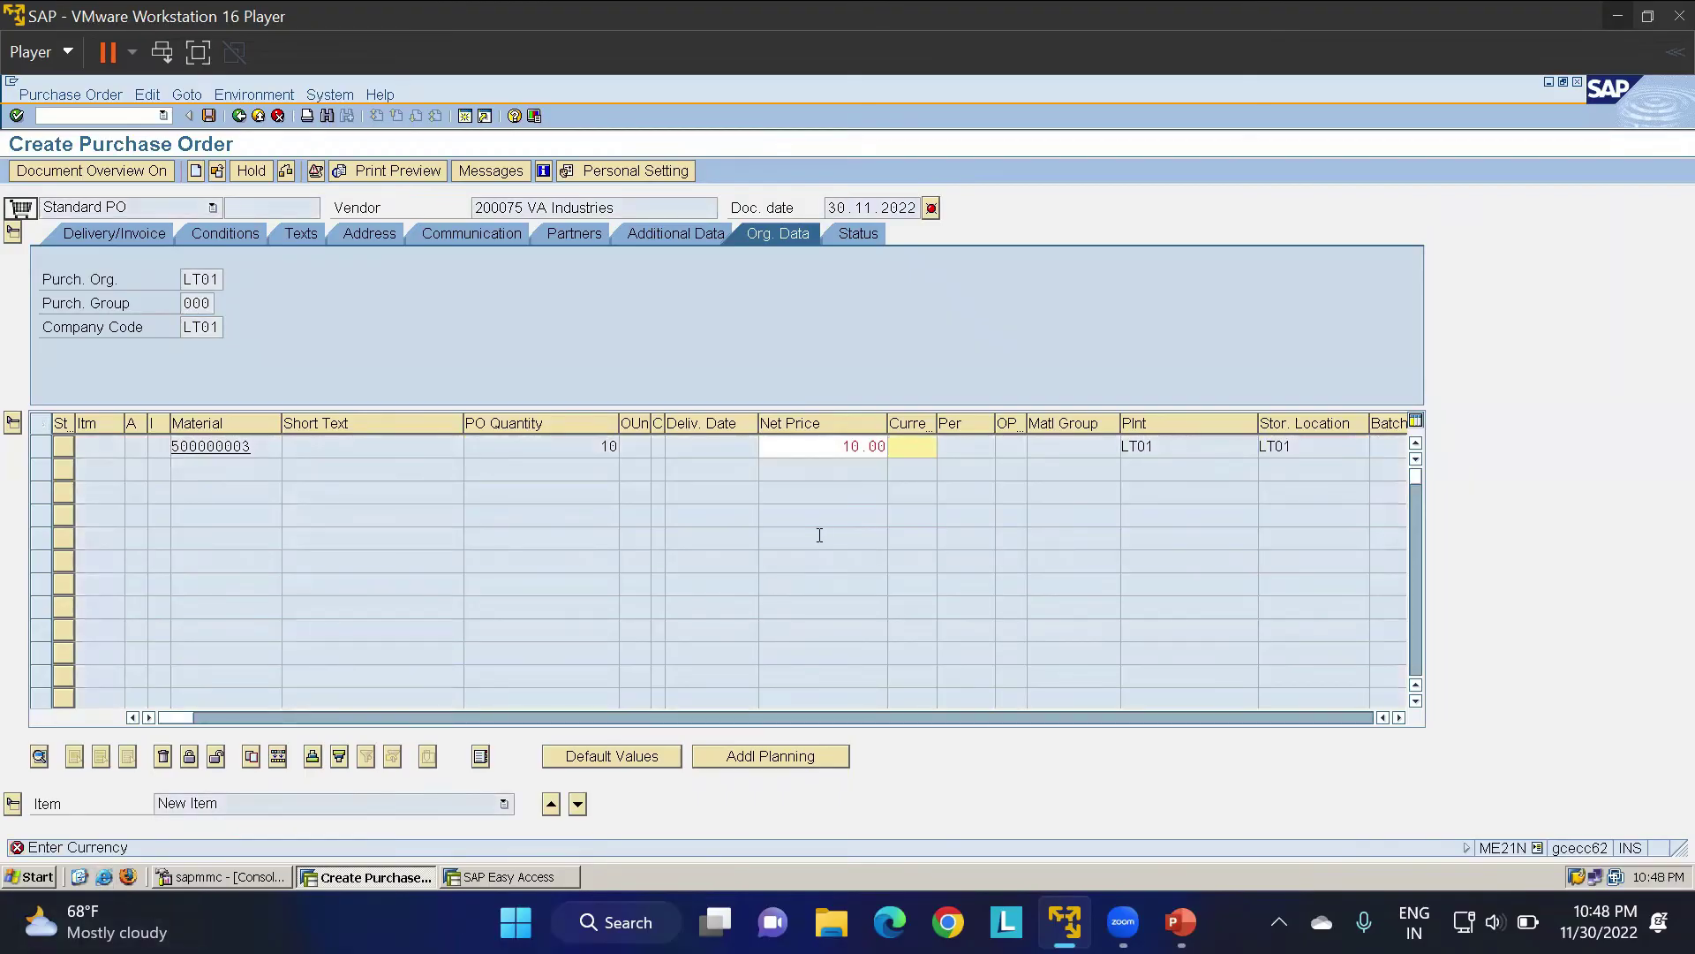
pyautogui.write('INR')
pyautogui.press('Return')
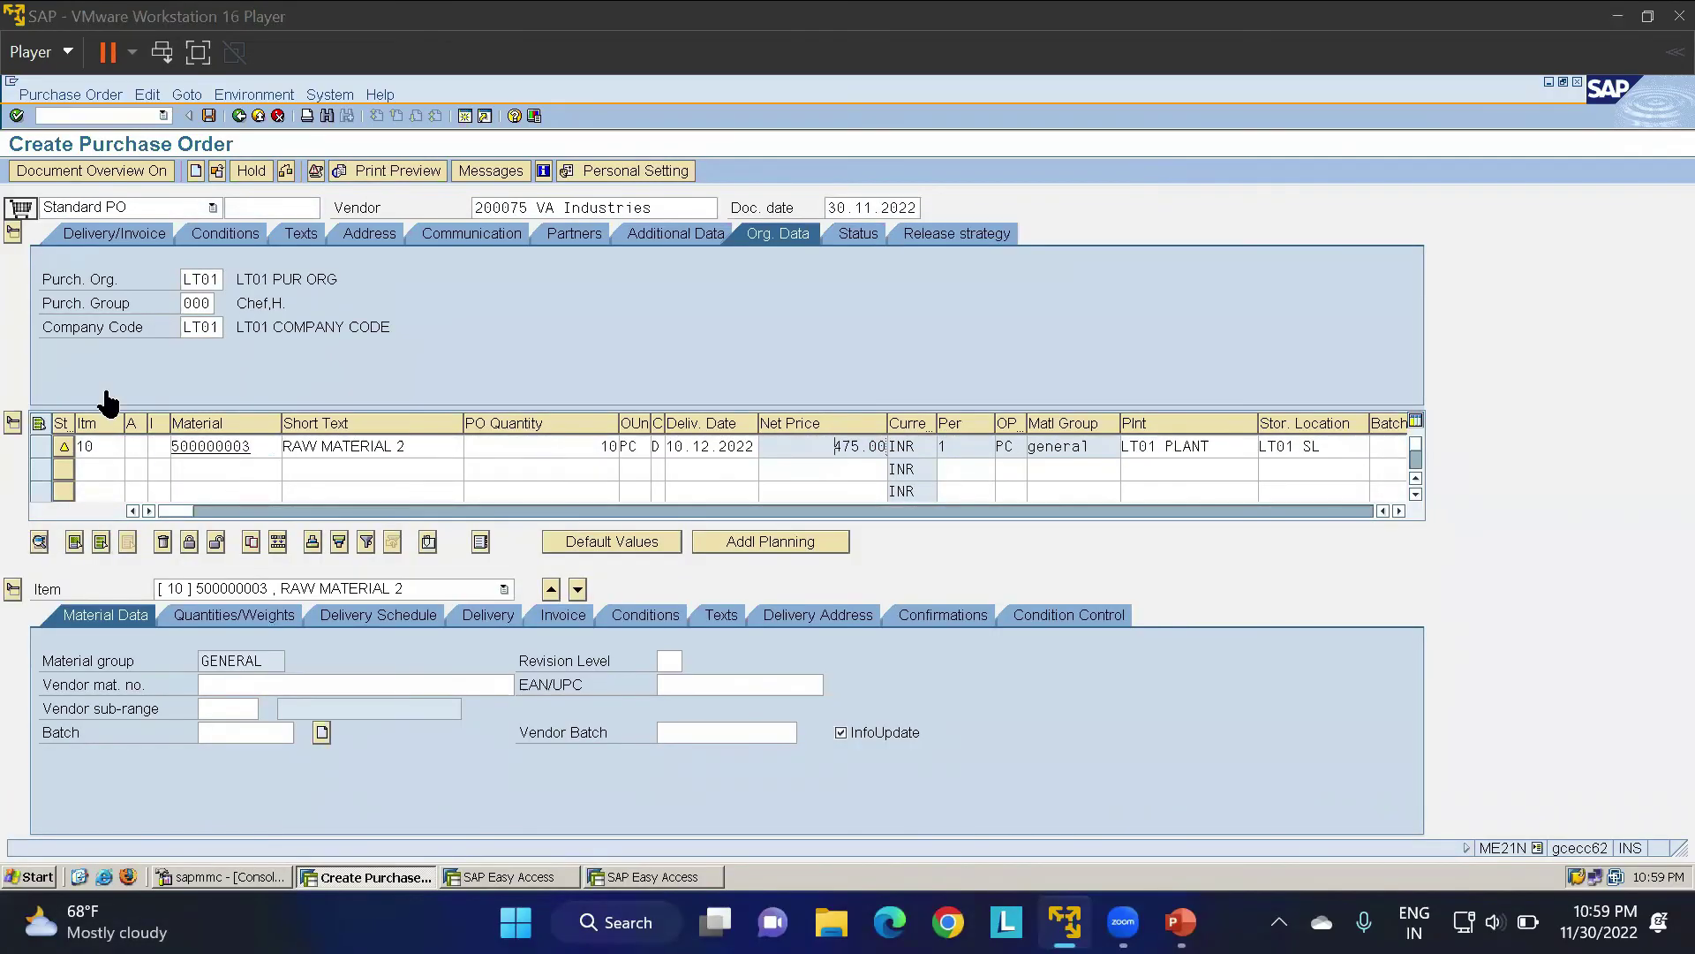
# Replace output type MNEU with LNEU in the purchase order's output messages and save the order
pyautogui.click(490, 171)
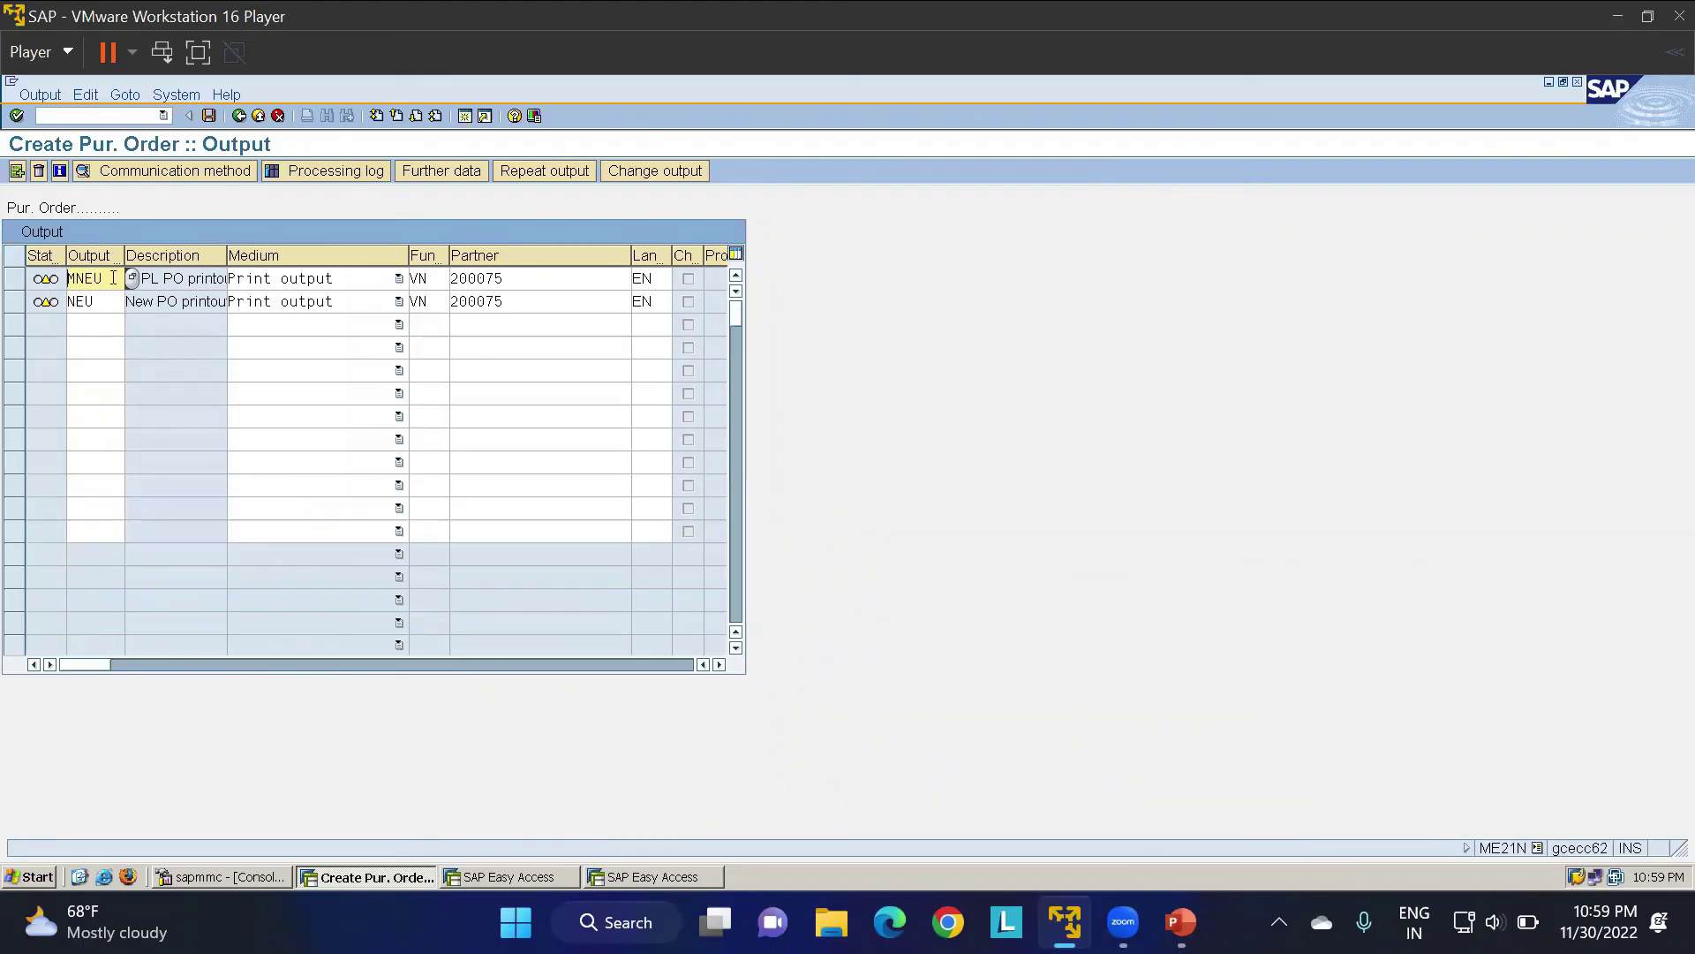
pyautogui.click(164, 279)
pyautogui.click(99, 302)
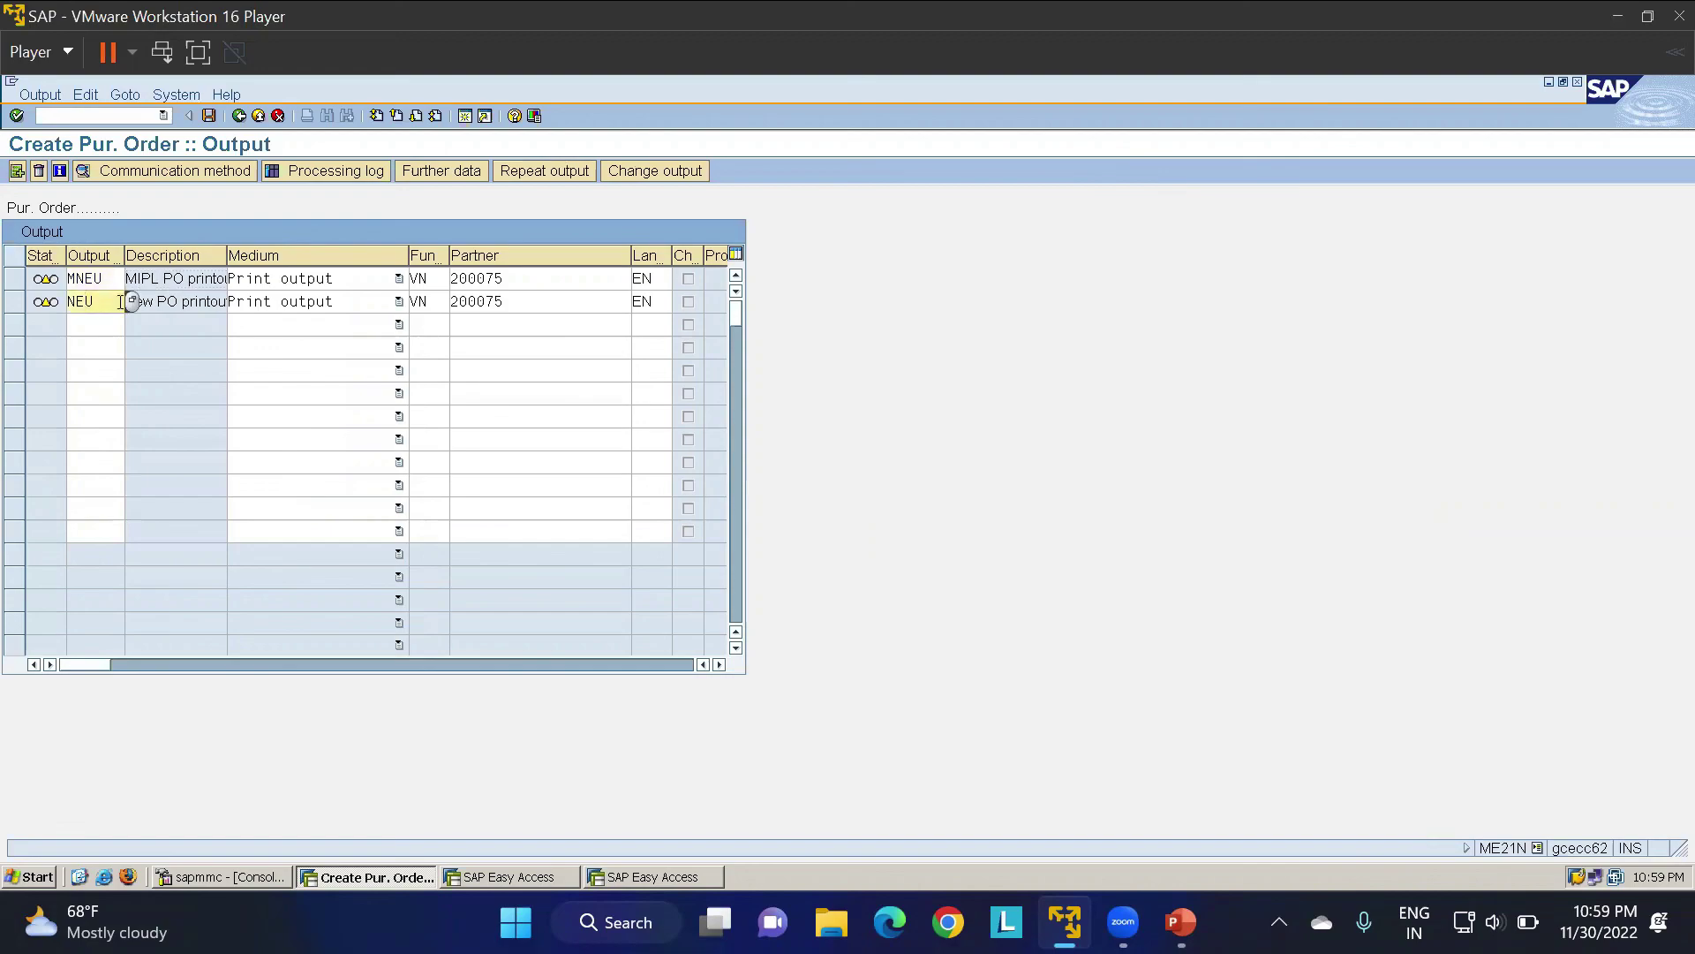
pyautogui.click(119, 279)
pyautogui.click(132, 278)
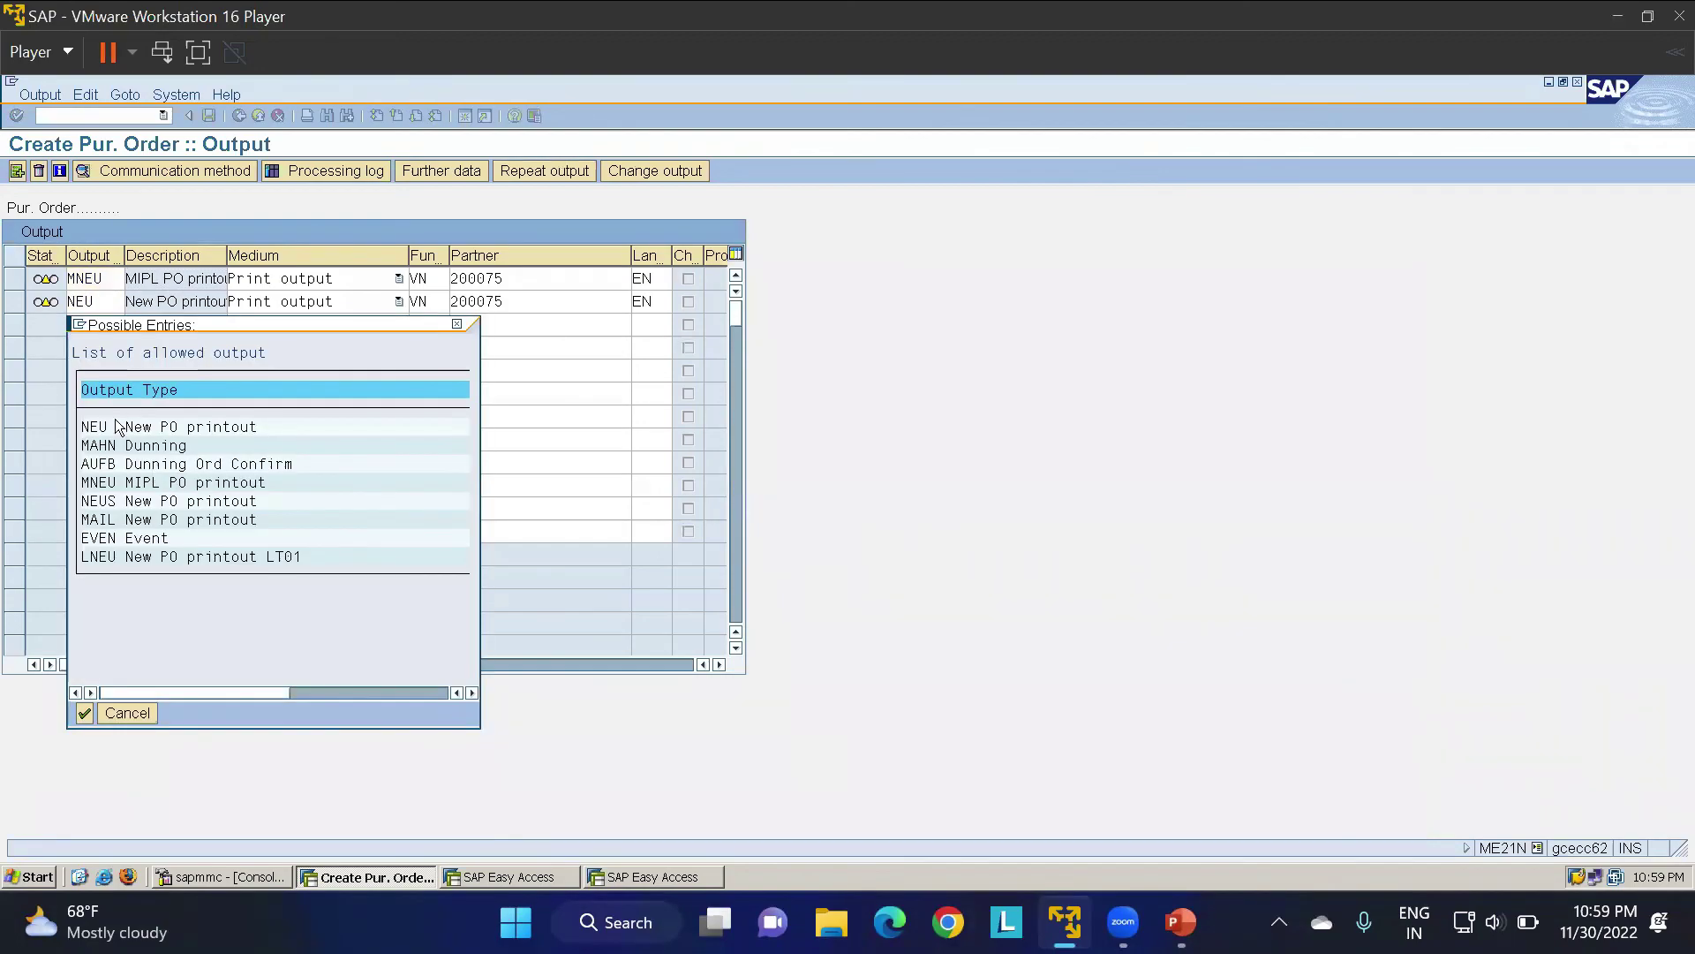
pyautogui.doubleClick(110, 557)
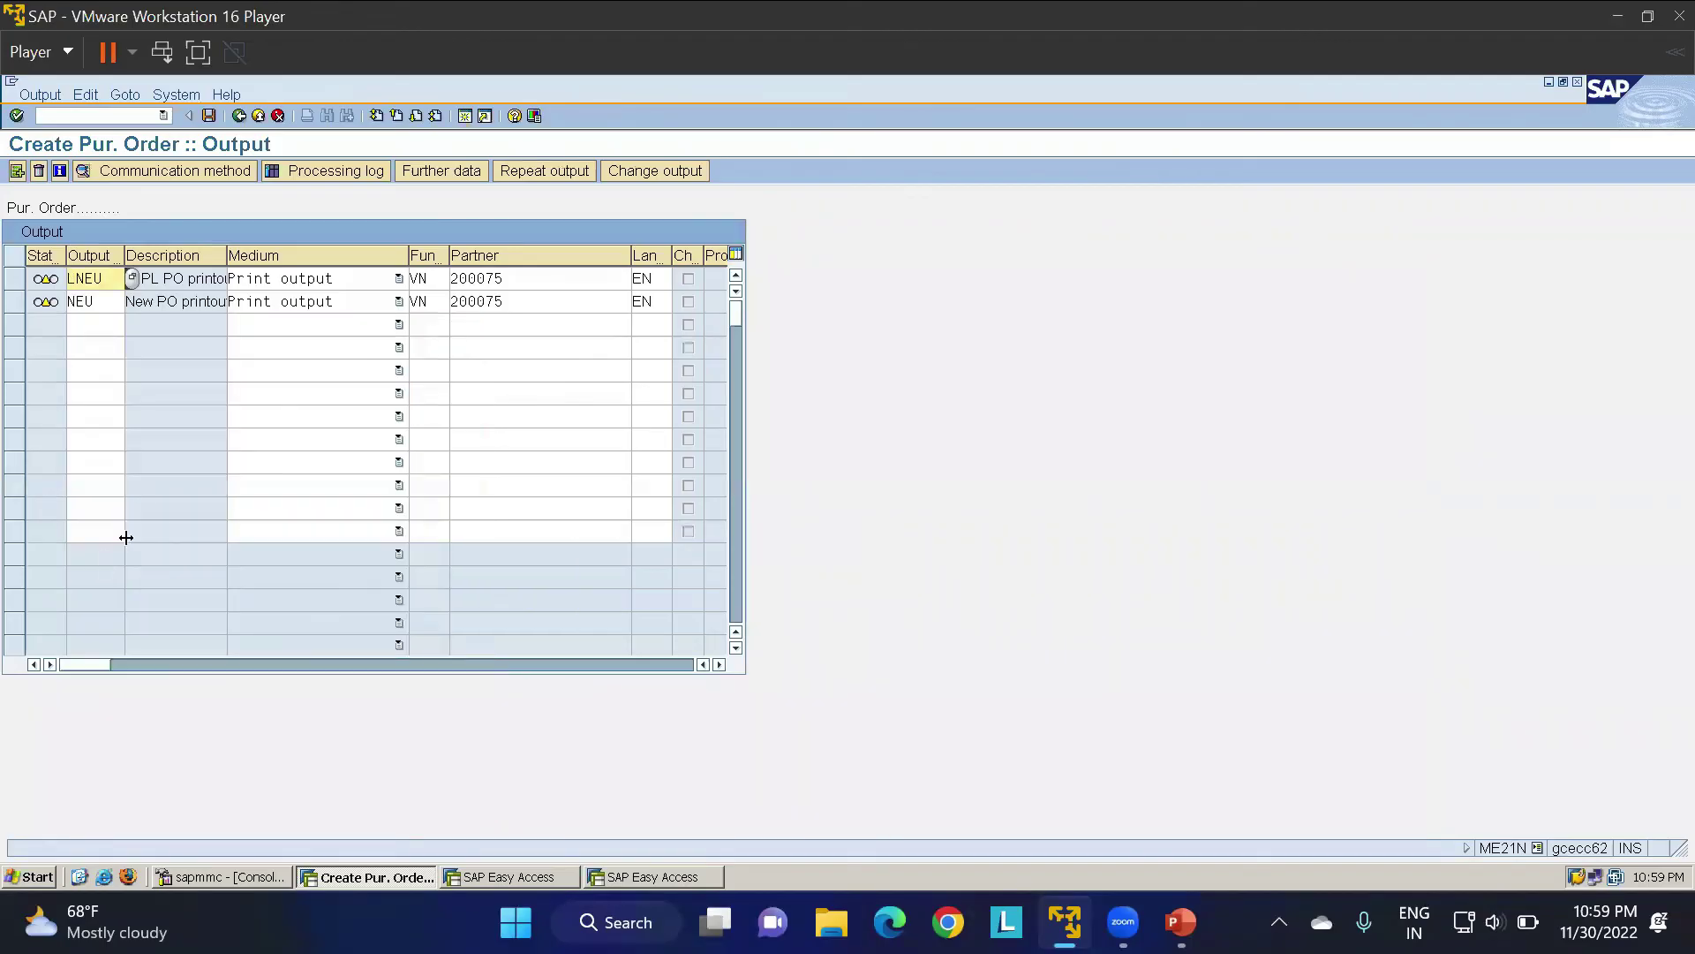
pyautogui.press('Return')
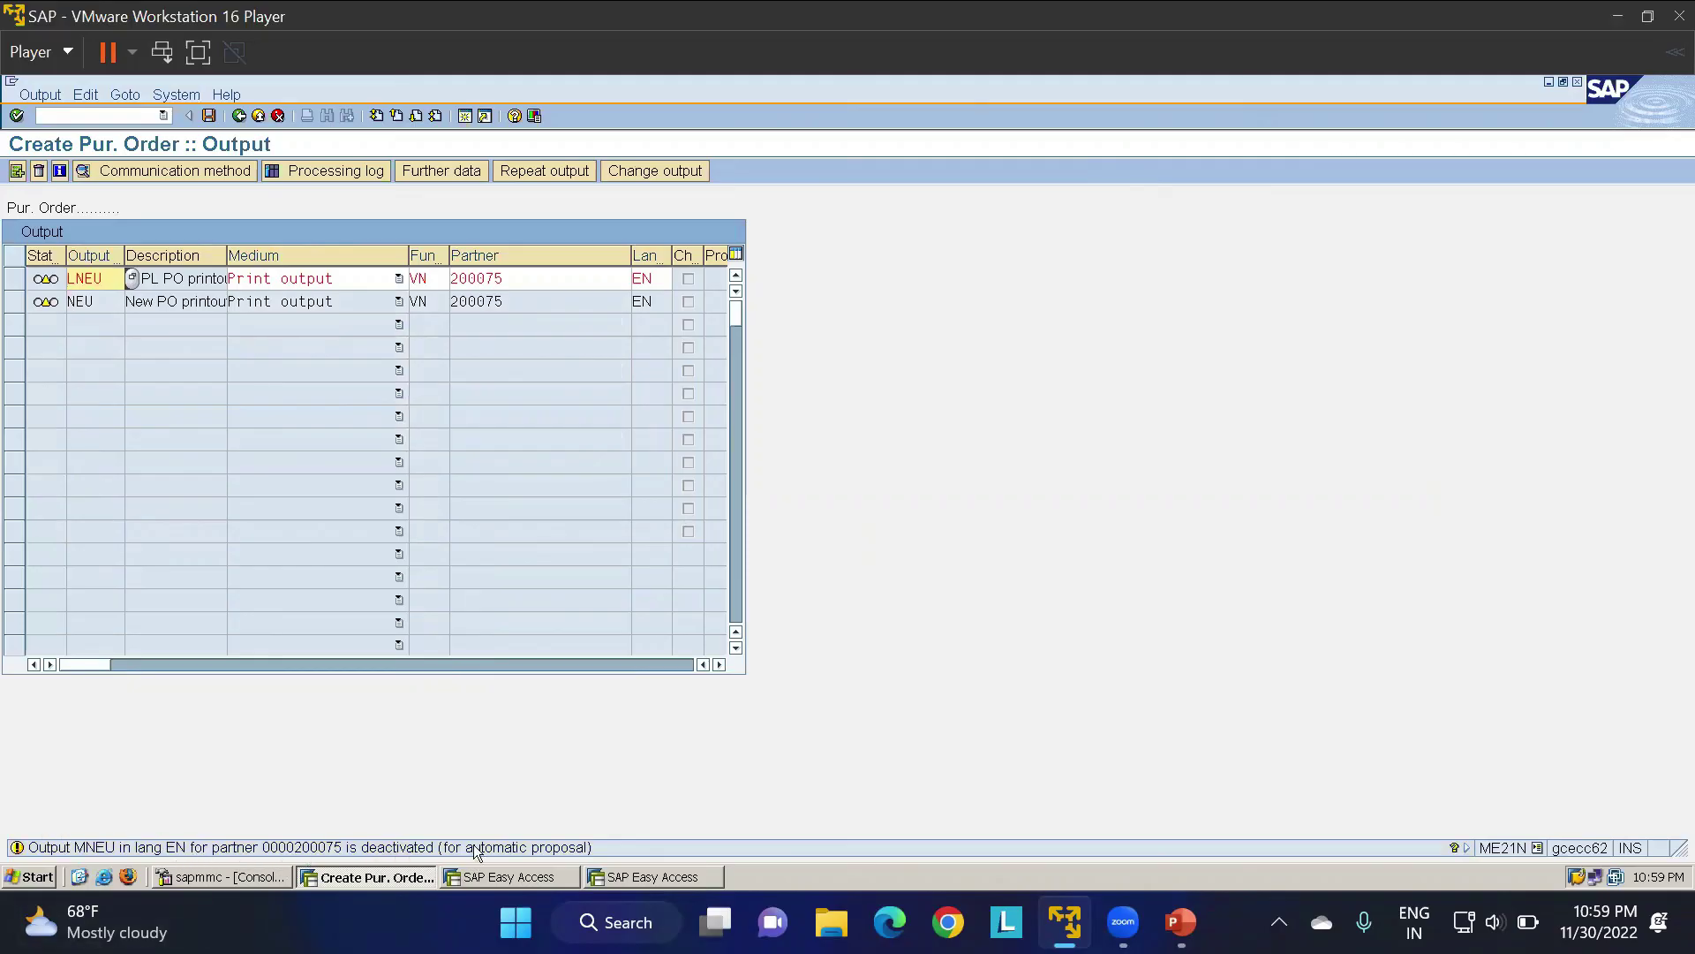
pyautogui.press('Return')
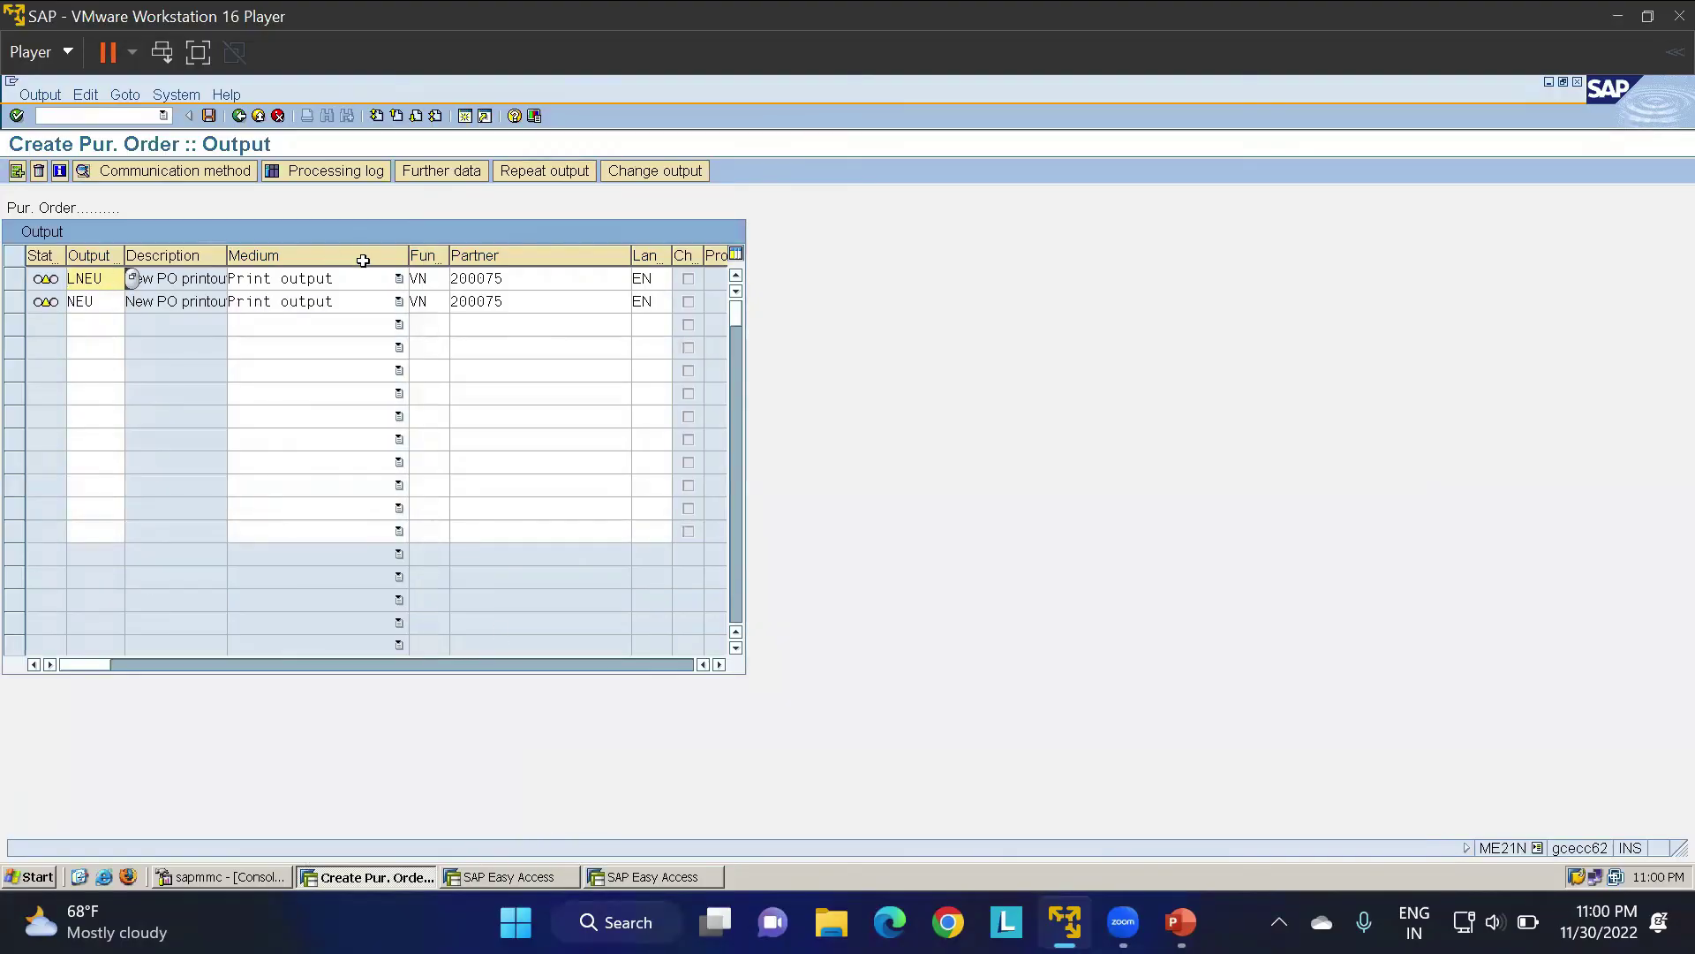
pyautogui.click(506, 279)
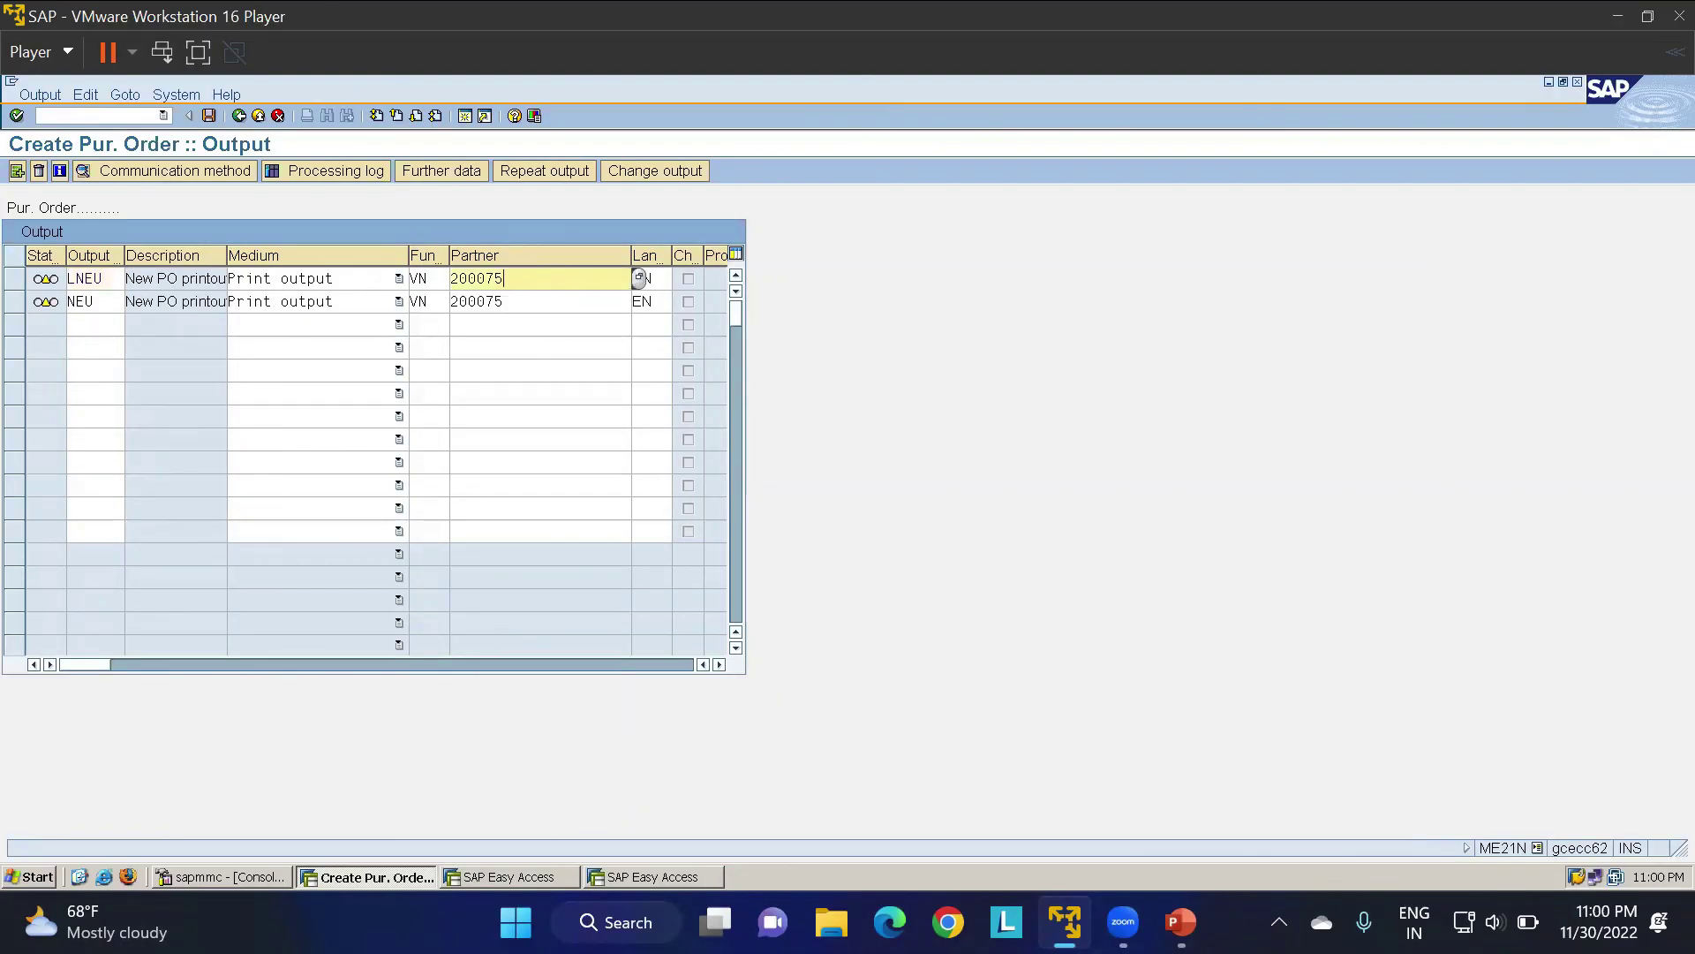
pyautogui.click(209, 116)
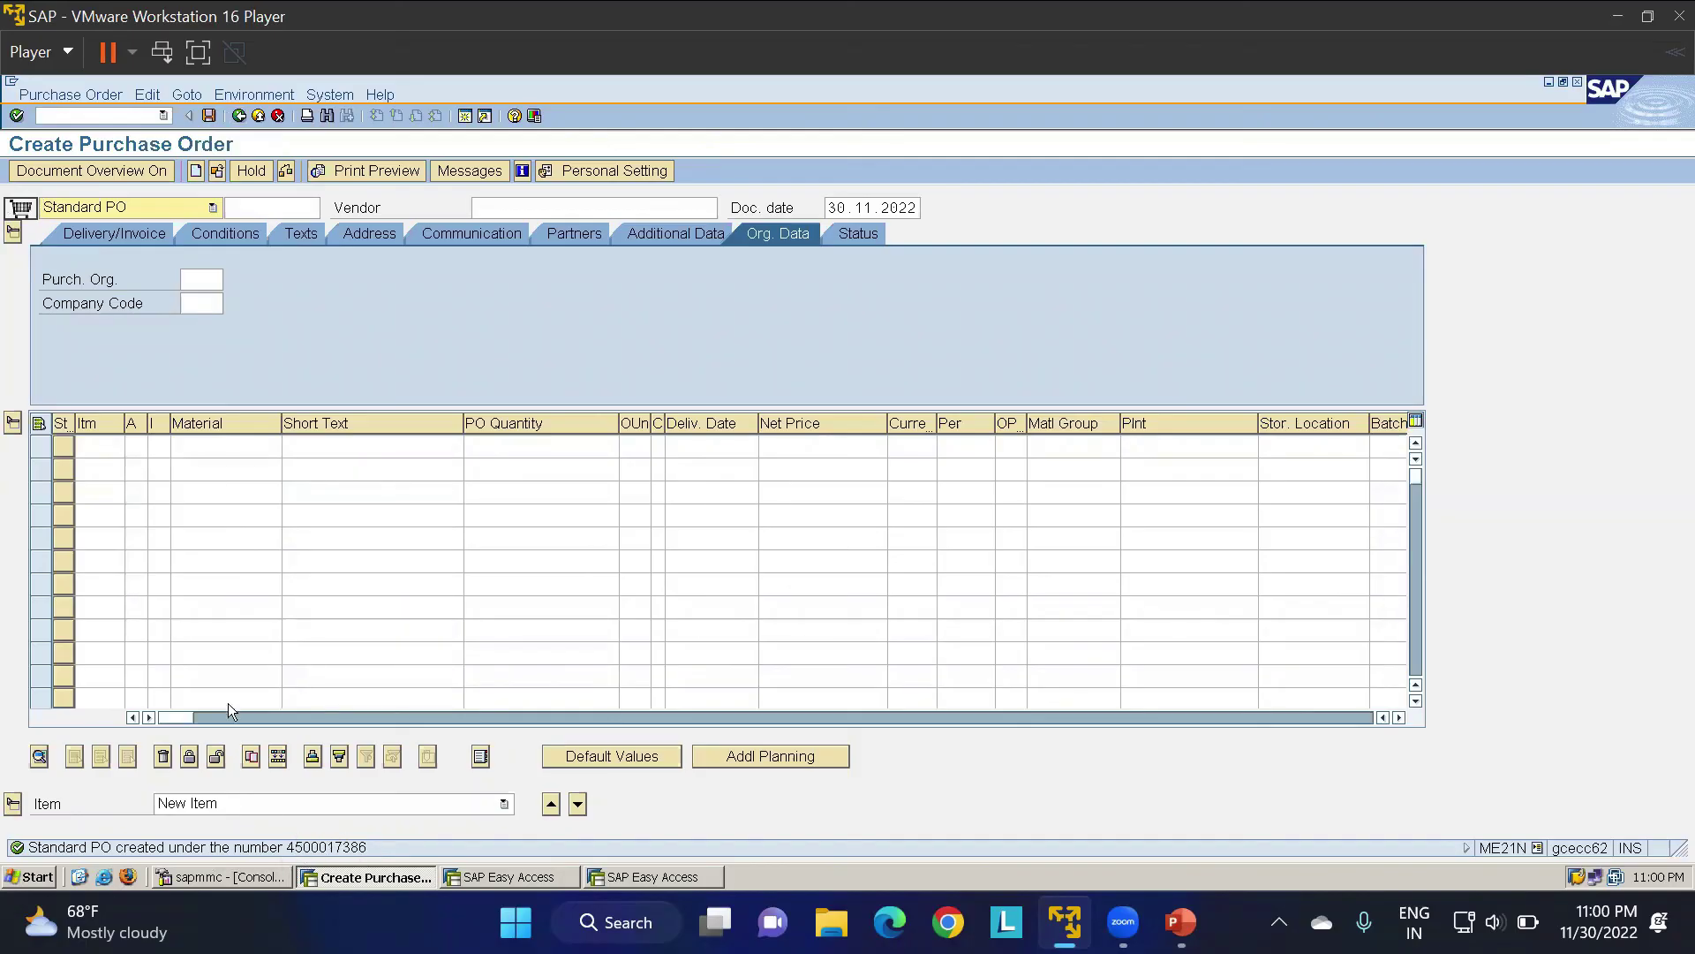
# Check the details of the save message, close them and open the newly created purchase order for display
pyautogui.doubleClick(350, 847)
pyautogui.click(689, 376)
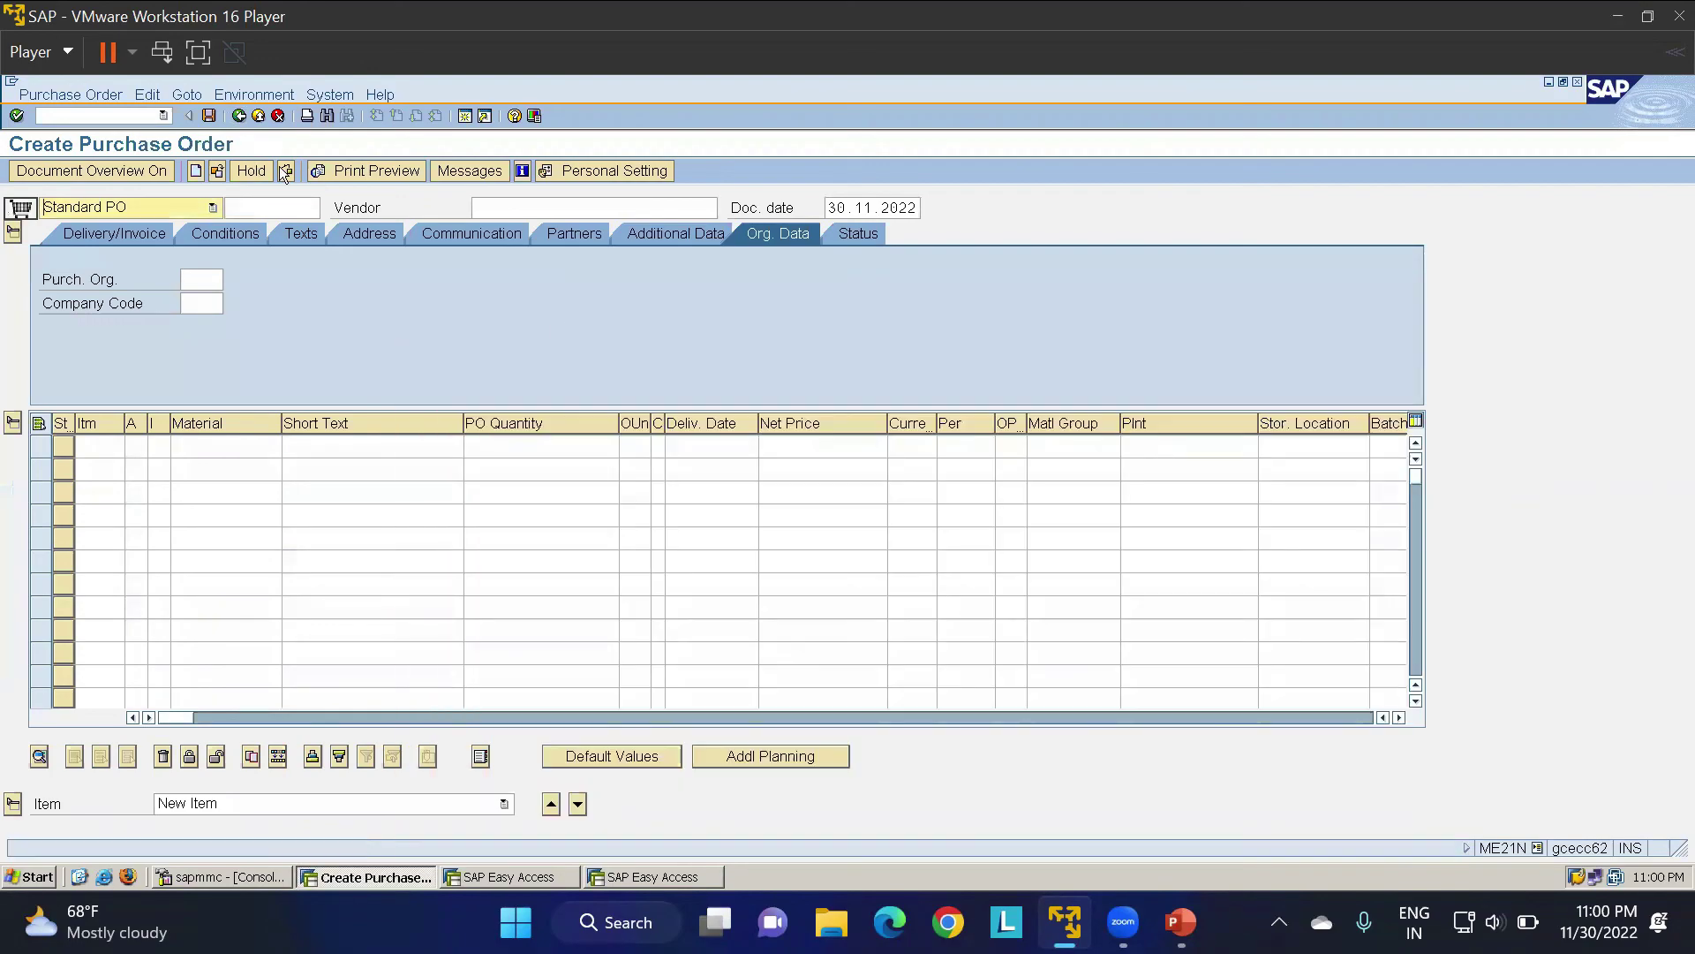
pyautogui.click(216, 172)
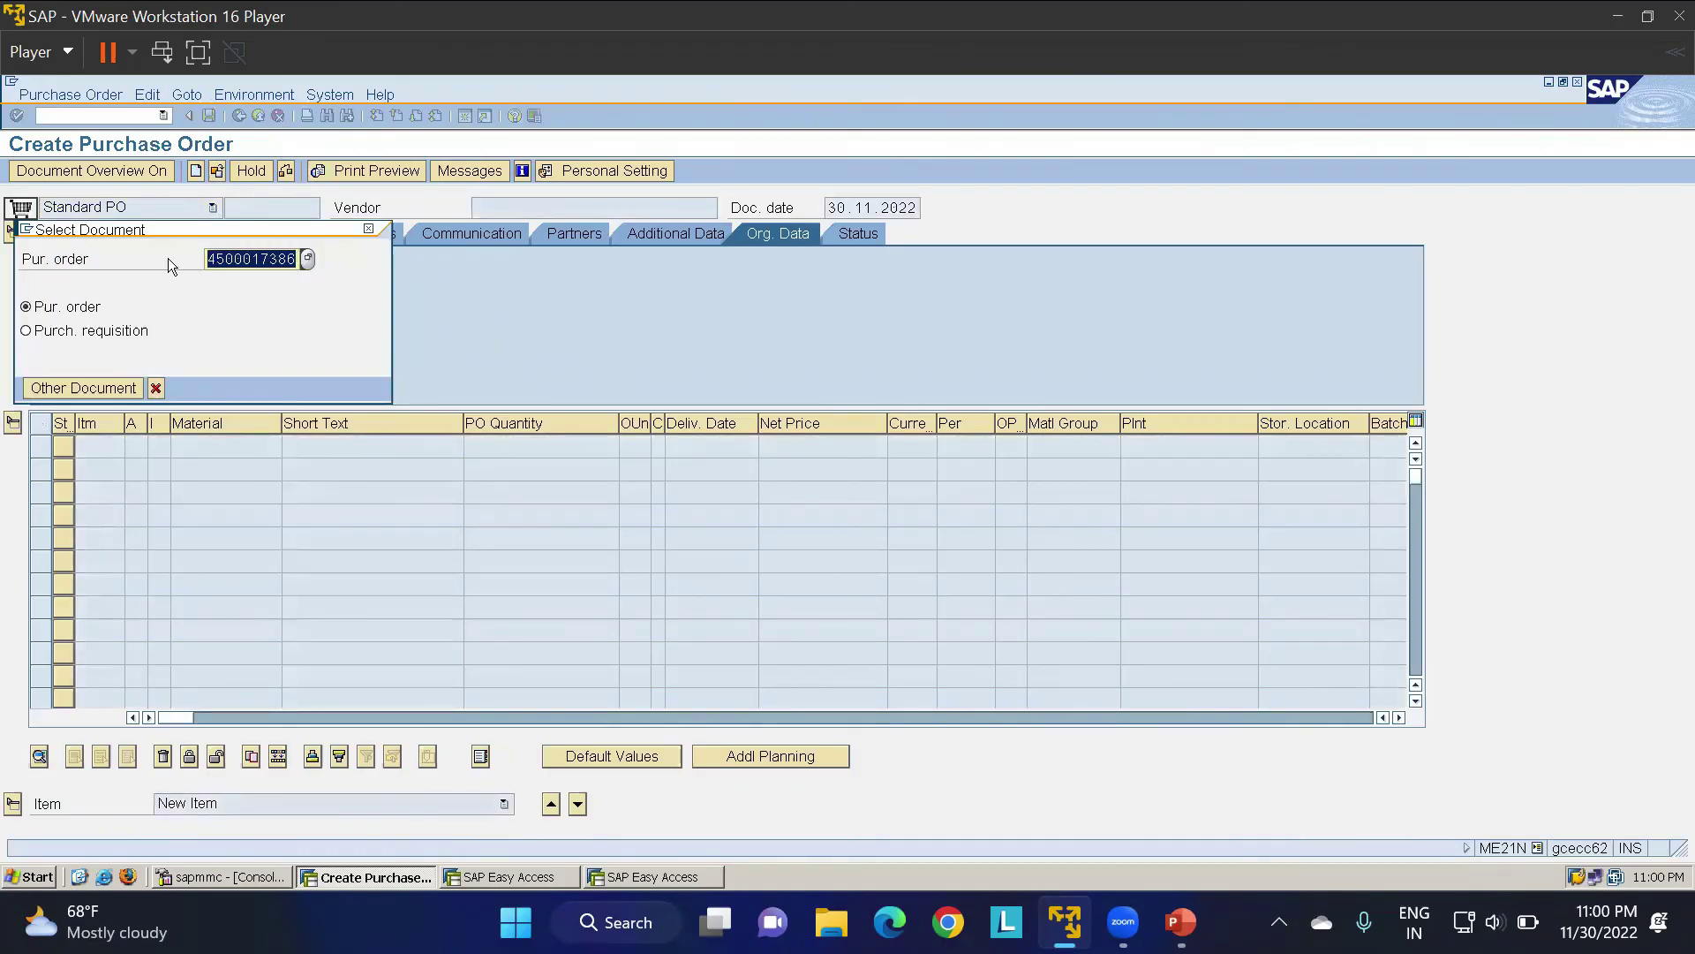
pyautogui.click(284, 264)
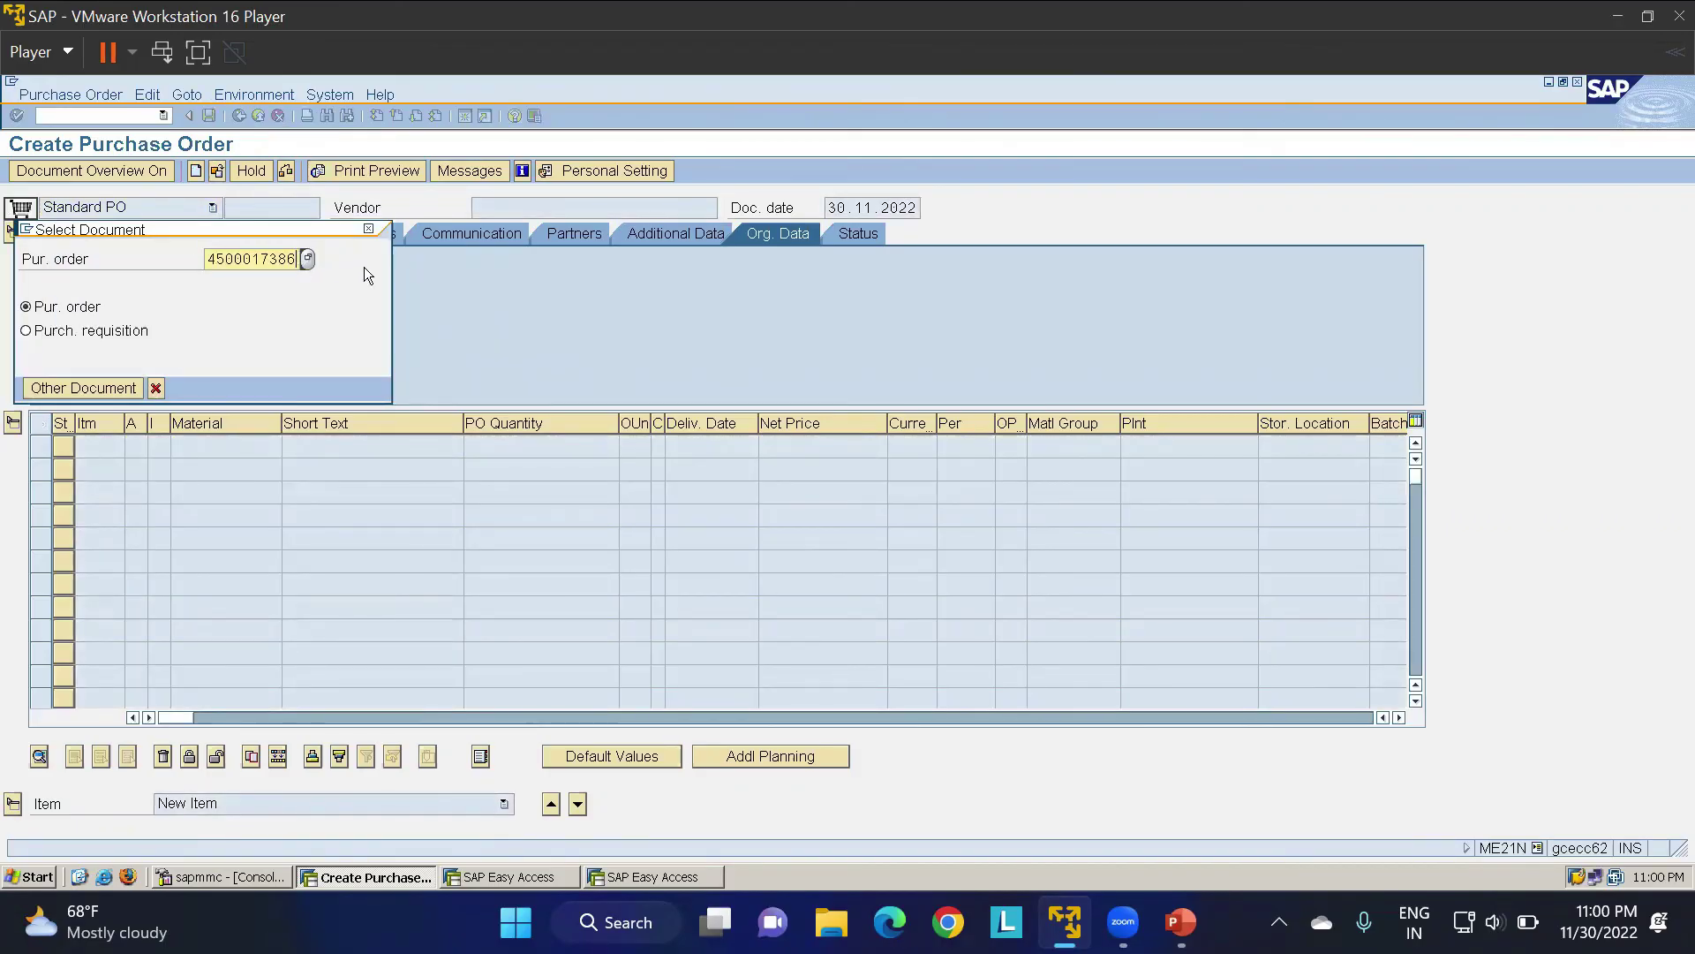
pyautogui.press('Return')
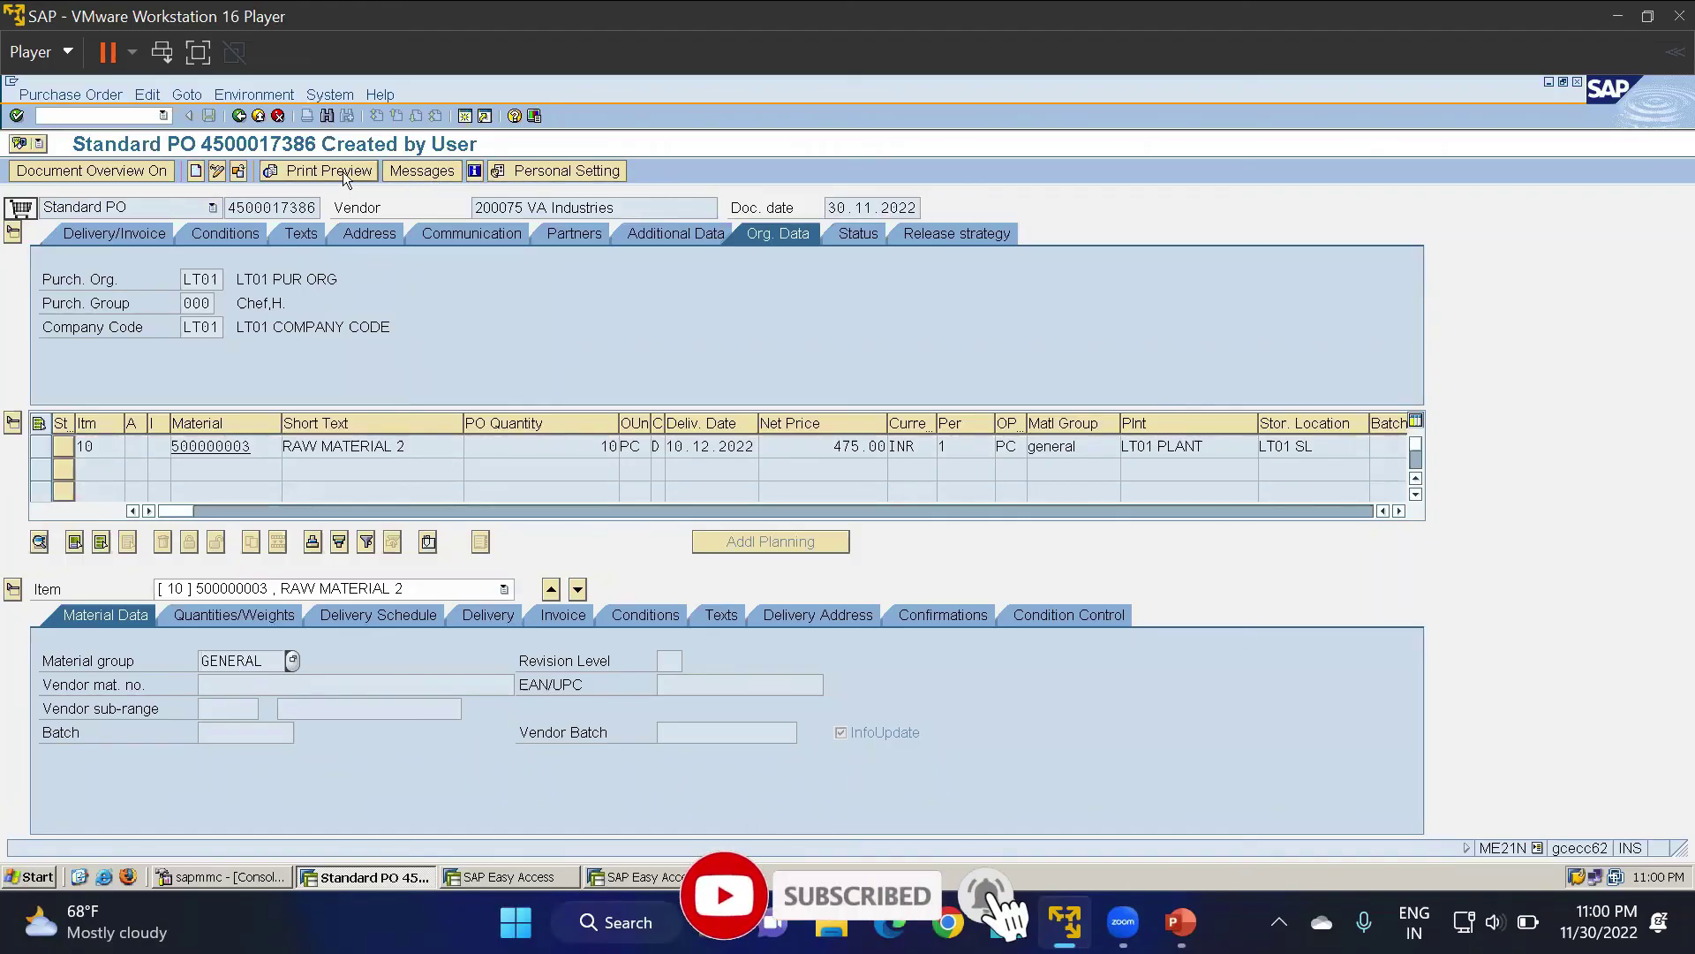
# Preview the LNEU printout of the purchase order and examine its header, delivery terms, item prices and total
pyautogui.click(307, 172)
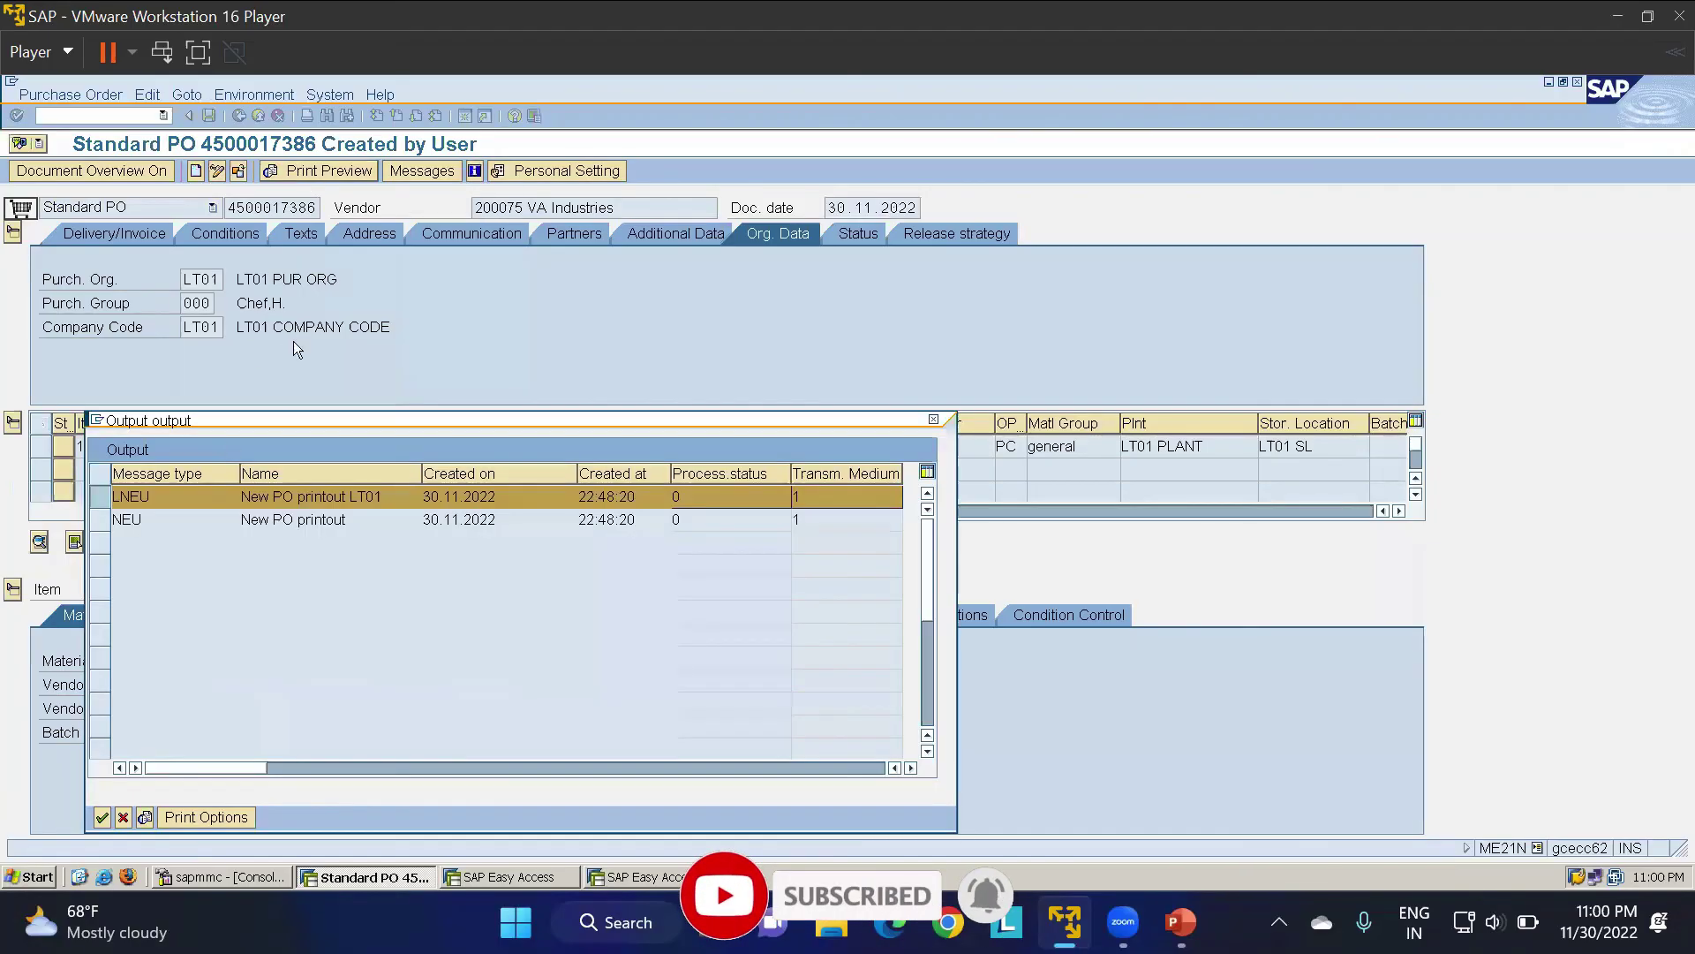
pyautogui.click(144, 821)
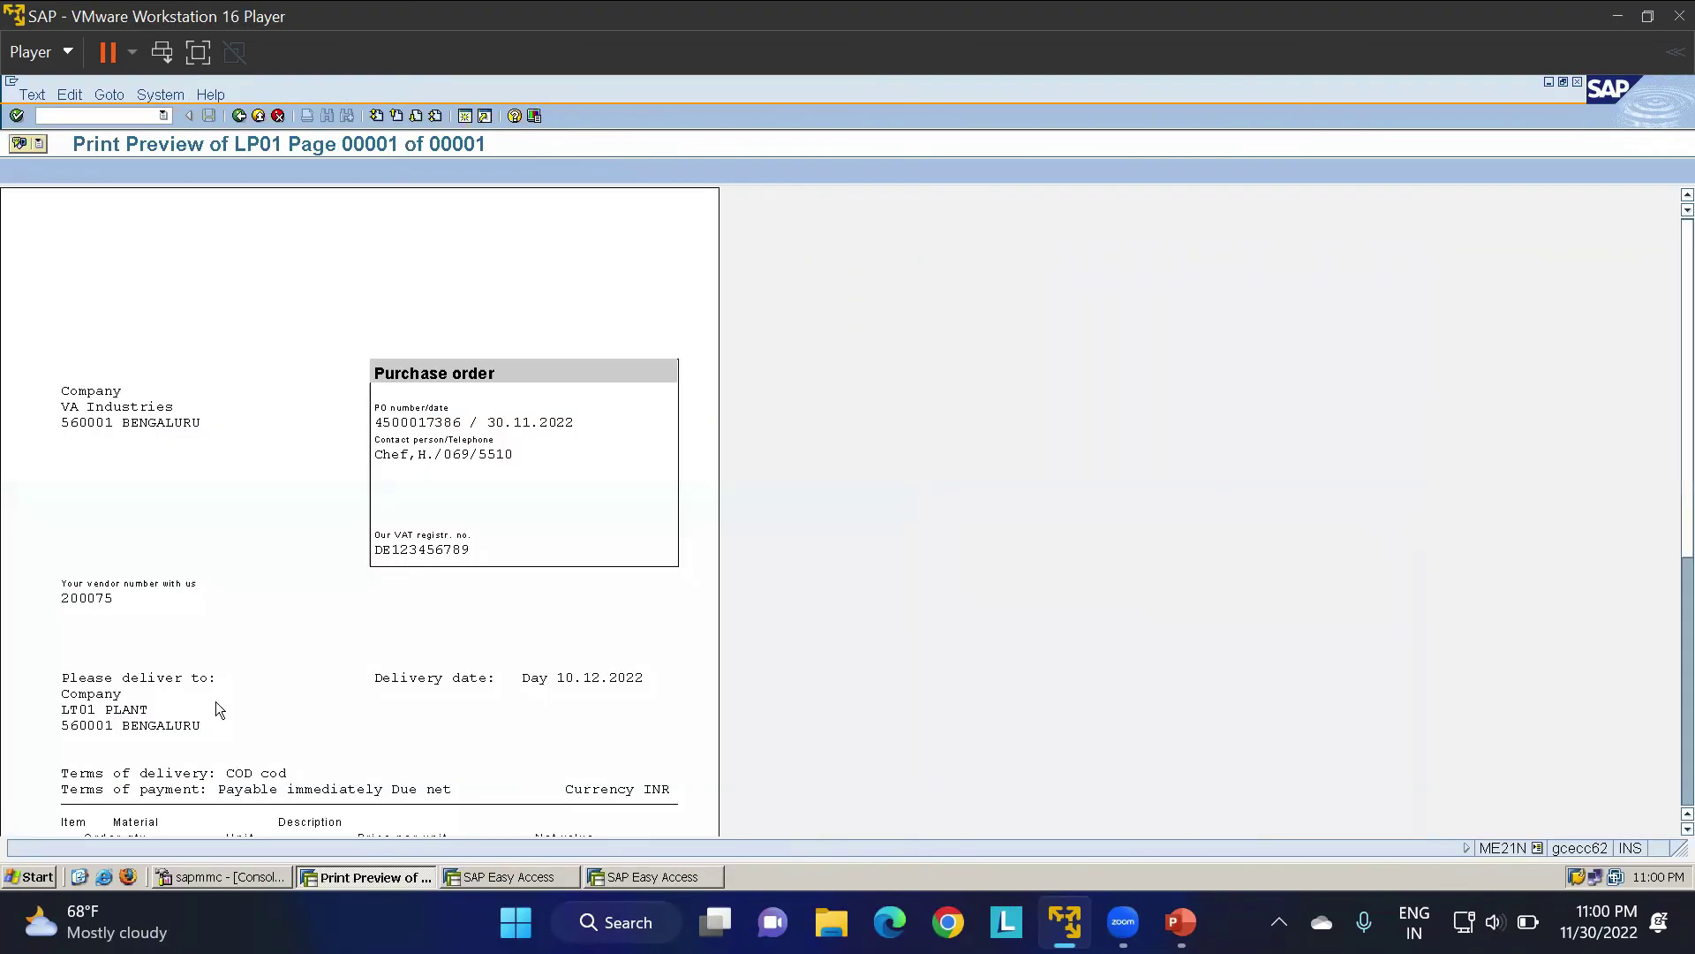
pyautogui.scroll(-3, 295, 447)
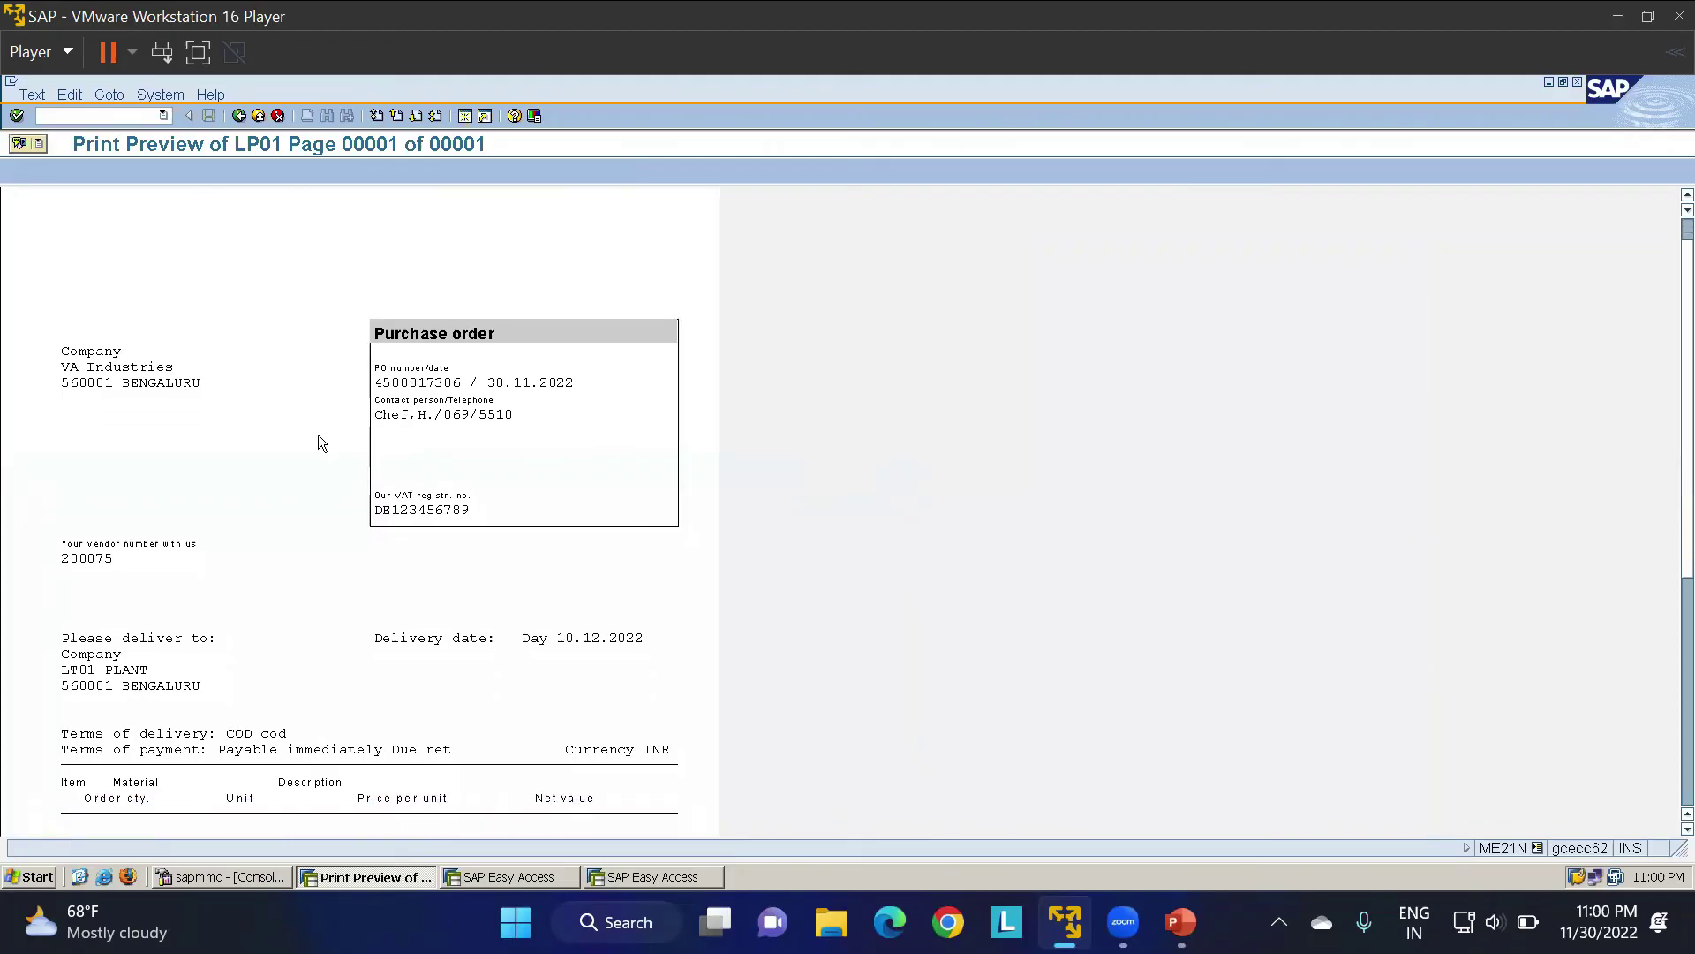
pyautogui.scroll(1, 317, 450)
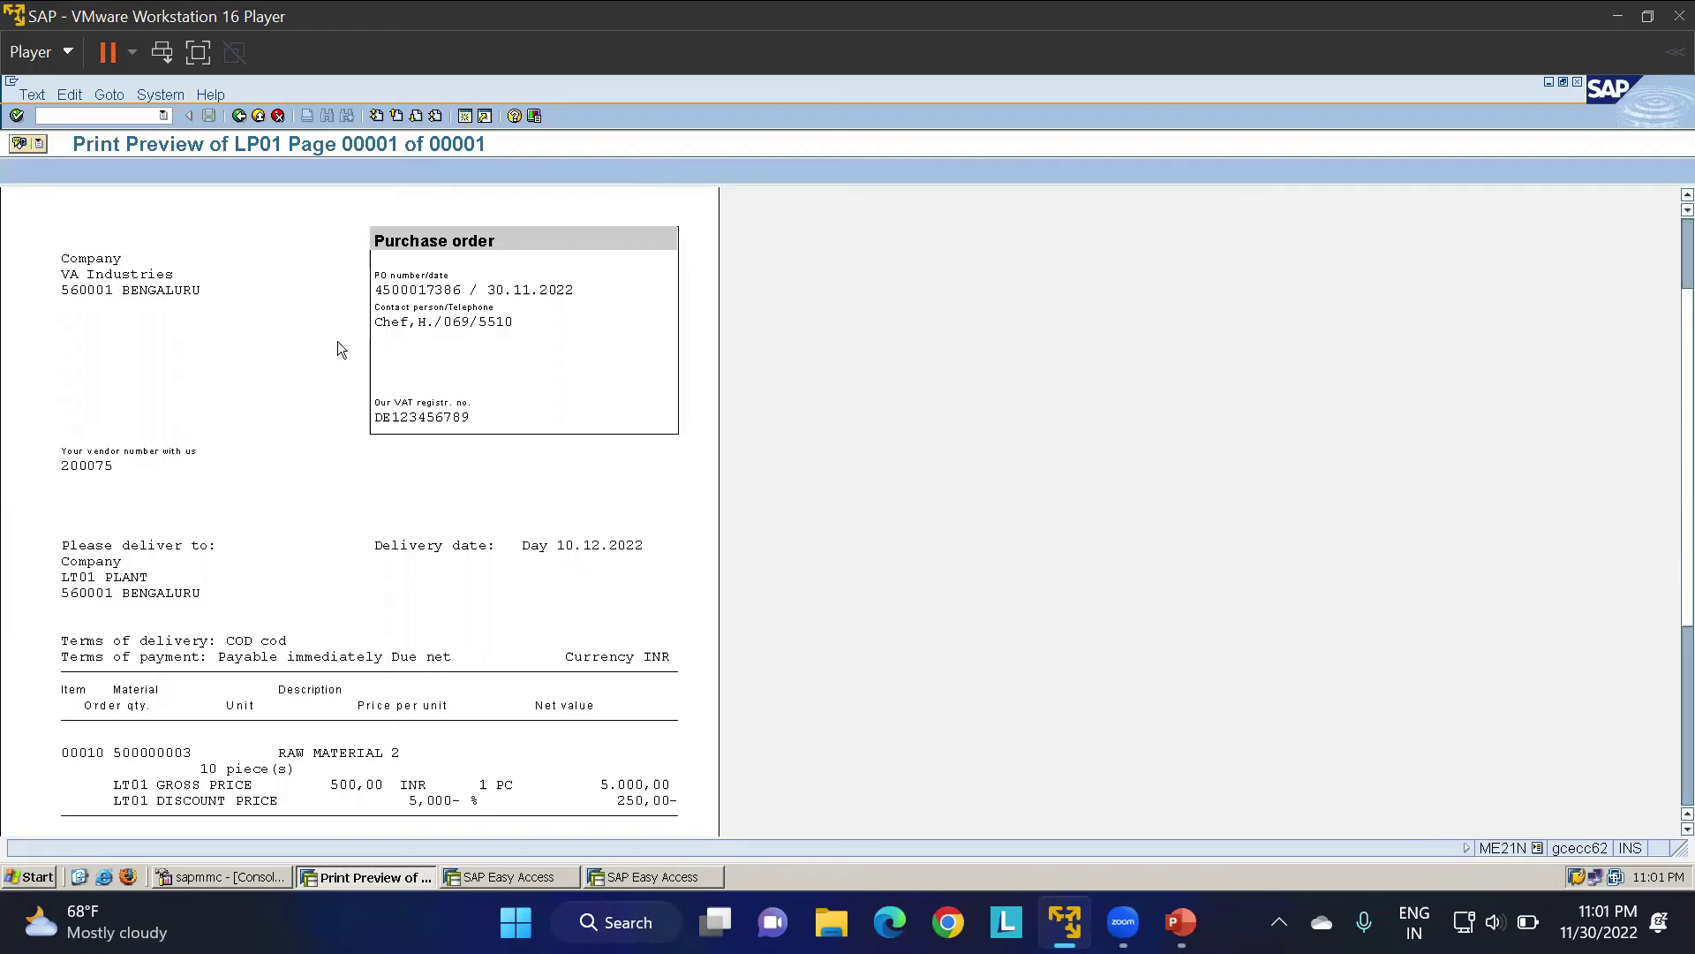
pyautogui.scroll(-3, 337, 339)
pyautogui.scroll(-3, 346, 408)
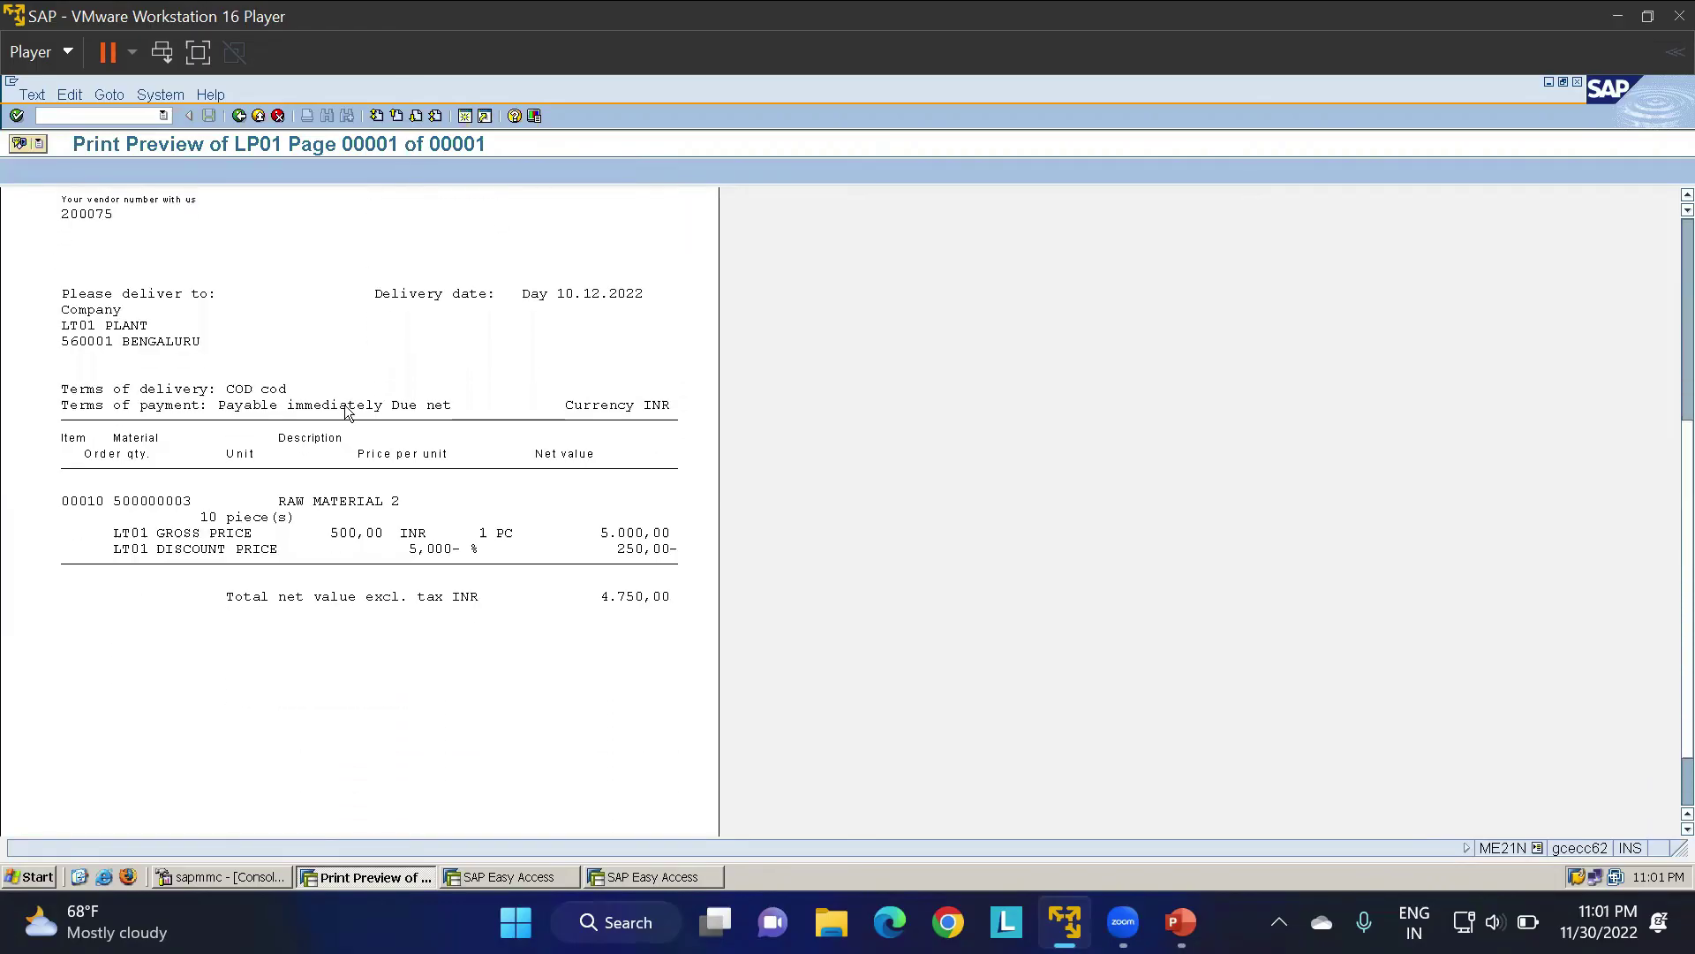
pyautogui.scroll(5, 348, 421)
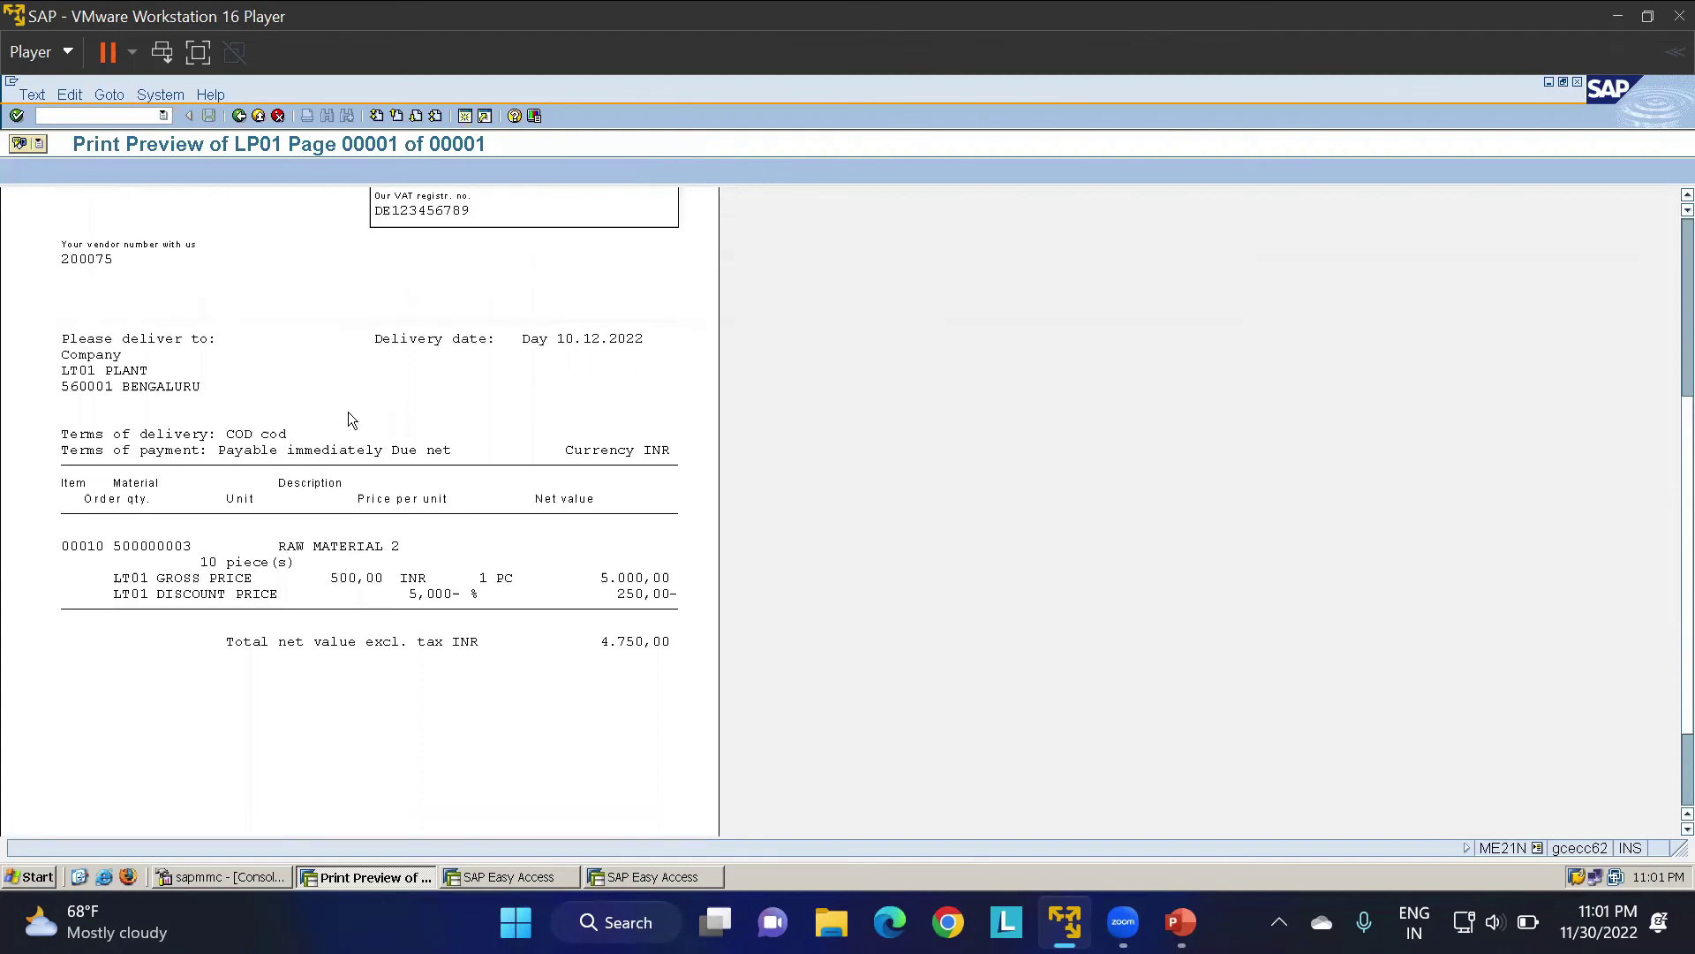
pyautogui.scroll(2, 348, 412)
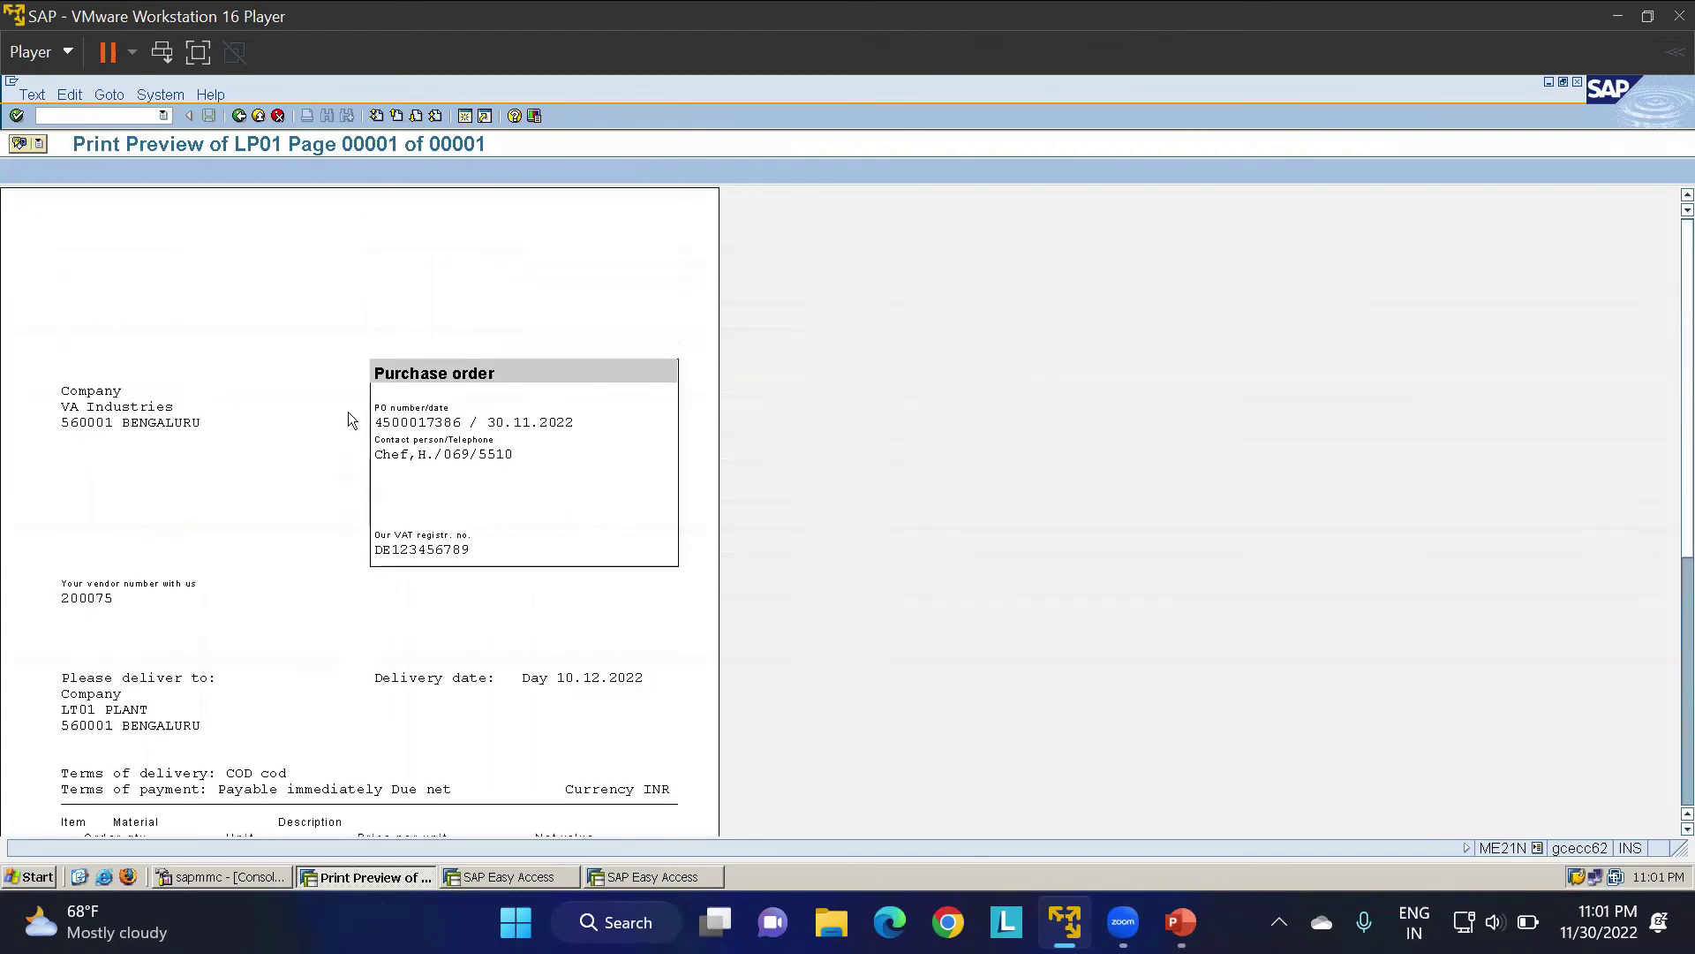